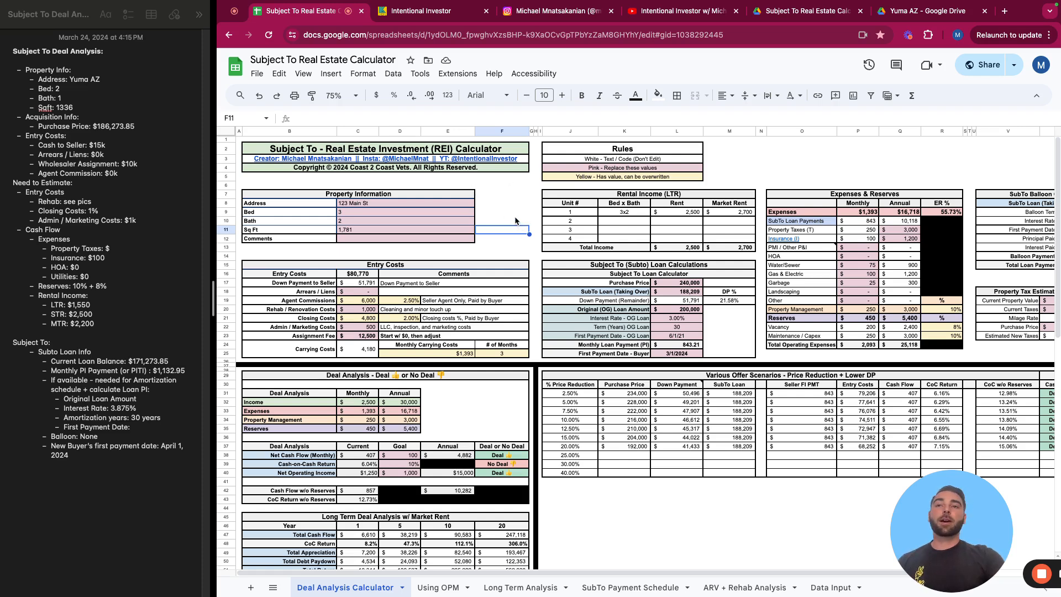
Check the creator links in the calculator's header and look through the free investing tools on the Intentional Investor store page.
{"action": "left_click", "coordinate": [258, 160]}
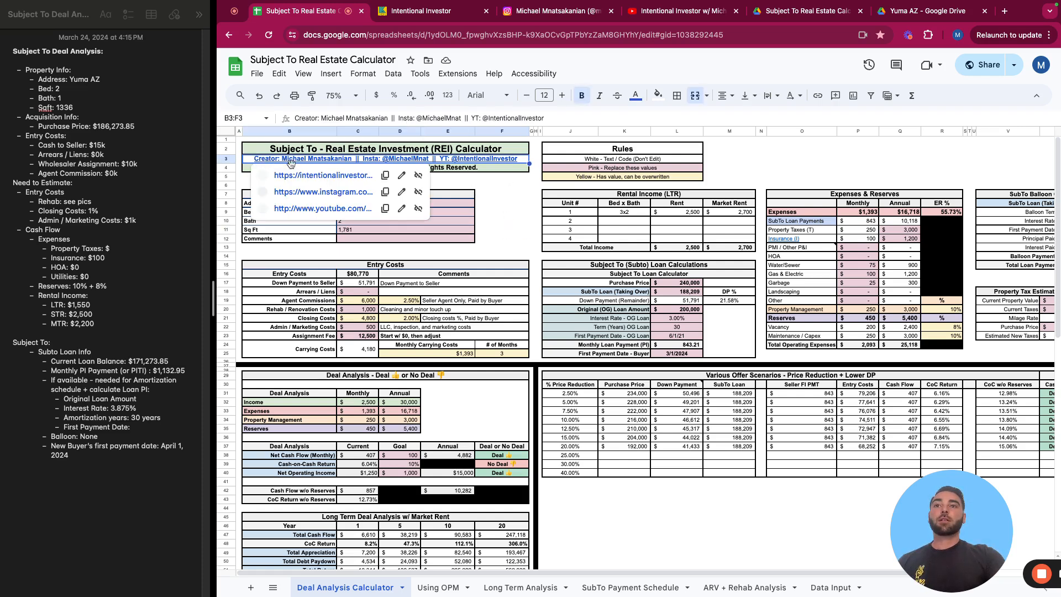
{"action": "left_click", "coordinate": [428, 12]}
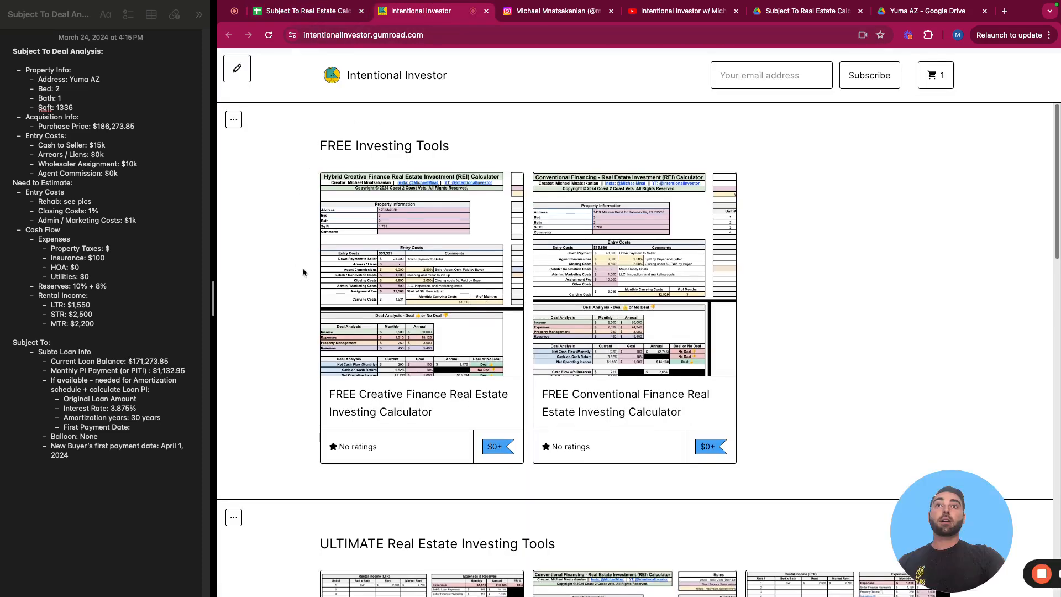
{"action": "scroll", "coordinate": [303, 268], "scroll_direction": "down", "scroll_amount": 3}
{"action": "scroll", "coordinate": [300, 302], "scroll_direction": "down", "scroll_amount": 2}
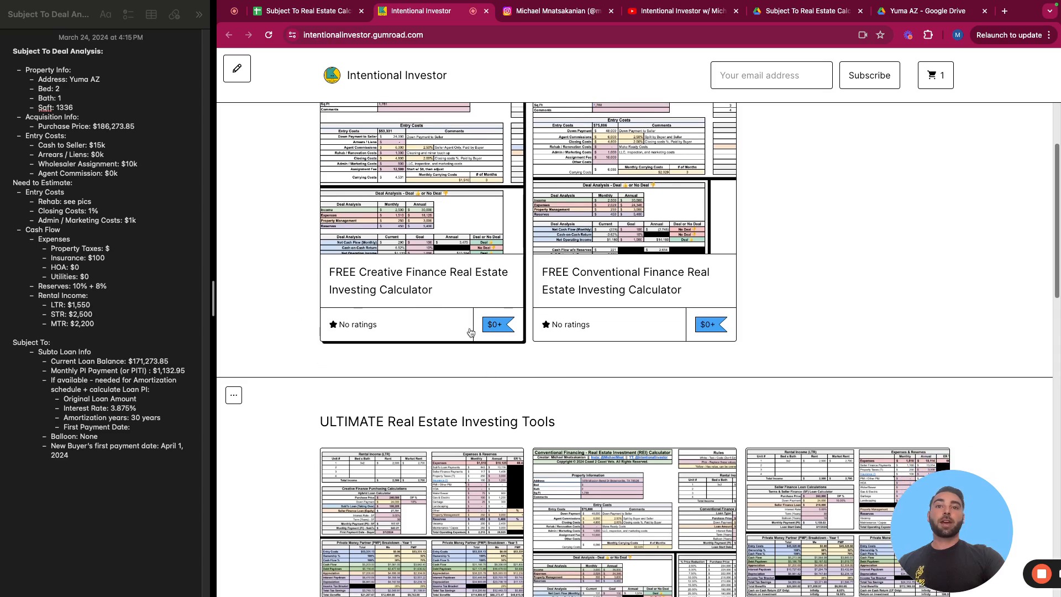
Close the Intentional Investor store, Instagram and YouTube pages, and make a copy of the Subject To Real Estate Calculator.
{"action": "left_click", "coordinate": [485, 11]}
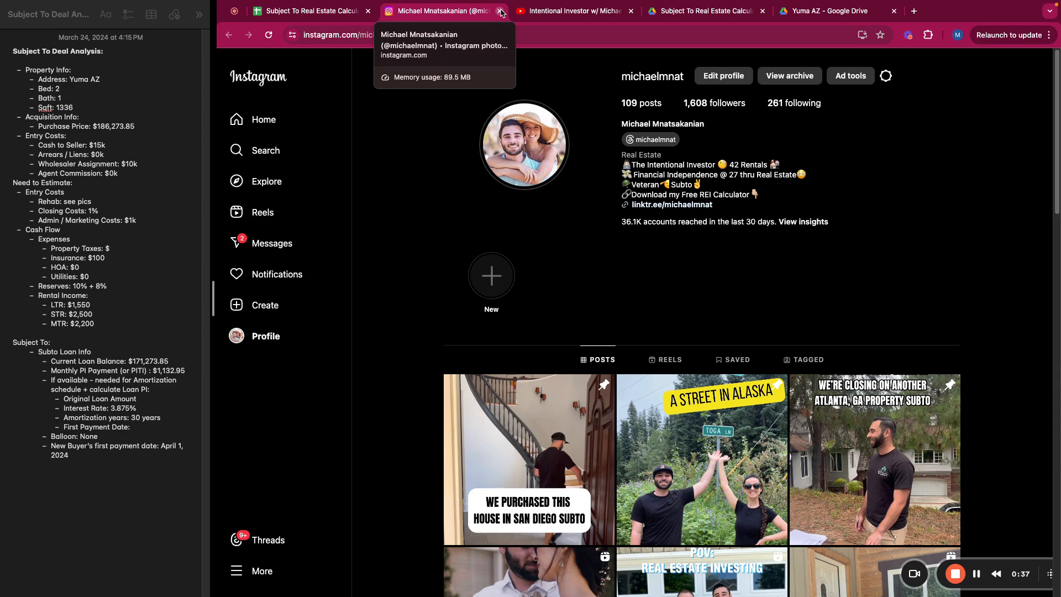
{"action": "left_click", "coordinate": [499, 11]}
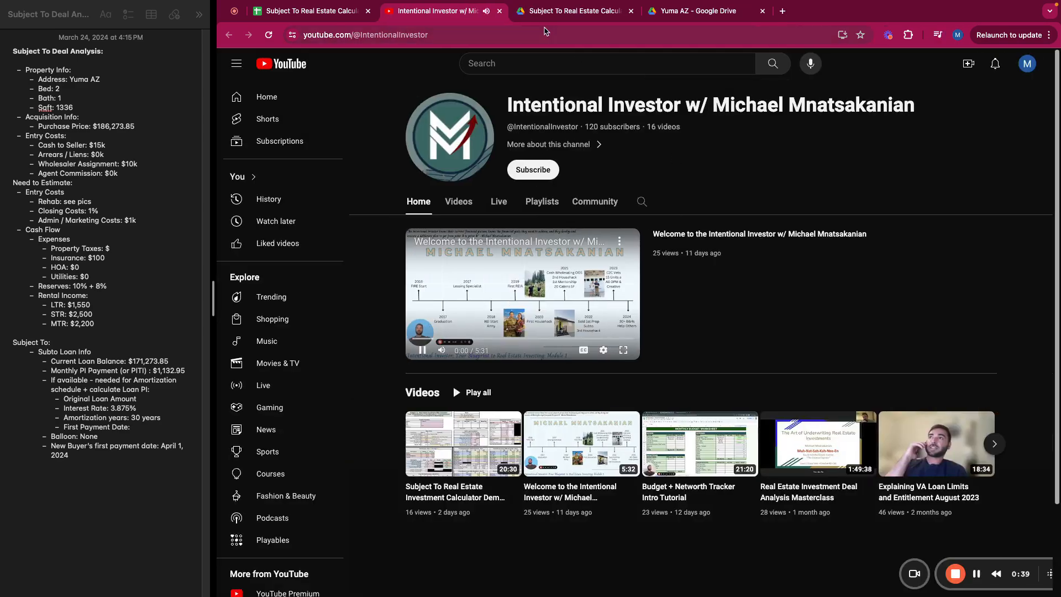
{"action": "left_click", "coordinate": [499, 11]}
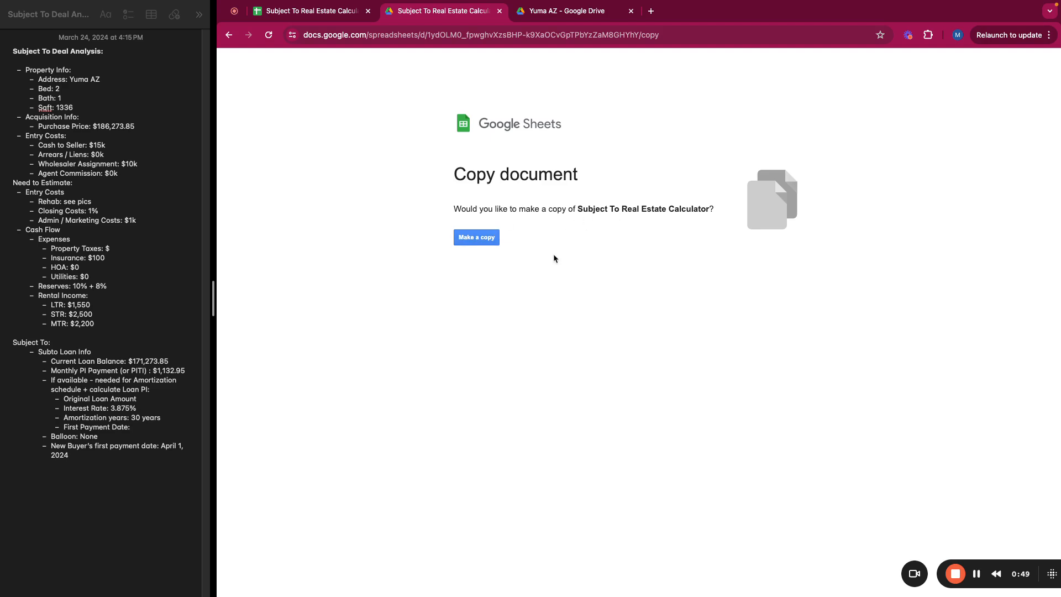
{"action": "left_click", "coordinate": [462, 244]}
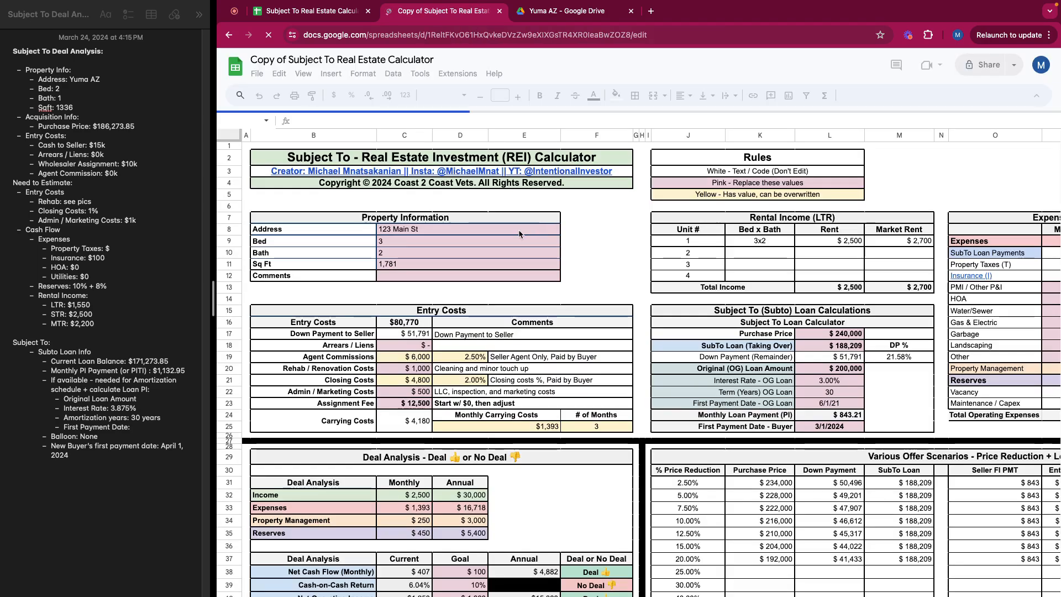
{"action": "left_click", "coordinate": [257, 74]}
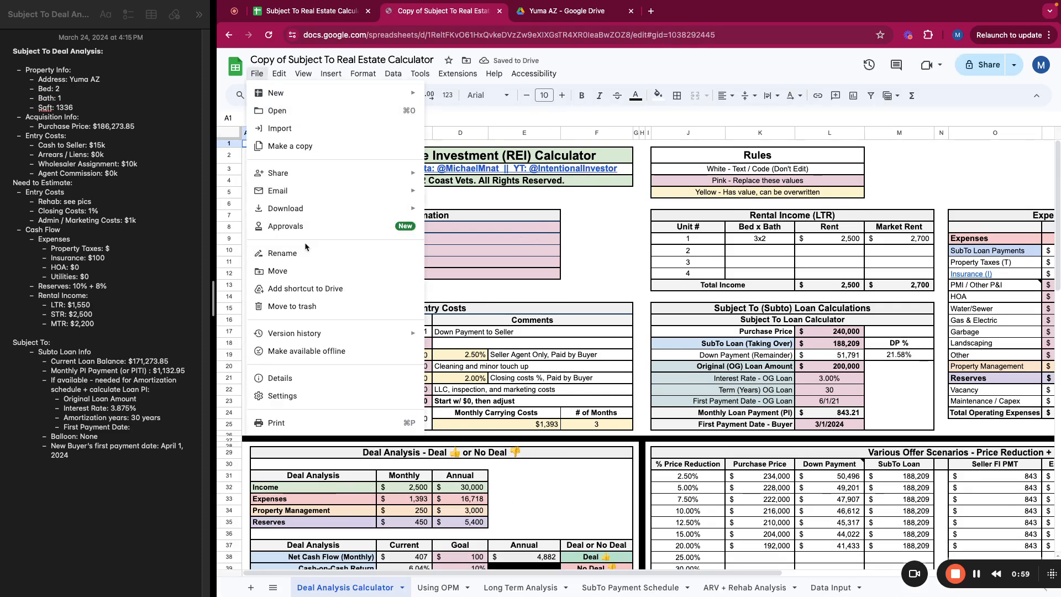
{"action": "left_click", "coordinate": [301, 270]}
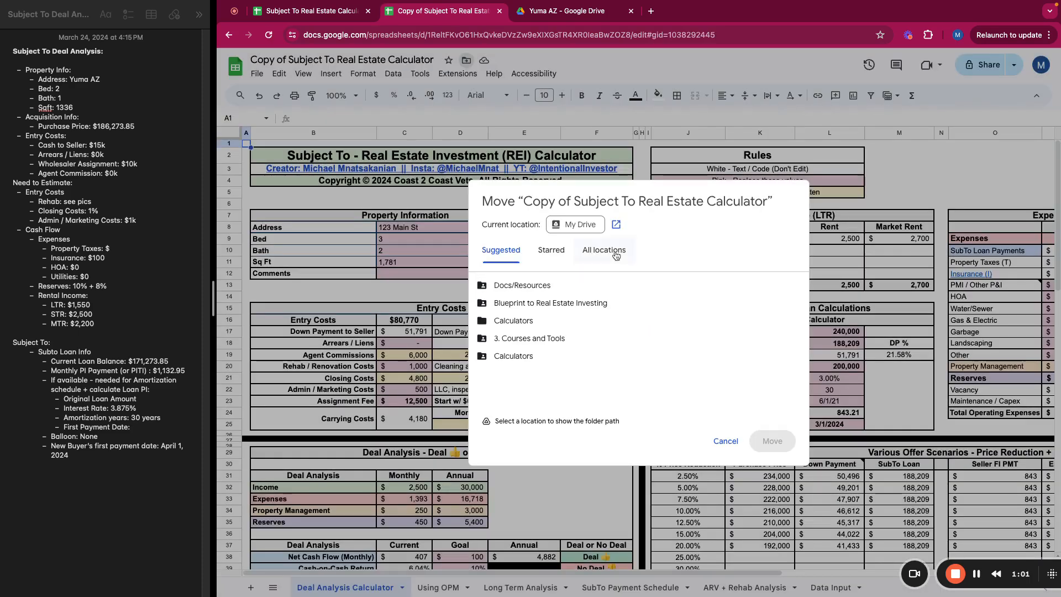
{"action": "left_click", "coordinate": [618, 255]}
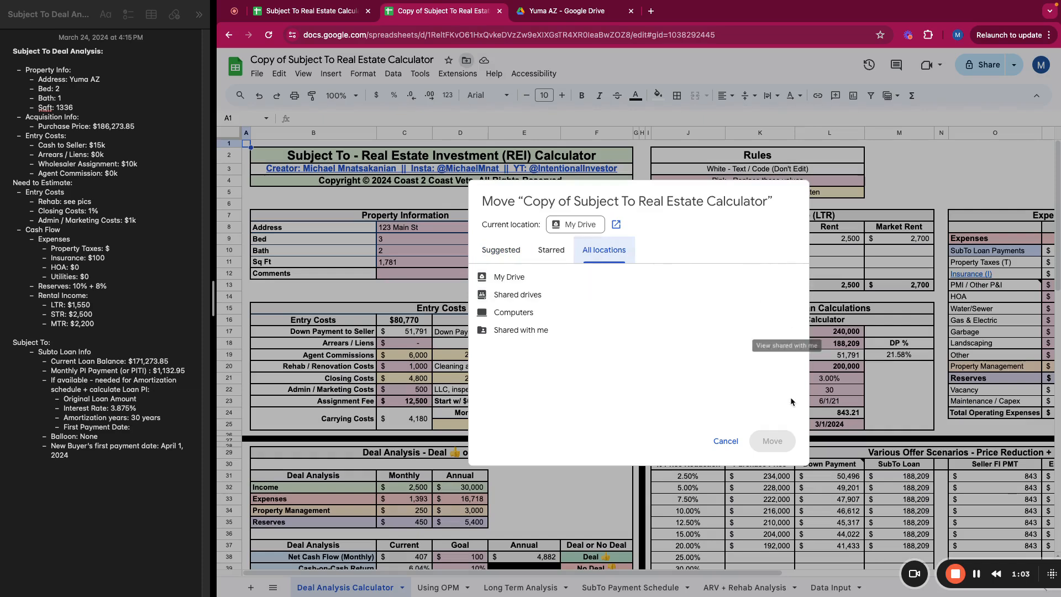
{"action": "left_click", "coordinate": [720, 445]}
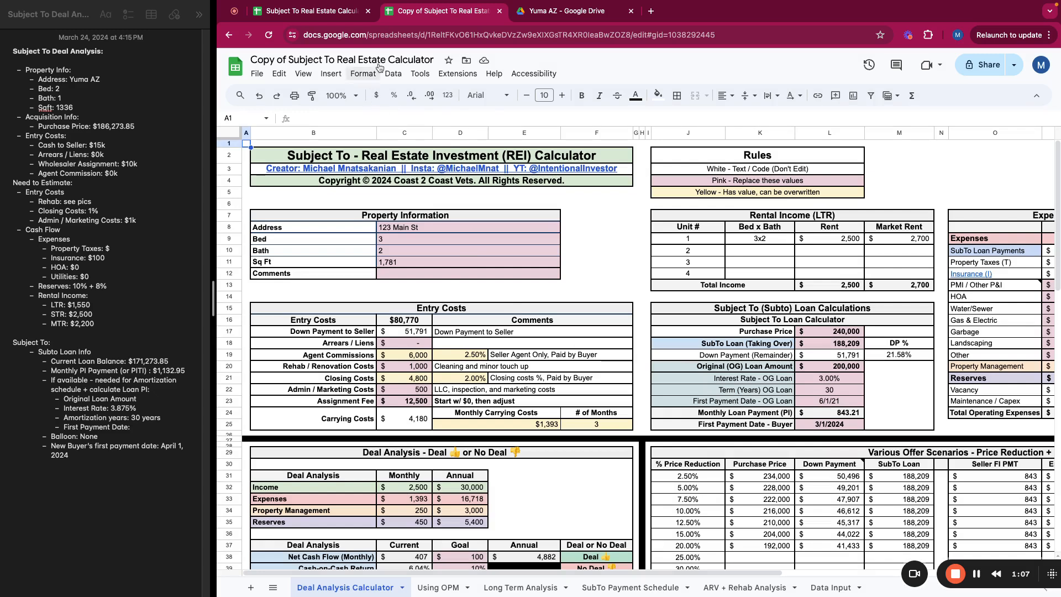
Rename the copied spreadsheet as "Subto Yuma_Subject To Real Estate Calculator".
{"action": "left_click", "coordinate": [274, 62]}
{"action": "left_click_drag", "start_coordinate": [287, 61], "coordinate": [211, 57]}
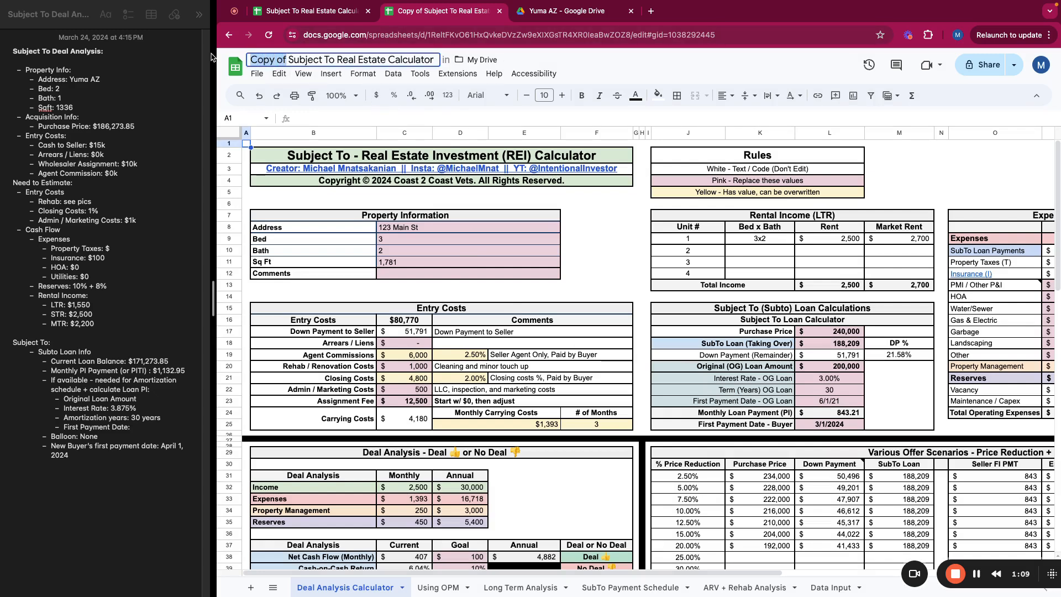
{"action": "key", "text": "BackSpace"}
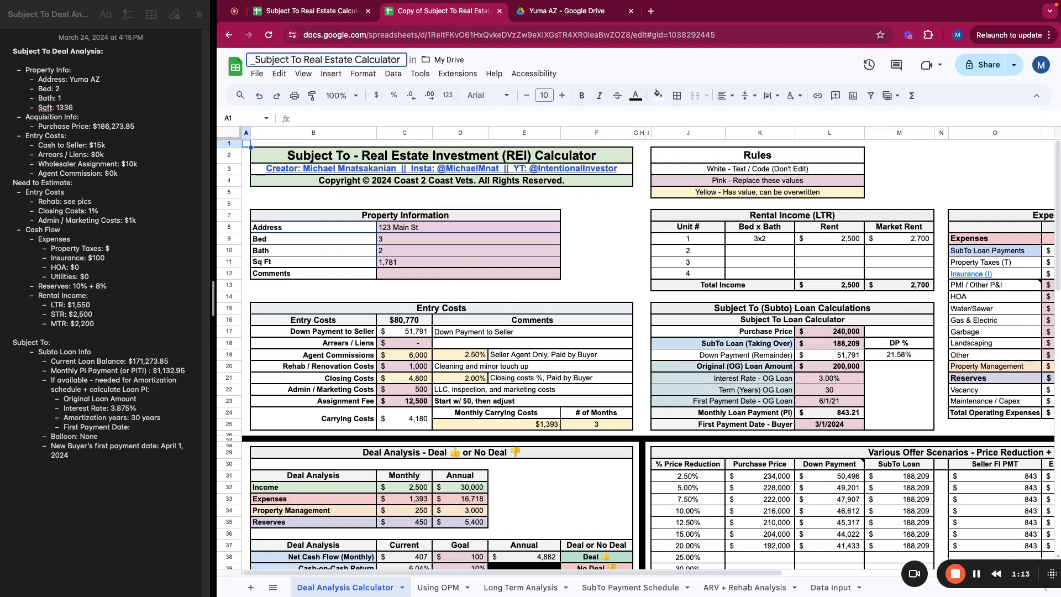
{"action": "type", "text": "Subto "}
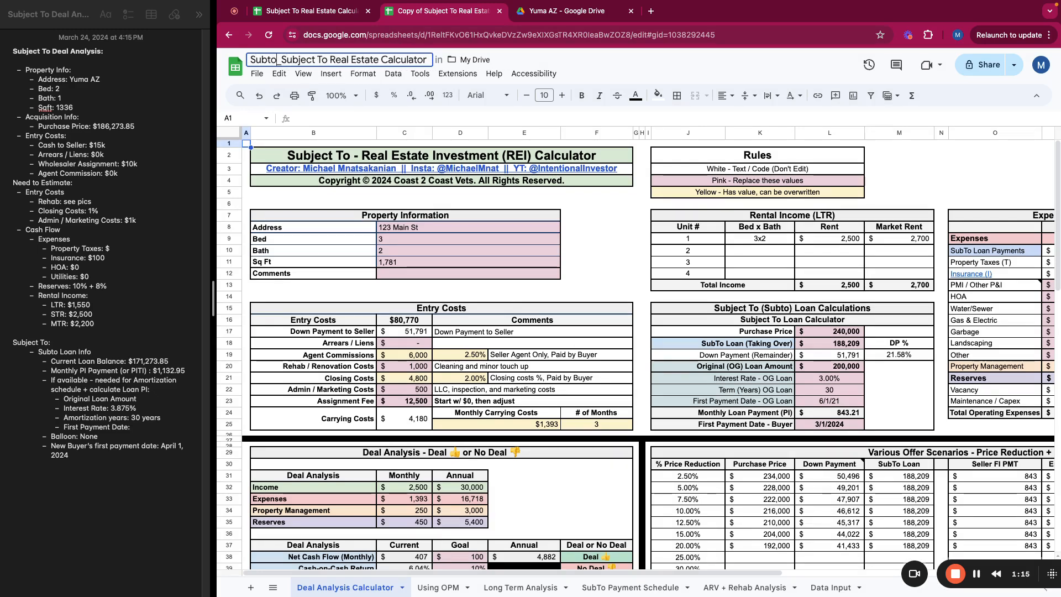
{"action": "type", "text": "Yyum"}
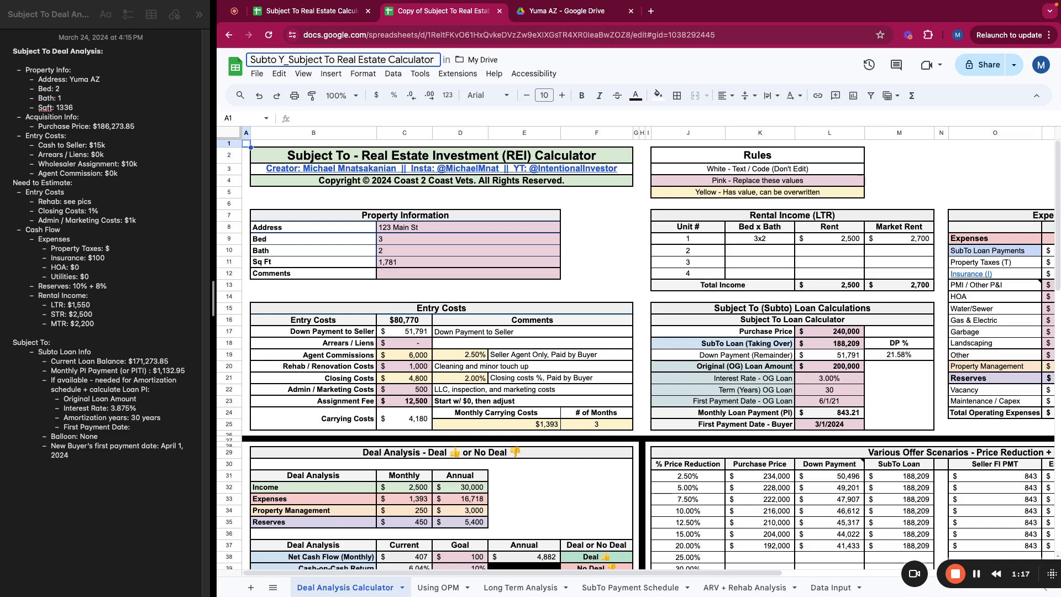
{"action": "key", "text": "BackSpace"}
{"action": "key", "text": "BackSpace"}
{"action": "key", "text": "BackSpace"}
{"action": "type", "text": "uma"}
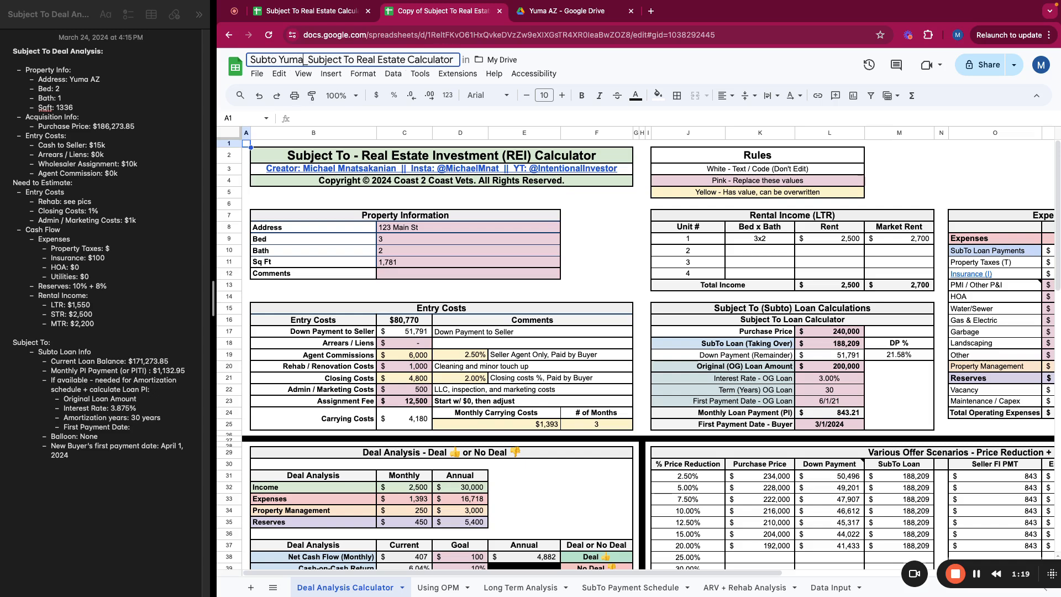
{"action": "left_click", "coordinate": [463, 263]}
{"action": "left_click", "coordinate": [659, 240]}
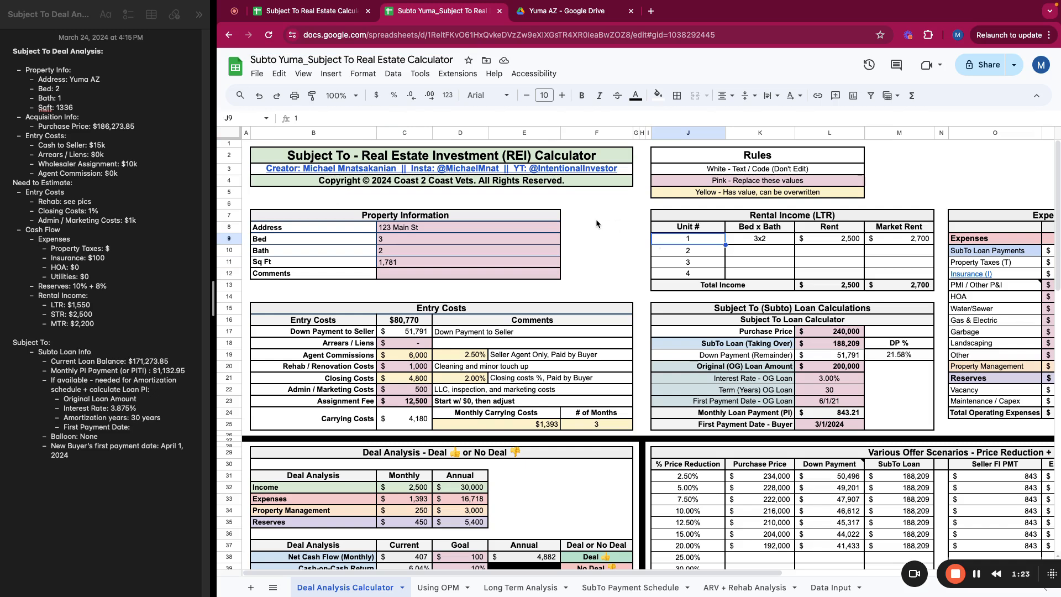
Fill in the Property Information with address "Yuma, Az", 2 beds, 1 bath and 1336 square feet.
{"action": "left_click", "coordinate": [488, 230]}
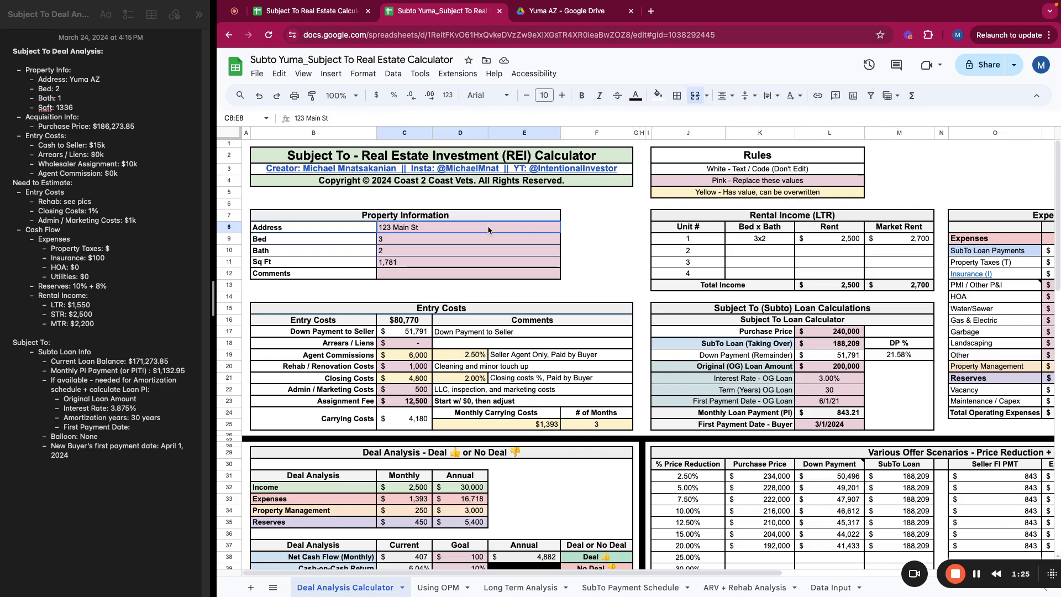
{"action": "type", "text": "Yuma, Az"}
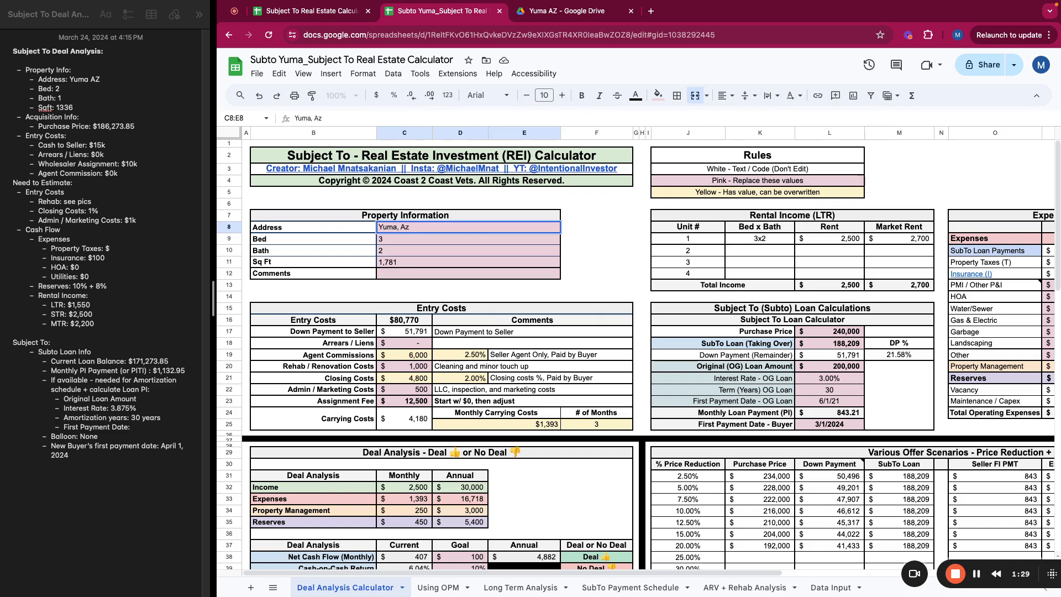
{"action": "key", "text": "Return"}
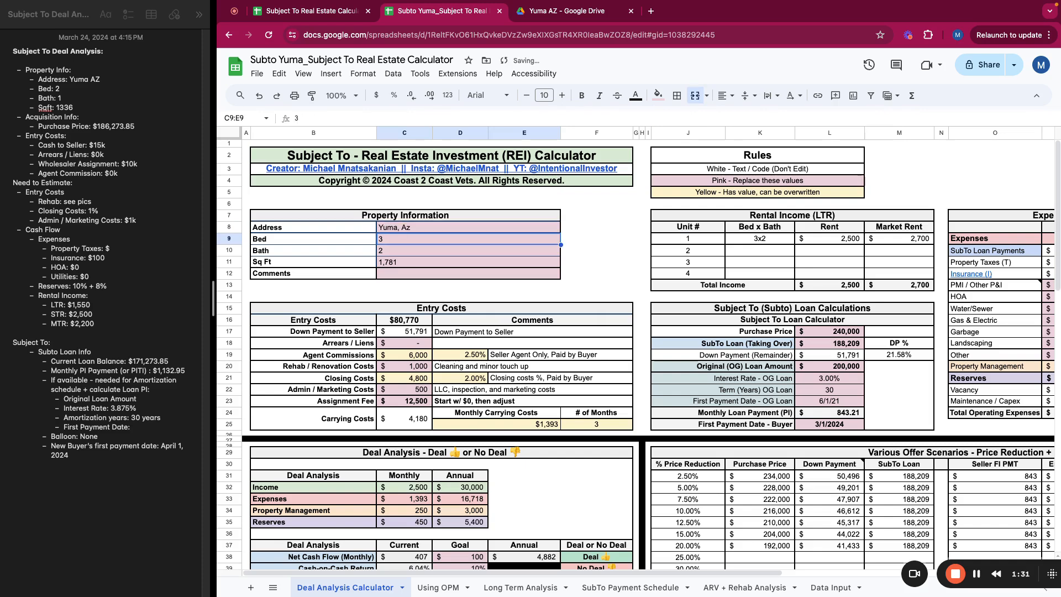
{"action": "type", "text": "2"}
{"action": "key", "text": "Return"}
{"action": "type", "text": "1"}
{"action": "key", "text": "Return"}
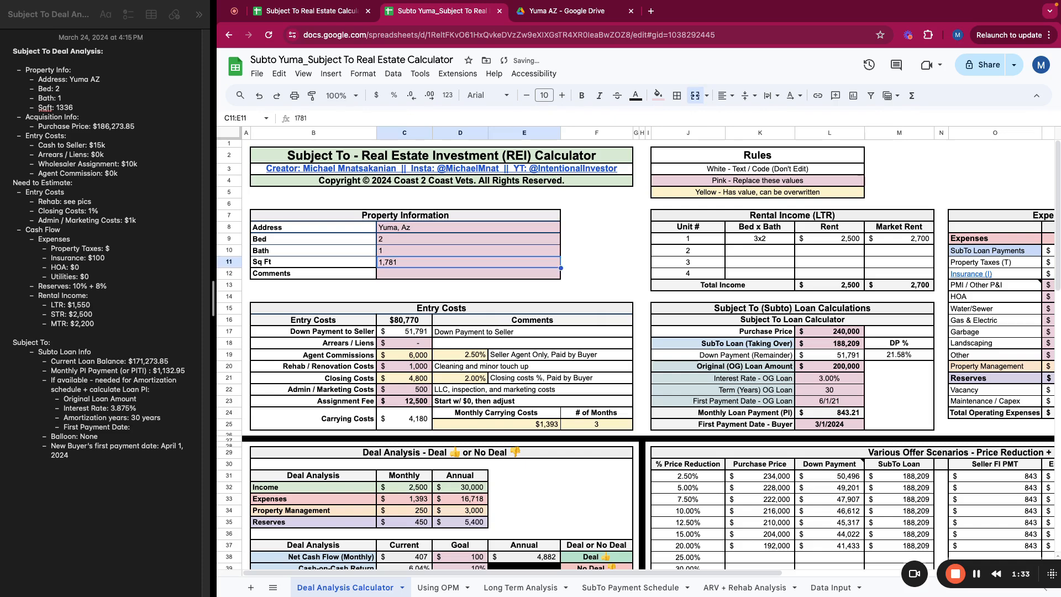
{"action": "type", "text": "1336"}
{"action": "key", "text": "Return"}
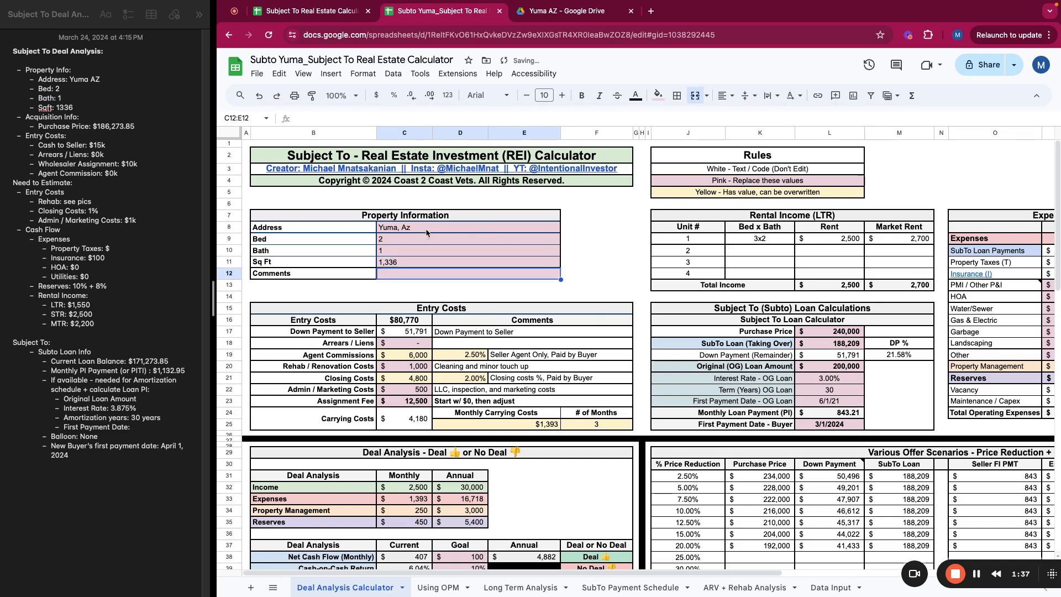
{"action": "left_click", "coordinate": [430, 289]}
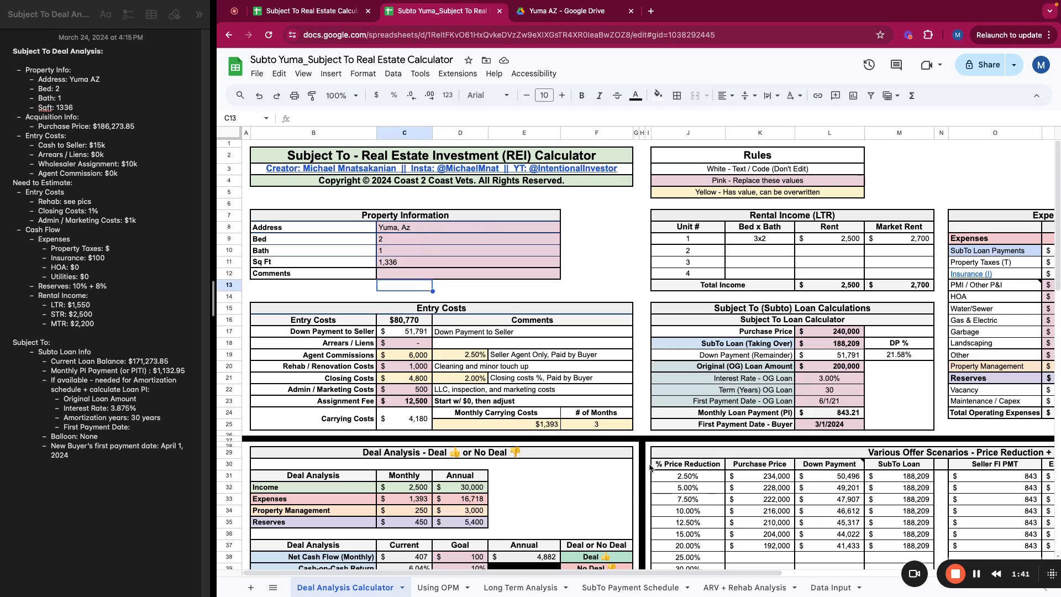
Set the sheet zoom to 90% and examine the Entry Costs table, including the assignment fee and the carrying costs formula.
{"action": "left_click", "coordinate": [338, 95]}
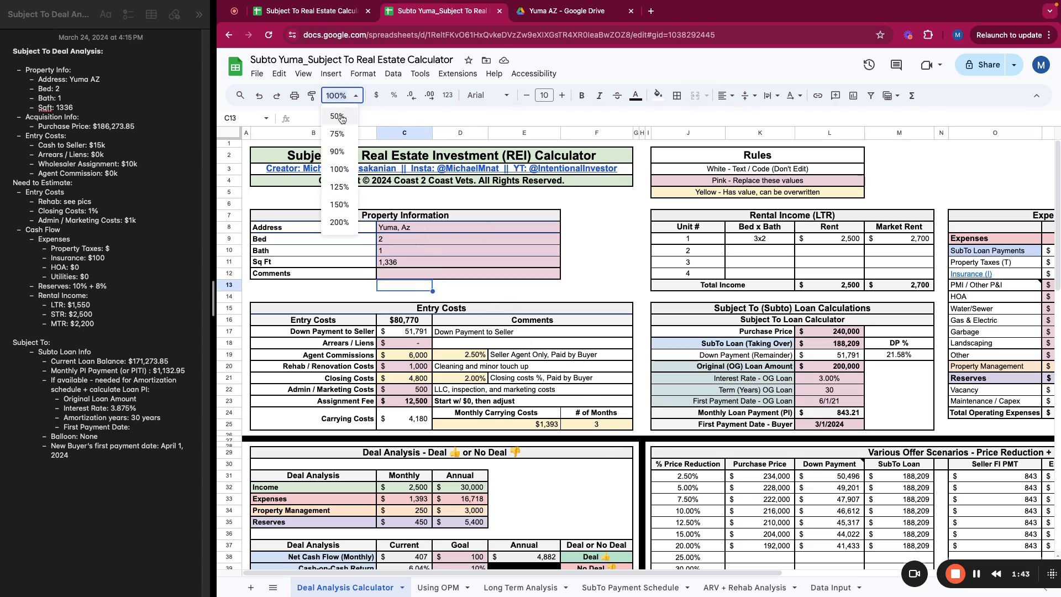
{"action": "left_click", "coordinate": [338, 151]}
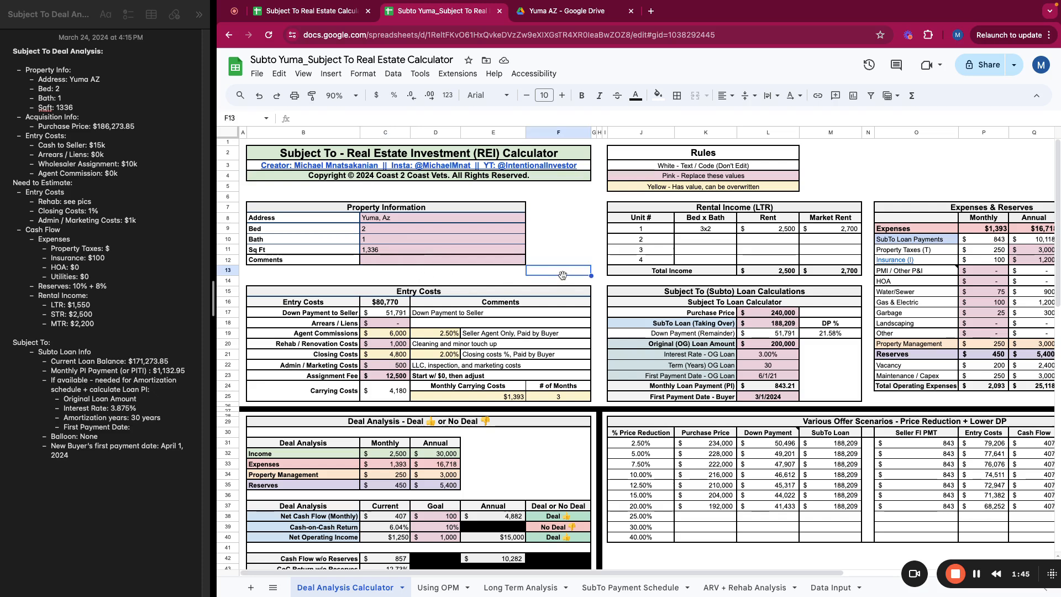
{"action": "left_click_drag", "start_coordinate": [323, 291], "coordinate": [397, 385]}
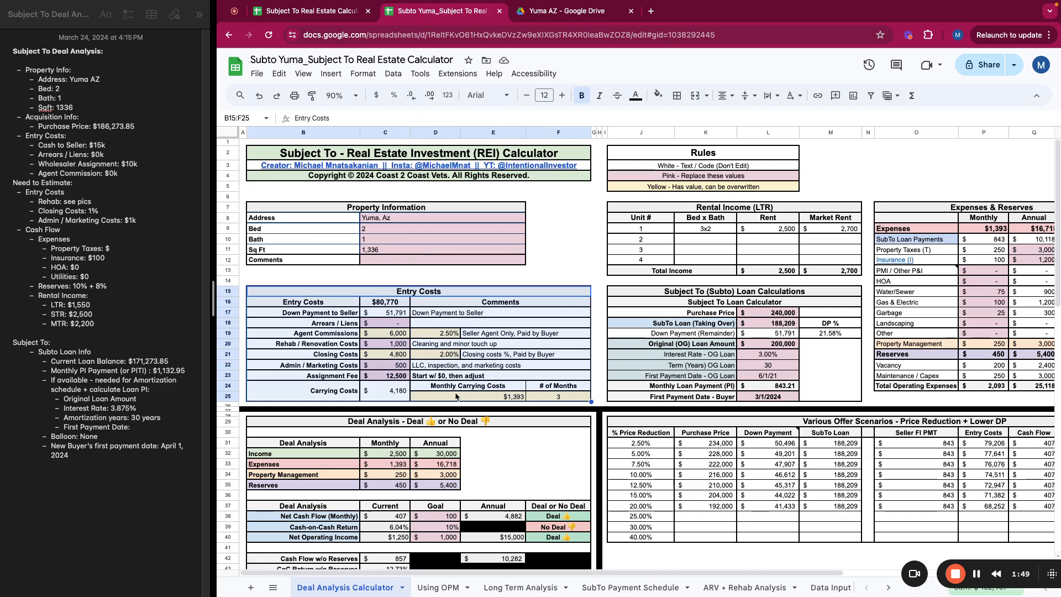
{"action": "left_click", "coordinate": [553, 375]}
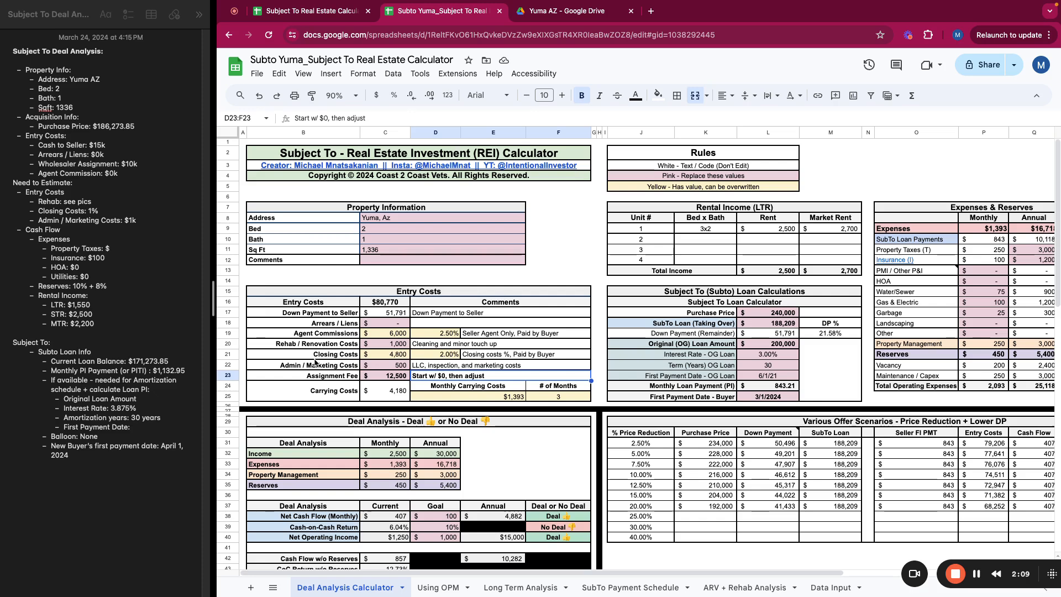
{"action": "scroll", "coordinate": [310, 364], "scroll_direction": "down", "scroll_amount": 1}
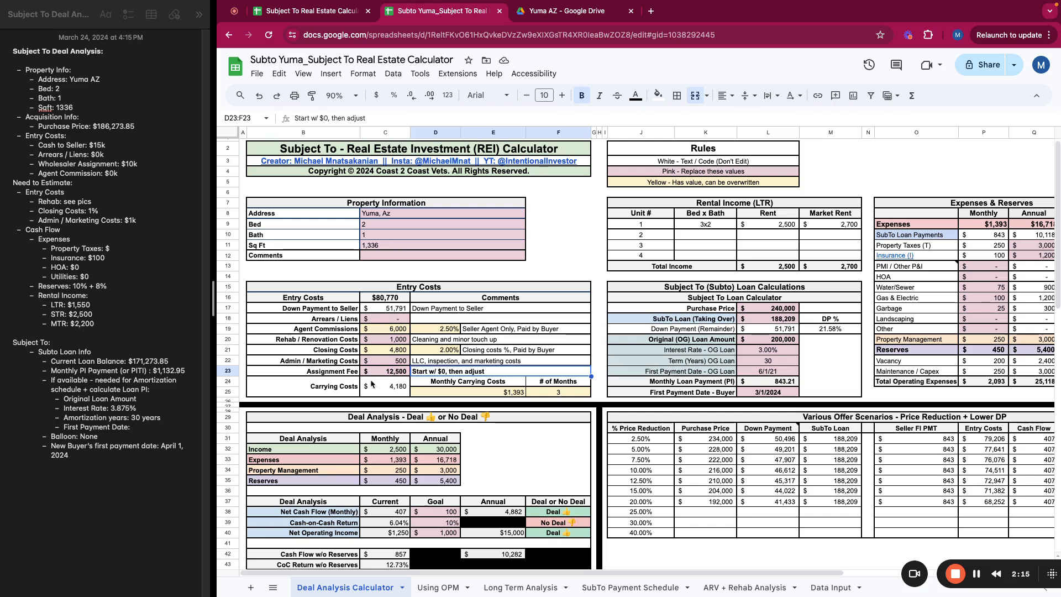
{"action": "scroll", "coordinate": [359, 381], "scroll_direction": "down", "scroll_amount": 1}
{"action": "left_click", "coordinate": [308, 368]}
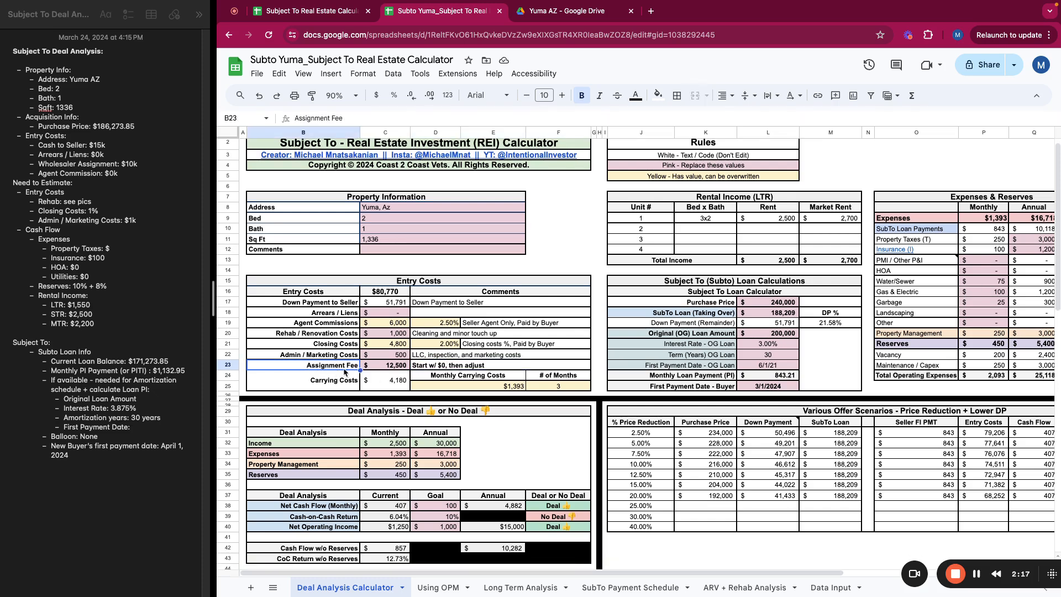
{"action": "left_click", "coordinate": [393, 367]}
{"action": "scroll", "coordinate": [342, 381], "scroll_direction": "down", "scroll_amount": 1}
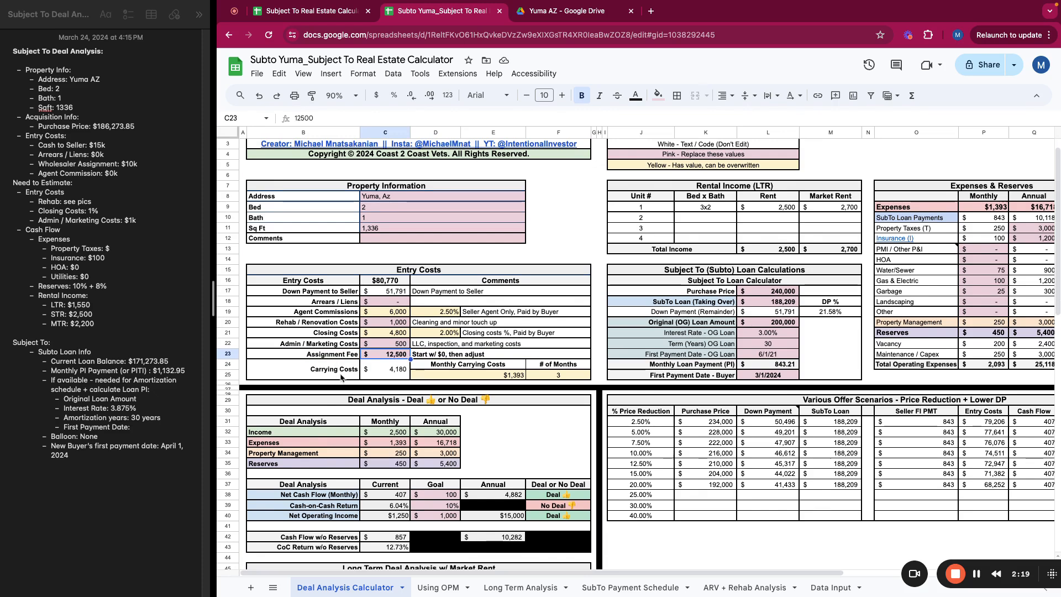
{"action": "left_click", "coordinate": [390, 374]}
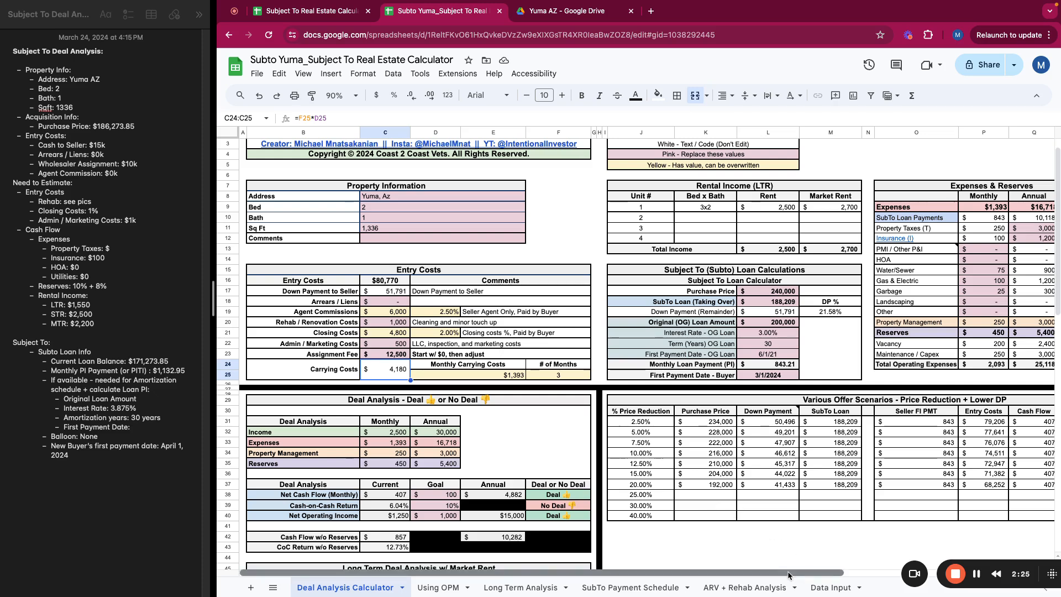
Examine the expenses, balloon and property tax calculators, the offer scenarios, the deal analysis and the additional rental strategies.
{"action": "left_click_drag", "start_coordinate": [789, 575], "coordinate": [969, 533]}
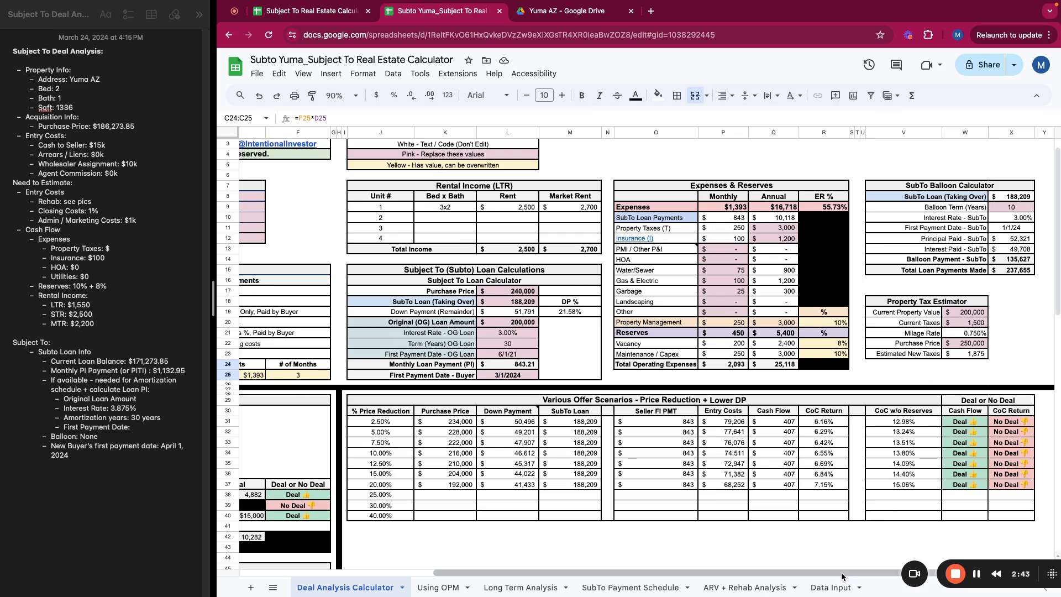
{"action": "left_click_drag", "start_coordinate": [843, 577], "coordinate": [475, 518]}
{"action": "scroll", "coordinate": [453, 450], "scroll_direction": "down", "scroll_amount": 5}
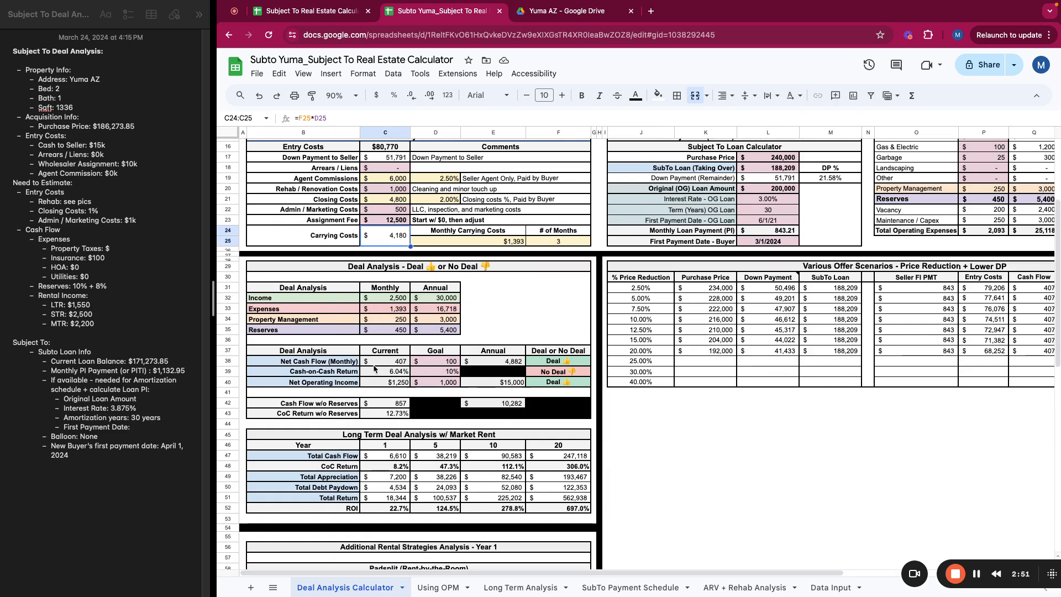
{"action": "scroll", "coordinate": [374, 368], "scroll_direction": "down", "scroll_amount": 3}
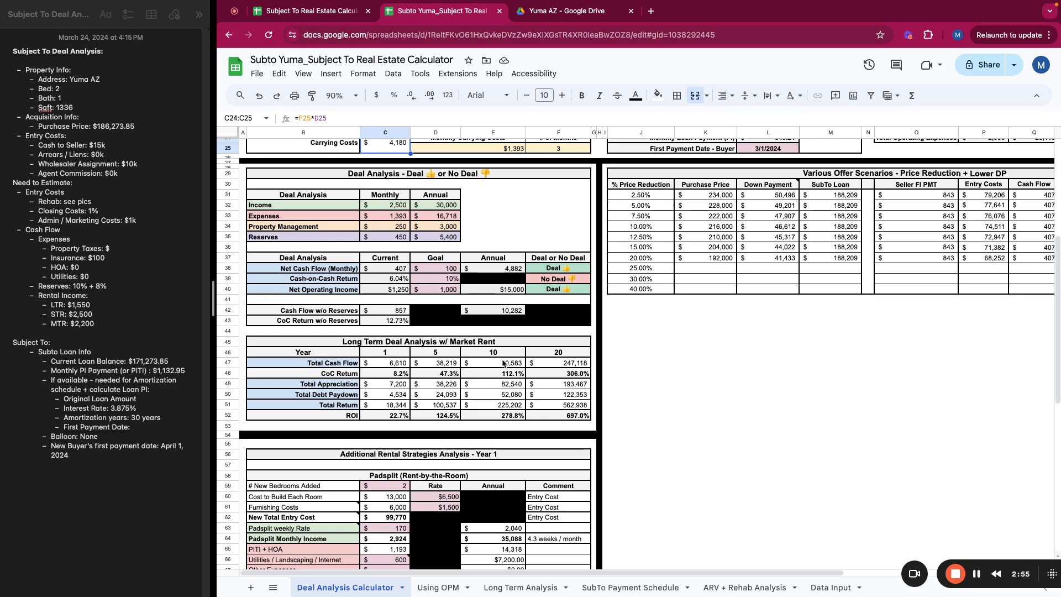
{"action": "scroll", "coordinate": [405, 405], "scroll_direction": "down", "scroll_amount": 9}
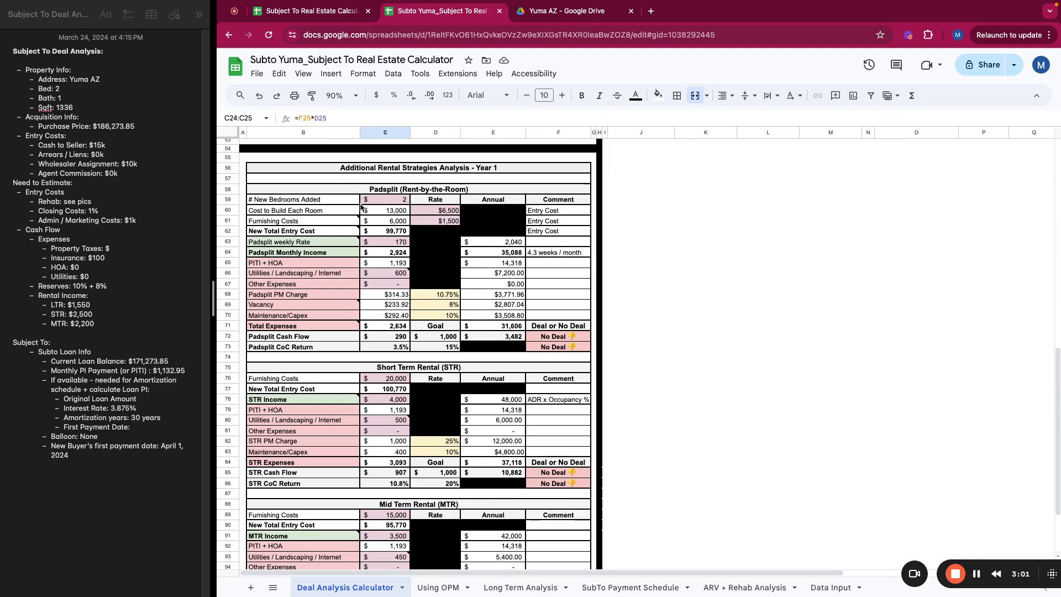
Examine the short-term and mid-term rental analyses and the Various Offer Scenarios table with its deal-or-no-deal columns.
{"action": "scroll", "coordinate": [360, 206], "scroll_direction": "down", "scroll_amount": 2}
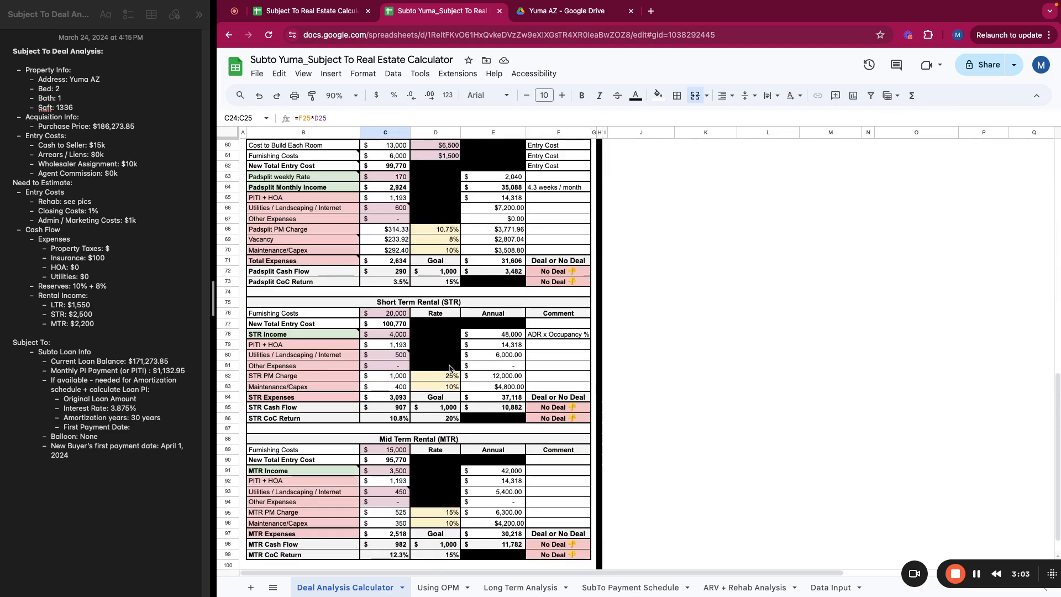
{"action": "scroll", "coordinate": [721, 409], "scroll_direction": "up", "scroll_amount": 14}
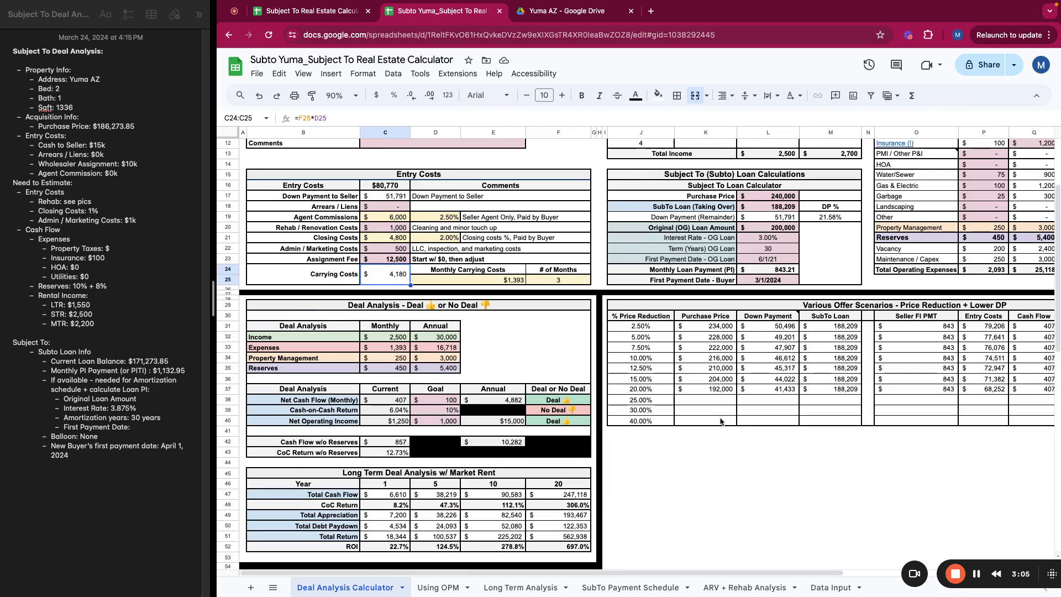
{"action": "left_click_drag", "start_coordinate": [792, 572], "coordinate": [930, 559]}
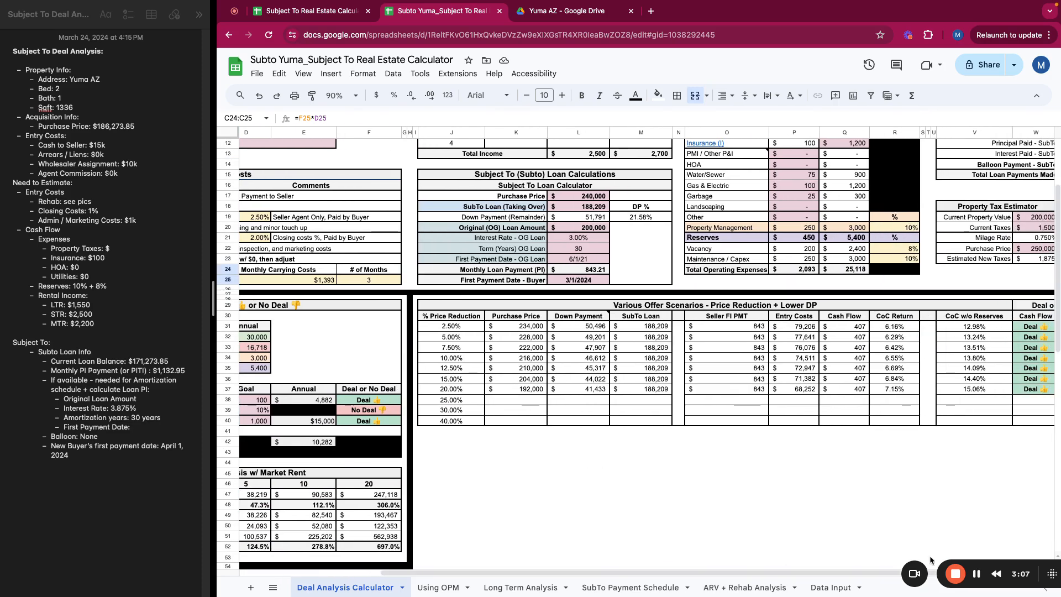
{"action": "left_click_drag", "start_coordinate": [823, 572], "coordinate": [877, 569]}
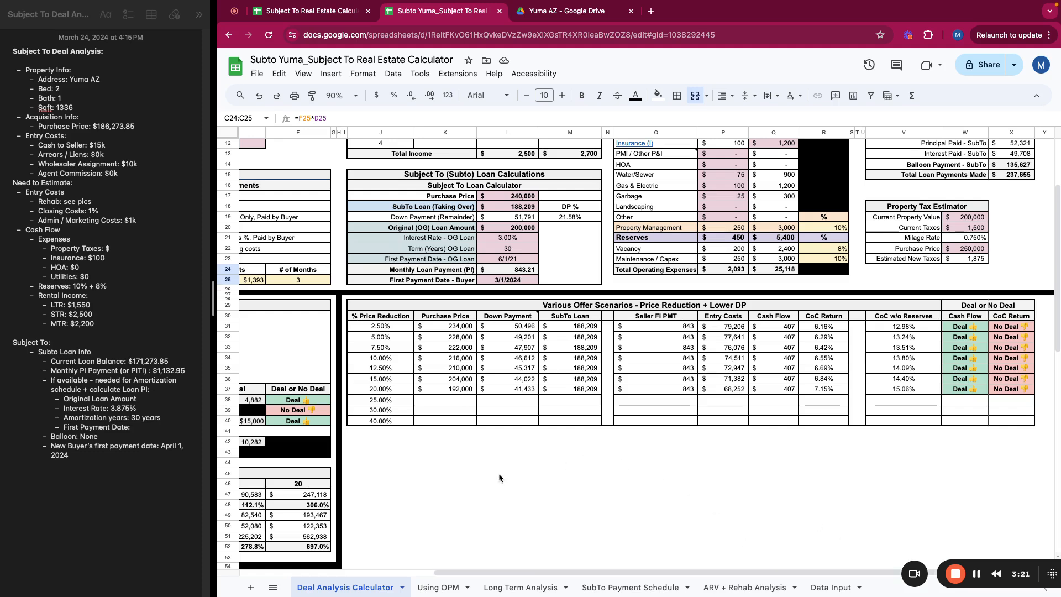
{"action": "scroll", "coordinate": [500, 472], "scroll_direction": "up", "scroll_amount": 2}
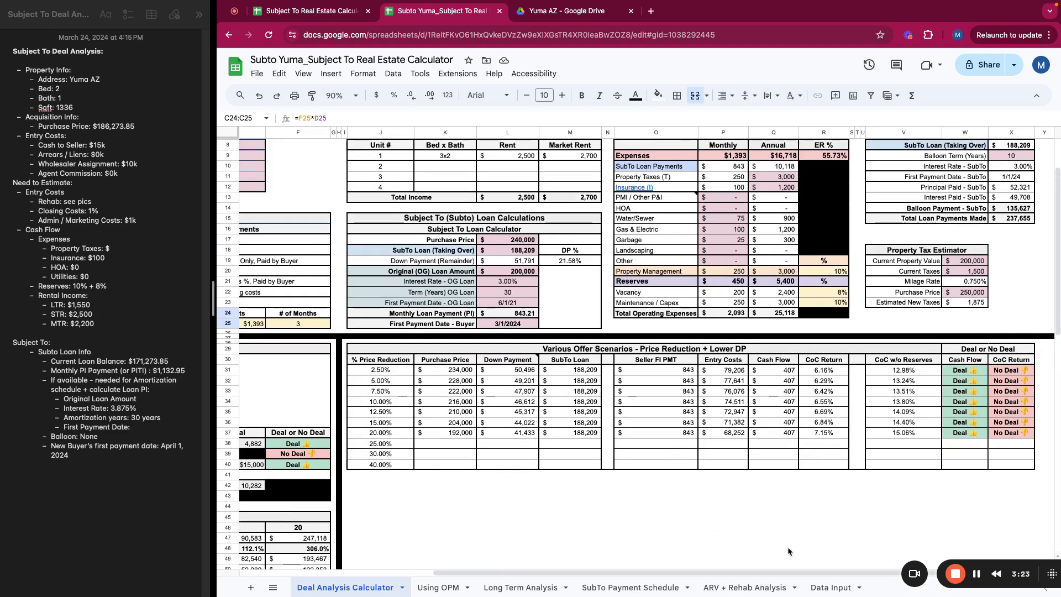
{"action": "scroll", "coordinate": [679, 481], "scroll_direction": "left", "scroll_amount": 5}
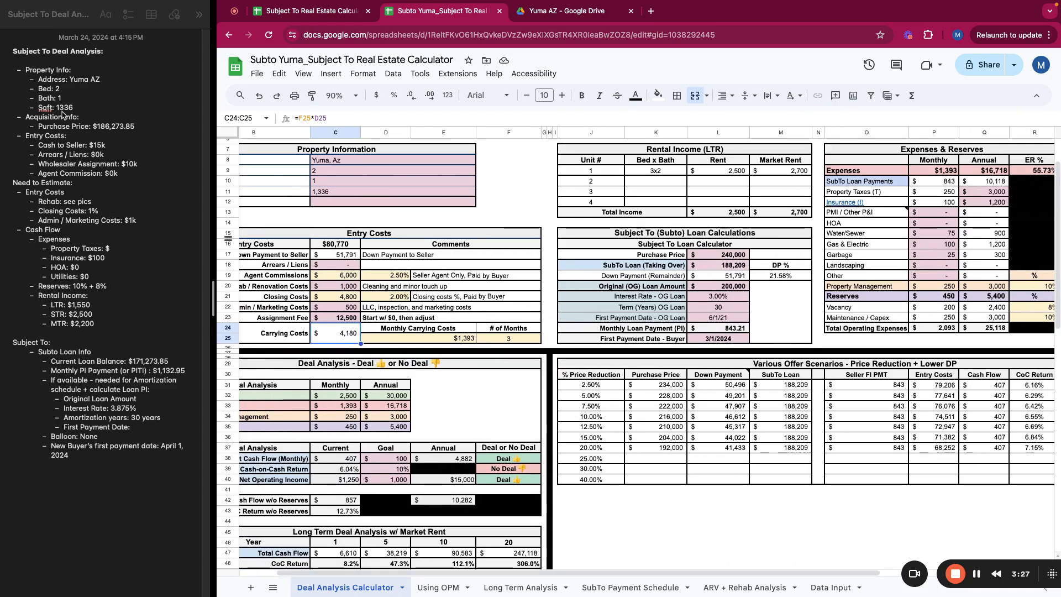
Set the Purchase Price in the Subject To Loan Calculator to 186273.85.
{"action": "left_click", "coordinate": [108, 127]}
{"action": "left_click", "coordinate": [729, 256]}
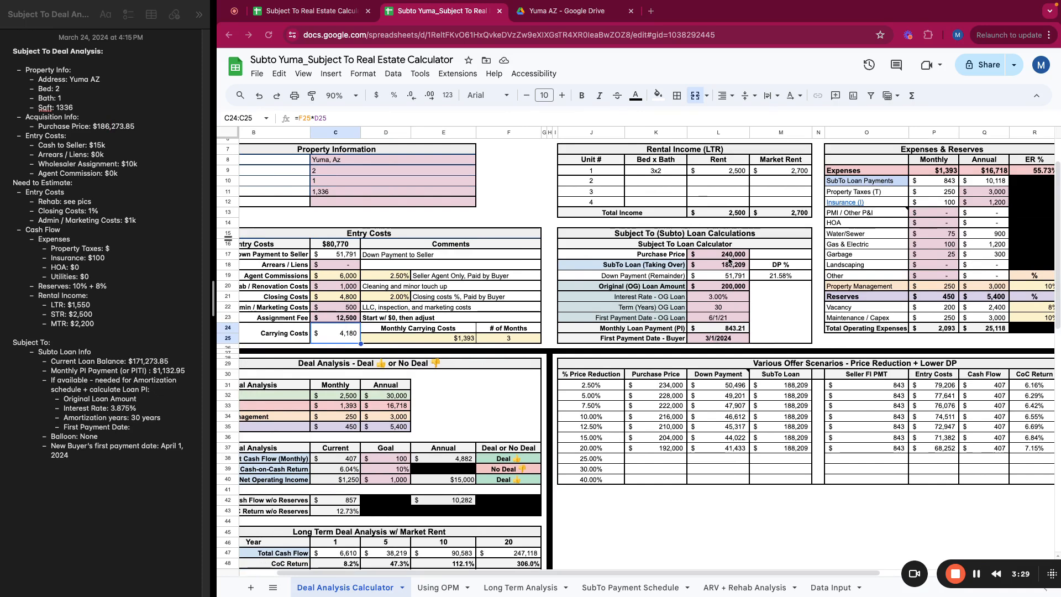
{"action": "left_click", "coordinate": [729, 256]}
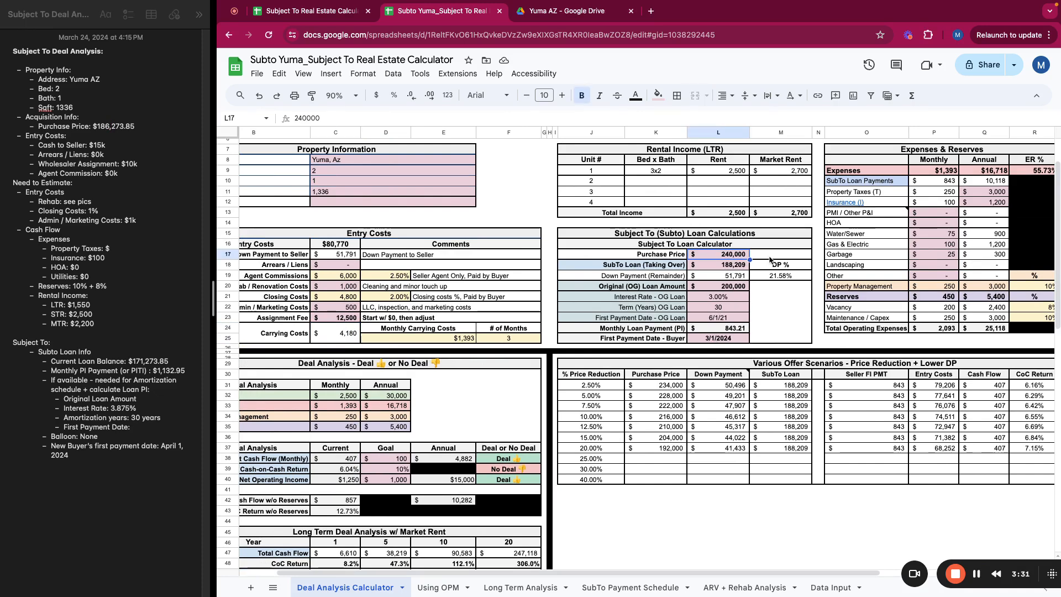
{"action": "type", "text": "186273.85"}
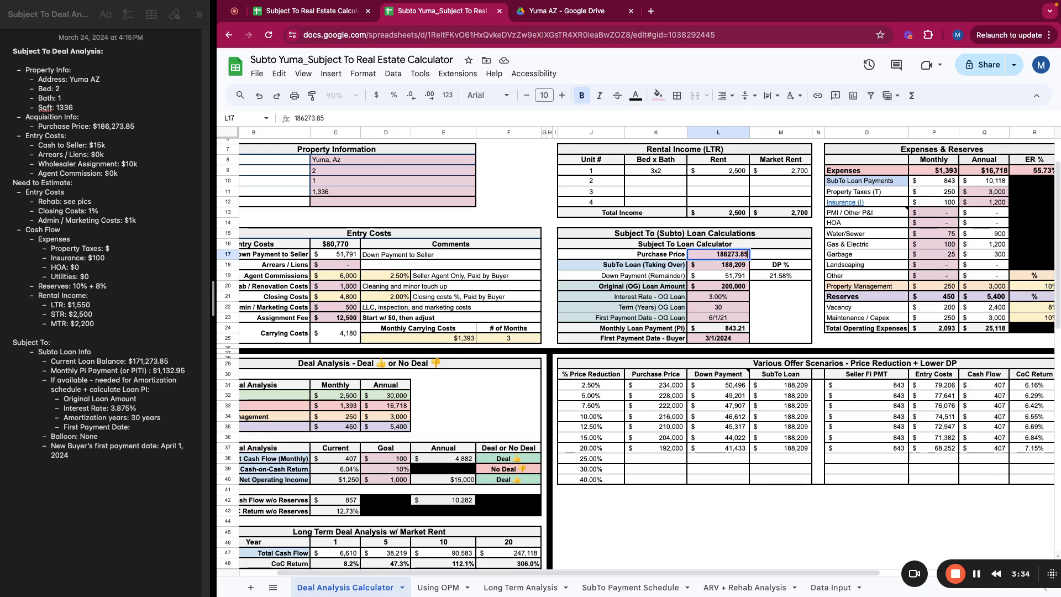
{"action": "key", "text": "Return"}
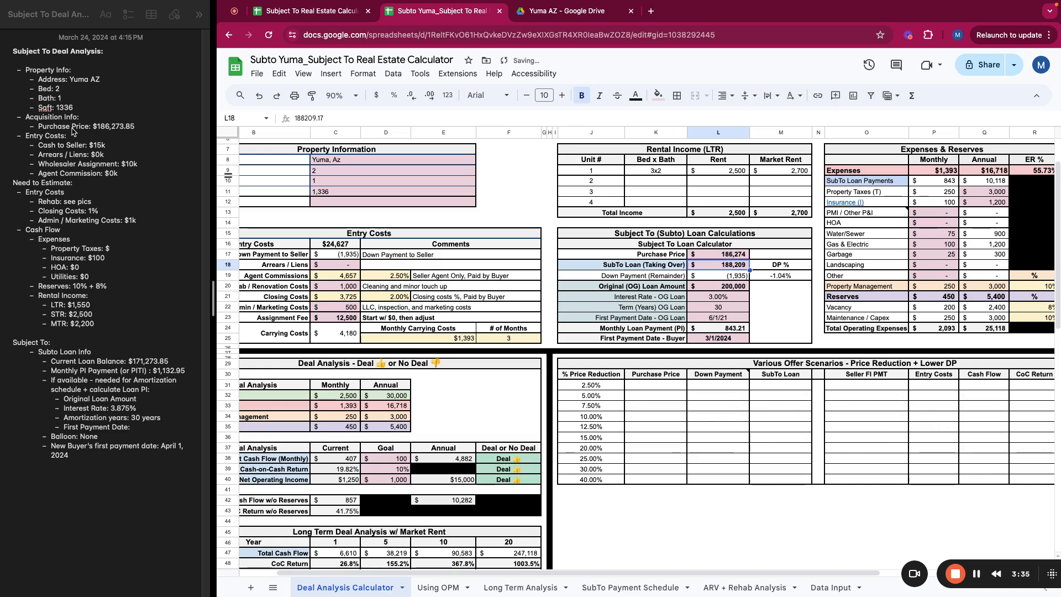
Set the SubTo Loan (Taking Over) amount to the current loan balance from the notes, 171273.85.
{"action": "left_click", "coordinate": [74, 132]}
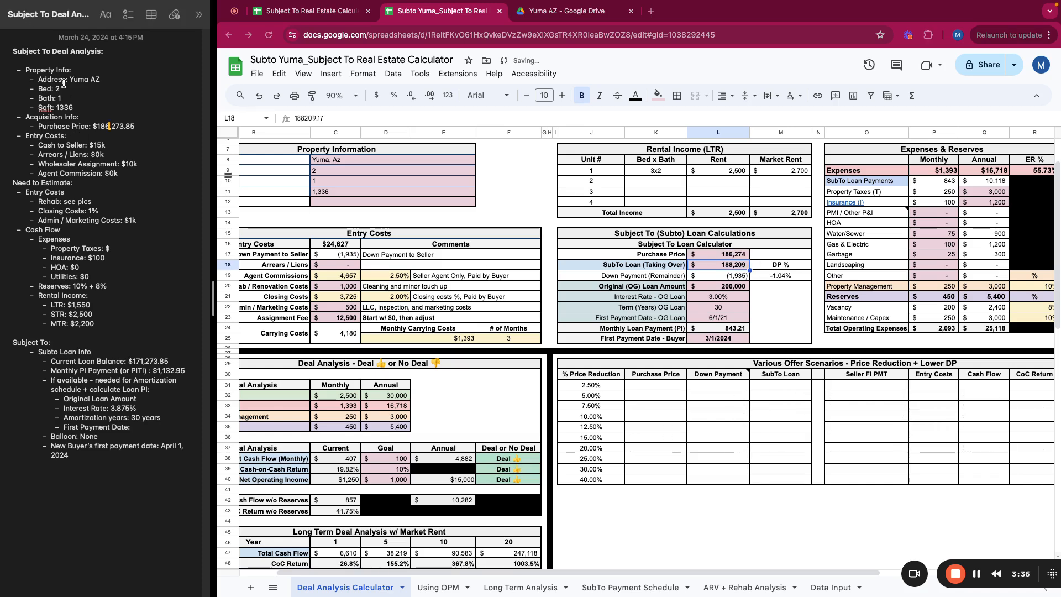
{"action": "left_click", "coordinate": [727, 269]}
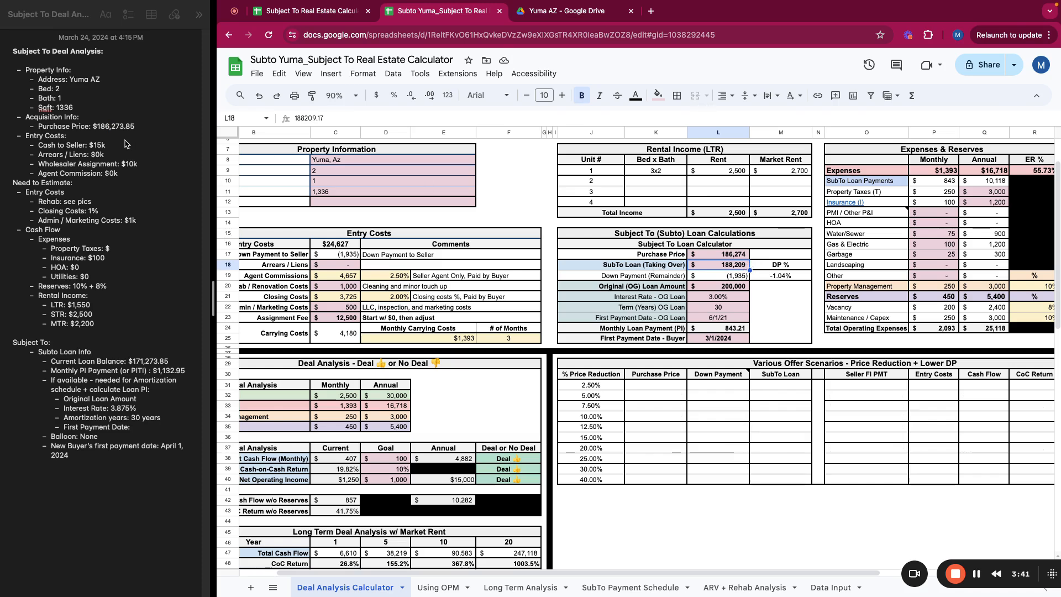
{"action": "left_click", "coordinate": [124, 190]}
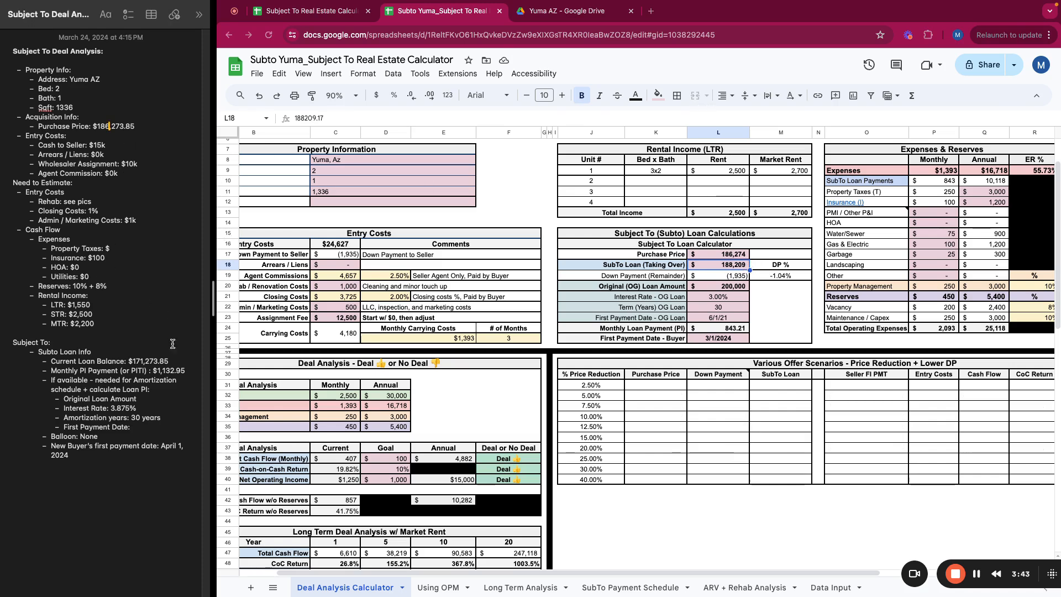
{"action": "left_click_drag", "start_coordinate": [171, 360], "coordinate": [128, 360]}
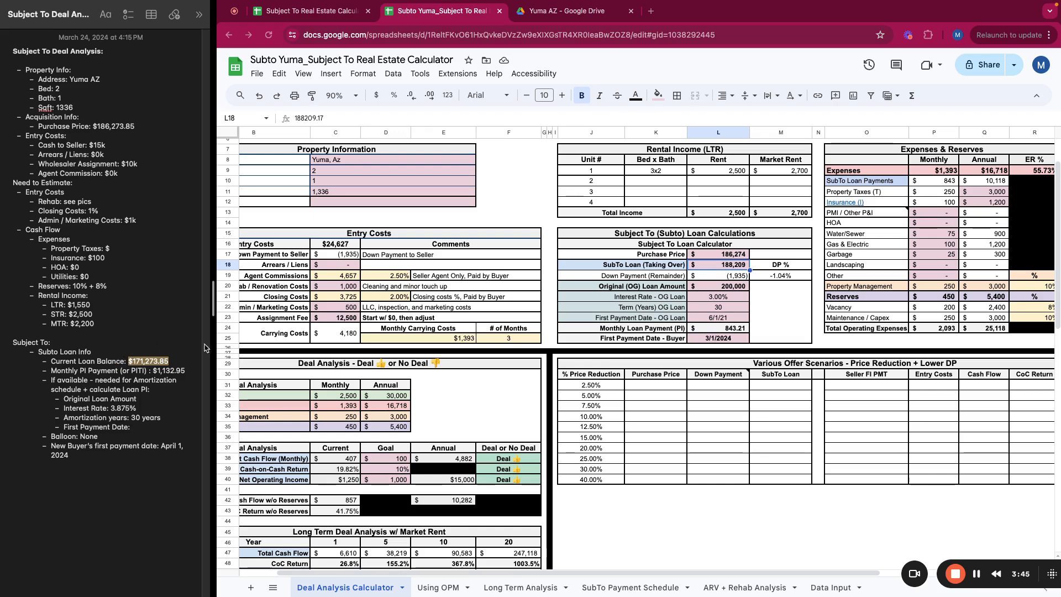
{"action": "left_click", "coordinate": [724, 267]}
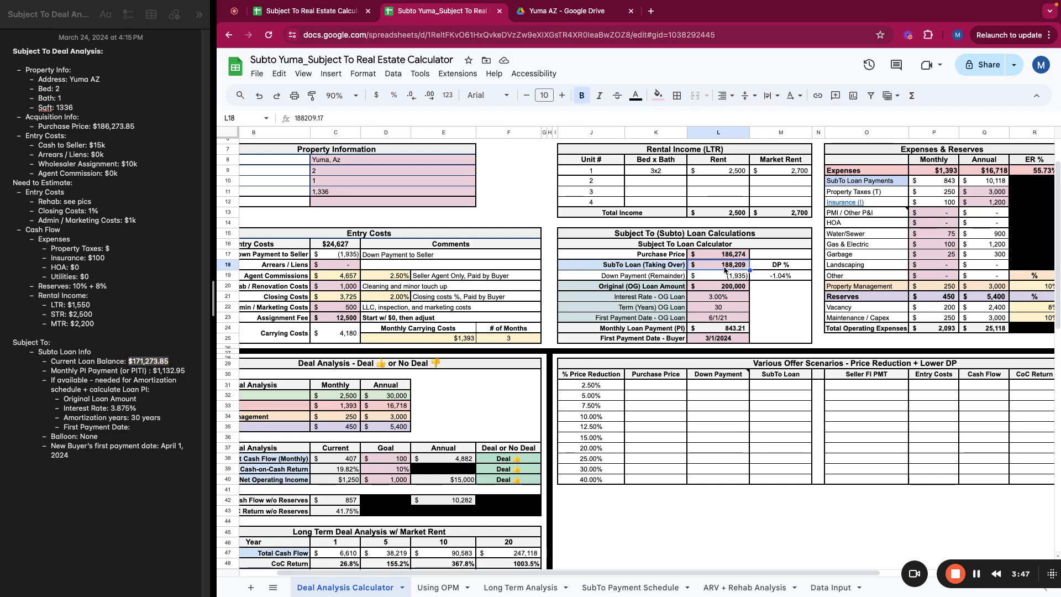
{"action": "type", "text": "171273.85"}
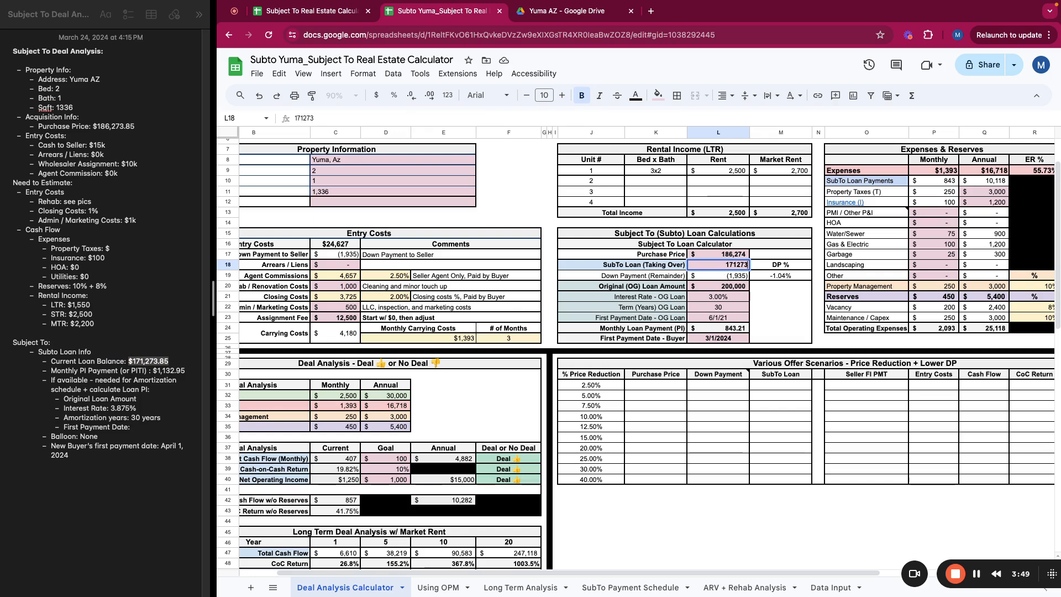
{"action": "key", "text": "Return"}
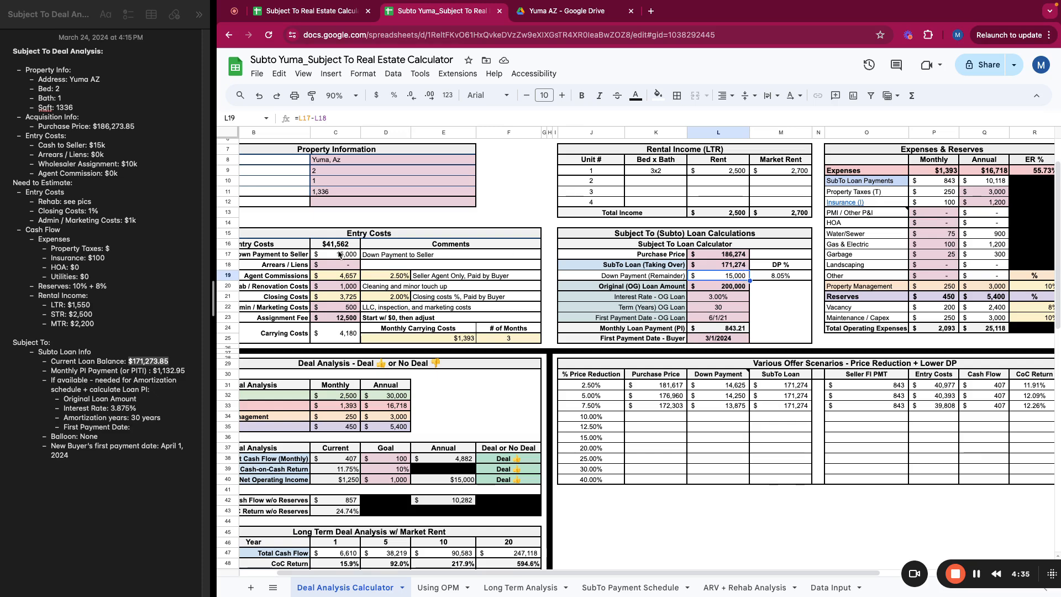
Check the down payment to the seller, the original and SubTo loan amounts, and the formula behind the Monthly Loan Payment.
{"action": "left_click", "coordinate": [315, 258]}
{"action": "left_click", "coordinate": [398, 255]}
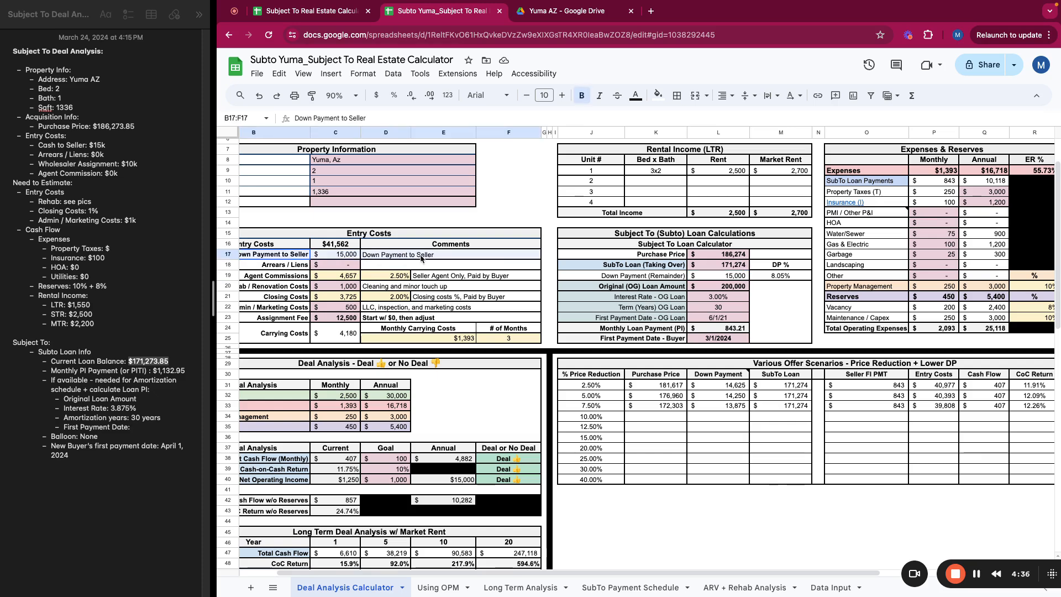
{"action": "left_click", "coordinate": [770, 284]}
{"action": "left_click", "coordinate": [718, 287]}
{"action": "scroll", "coordinate": [685, 307], "scroll_direction": "down", "scroll_amount": 1}
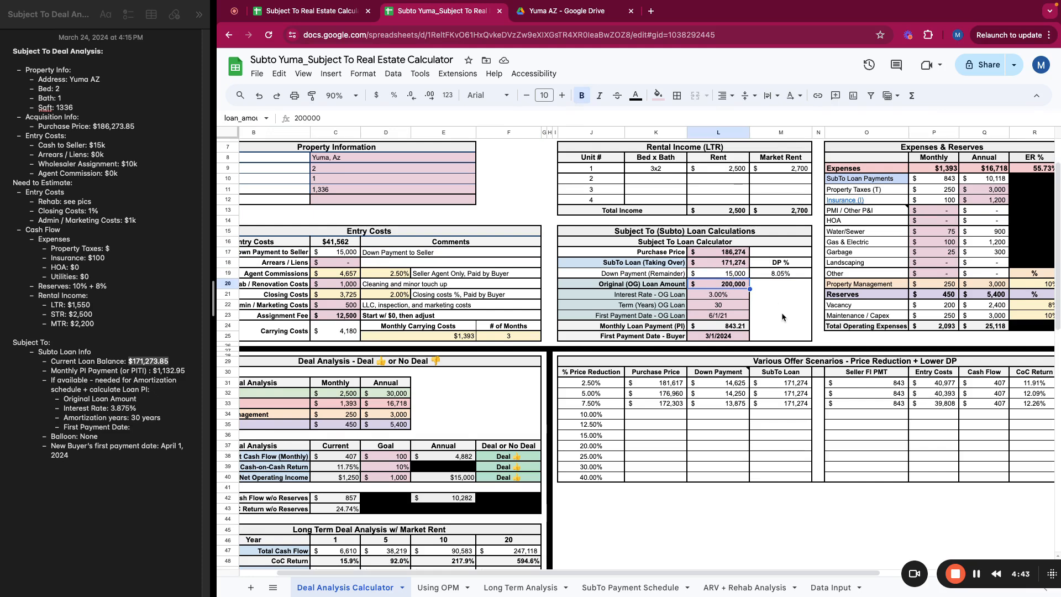
{"action": "left_click", "coordinate": [720, 265]}
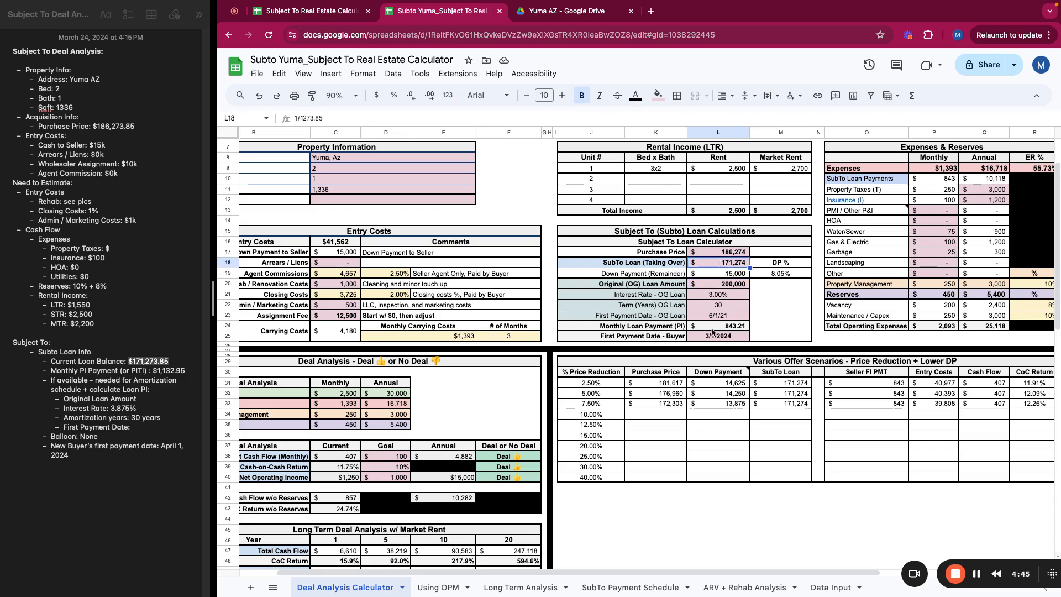
{"action": "left_click", "coordinate": [719, 331]}
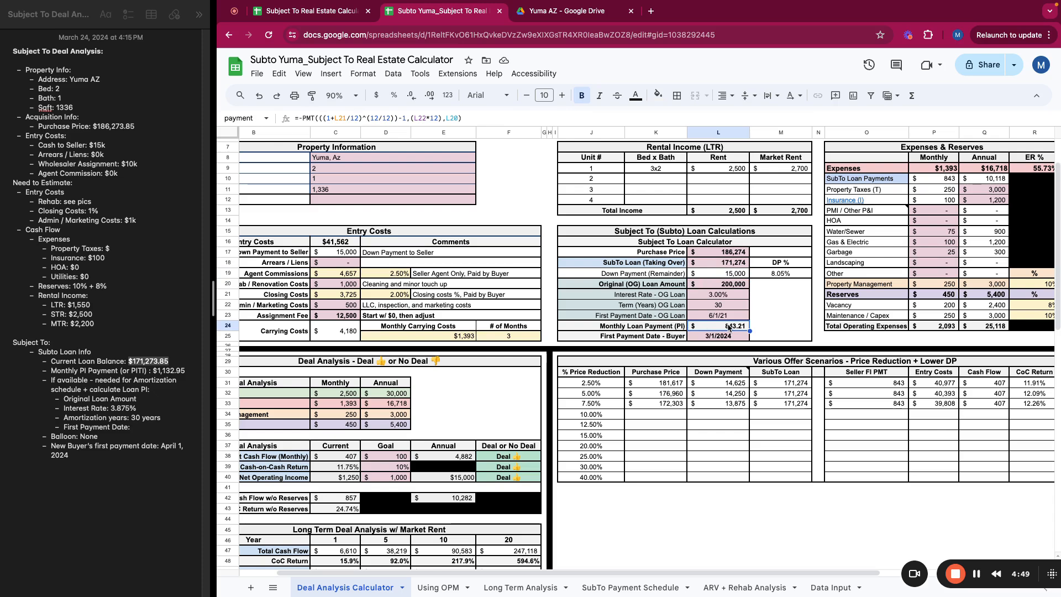
Enter 1132.85 as a reference payment in the empty cell beside the Monthly Loan Payment (PI).
{"action": "left_click", "coordinate": [781, 328]}
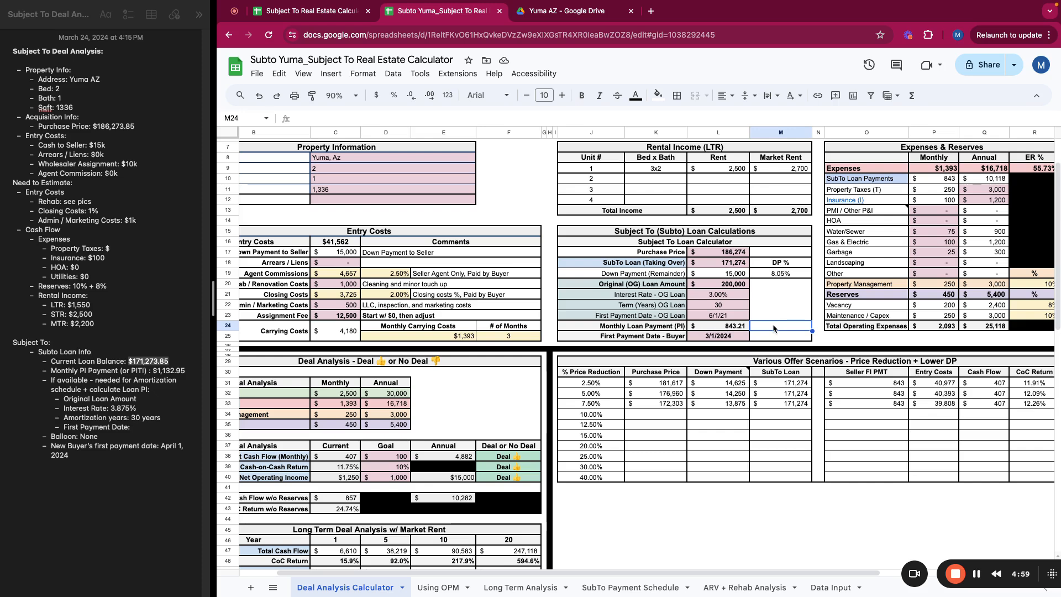
{"action": "left_click", "coordinate": [184, 388]}
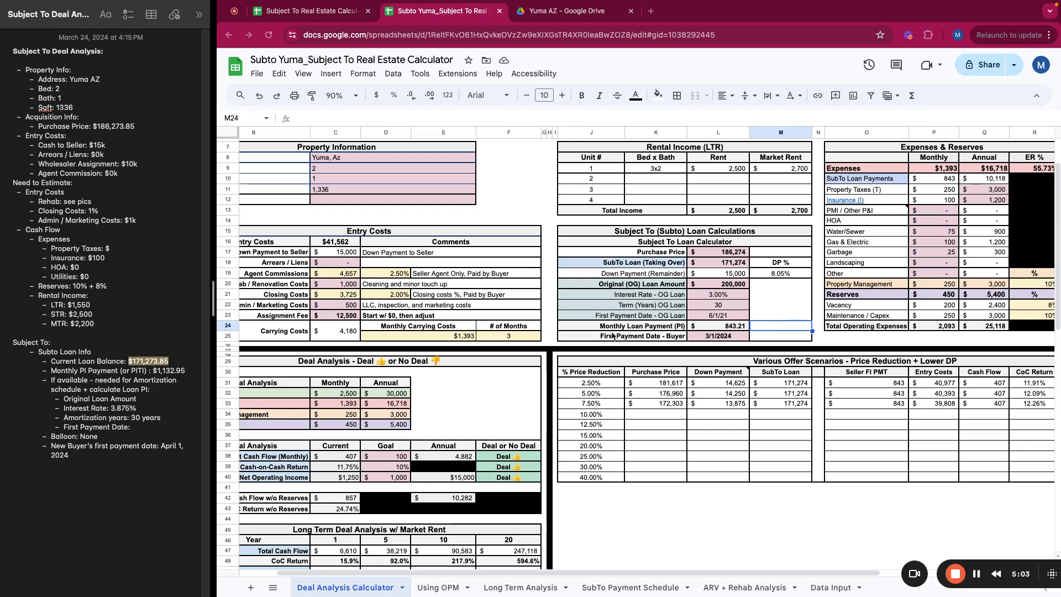
{"action": "left_click", "coordinate": [777, 327]}
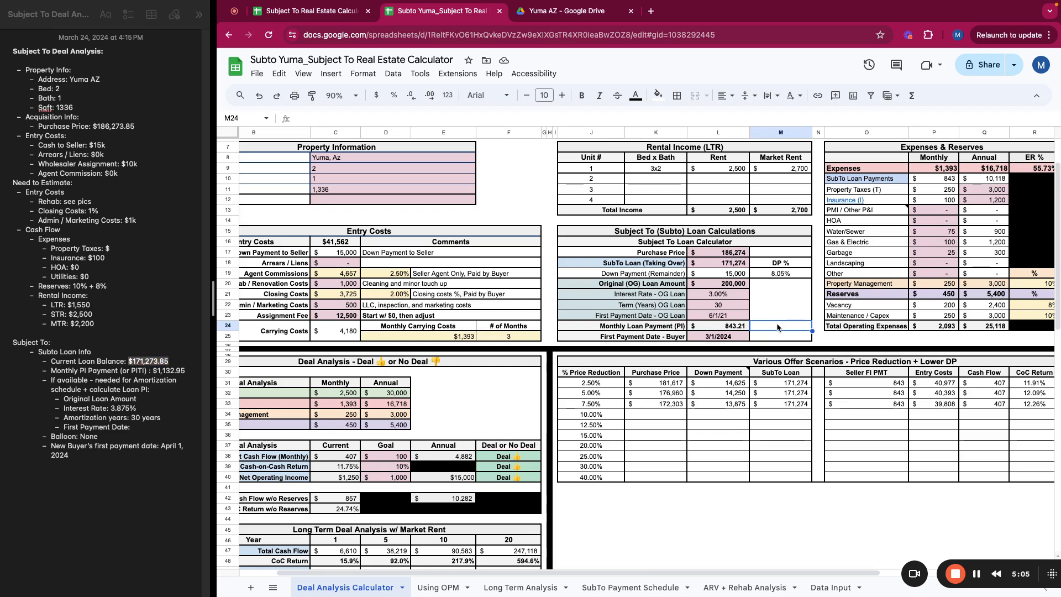
{"action": "type", "text": "1132.85"}
{"action": "key", "text": "Return"}
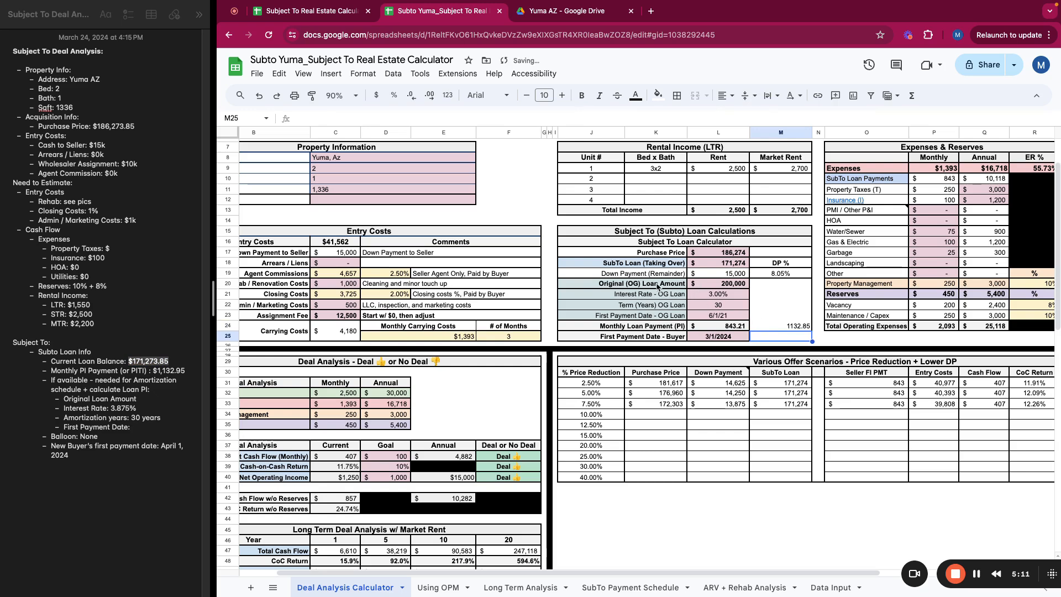
Compare the calculated Monthly Loan Payment and its formula with the reference payment entered beside it.
{"action": "left_click", "coordinate": [729, 326]}
{"action": "left_click", "coordinate": [793, 328]}
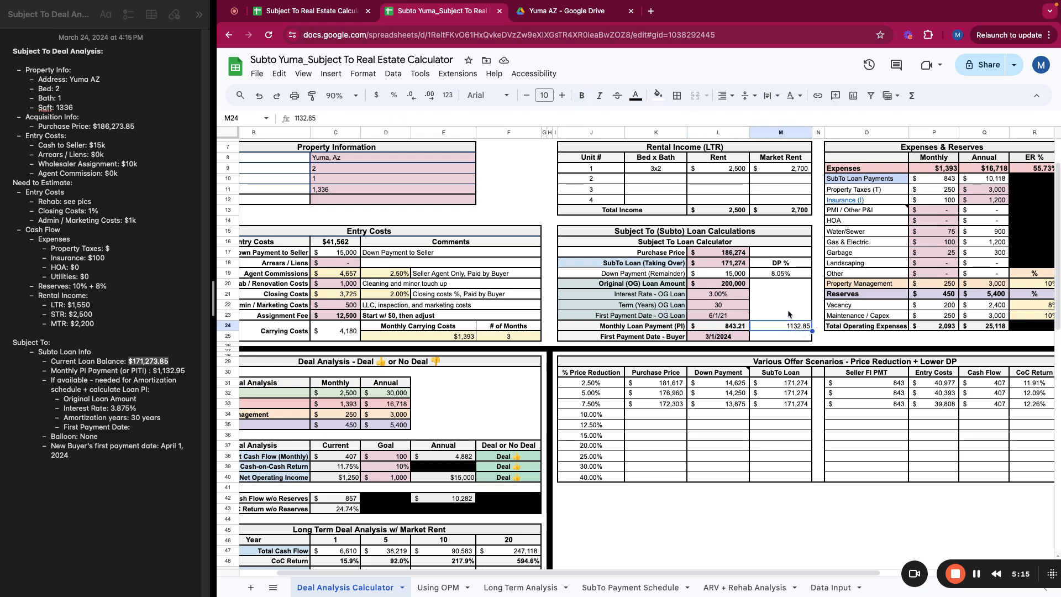
{"action": "left_click", "coordinate": [790, 316]}
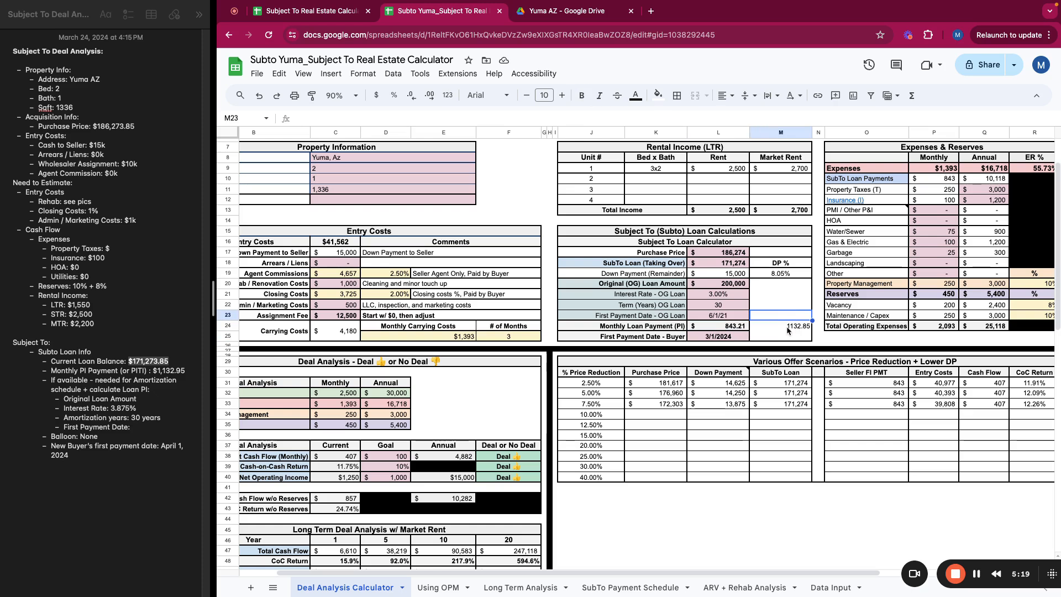
{"action": "left_click", "coordinate": [791, 328]}
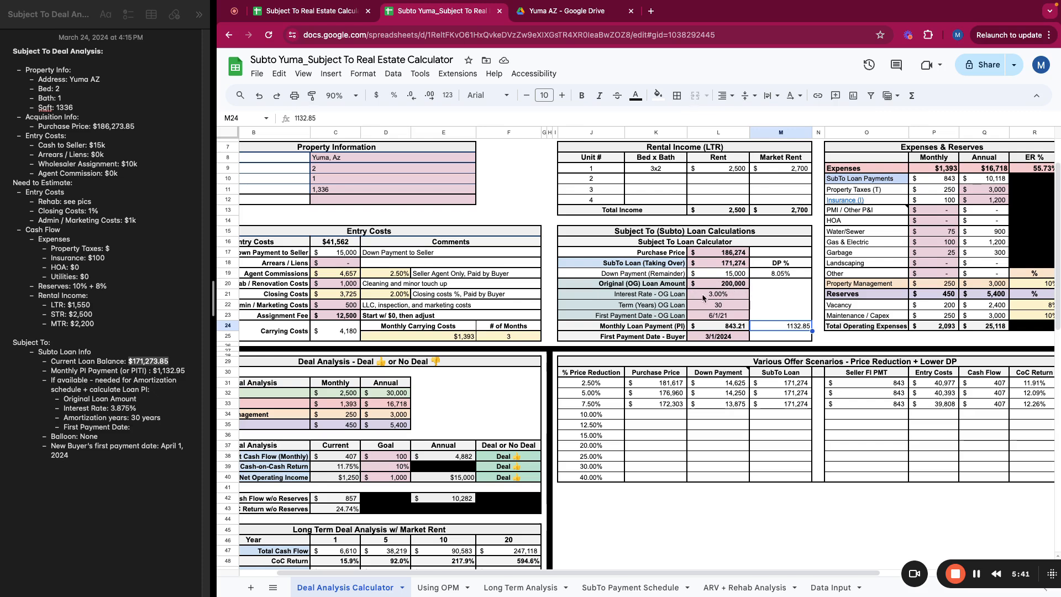
{"action": "left_click", "coordinate": [728, 327]}
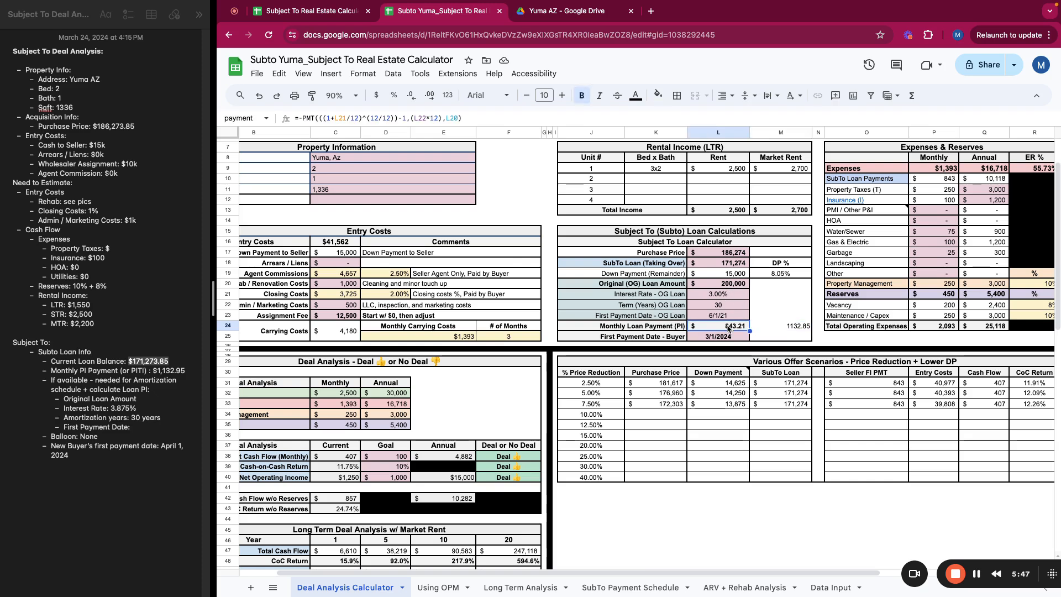
Set the original loan's interest rate to 3.875% and check its first payment date.
{"action": "left_click", "coordinate": [727, 284]}
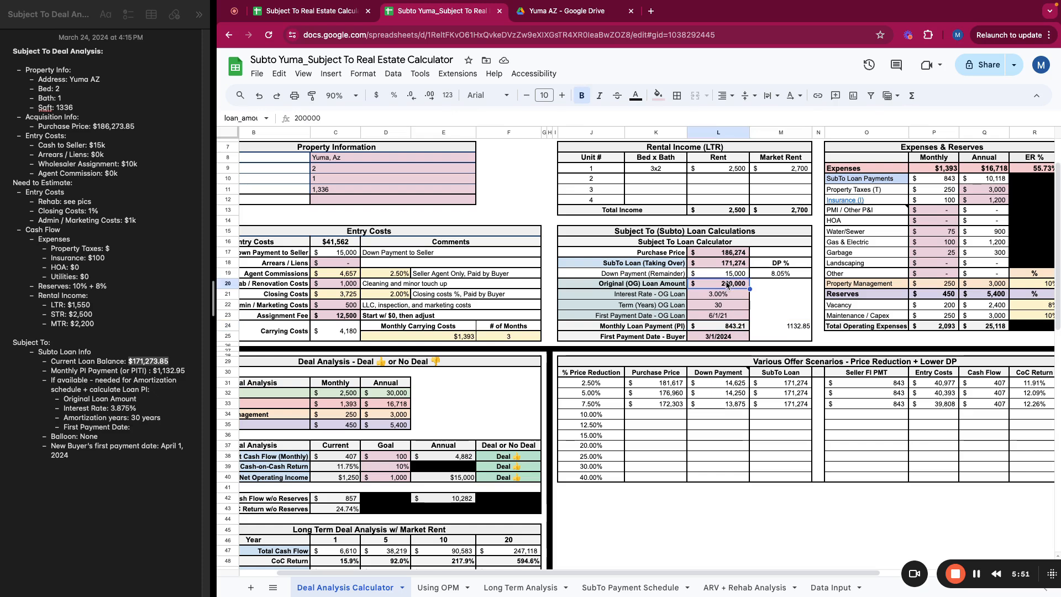
{"action": "left_click", "coordinate": [717, 297]}
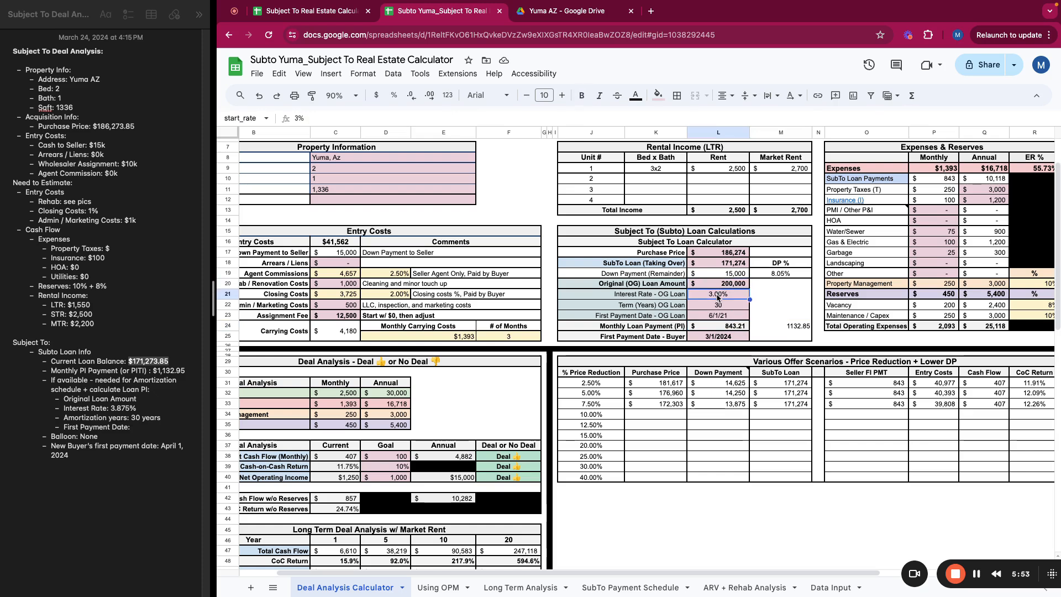
{"action": "type", "text": "3.875"}
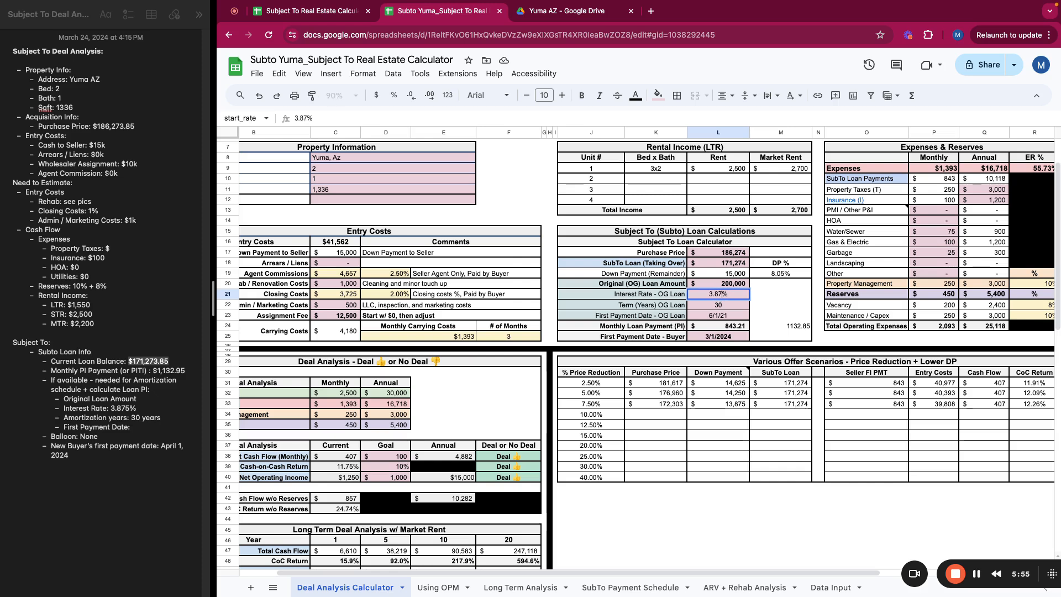
{"action": "key", "text": "Return"}
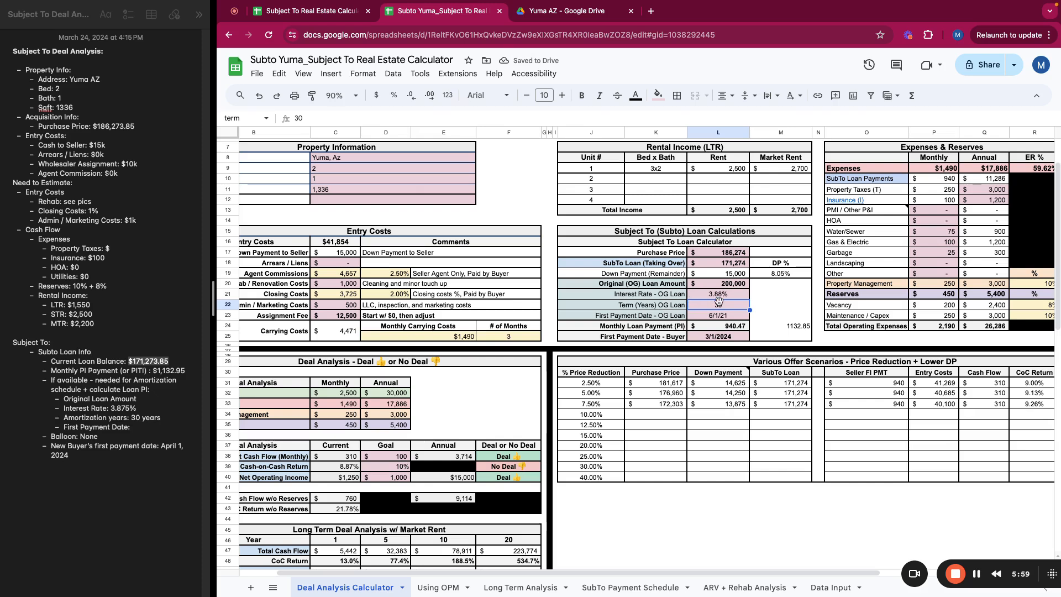
{"action": "left_click", "coordinate": [720, 315]}
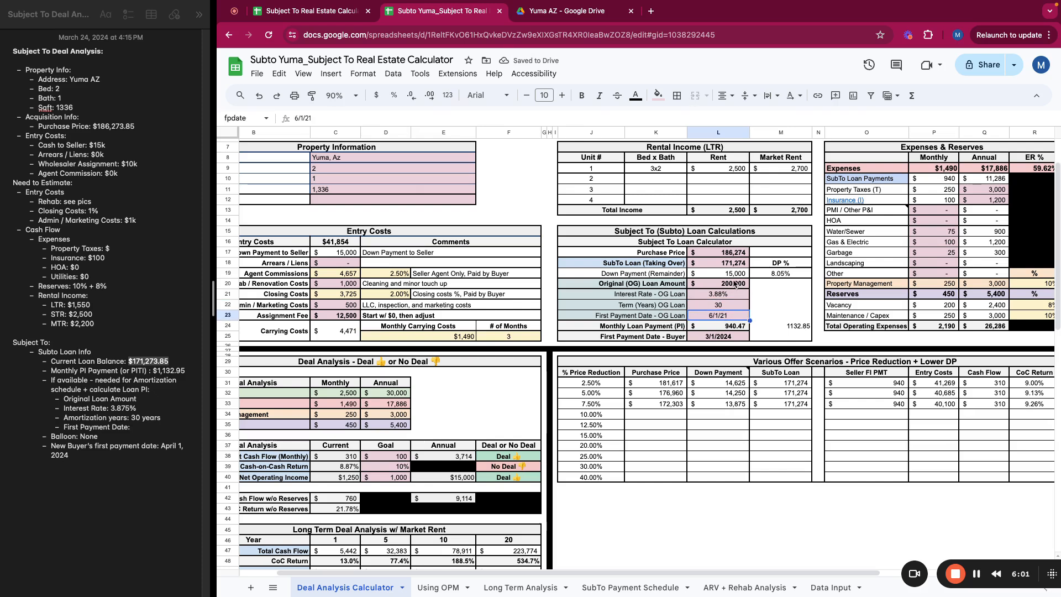
{"action": "left_click", "coordinate": [775, 287]}
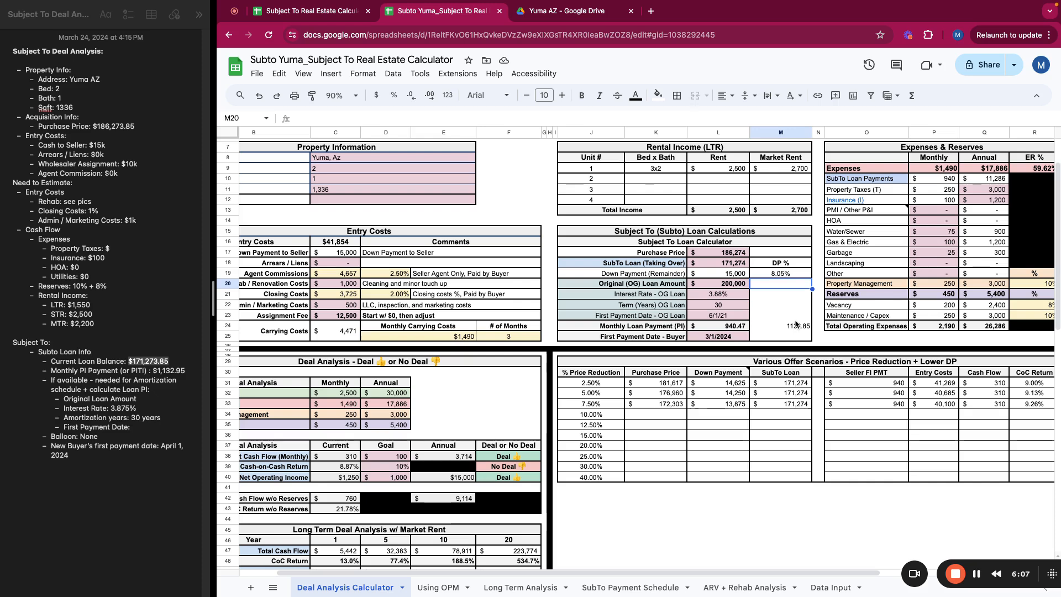
Label the 1132.85 reference payment as PITI in the cell above it, and check the monthly insurance formula.
{"action": "scroll", "coordinate": [795, 325], "scroll_direction": "down", "scroll_amount": 1}
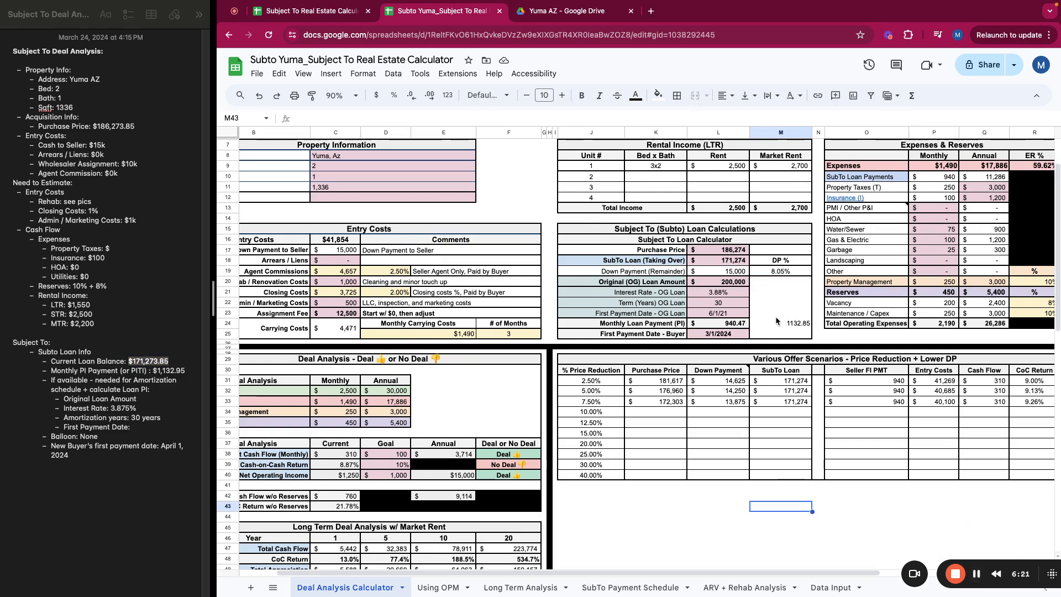
{"action": "left_click", "coordinate": [789, 317]}
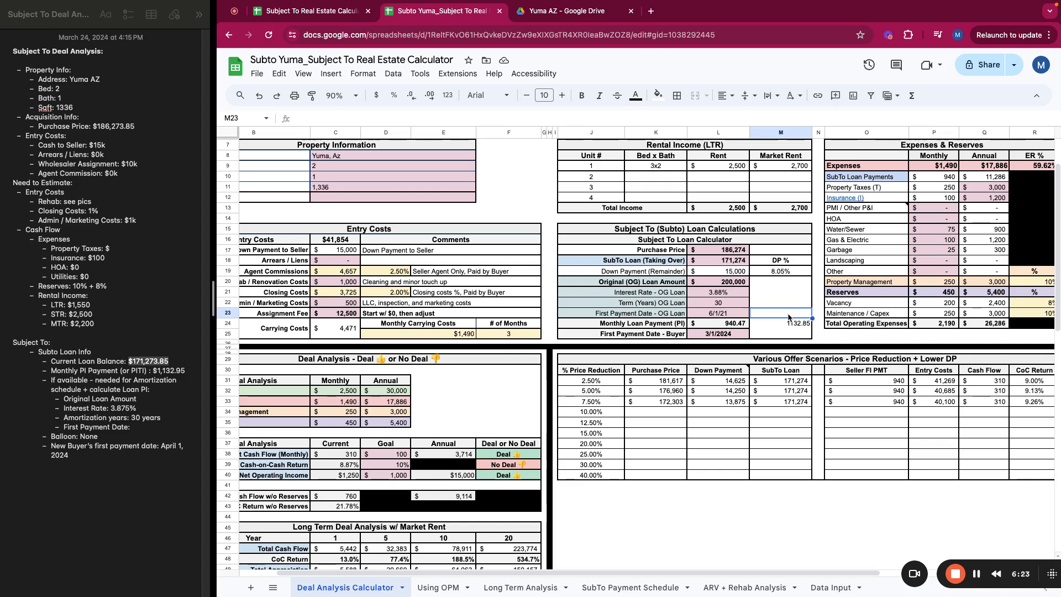
{"action": "type", "text": "PITI"}
{"action": "key", "text": "Up"}
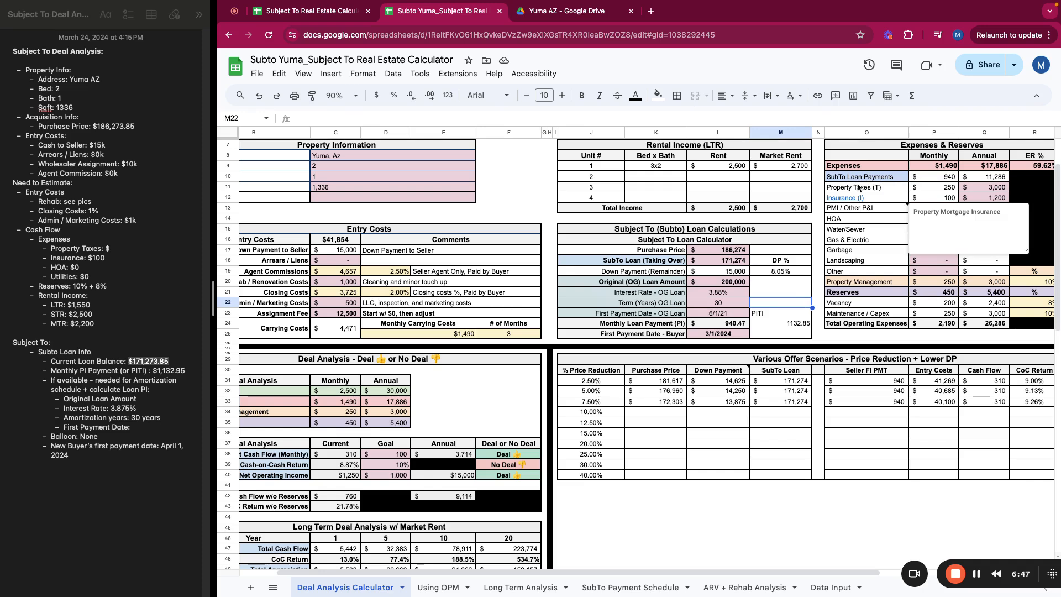
{"action": "left_click", "coordinate": [928, 199]}
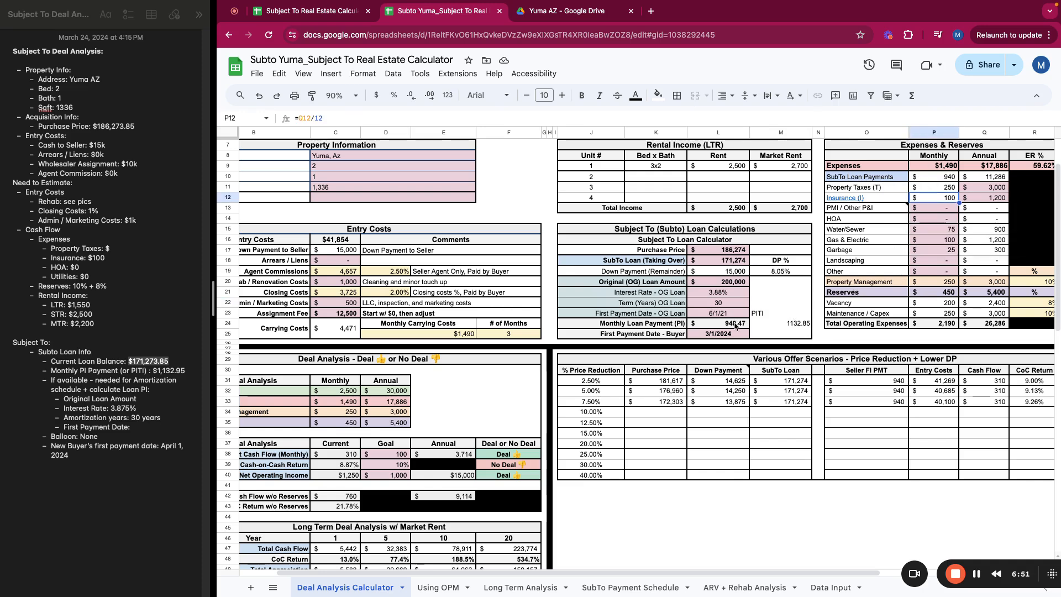
{"action": "left_click", "coordinate": [801, 325]}
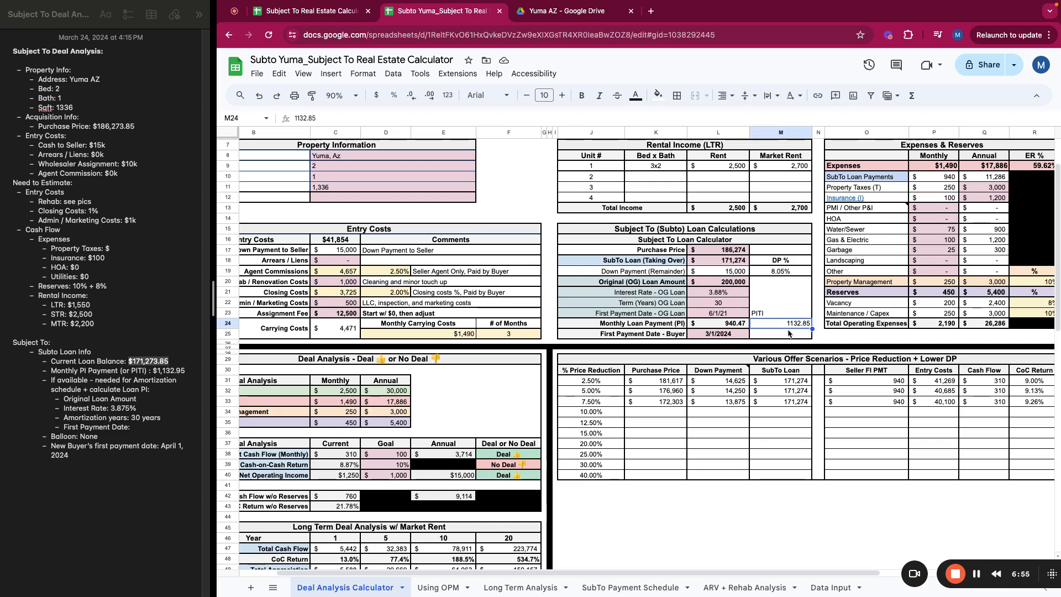
Set the Original (OG) Loan Amount in the Subject To Loan Calculator to 180,000.
{"action": "left_click", "coordinate": [718, 282]}
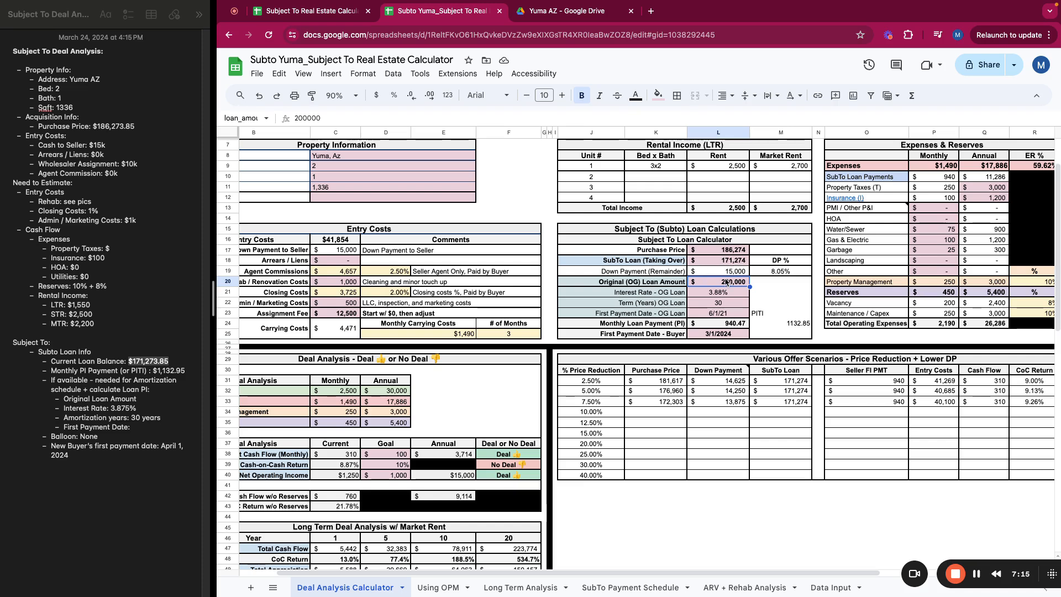
{"action": "type", "text": "180,0"}
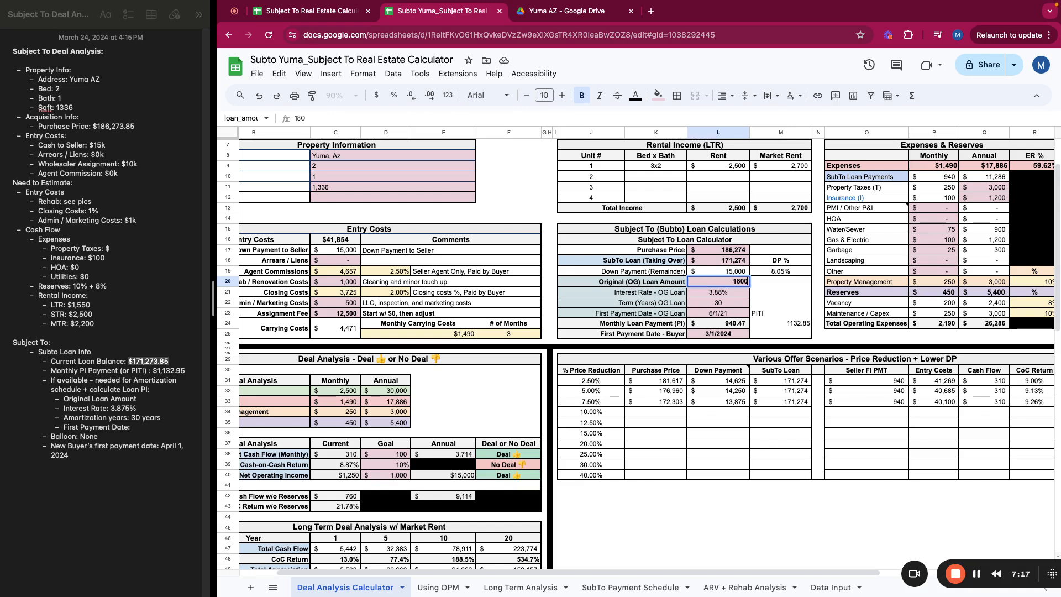
{"action": "type", "text": "00"}
{"action": "key", "text": "Return"}
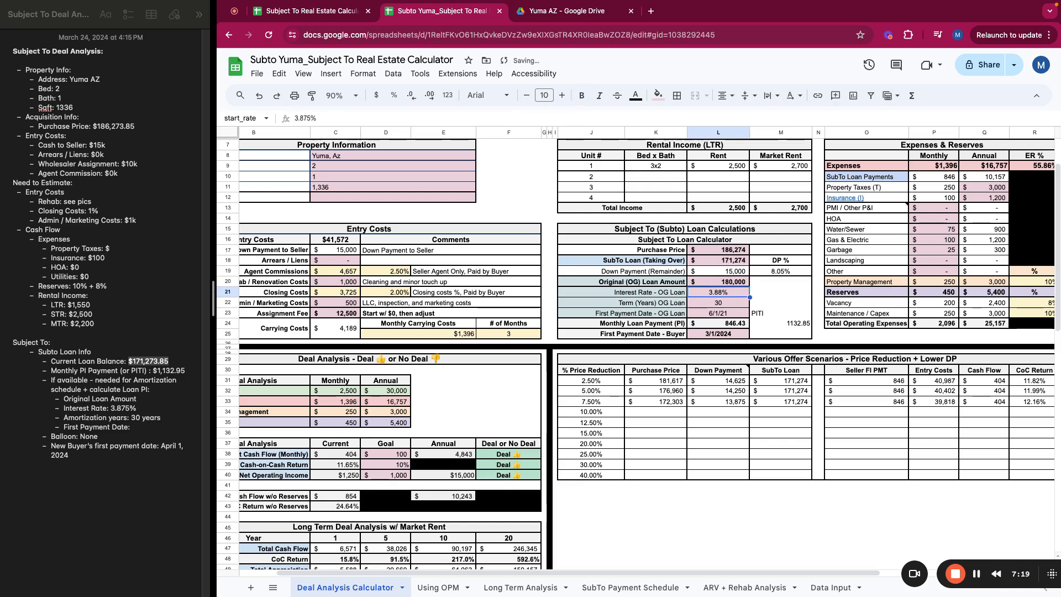
Check the original loan's term and monthly payment formula, the PITI reference payment, and the monthly and annual insurance.
{"action": "left_click", "coordinate": [736, 303]}
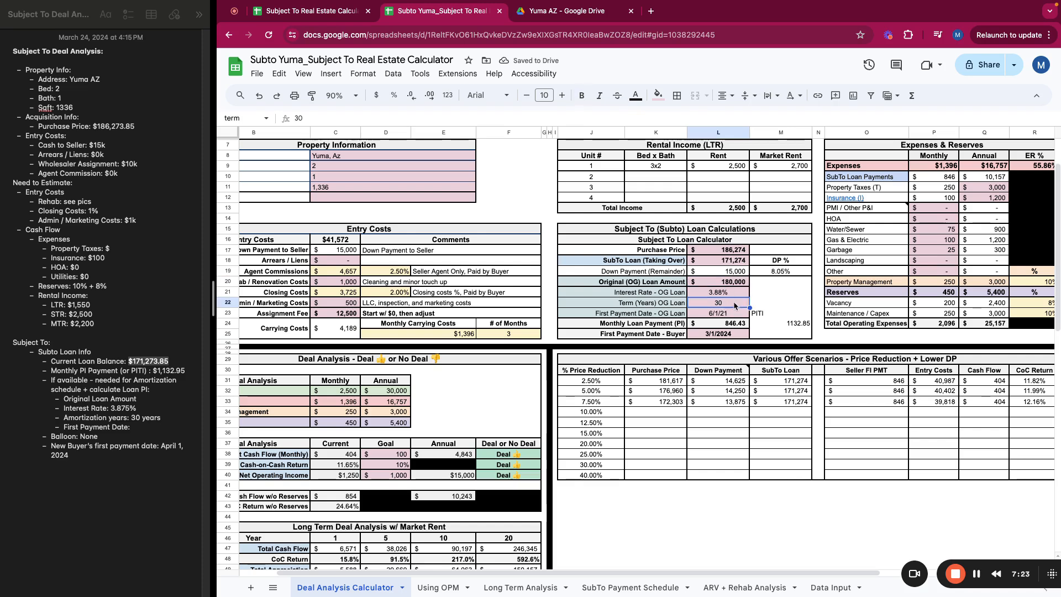
{"action": "left_click", "coordinate": [733, 326]}
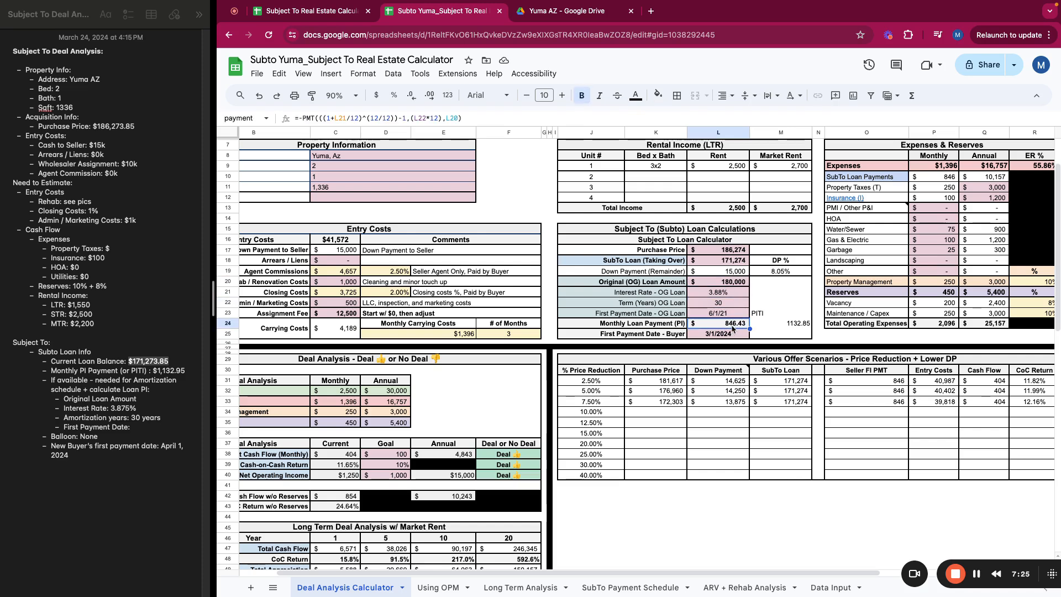
{"action": "left_click", "coordinate": [787, 325]}
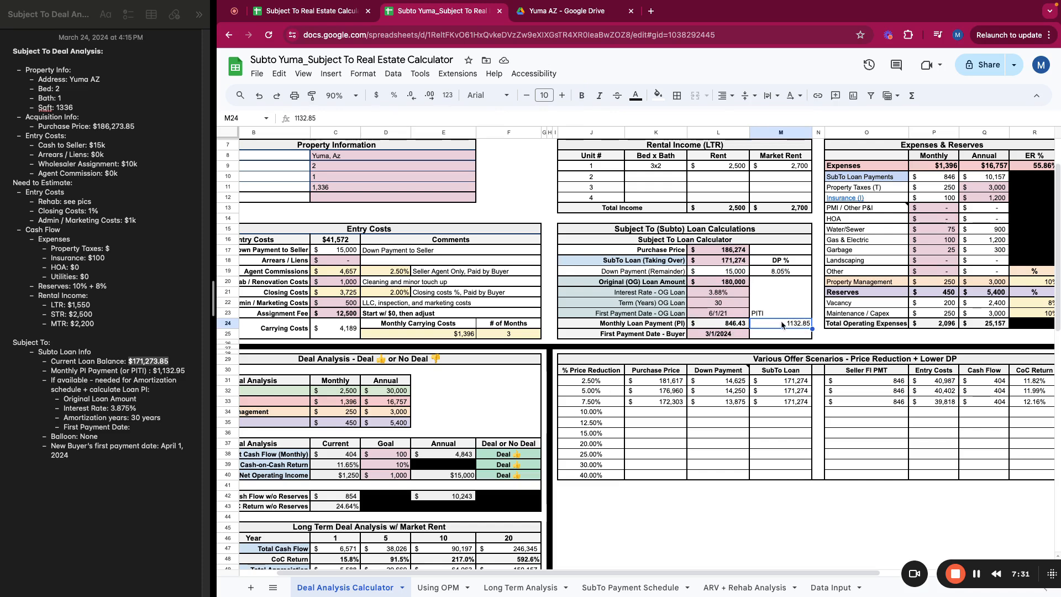
{"action": "left_click", "coordinate": [947, 200]}
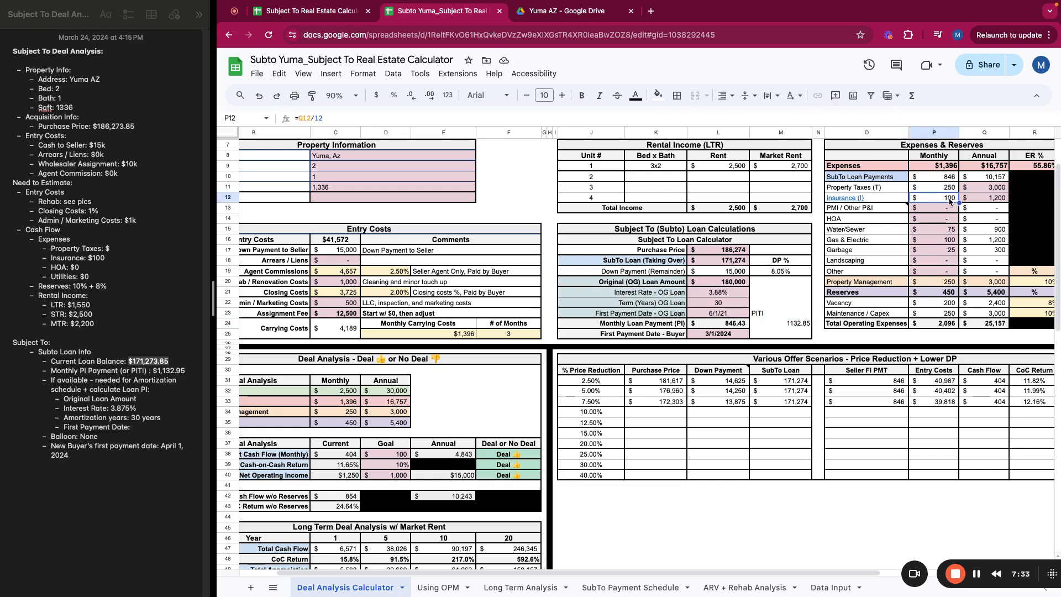
{"action": "left_click", "coordinate": [973, 200]}
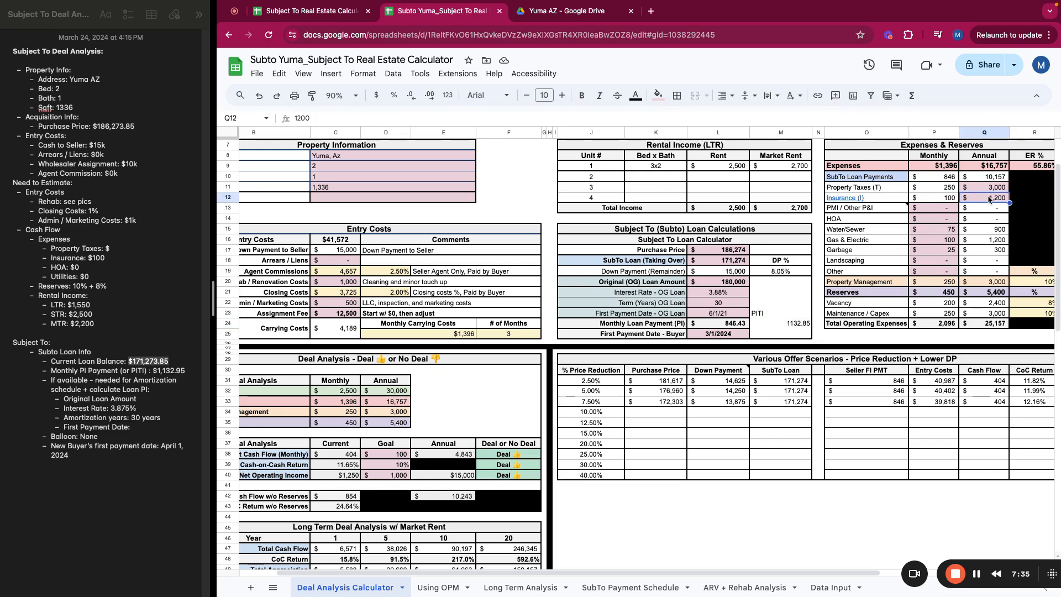
Below the PITI reference payment, subtract the calculated loan payment and monthly insurance from it with =M24-L24-P12.
{"action": "left_click", "coordinate": [788, 336]}
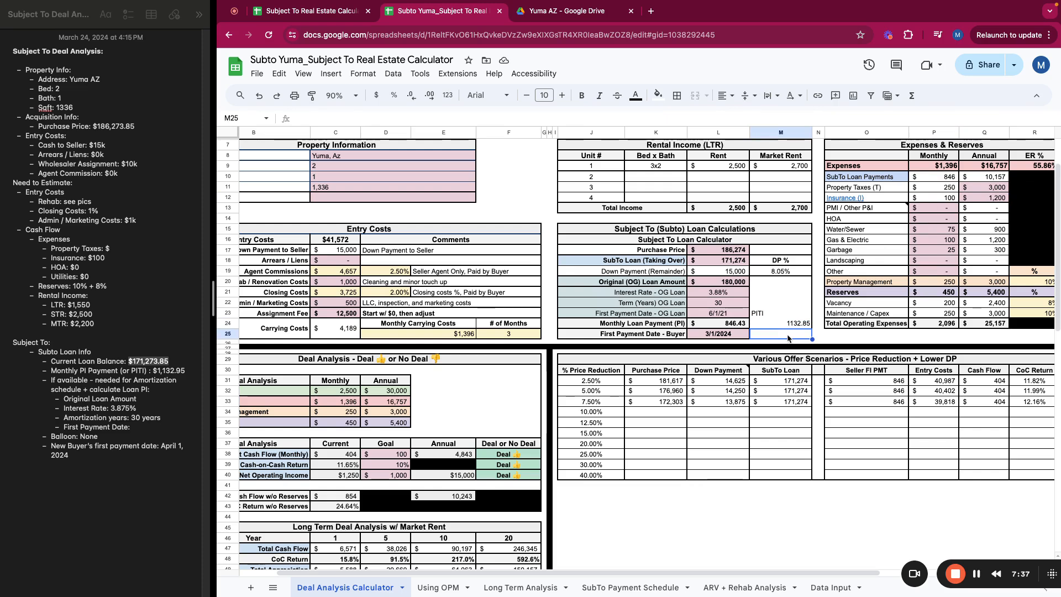
{"action": "type", "text": "="}
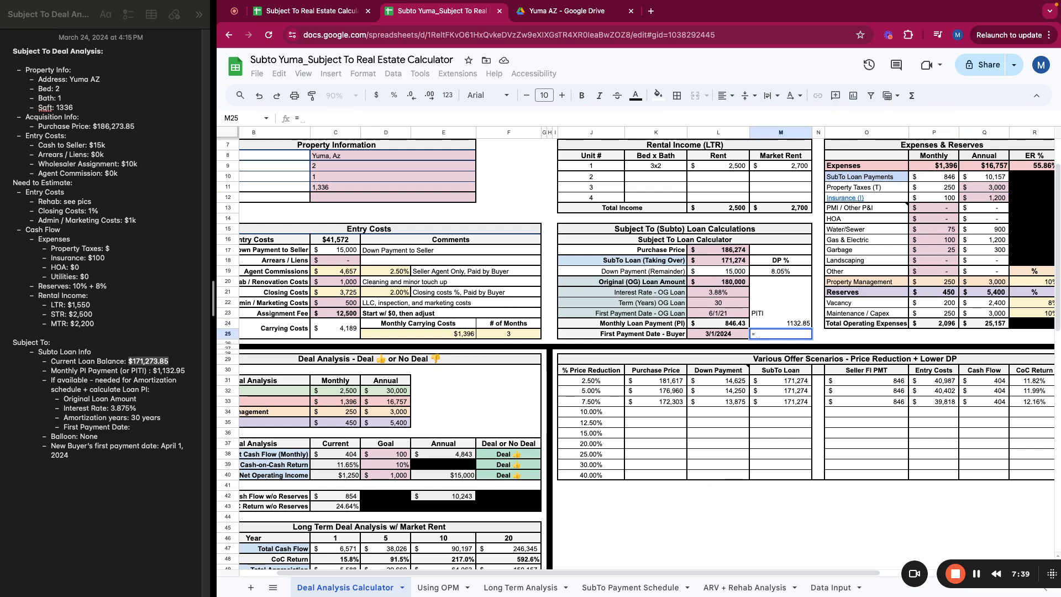
{"action": "left_click", "coordinate": [795, 324]}
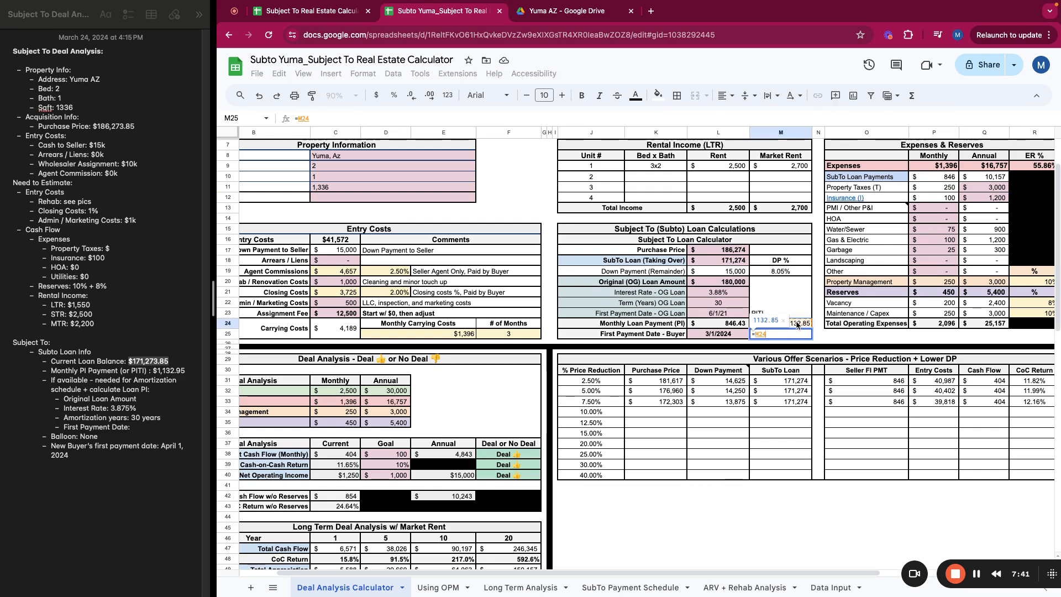
{"action": "type", "text": "-"}
{"action": "left_click", "coordinate": [728, 323]}
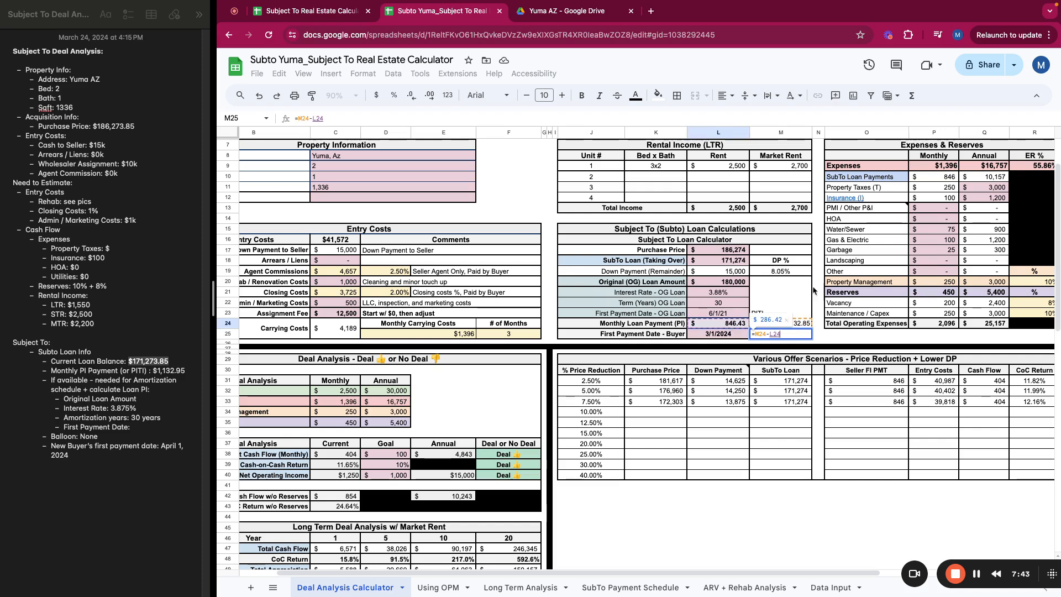
{"action": "type", "text": "-"}
{"action": "left_click", "coordinate": [943, 199]}
{"action": "key", "text": "Return"}
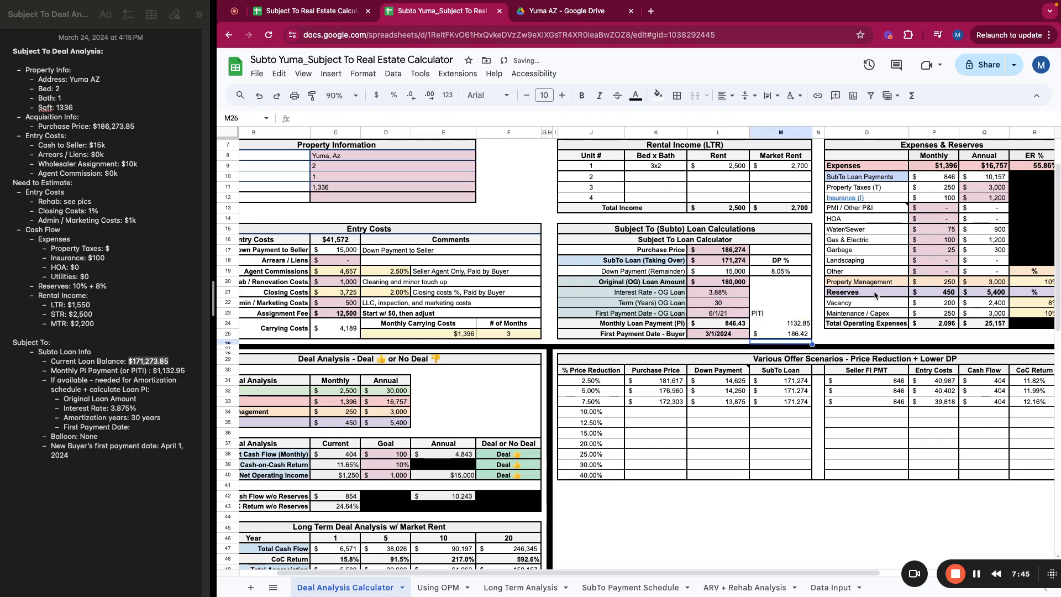
{"action": "key", "text": "Up"}
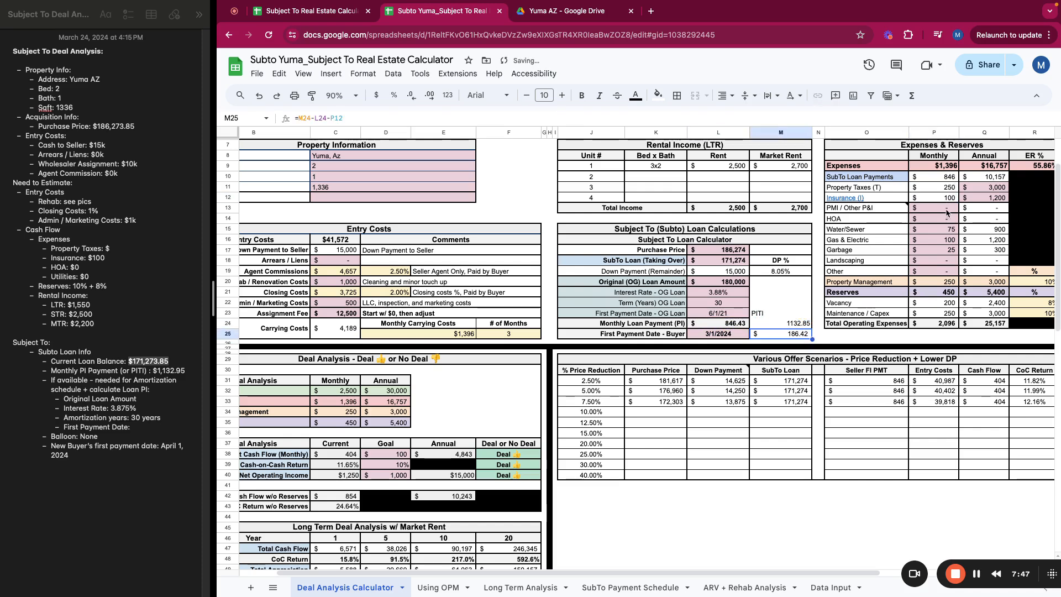
Set the annual Property Taxes to =186.42*12 and check the resulting annual and monthly tax cells.
{"action": "left_click", "coordinate": [974, 188]}
{"action": "type", "text": "=186.42*12"}
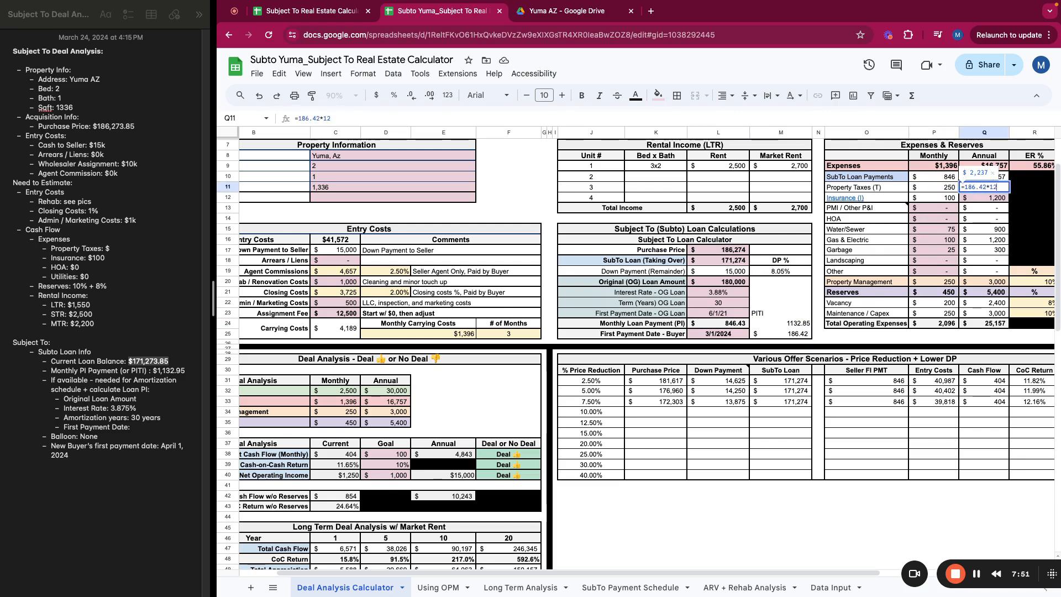
{"action": "key", "text": "Return"}
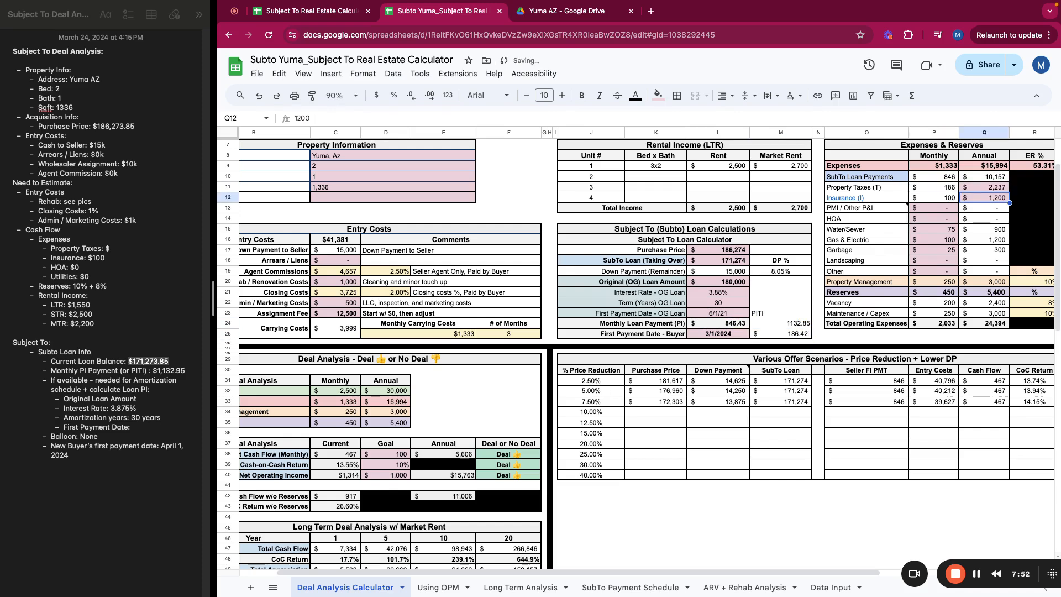
{"action": "left_click", "coordinate": [988, 188]}
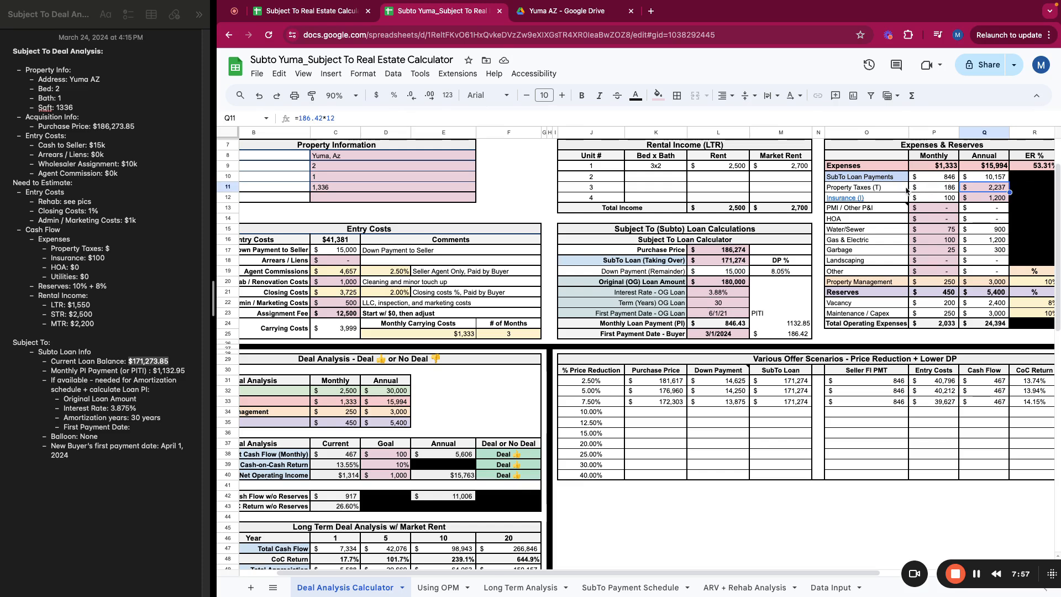
{"action": "left_click", "coordinate": [941, 188]}
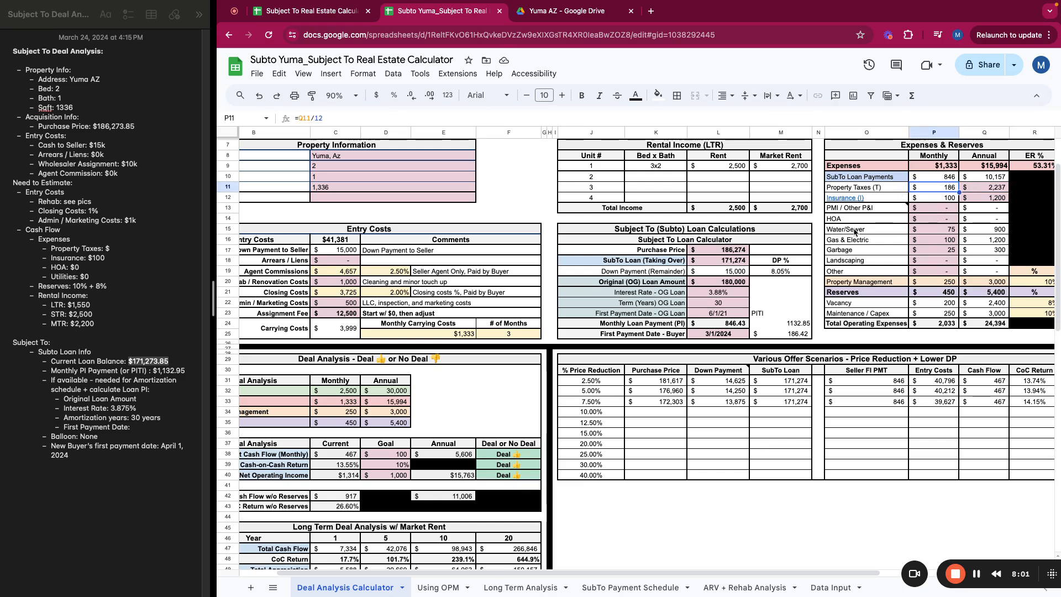
Set the monthly Water/Sewer, Gas & Electric and Garbage expenses to 0.
{"action": "left_click", "coordinate": [943, 234]}
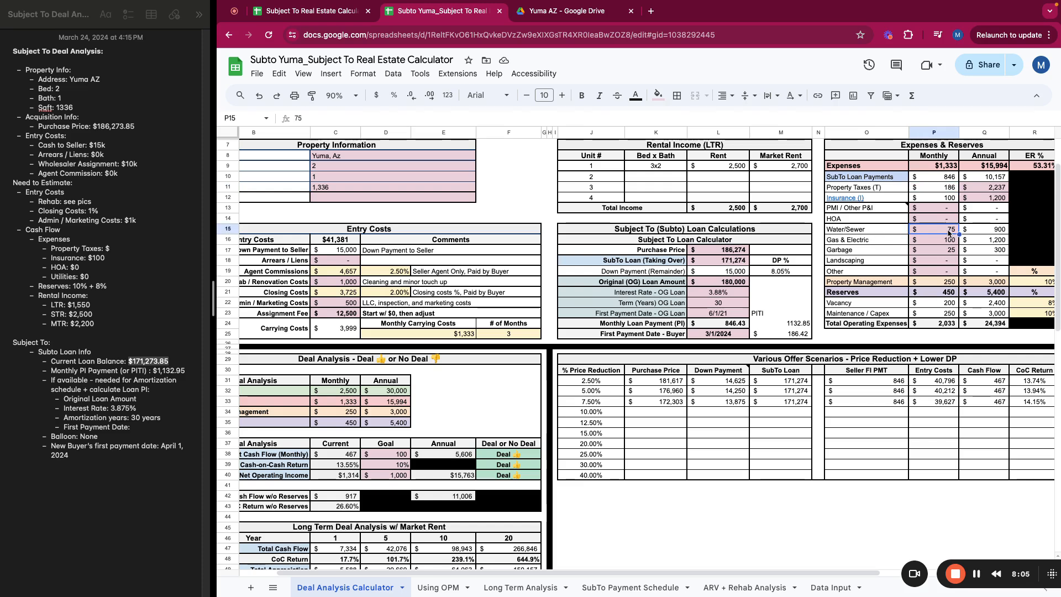
{"action": "type", "text": "0"}
{"action": "key", "text": "Return"}
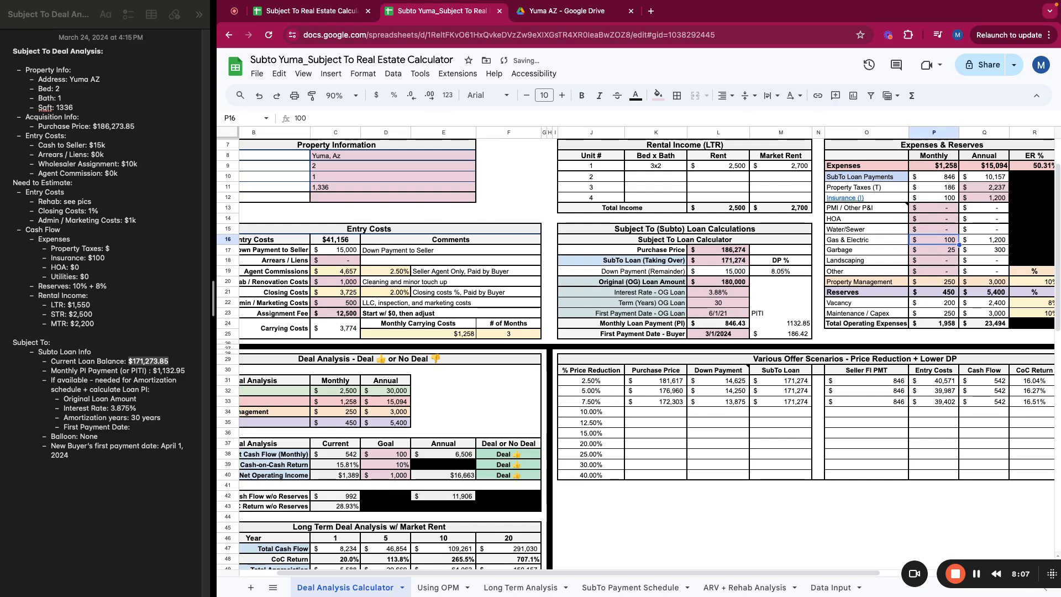
{"action": "type", "text": "0"}
{"action": "key", "text": "Return"}
{"action": "type", "text": "0"}
{"action": "key", "text": "Return"}
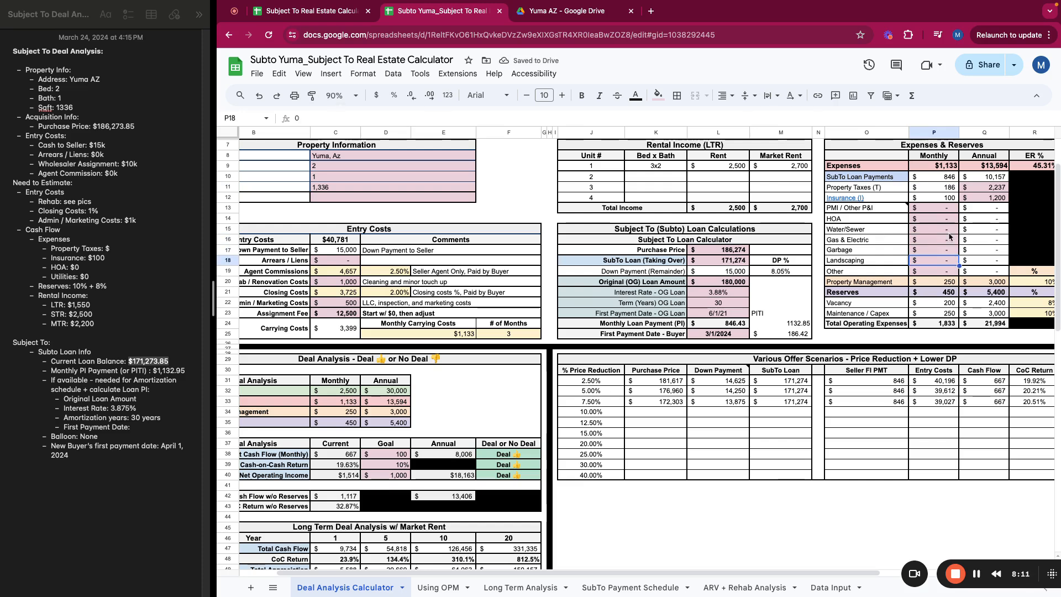
Review the vacancy and maintenance reserves, the loan, tax and insurance expenses, and the total operating expenses.
{"action": "scroll", "coordinate": [849, 573], "scroll_direction": "right", "scroll_amount": 2}
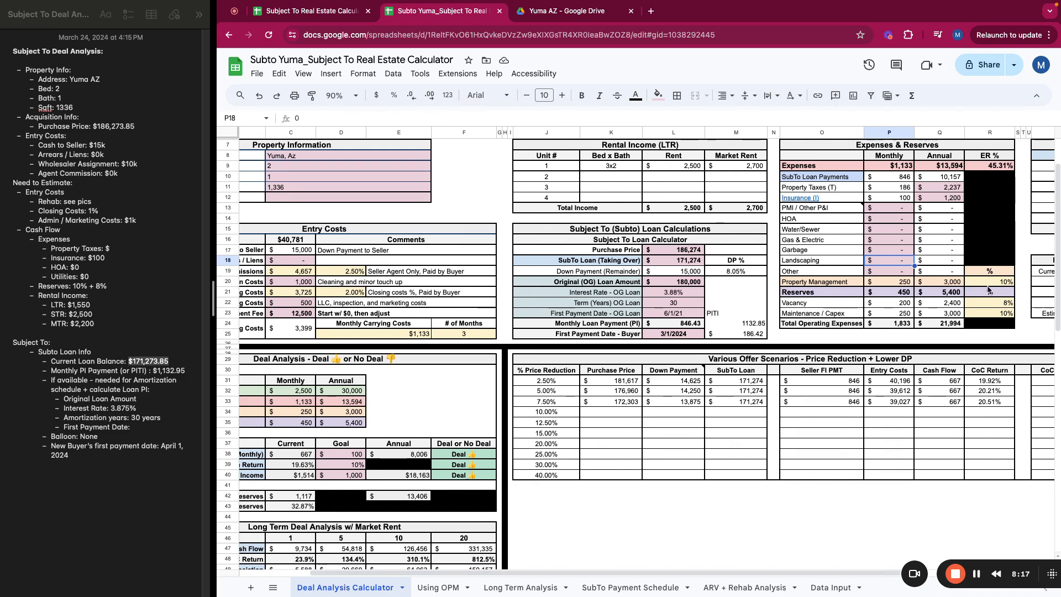
{"action": "left_click", "coordinate": [842, 303]}
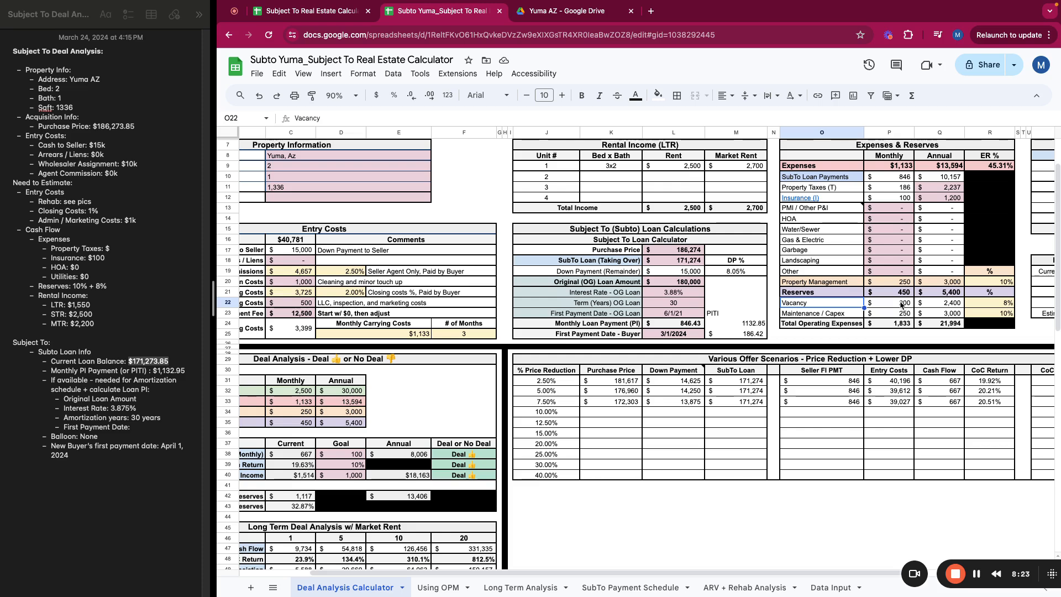
{"action": "left_click", "coordinate": [882, 314]}
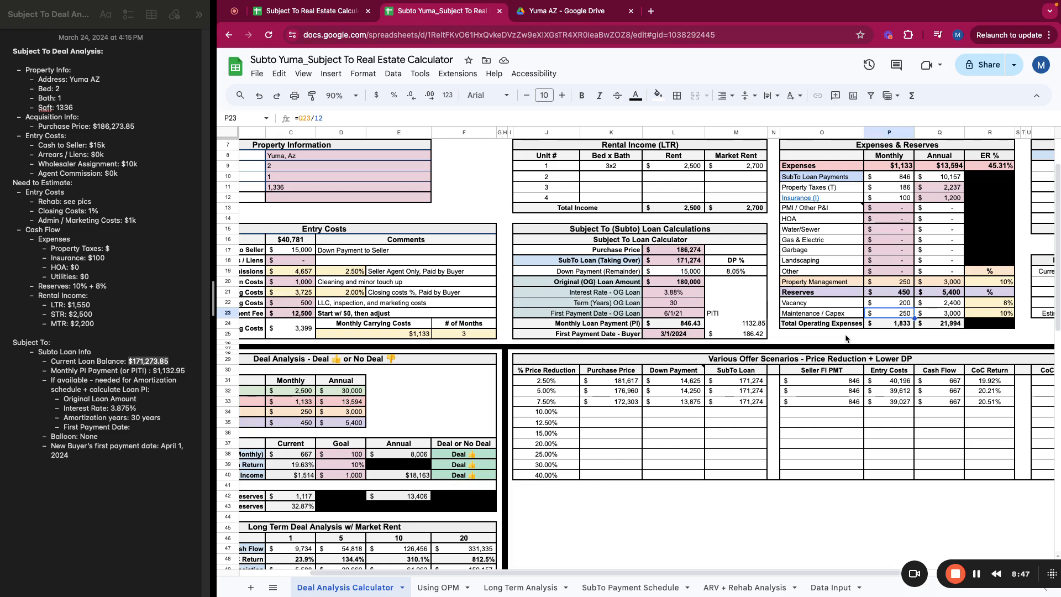
{"action": "left_click", "coordinate": [942, 335]}
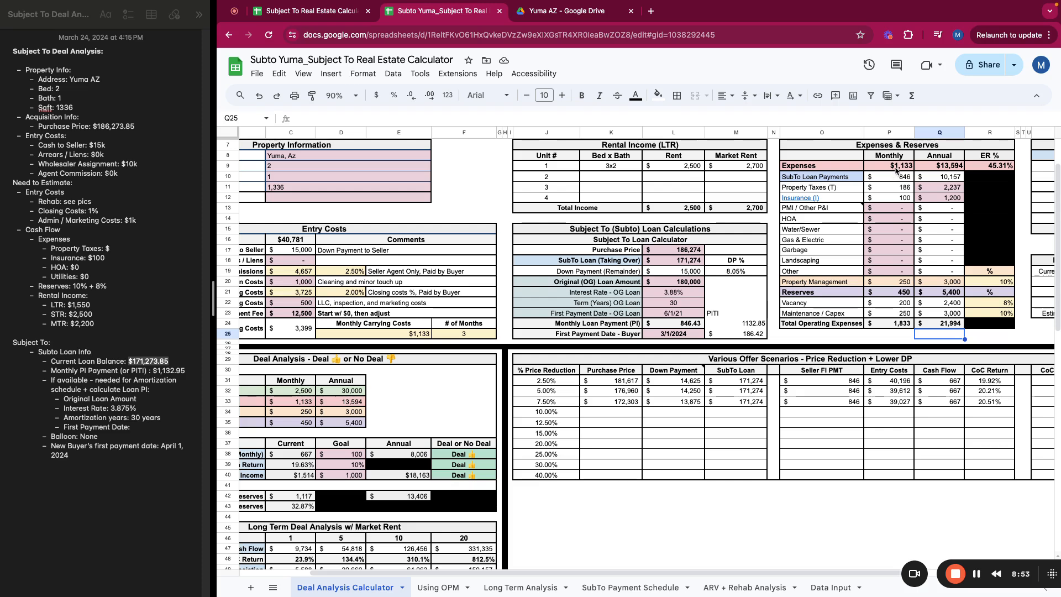
{"action": "left_click_drag", "start_coordinate": [898, 175], "coordinate": [897, 208]}
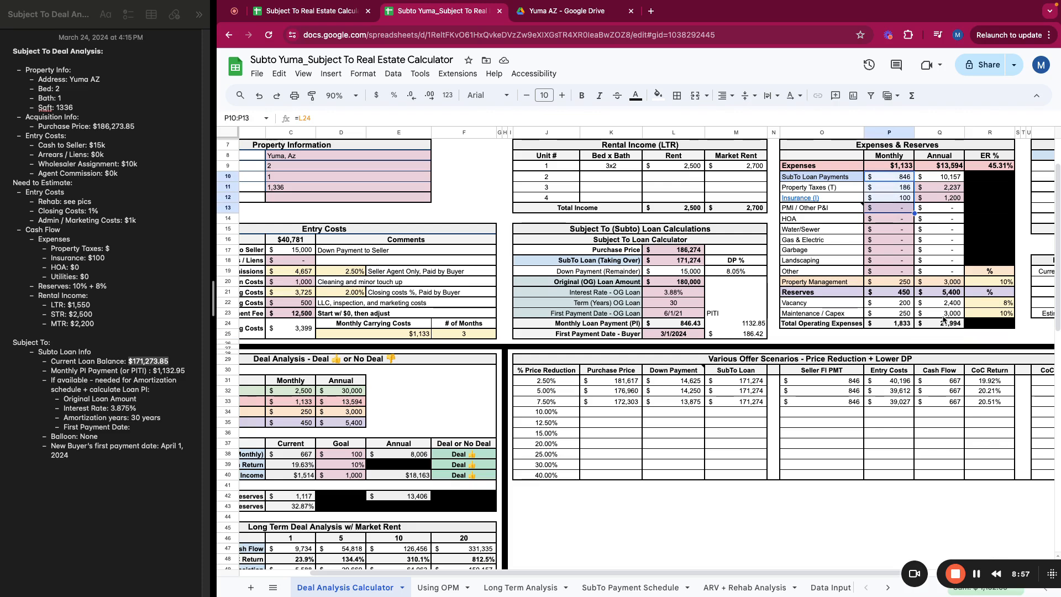
{"action": "left_click", "coordinate": [939, 228]}
{"action": "scroll", "coordinate": [870, 306], "scroll_direction": "down", "scroll_amount": 1}
{"action": "scroll", "coordinate": [871, 307], "scroll_direction": "down", "scroll_amount": 1}
{"action": "scroll", "coordinate": [888, 289], "scroll_direction": "up", "scroll_amount": 1}
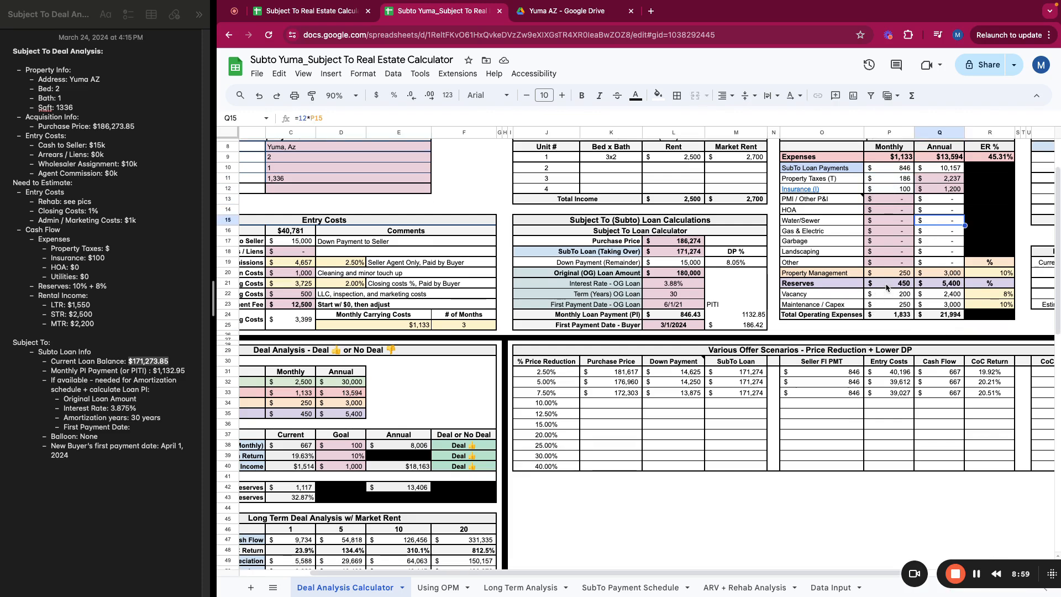
{"action": "scroll", "coordinate": [891, 287], "scroll_direction": "up", "scroll_amount": 1}
{"action": "left_click", "coordinate": [886, 317]}
In the Rental Income table, set unit 1's Bed x Bath to 2x1 and its Rent to 1550.
{"action": "scroll", "coordinate": [886, 317], "scroll_direction": "up", "scroll_amount": 2}
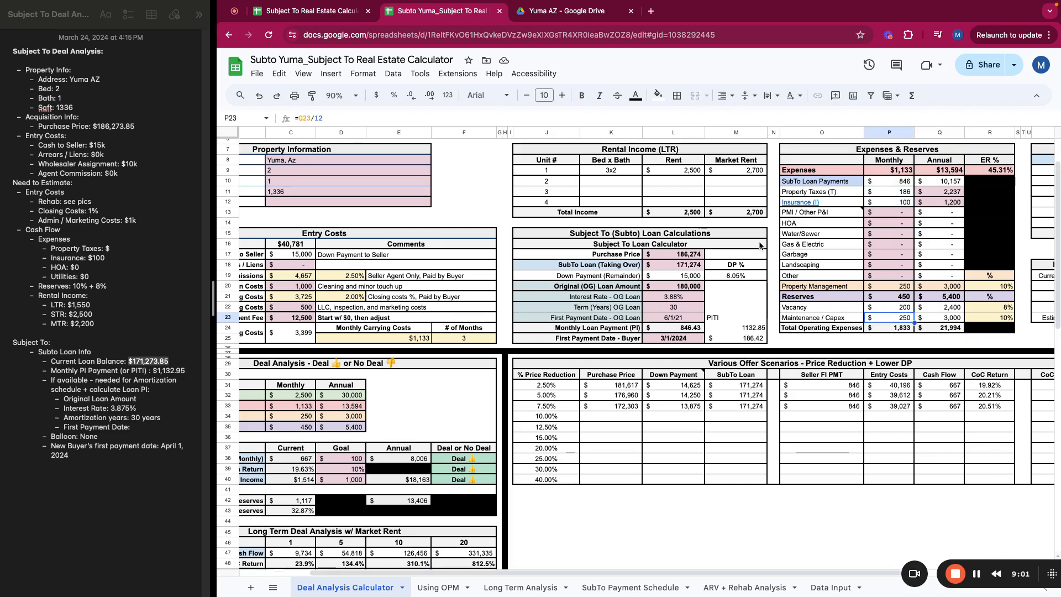
{"action": "left_click", "coordinate": [605, 181]}
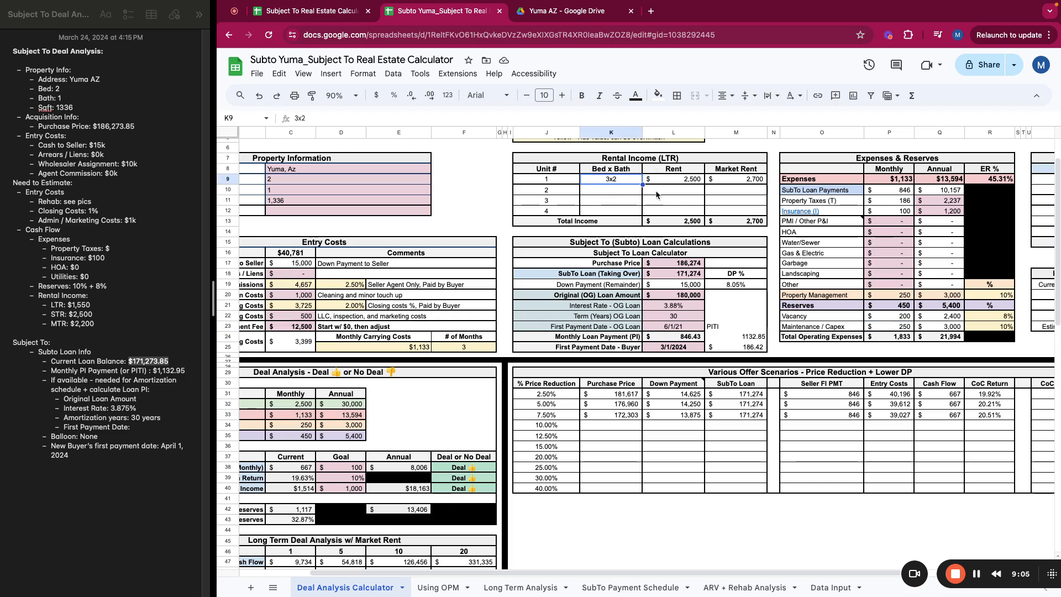
{"action": "type", "text": "2"}
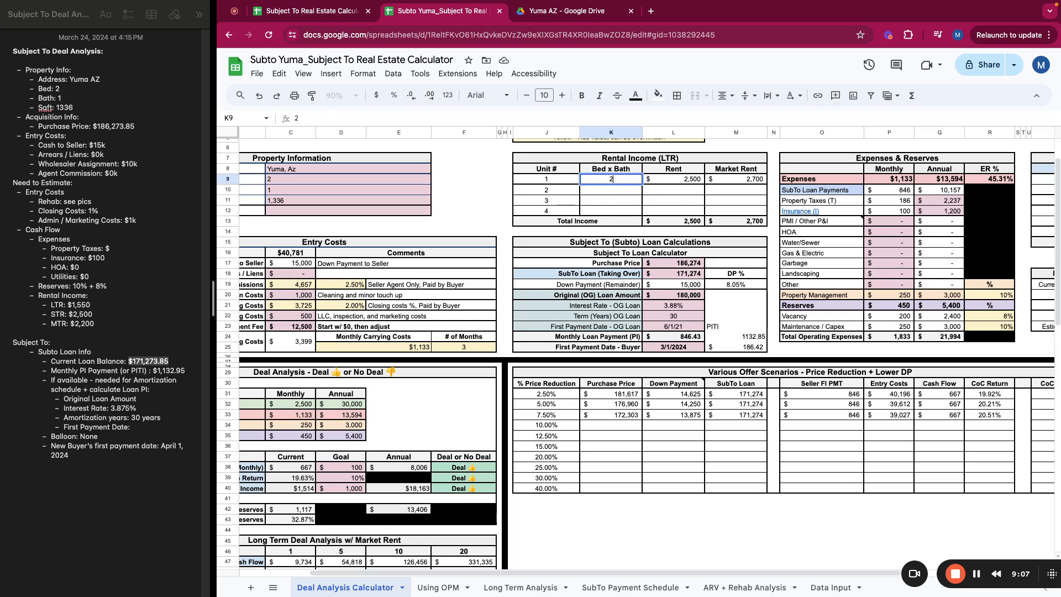
{"action": "type", "text": "x2"}
{"action": "key", "text": "Tab"}
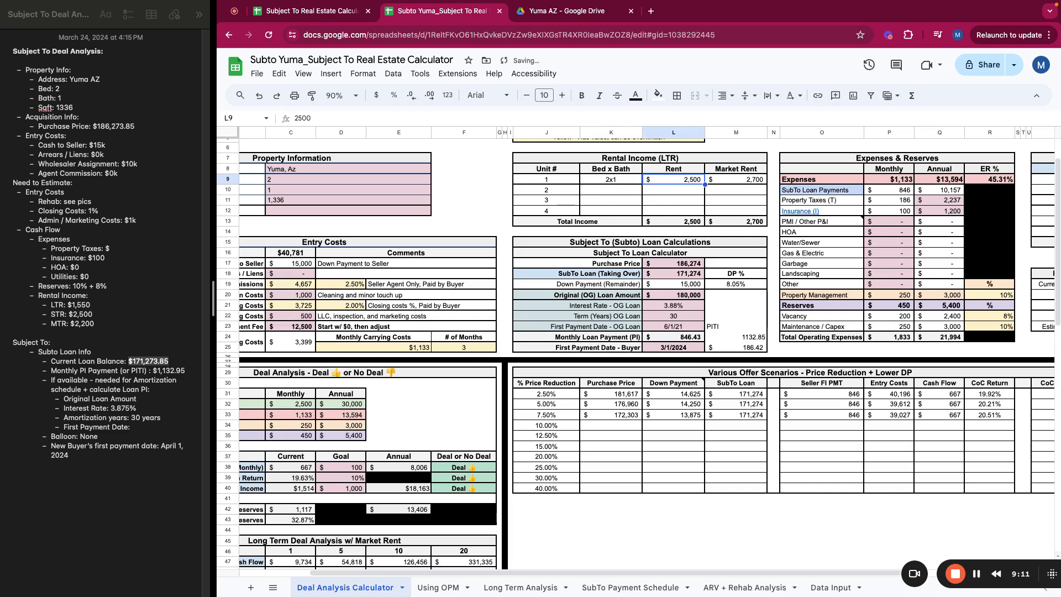
{"action": "type", "text": "1550"}
{"action": "key", "text": "Return"}
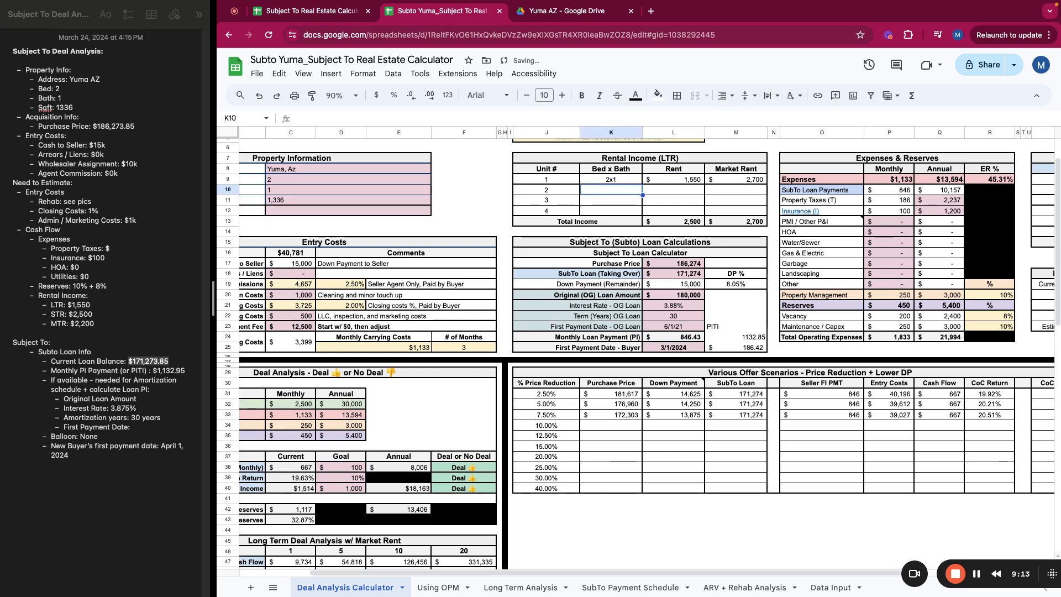
Set unit 1's Market Rent to 1550.
{"action": "key", "text": "Up"}
{"action": "key", "text": "Right"}
{"action": "key", "text": "Right"}
{"action": "type", "text": "15"}
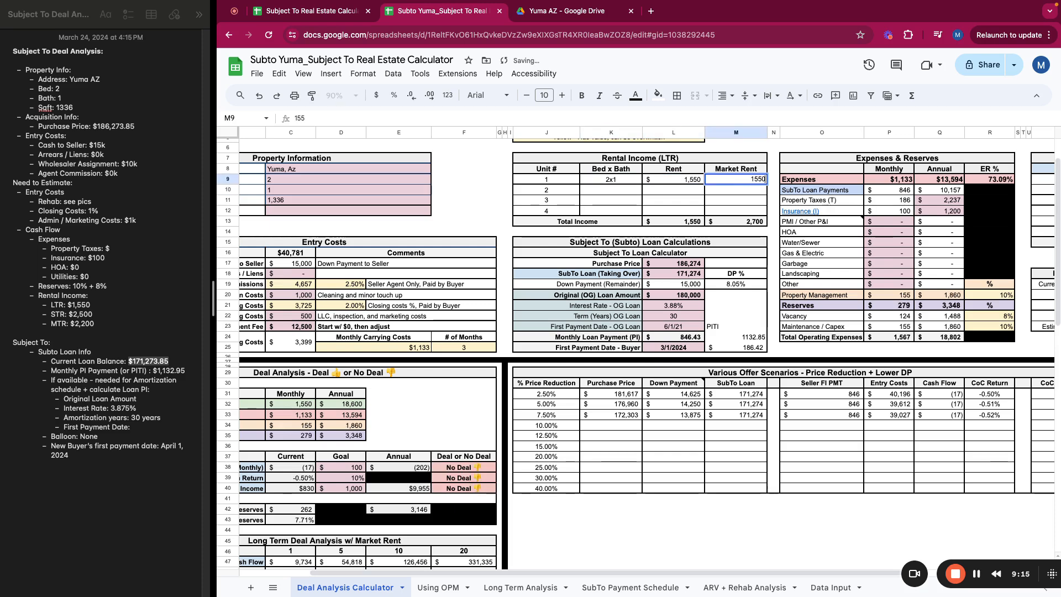
{"action": "key", "text": "Return"}
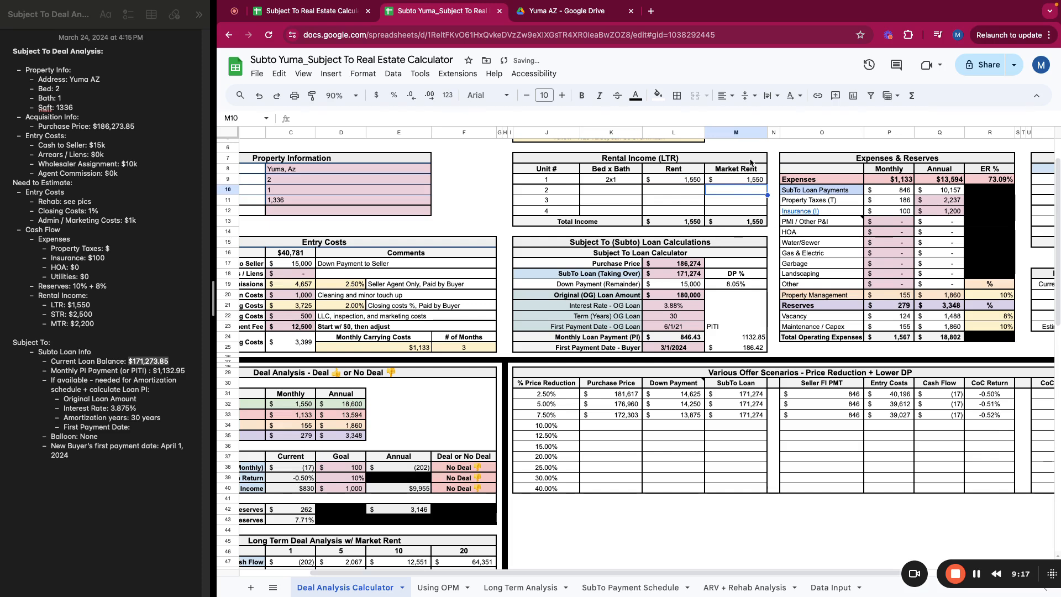
Review the rent and market rent columns, the Subject To loan calculations, and the expenses and reserves table.
{"action": "left_click_drag", "start_coordinate": [678, 169], "coordinate": [697, 209]}
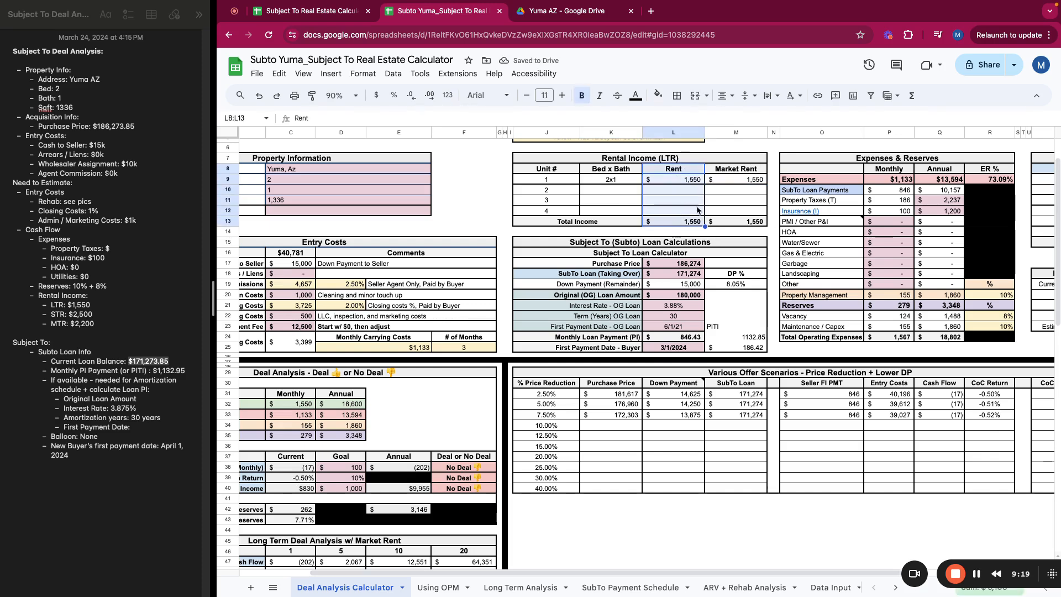
{"action": "left_click_drag", "start_coordinate": [746, 169], "coordinate": [746, 220]}
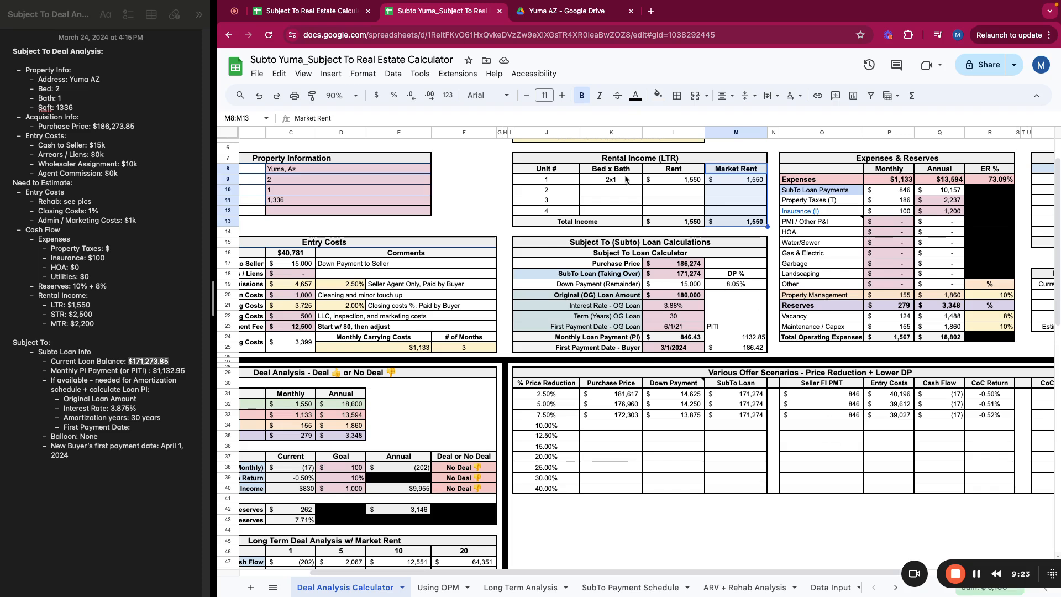
{"action": "left_click_drag", "start_coordinate": [624, 244], "coordinate": [693, 348]}
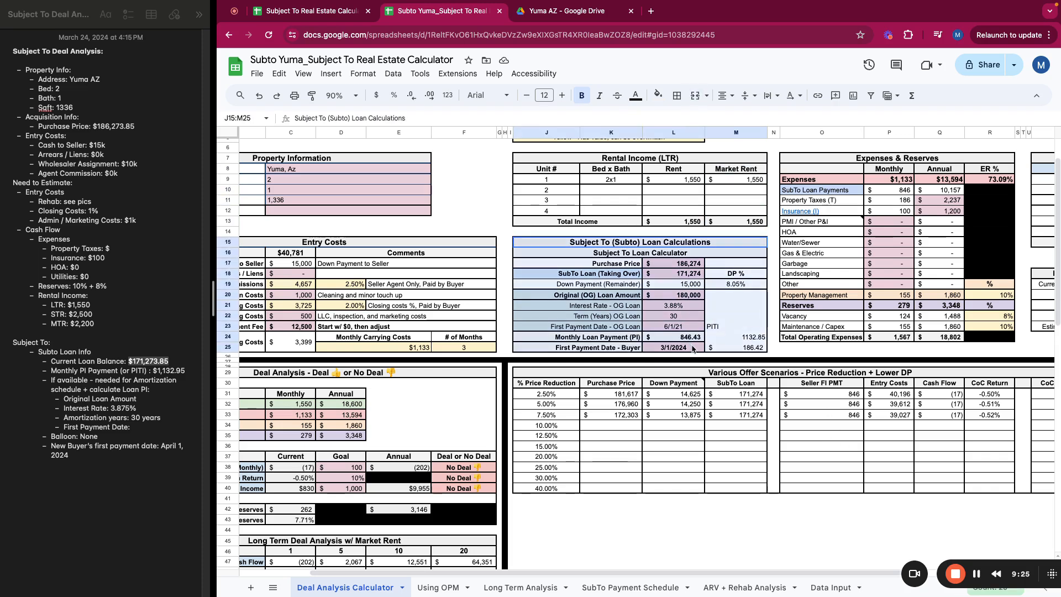
{"action": "left_click_drag", "start_coordinate": [877, 160], "coordinate": [952, 330]}
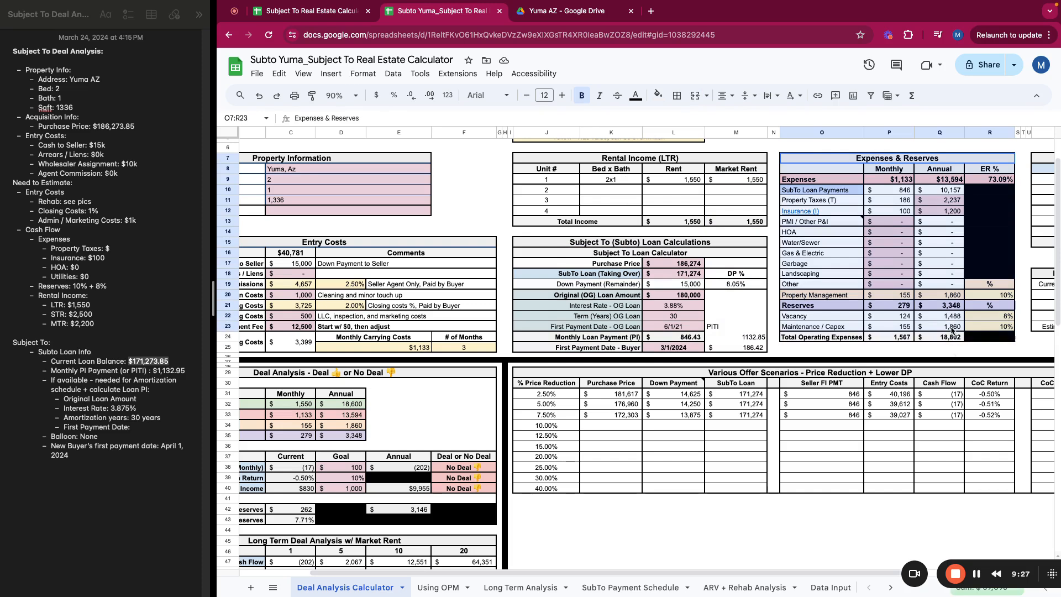
Examine the SubTo Balloon Calculator, including its balloon term and balloon payment.
{"action": "scroll", "coordinate": [967, 566], "scroll_direction": "right", "scroll_amount": 5}
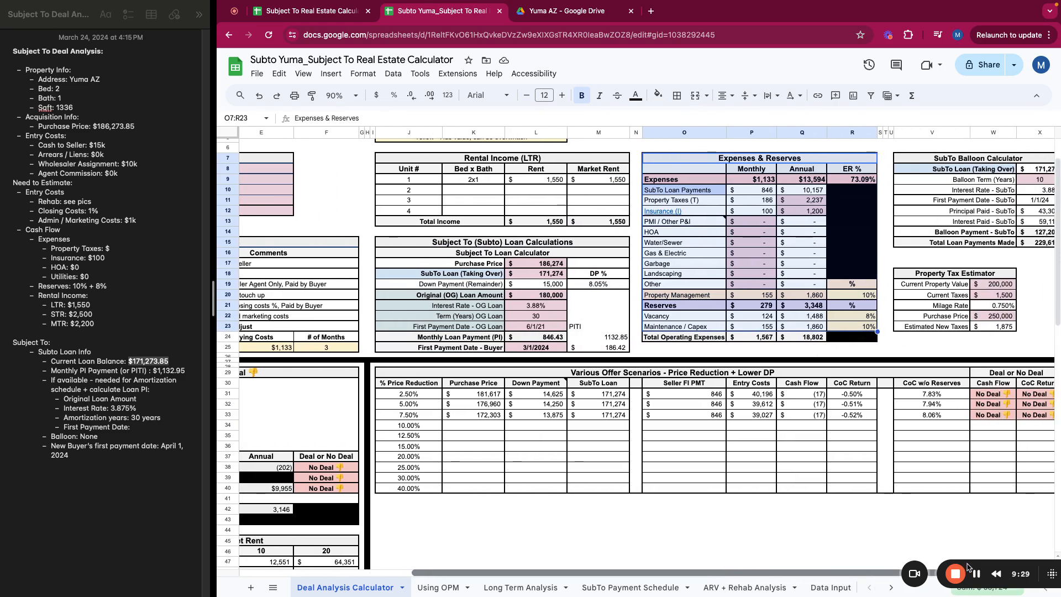
{"action": "scroll", "coordinate": [967, 566], "scroll_direction": "right", "scroll_amount": 1}
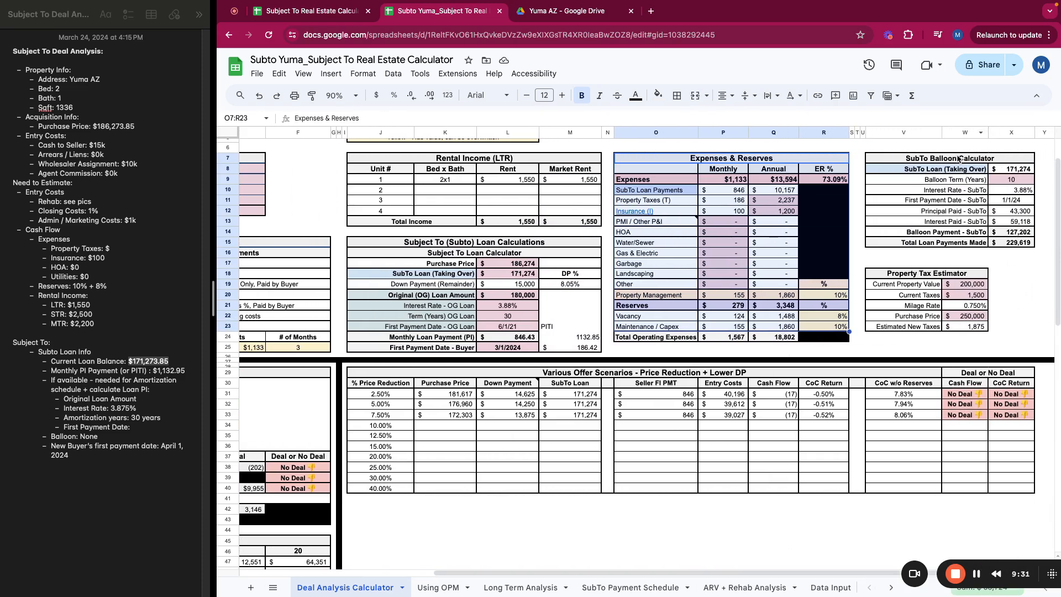
{"action": "left_click_drag", "start_coordinate": [959, 159], "coordinate": [1010, 243]}
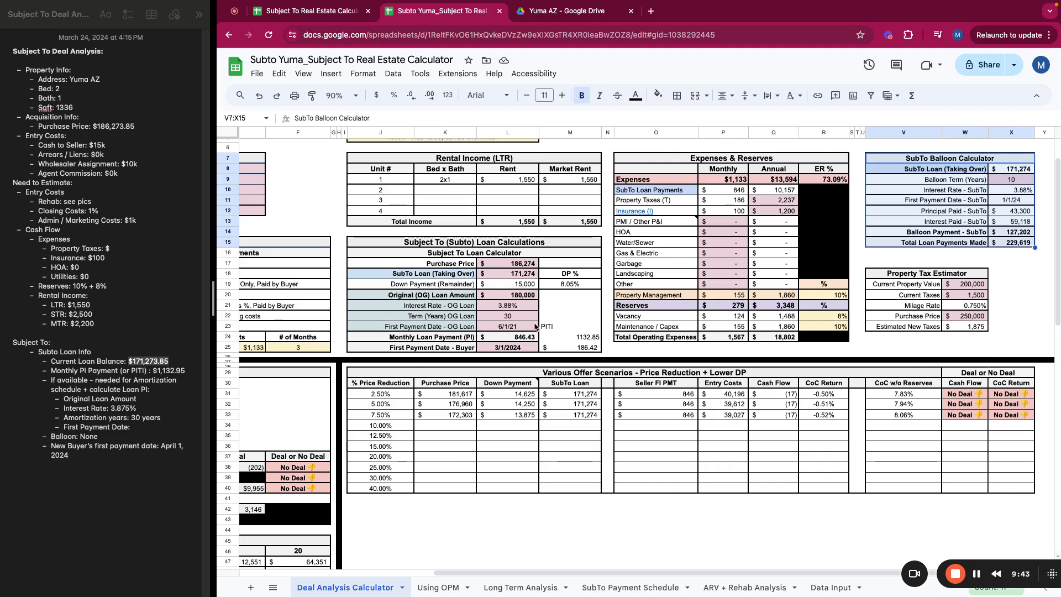
{"action": "left_click", "coordinate": [1019, 181]}
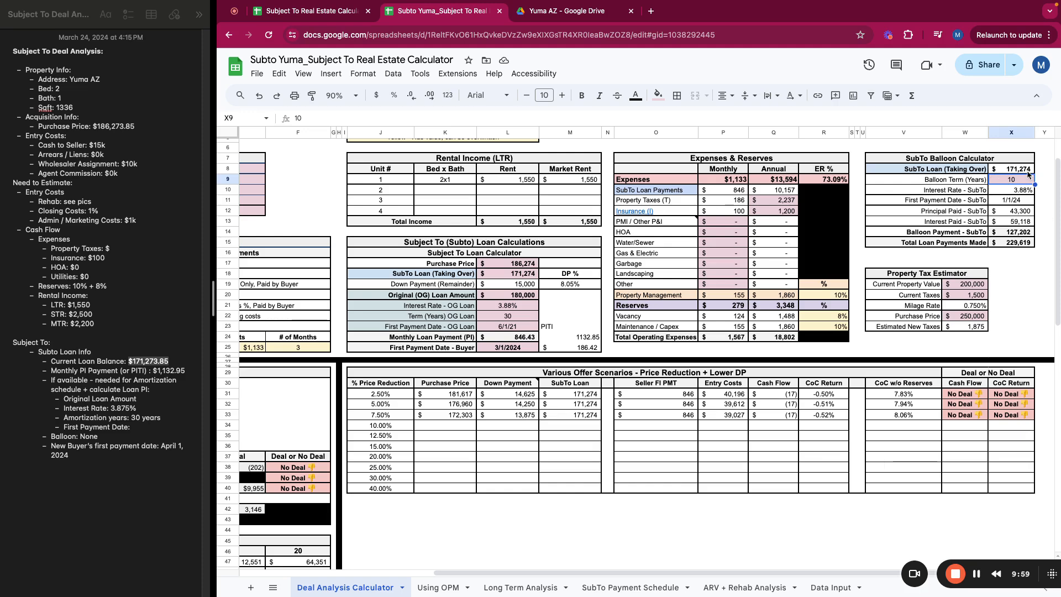
{"action": "left_click", "coordinate": [1020, 234]}
{"action": "left_click", "coordinate": [1025, 180]}
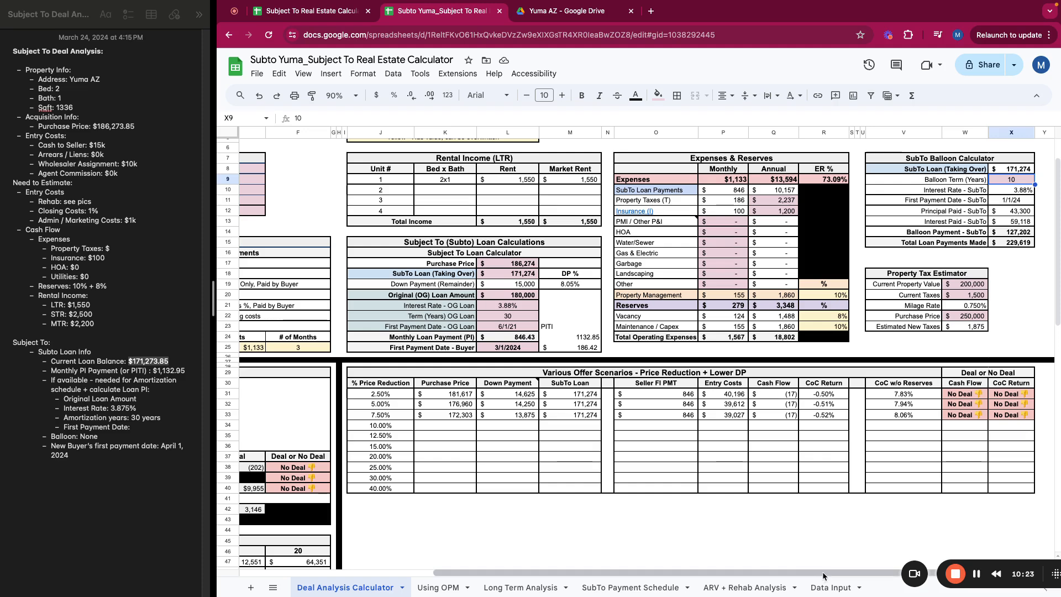
In the Entry Costs section, set the Agent Commissions percentage to 0%.
{"action": "left_click_drag", "start_coordinate": [822, 572], "coordinate": [727, 575]}
{"action": "left_click_drag", "start_coordinate": [682, 575], "coordinate": [628, 574]}
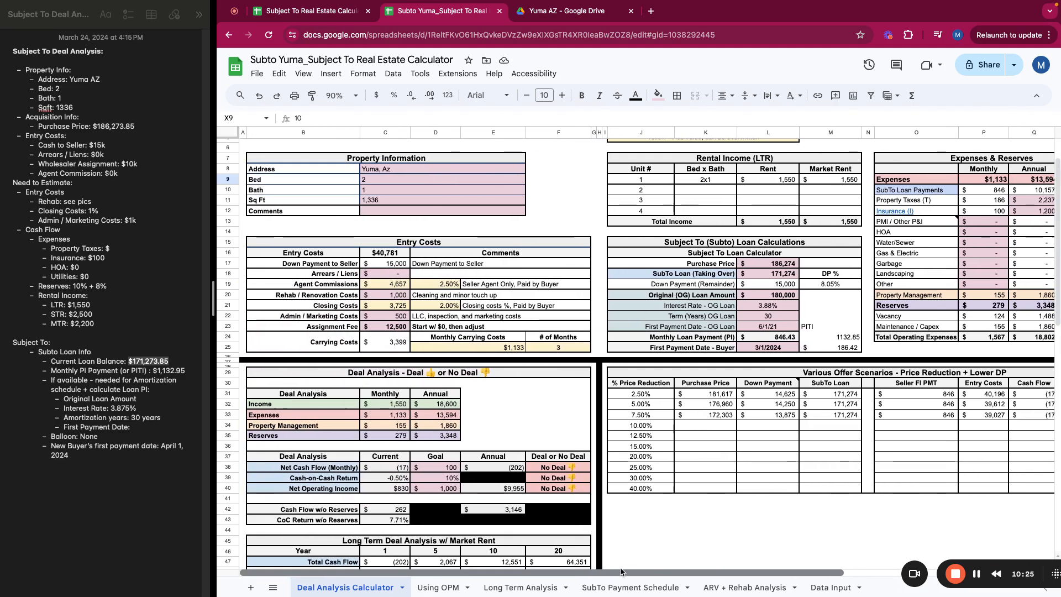
{"action": "left_click", "coordinate": [379, 274]}
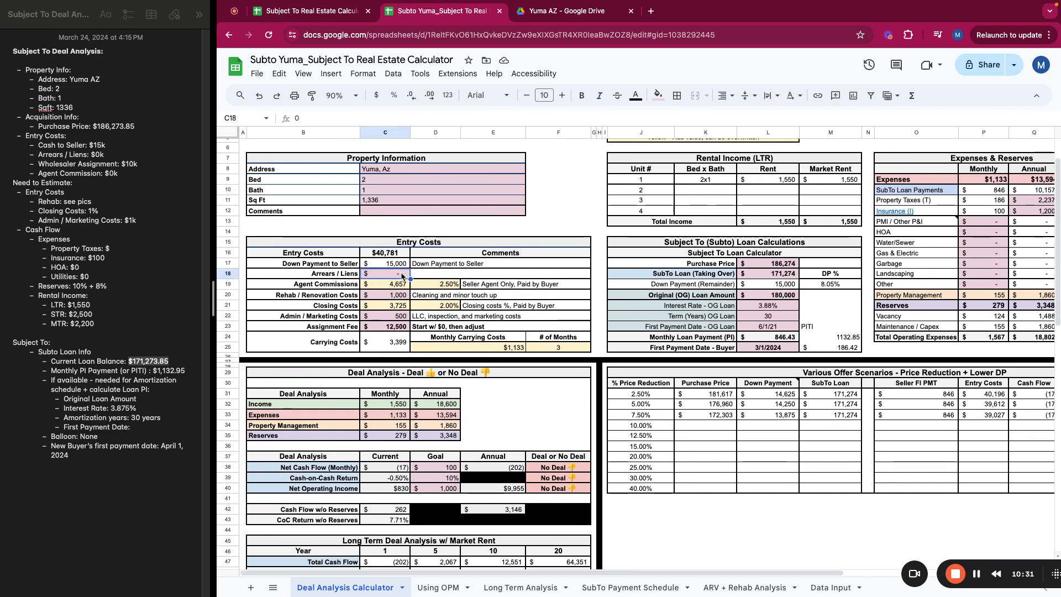
{"action": "left_click", "coordinate": [395, 284]}
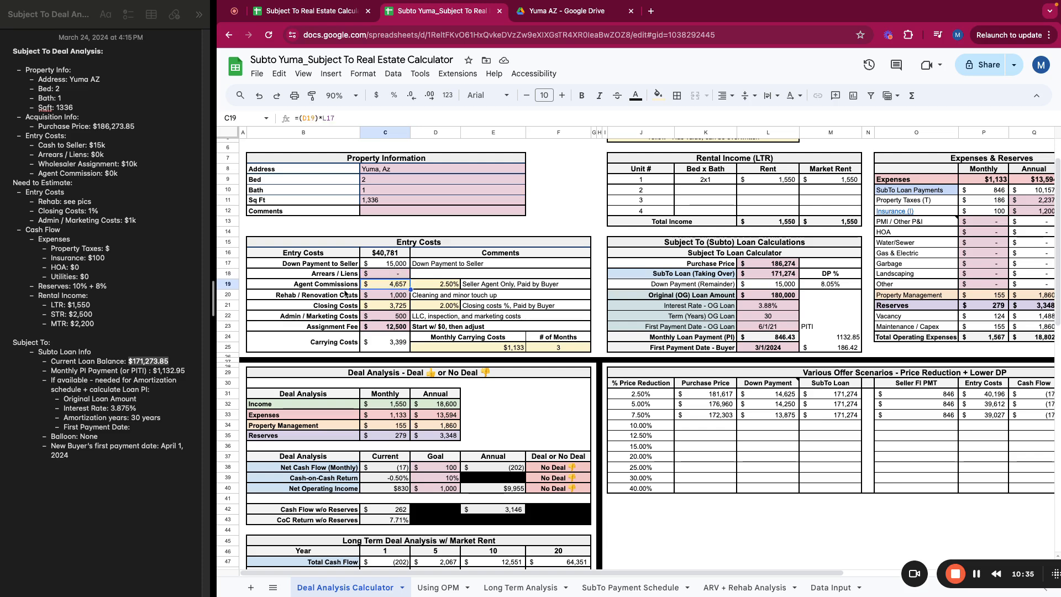
{"action": "left_click", "coordinate": [442, 285]}
{"action": "type", "text": "0"}
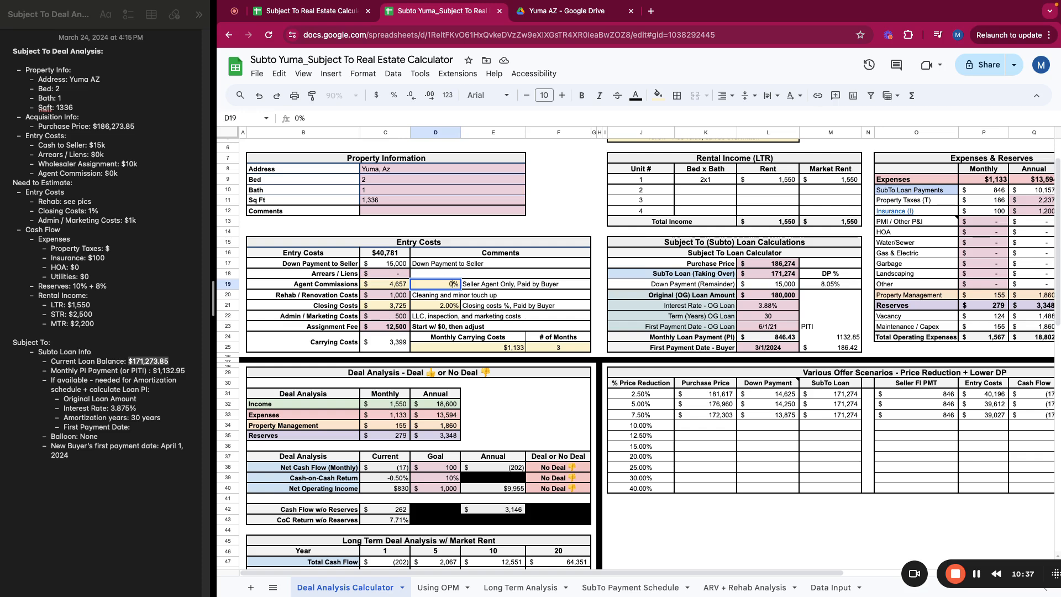
{"action": "key", "text": "Return"}
Check the closing costs percentage and set the Admin / Marketing Costs to 1000.
{"action": "left_click", "coordinate": [405, 297]}
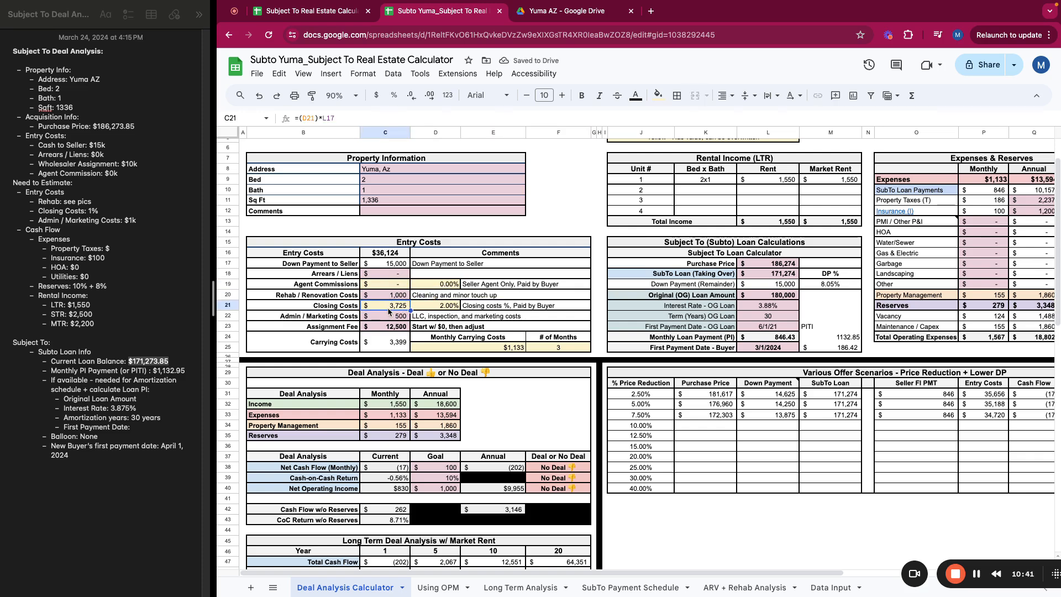
{"action": "left_click", "coordinate": [435, 308]}
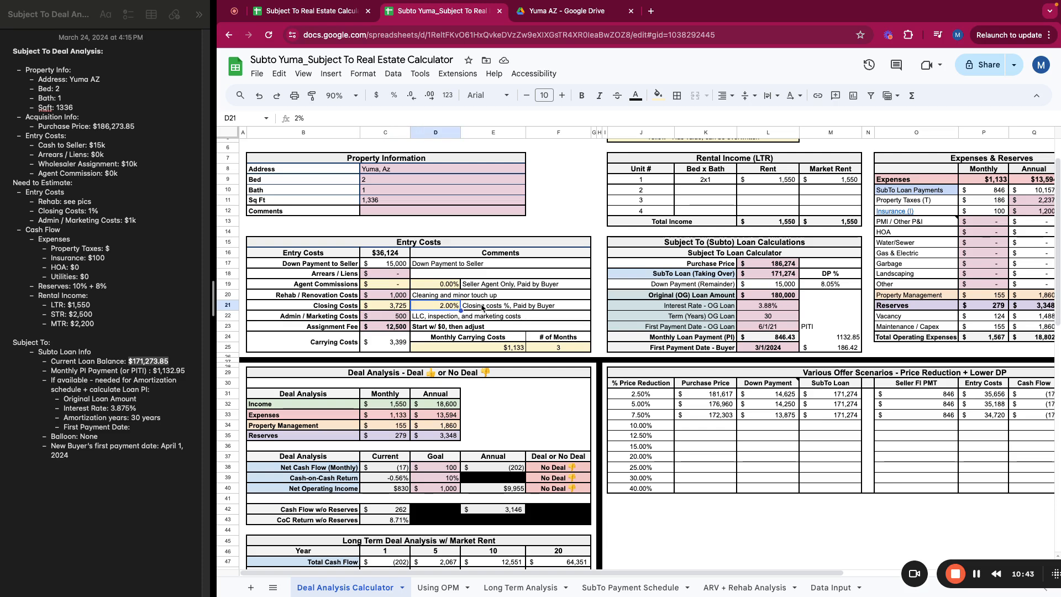
{"action": "left_click", "coordinate": [387, 318]}
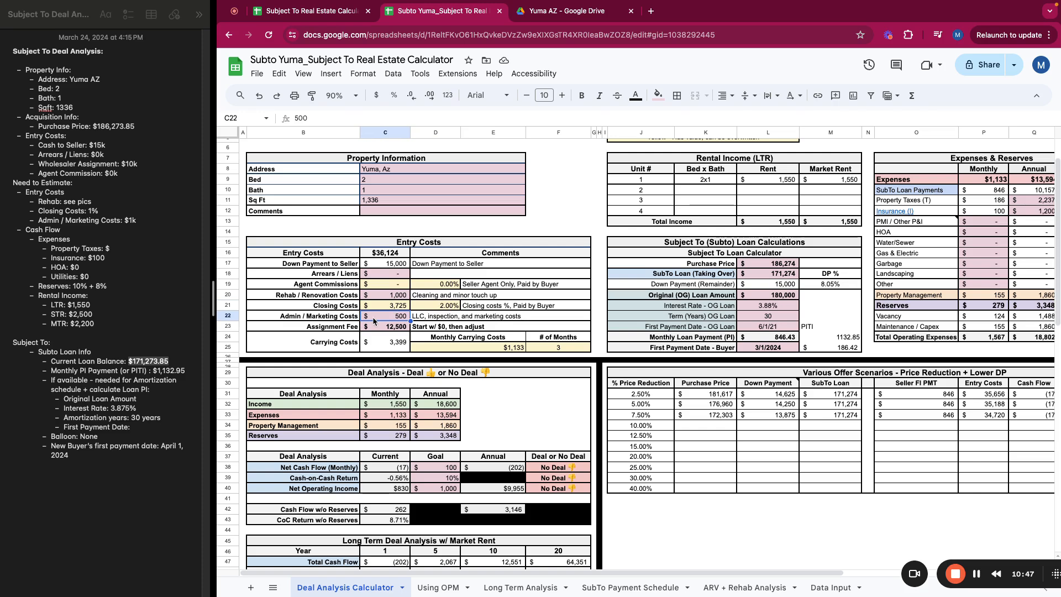
{"action": "type", "text": "1000"}
{"action": "key", "text": "Return"}
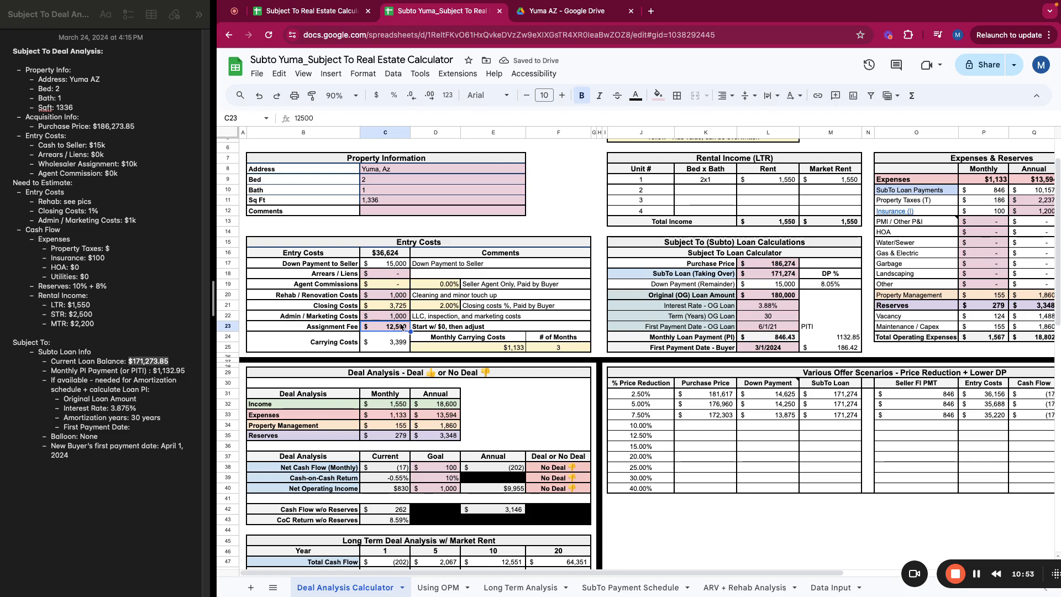
Set the Assignment Fee to 10000 and delete the comment beside it.
{"action": "type", "text": "1"}
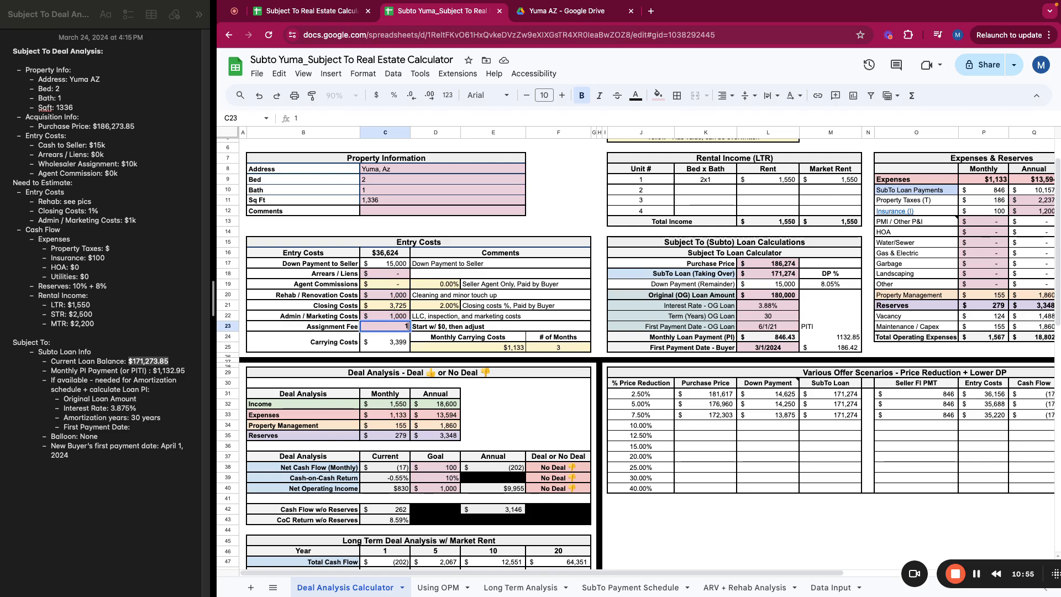
{"action": "type", "text": "0,00"}
{"action": "type", "text": "0000"}
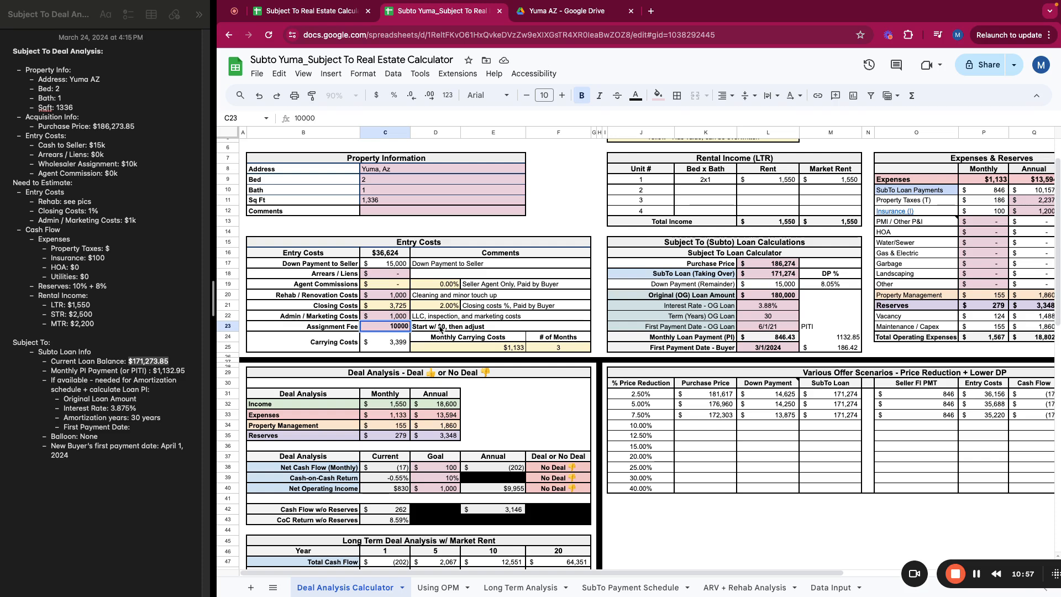
{"action": "left_click", "coordinate": [429, 327]}
{"action": "key", "text": "Delete"}
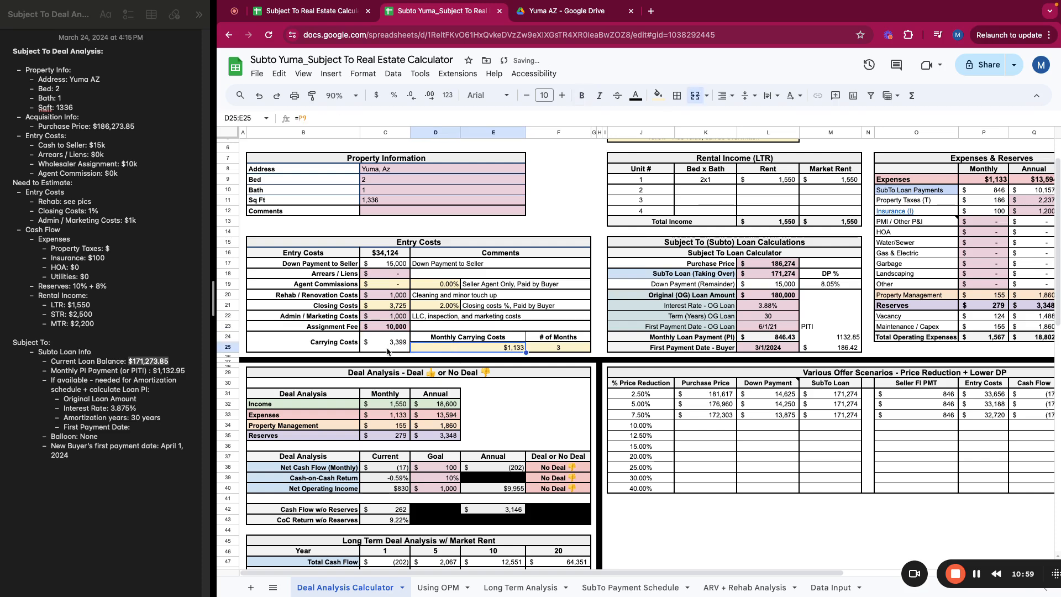
{"action": "left_click", "coordinate": [387, 349]}
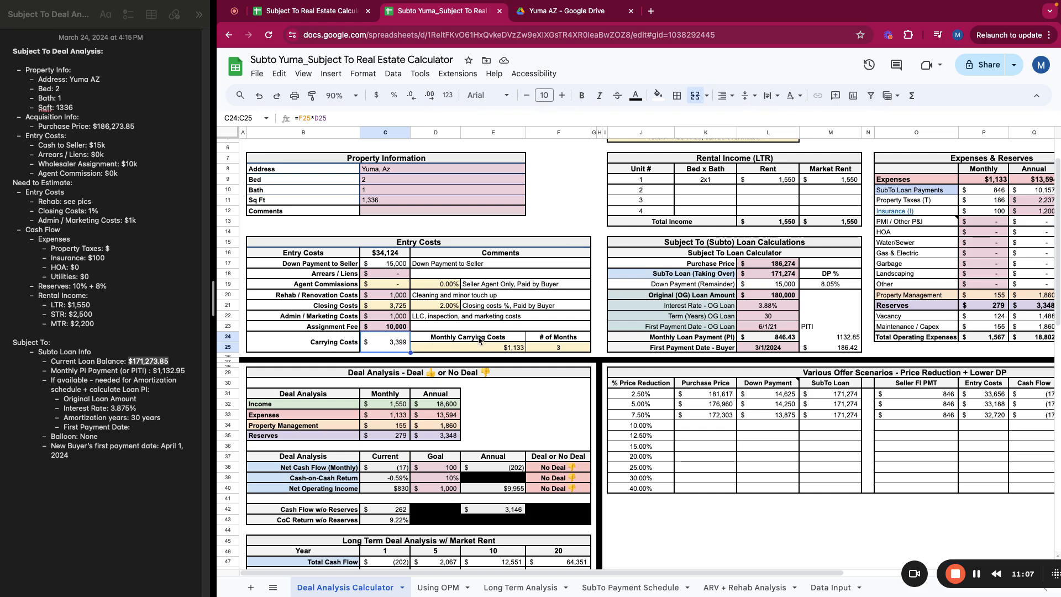
{"action": "left_click", "coordinate": [385, 285]}
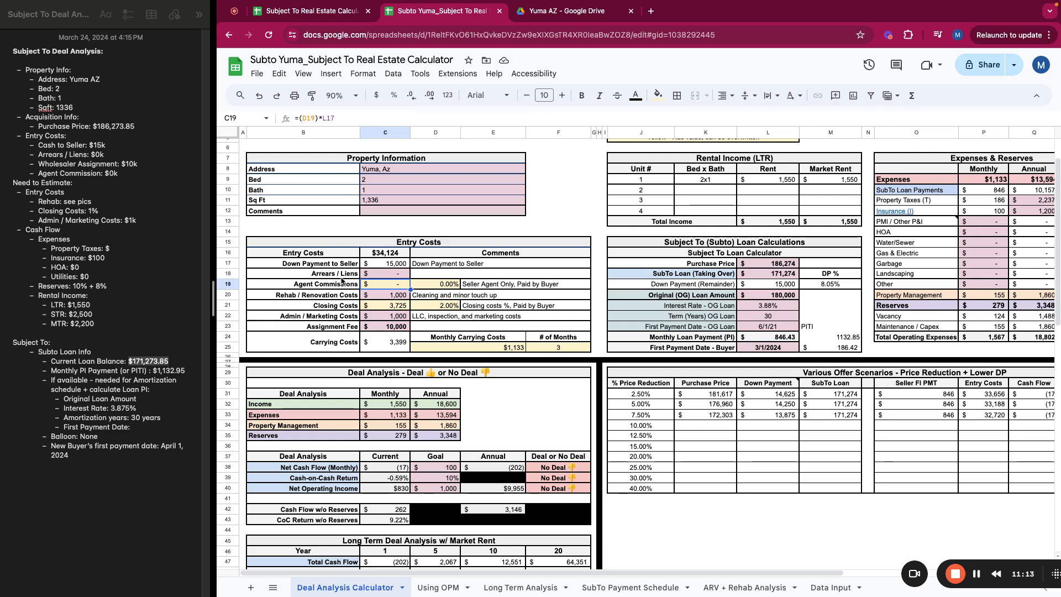
Switch to the Yuma AZ Google Drive folder and look through the property photos from IMG_9399.WEBP to IMG_9426.WEBP to judge the rehab needed.
{"action": "left_click", "coordinate": [569, 12]}
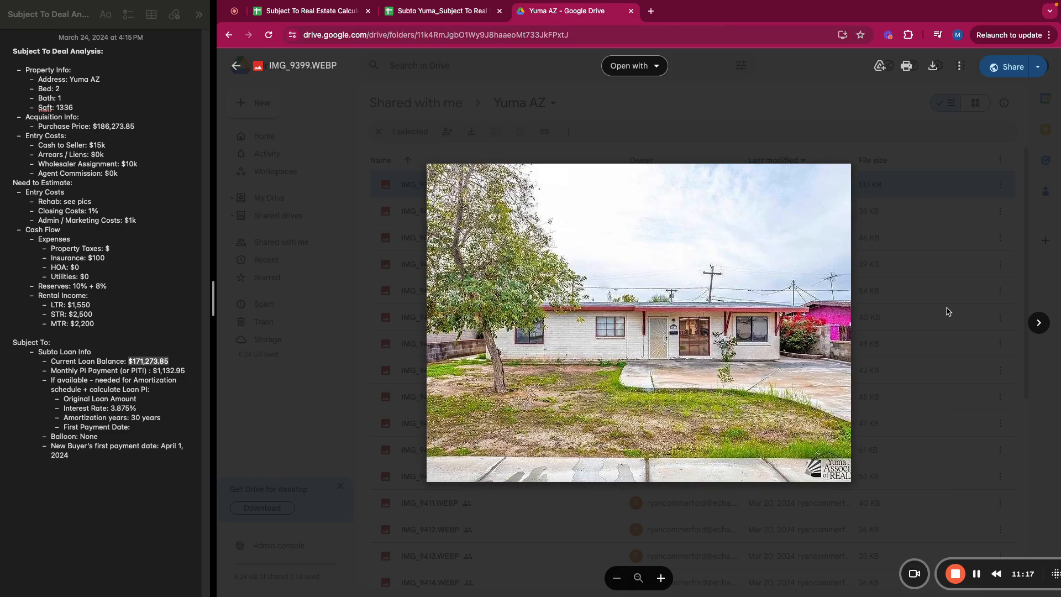
{"action": "left_click", "coordinate": [1038, 322]}
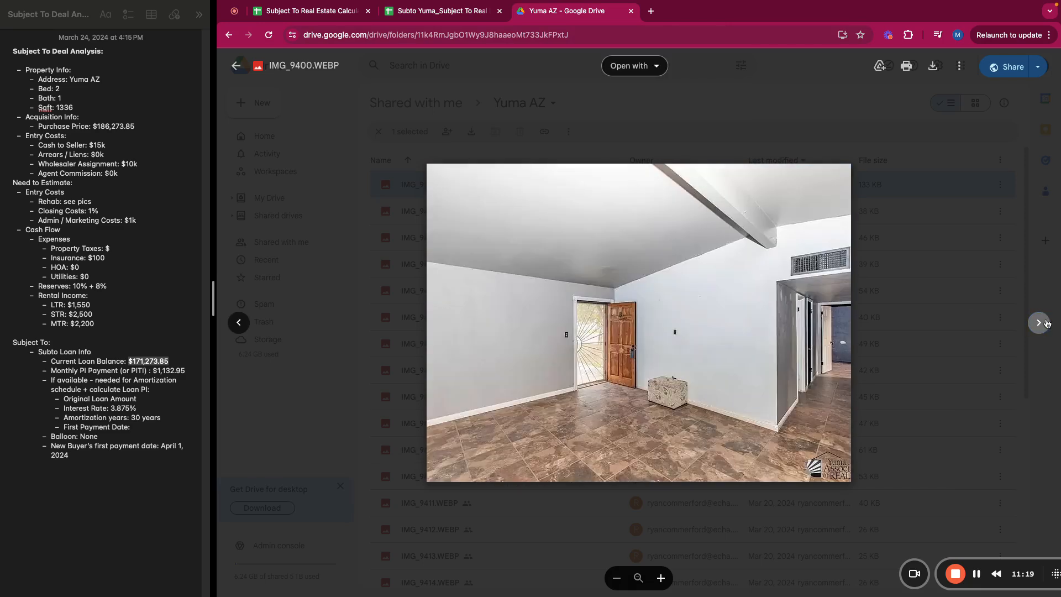
{"action": "left_click", "coordinate": [1038, 323]}
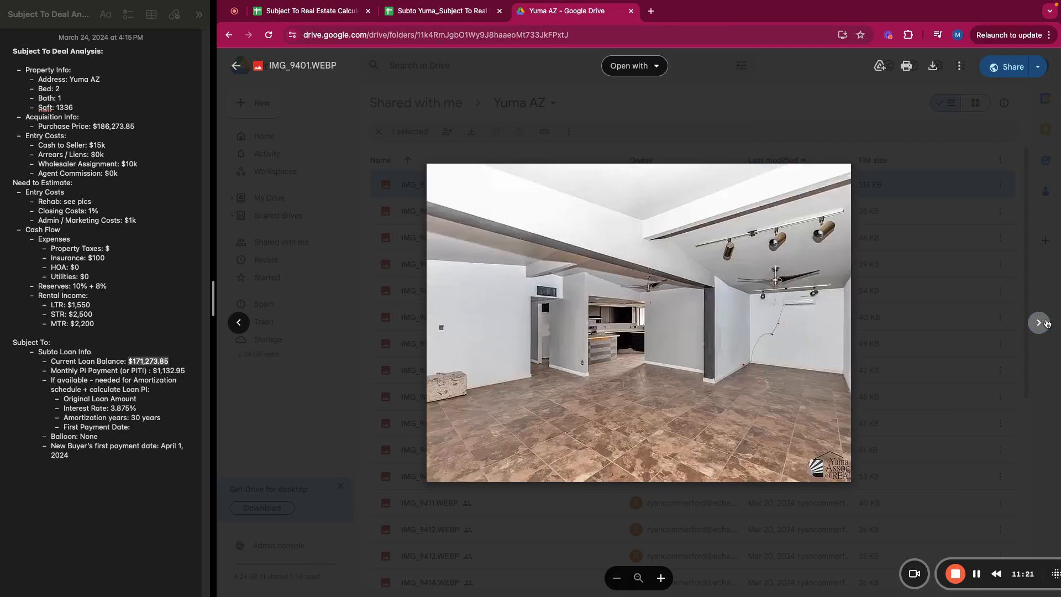
{"action": "left_click", "coordinate": [1045, 323]}
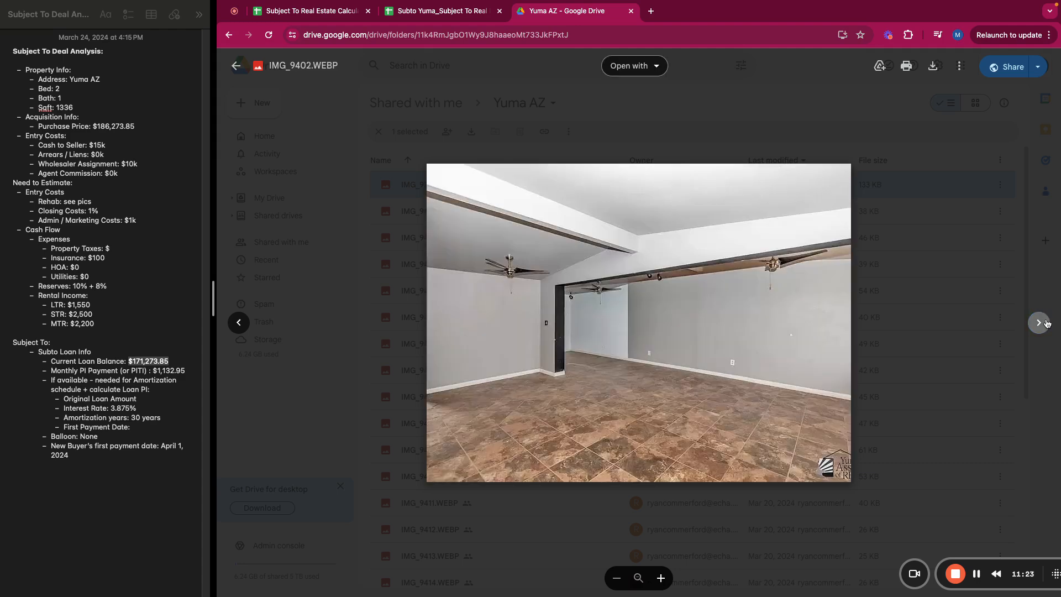
{"action": "left_click", "coordinate": [1046, 323]}
{"action": "left_click", "coordinate": [1046, 323]}
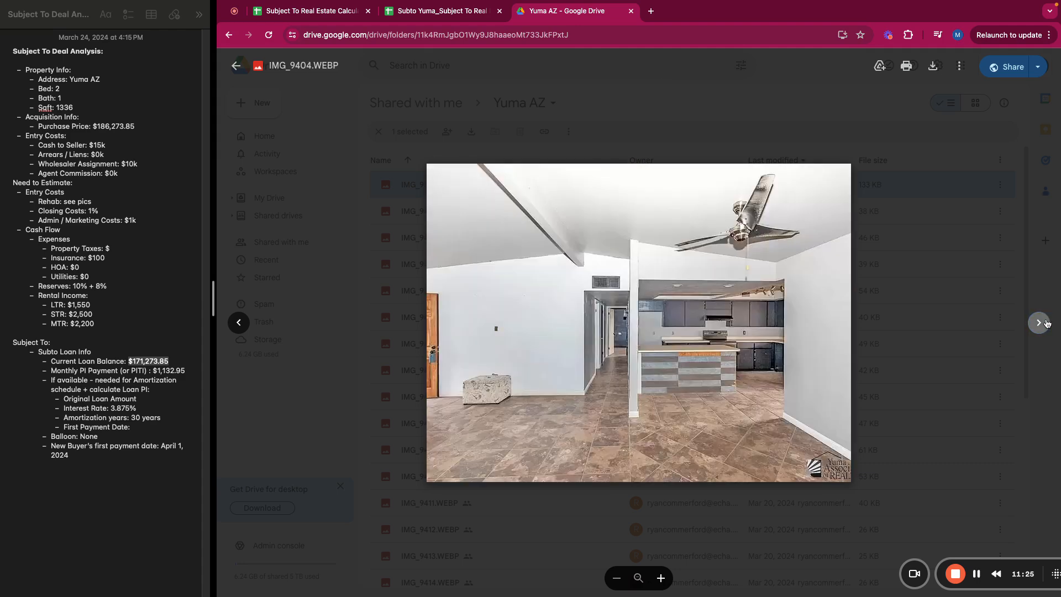
{"action": "left_click", "coordinate": [1045, 323]}
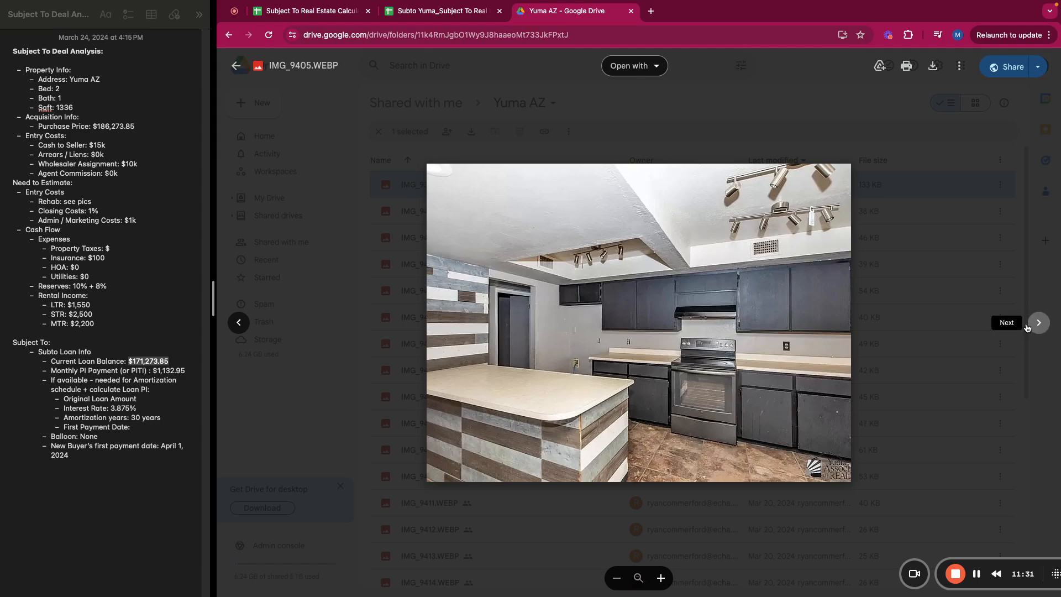
{"action": "left_click", "coordinate": [1026, 327]}
{"action": "left_click", "coordinate": [1026, 328]}
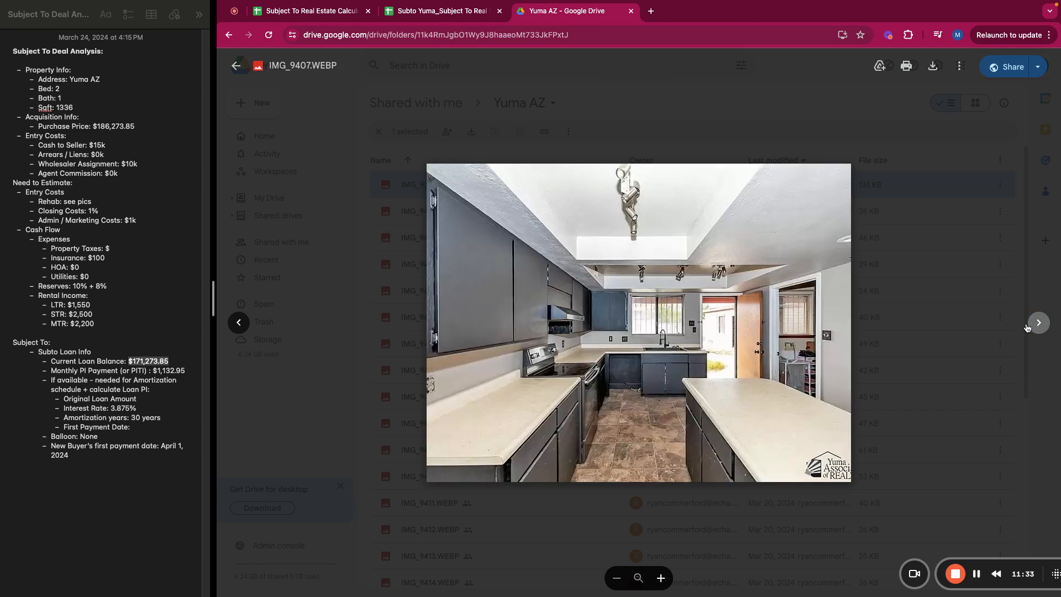
{"action": "left_click", "coordinate": [1026, 328]}
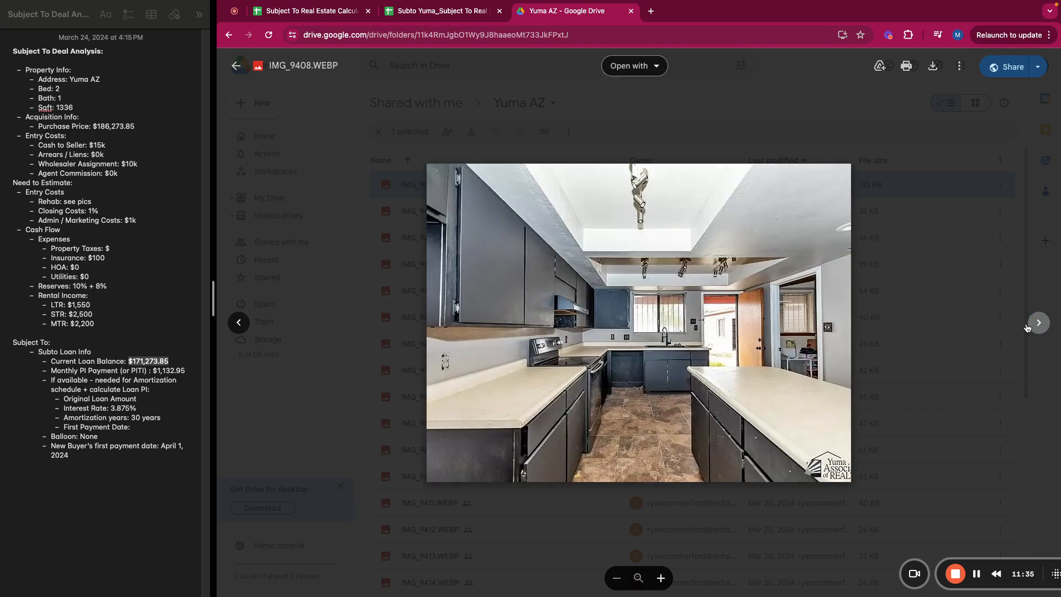
{"action": "left_click", "coordinate": [1026, 328]}
{"action": "left_click", "coordinate": [1026, 328]}
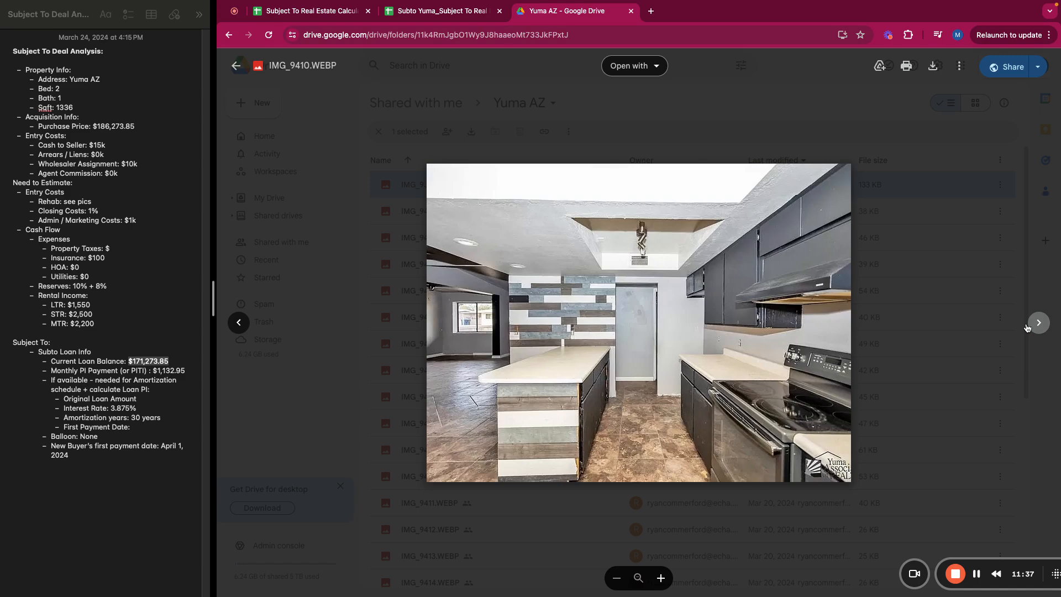
{"action": "left_click", "coordinate": [1026, 328]}
{"action": "left_click", "coordinate": [1026, 327]}
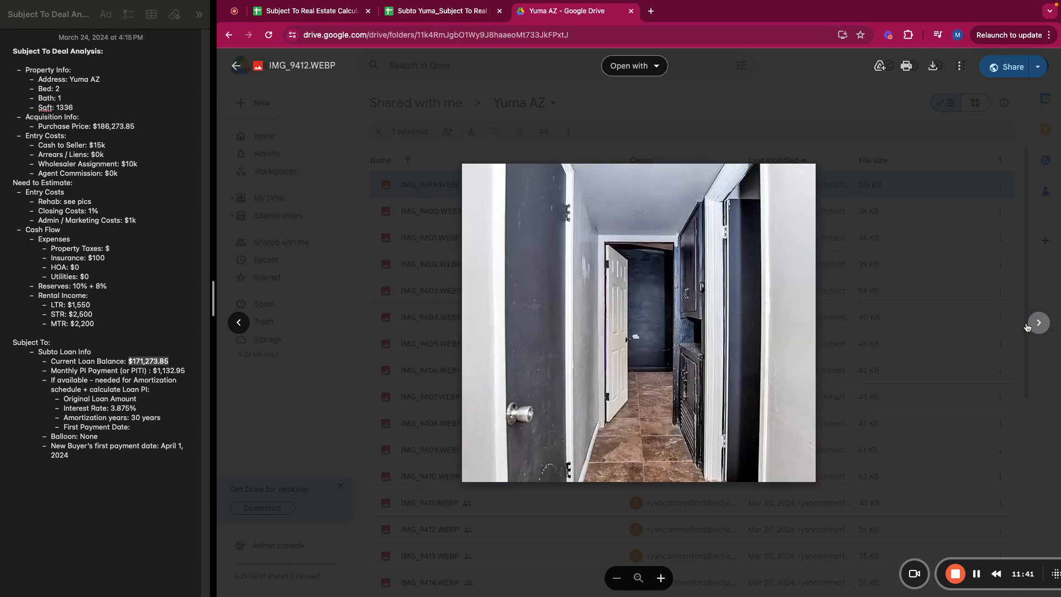
{"action": "left_click", "coordinate": [1026, 328]}
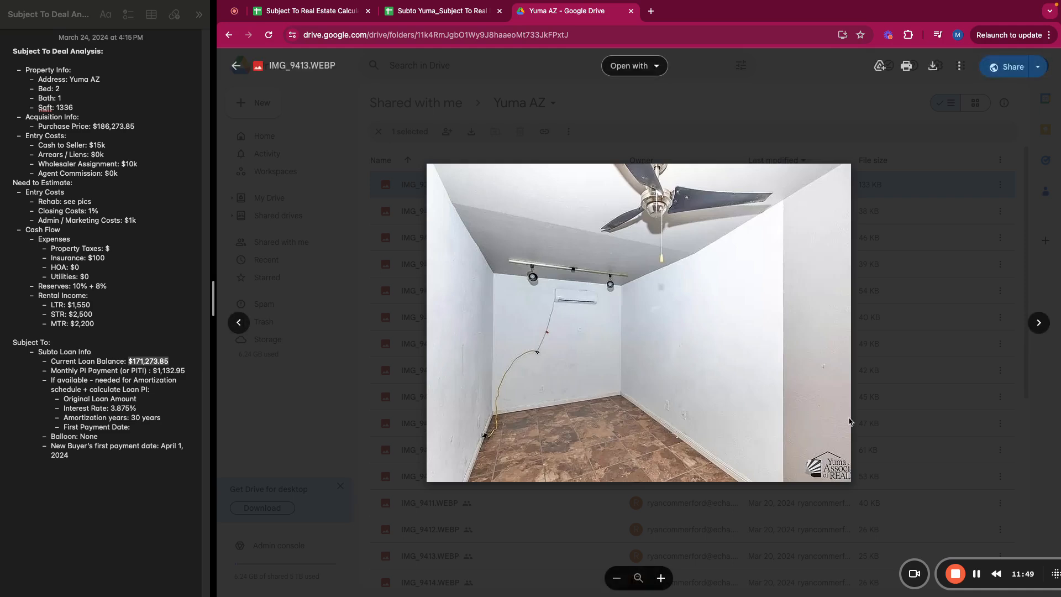
{"action": "left_click", "coordinate": [1039, 322]}
{"action": "left_click", "coordinate": [1039, 322]}
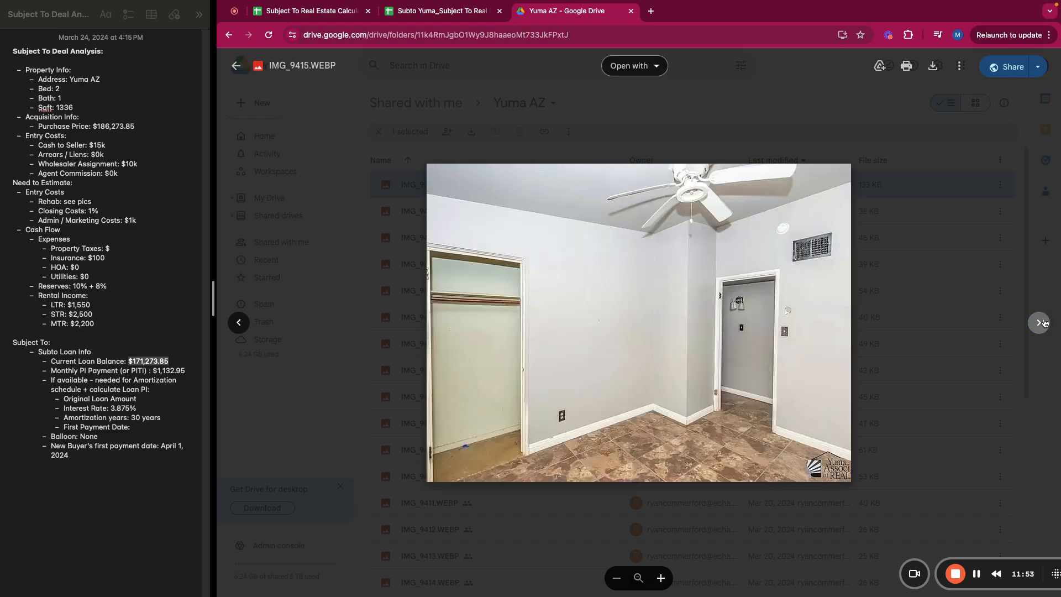
{"action": "left_click", "coordinate": [1039, 322]}
{"action": "left_click", "coordinate": [1039, 322]}
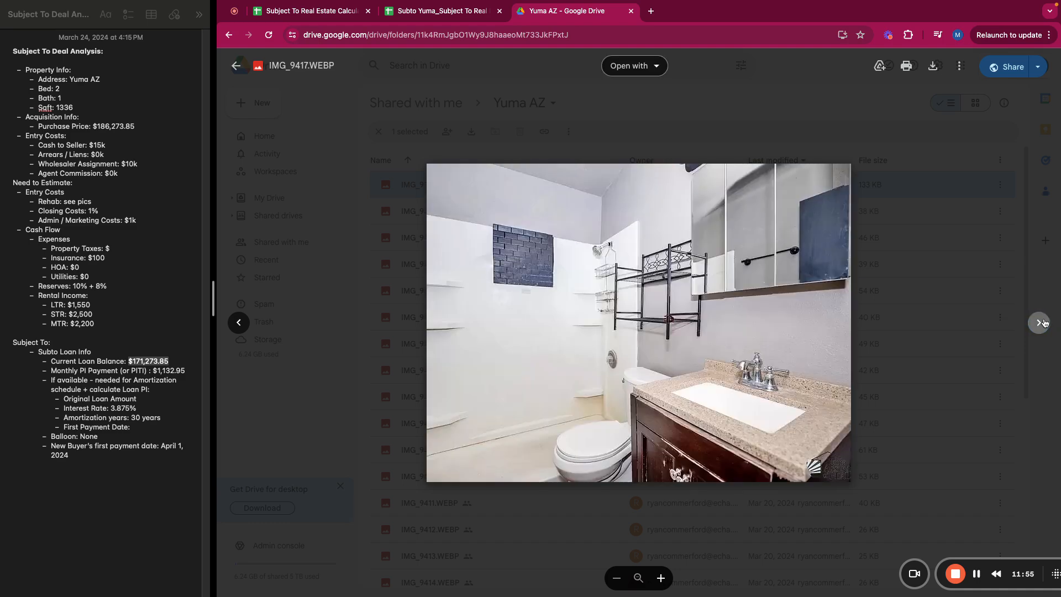
{"action": "left_click", "coordinate": [1039, 322]}
{"action": "left_click", "coordinate": [1039, 322]}
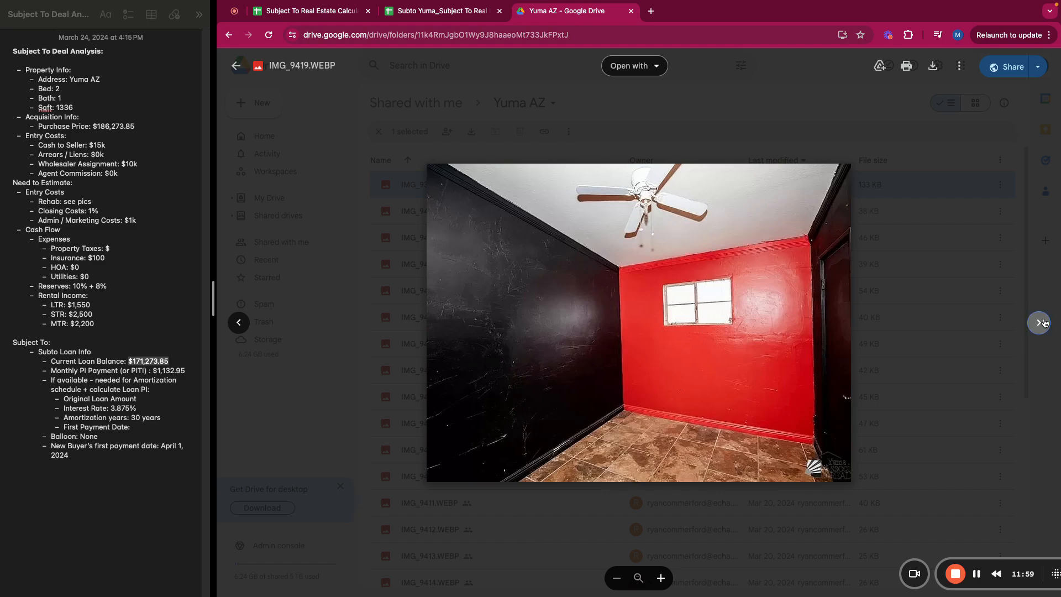
{"action": "left_click", "coordinate": [1038, 322]}
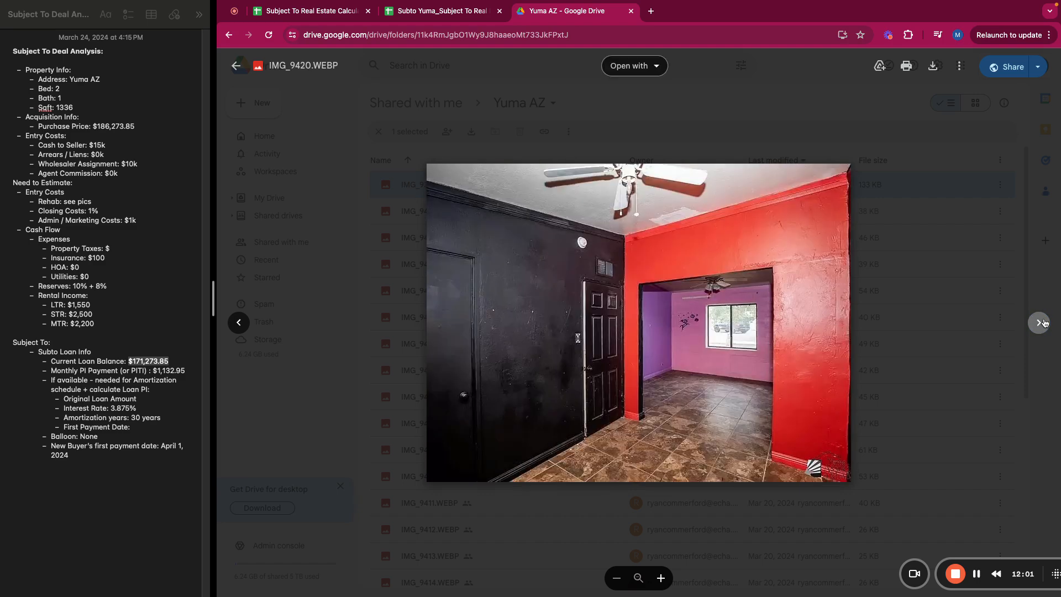
{"action": "left_click", "coordinate": [1038, 323]}
{"action": "left_click", "coordinate": [1038, 322]}
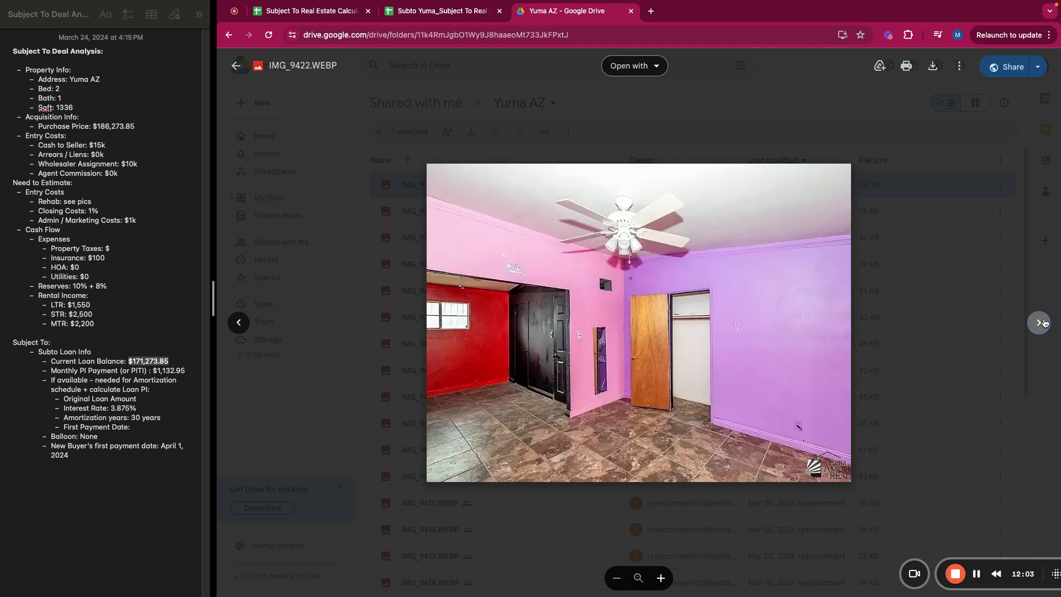
{"action": "left_click", "coordinate": [1039, 322]}
{"action": "left_click", "coordinate": [1038, 322]}
{"action": "left_click", "coordinate": [1038, 322]}
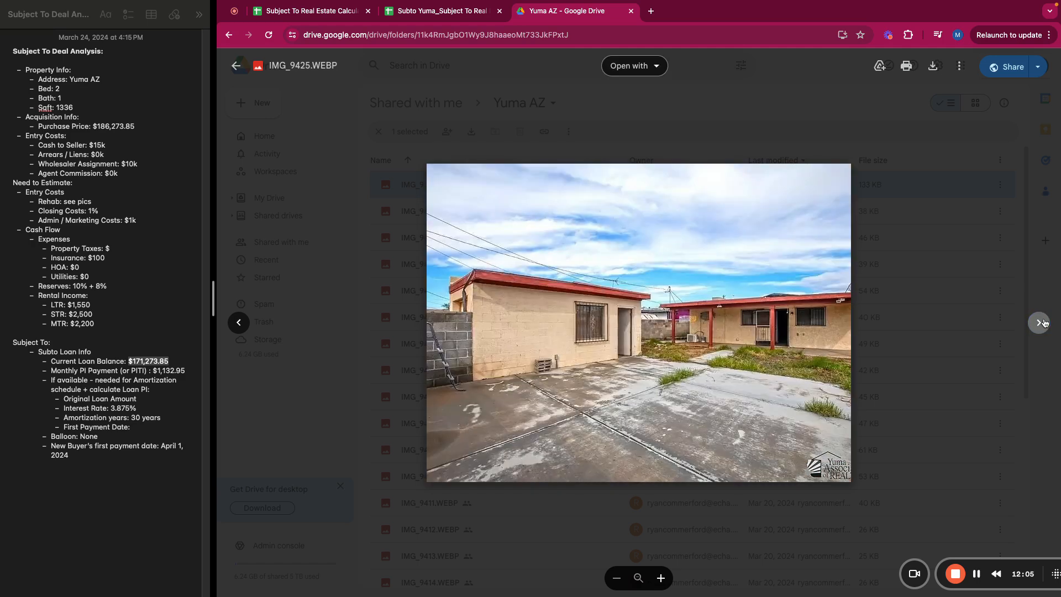
{"action": "left_click", "coordinate": [1039, 322]}
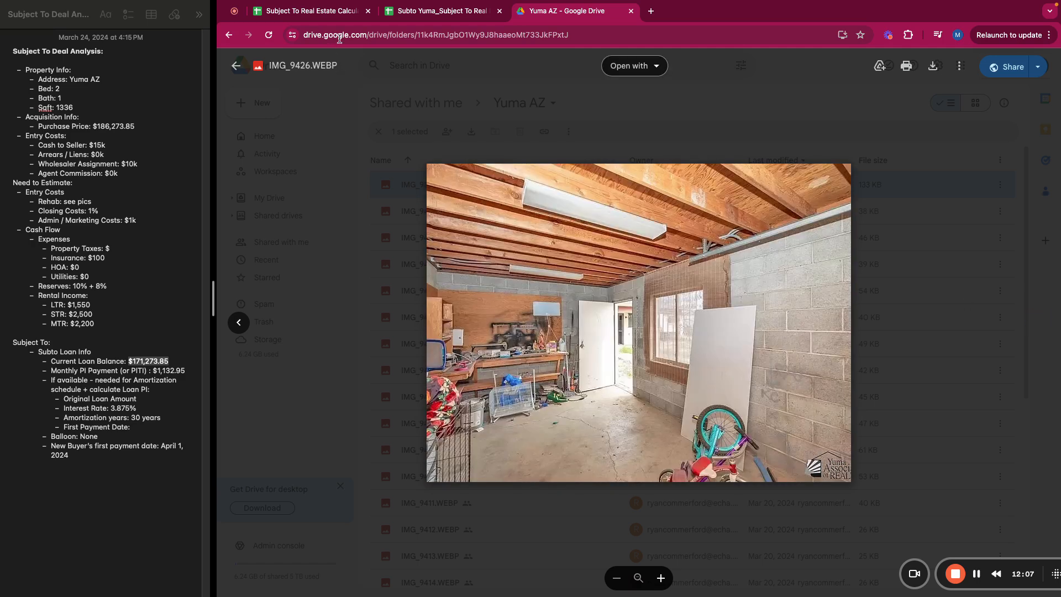
Return to the Subto Yuma calculator spreadsheet and set the Rehab / Renovation Costs to 10,000.
{"action": "left_click", "coordinate": [420, 23]}
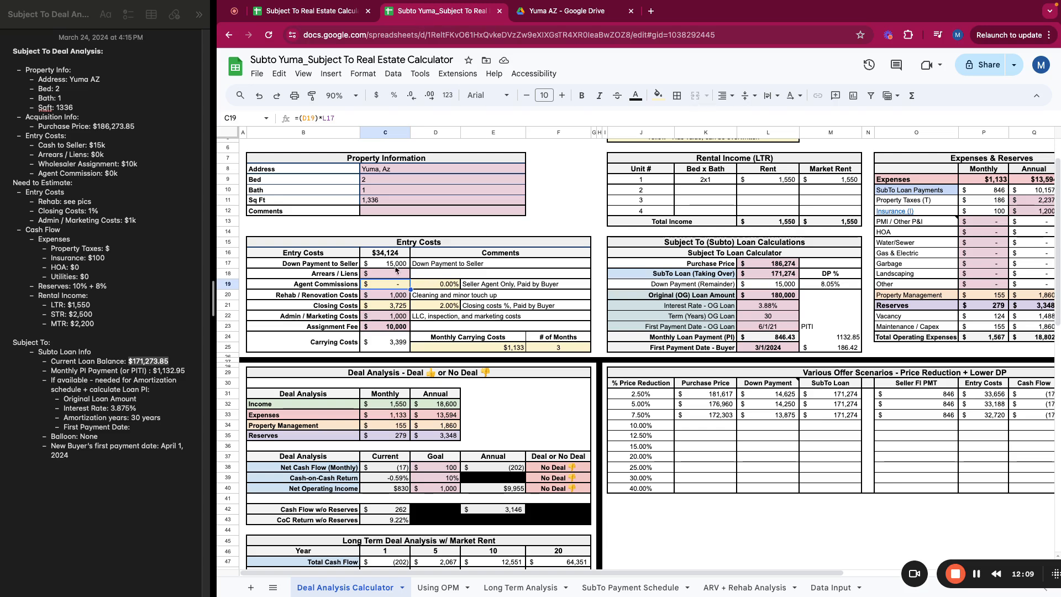
{"action": "left_click", "coordinate": [394, 295]}
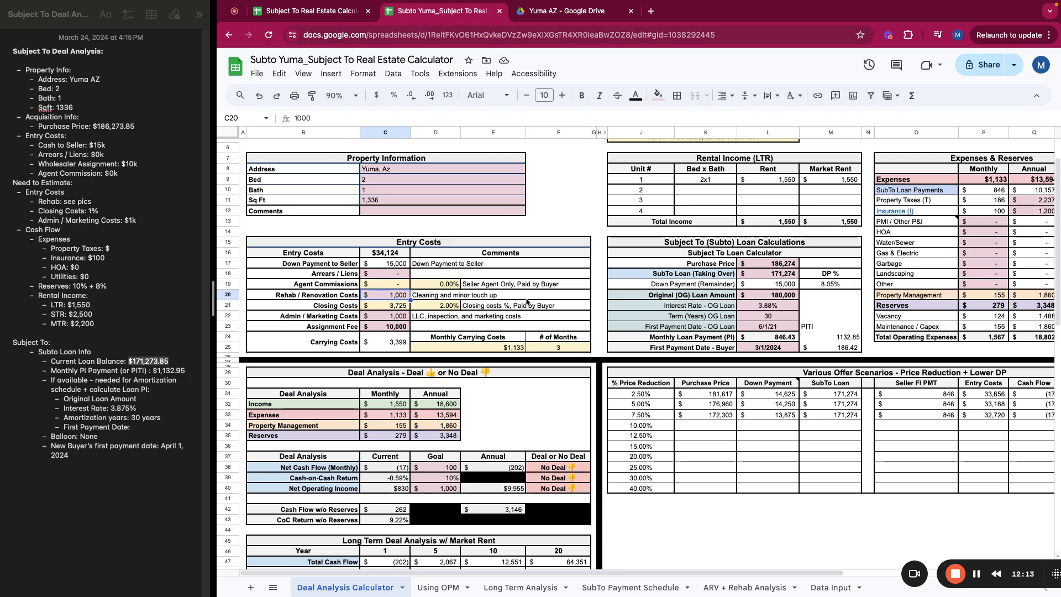
{"action": "type", "text": "1"}
{"action": "type", "text": "0,00"}
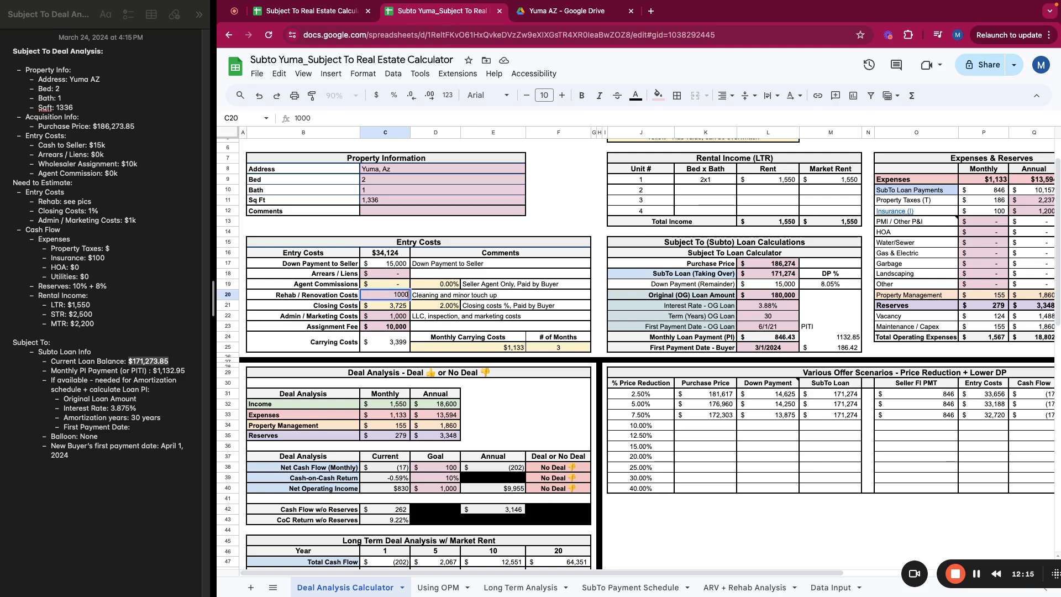
{"action": "type", "text": "0"}
{"action": "key", "text": "Return"}
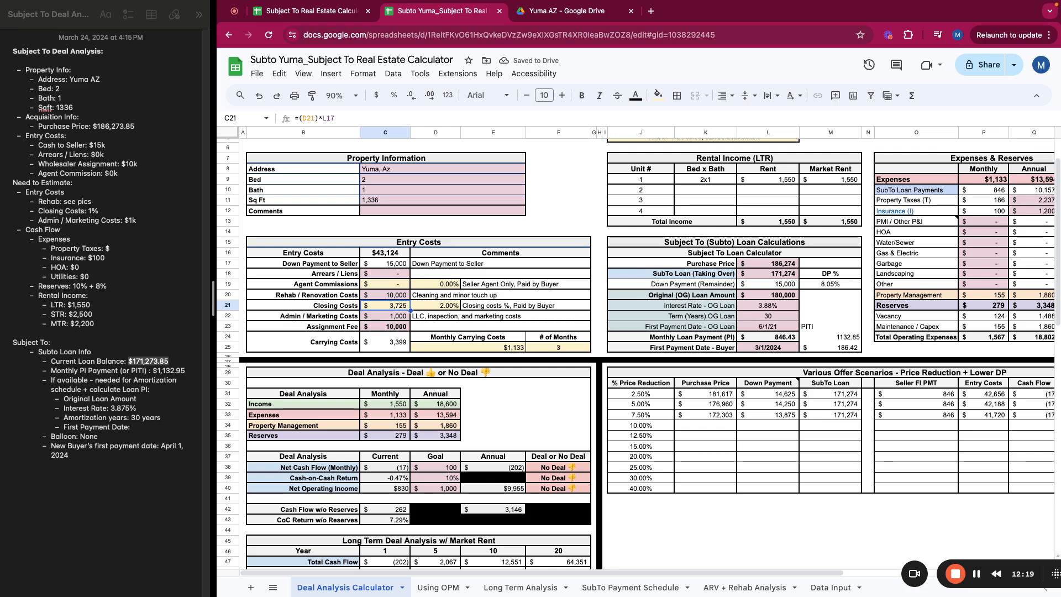
Replace the Rehab / Renovation Costs comment with "Painting, flooring, minor drywall and electrical".
{"action": "left_click", "coordinate": [504, 296]}
{"action": "type", "text": "Painting, f"}
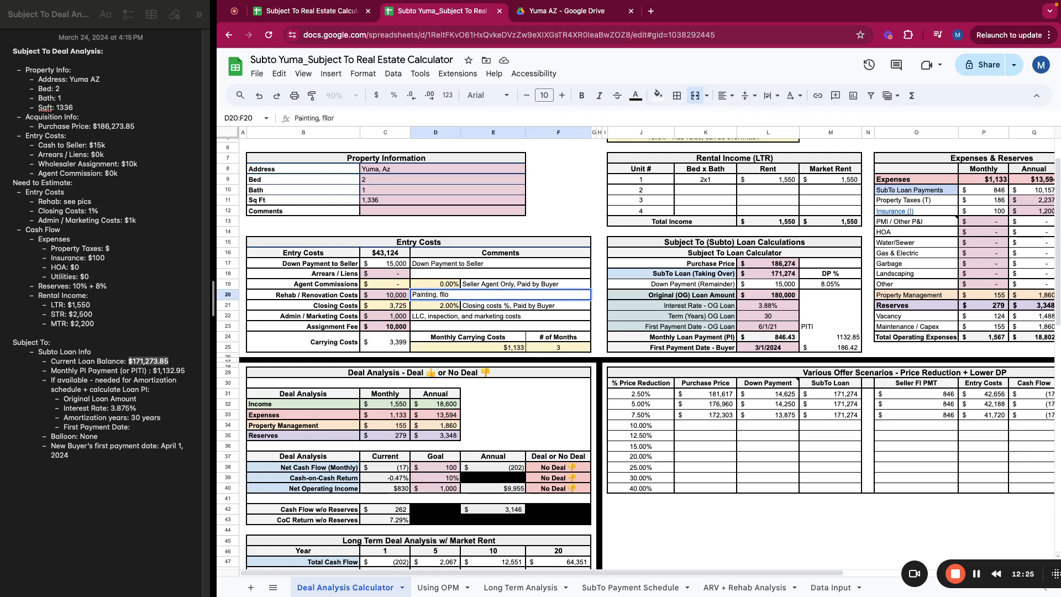
{"action": "type", "text": "looring"}
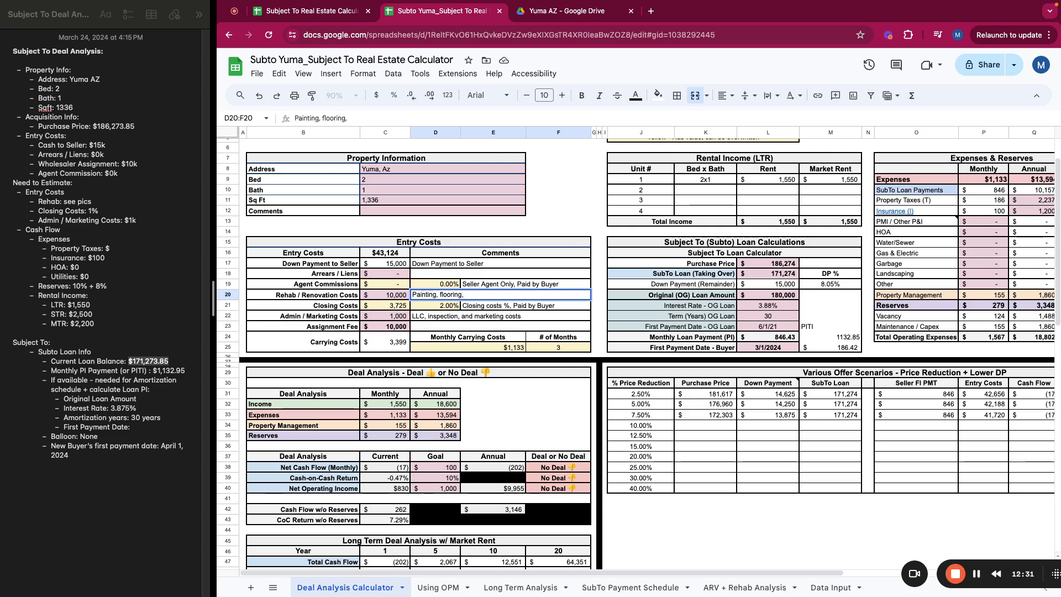
{"action": "type", "text": ", minor drywall/e"}
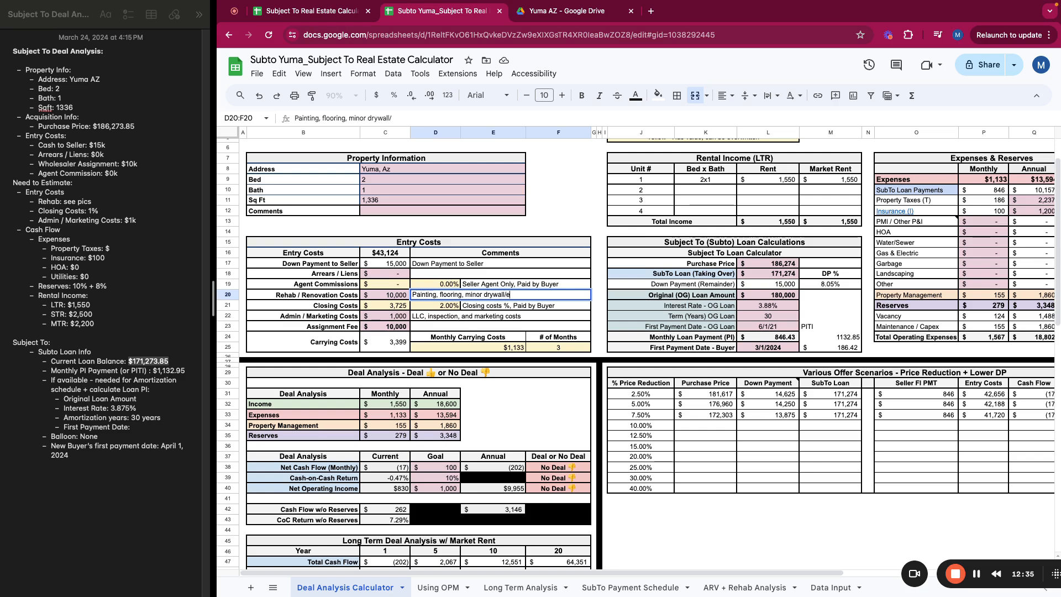
{"action": "type", "text": "leca dnnd e"}
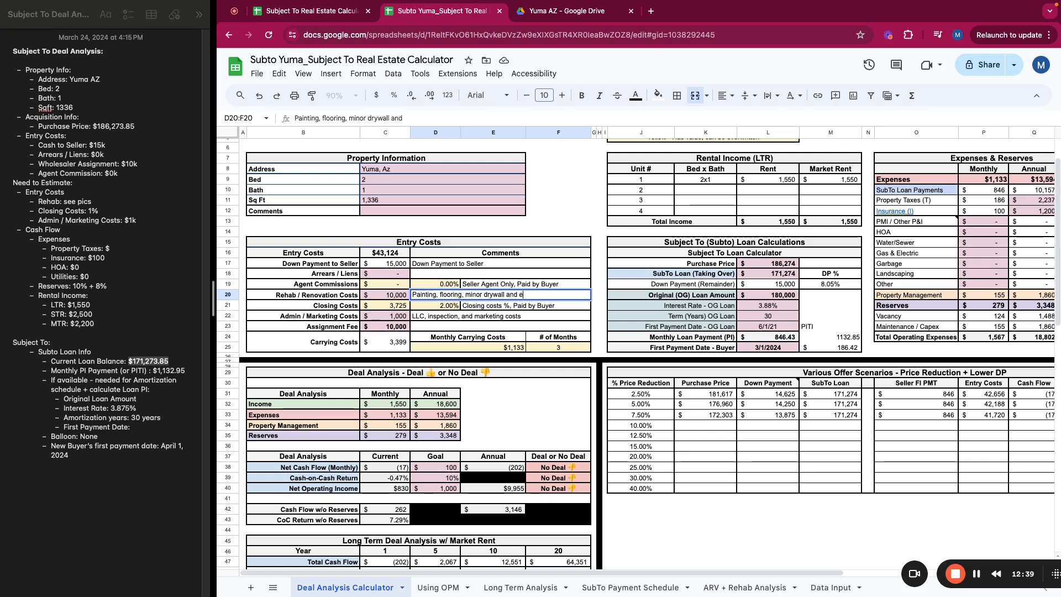
{"action": "type", "text": "lectrical"}
{"action": "key", "text": "Return"}
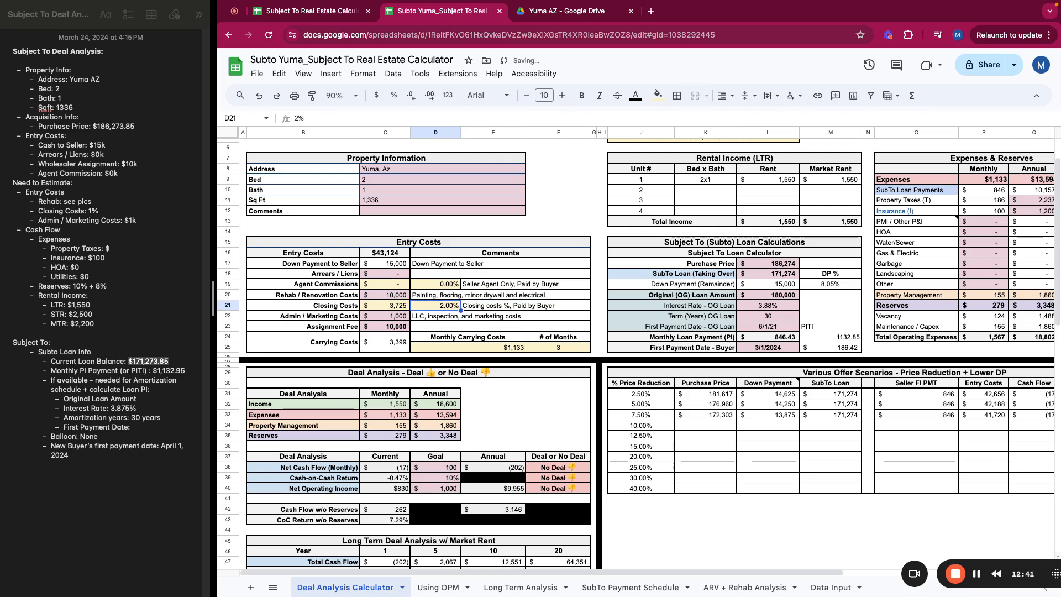
Review the deal analysis results together with the total rental income, the monthly expenses and the reserves.
{"action": "scroll", "coordinate": [418, 264], "scroll_direction": "down", "scroll_amount": 1}
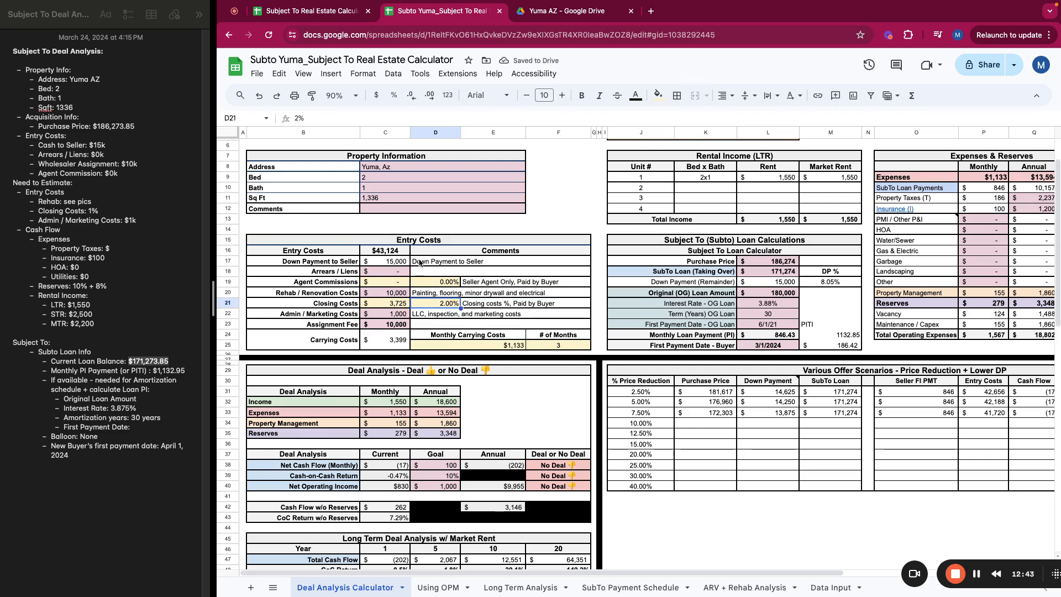
{"action": "scroll", "coordinate": [420, 262], "scroll_direction": "down", "scroll_amount": 1}
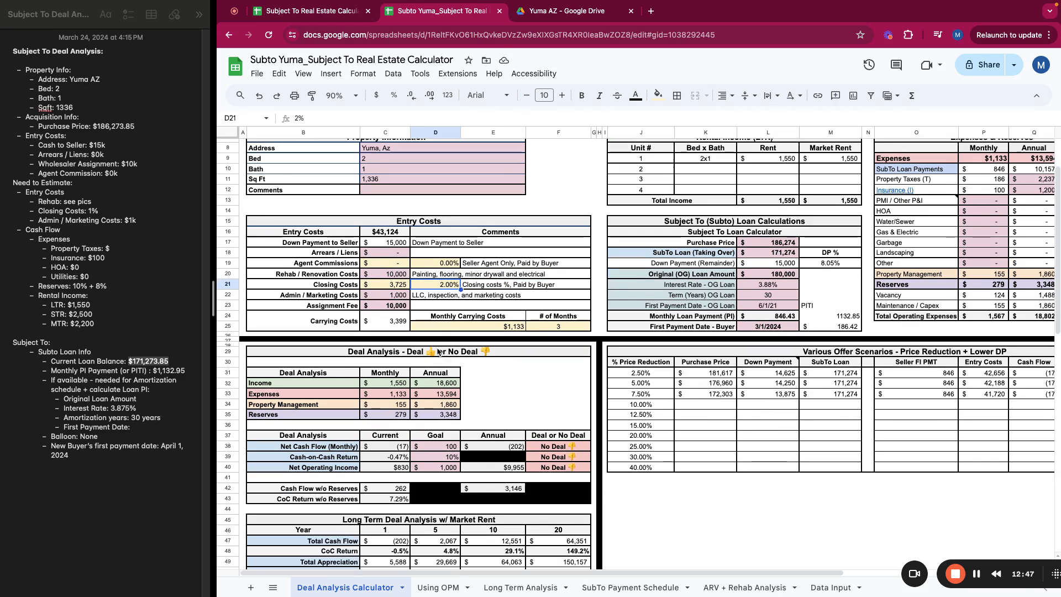
{"action": "scroll", "coordinate": [439, 351], "scroll_direction": "up", "scroll_amount": 1}
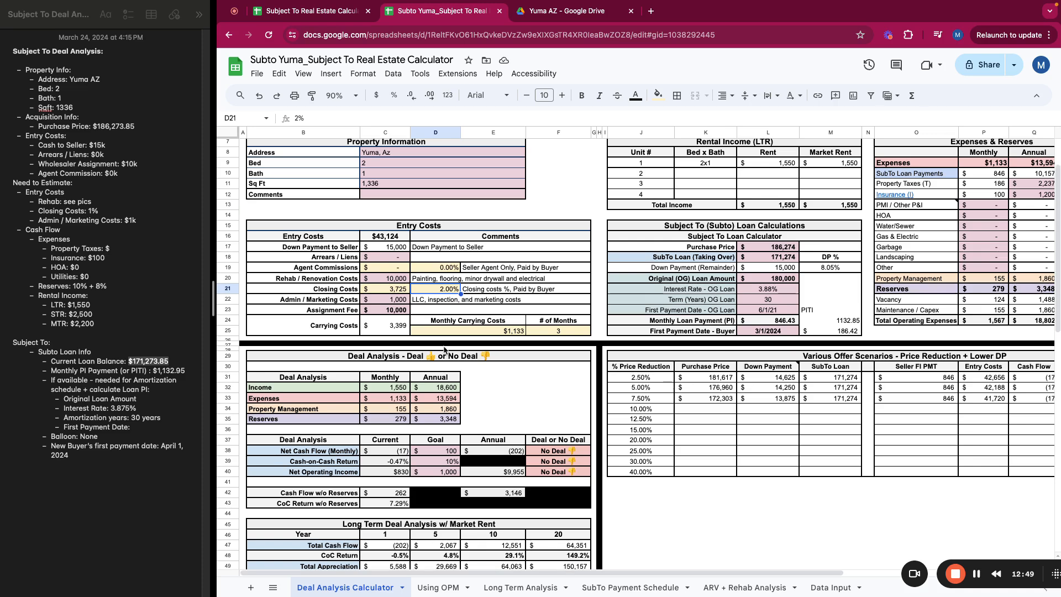
{"action": "scroll", "coordinate": [445, 349], "scroll_direction": "up", "scroll_amount": 2}
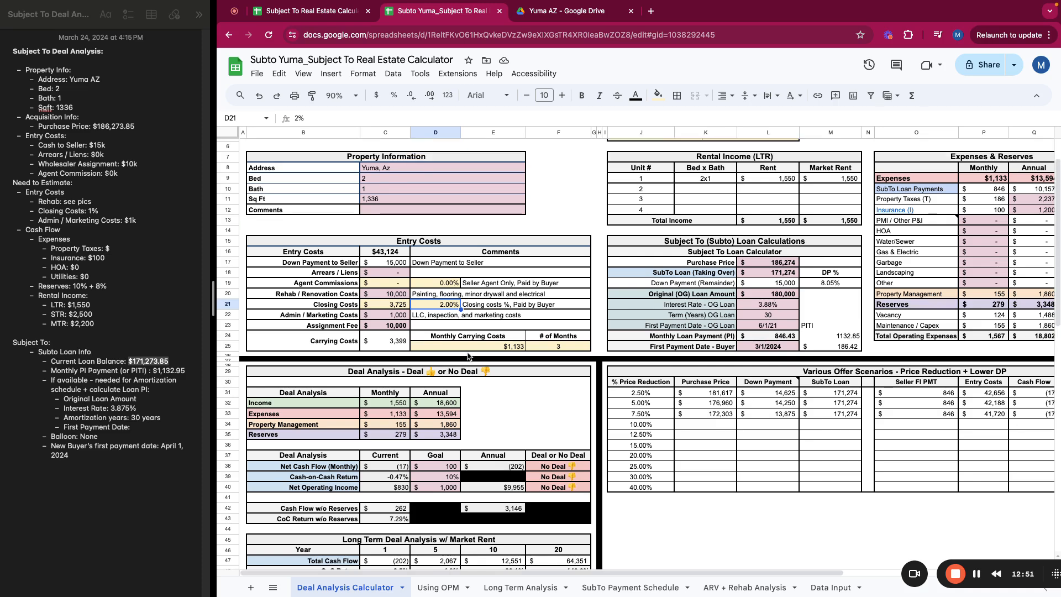
{"action": "left_click", "coordinate": [762, 234]}
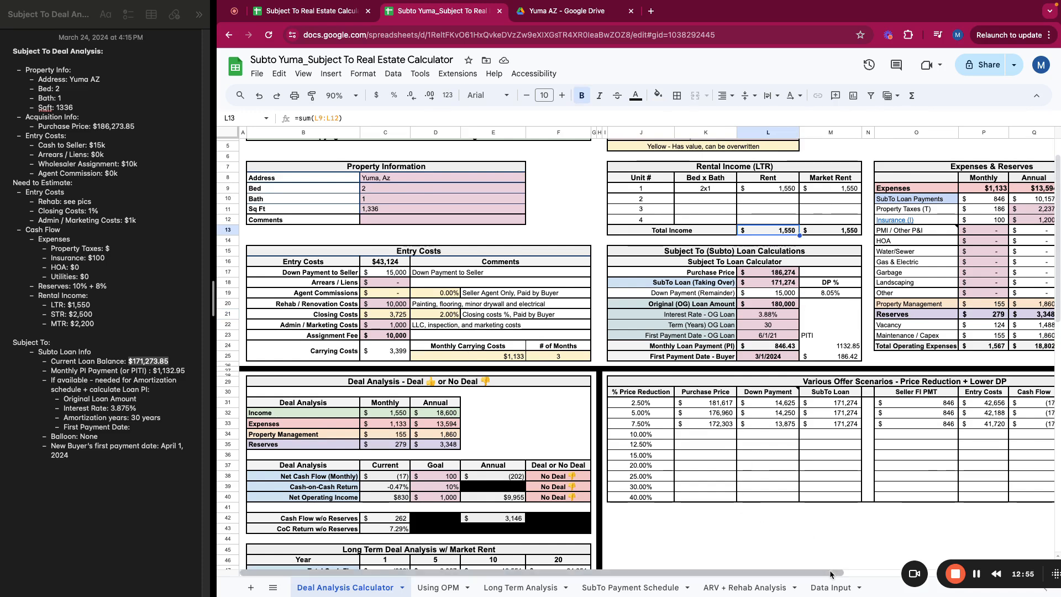
{"action": "left_click_drag", "start_coordinate": [830, 572], "coordinate": [930, 571]}
{"action": "left_click", "coordinate": [862, 191]}
{"action": "left_click_drag", "start_coordinate": [862, 192], "coordinate": [860, 304]}
{"action": "left_click", "coordinate": [859, 316]}
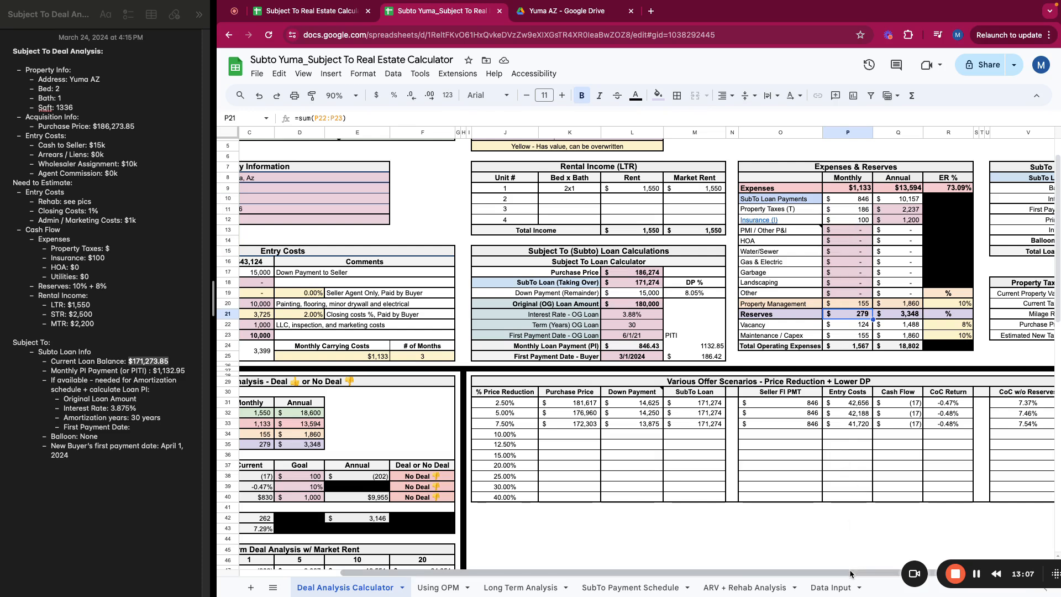
{"action": "left_click_drag", "start_coordinate": [852, 573], "coordinate": [848, 573]}
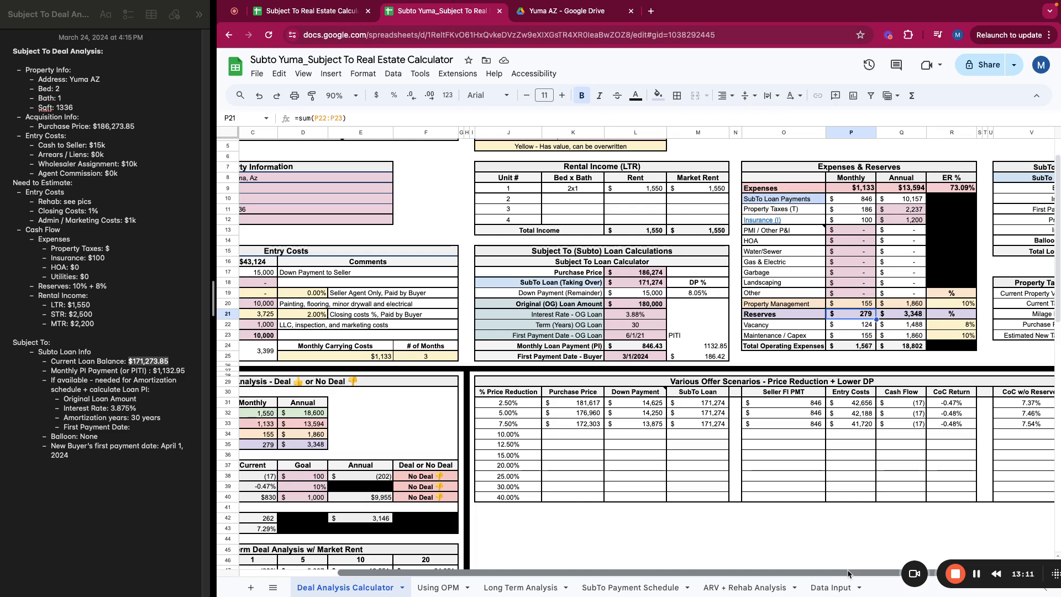
{"action": "left_click_drag", "start_coordinate": [848, 574], "coordinate": [750, 573]}
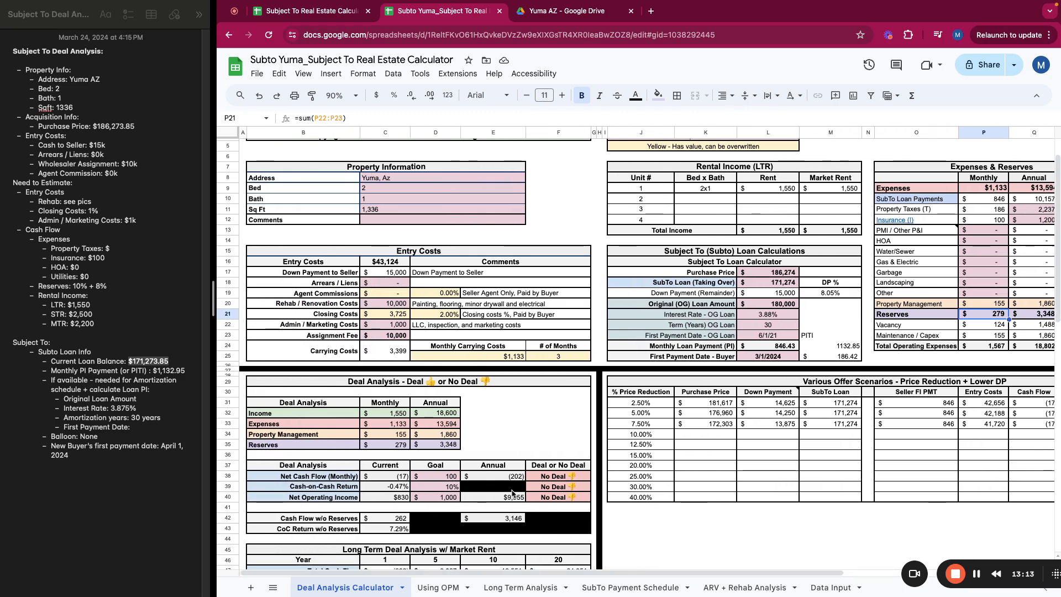
Review the monthly net cash flow against the subto loan's monthly payment, the unit 1 rent and the remaining down payment.
{"action": "left_click", "coordinate": [382, 476]}
{"action": "scroll", "coordinate": [382, 476], "scroll_direction": "down", "scroll_amount": 1}
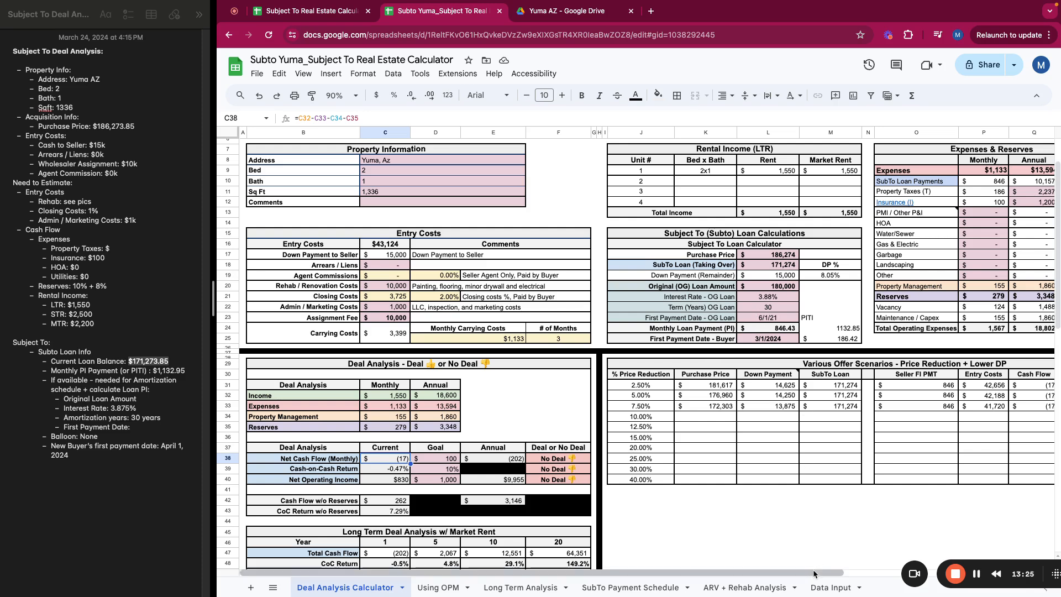
{"action": "left_click_drag", "start_coordinate": [811, 571], "coordinate": [932, 566]}
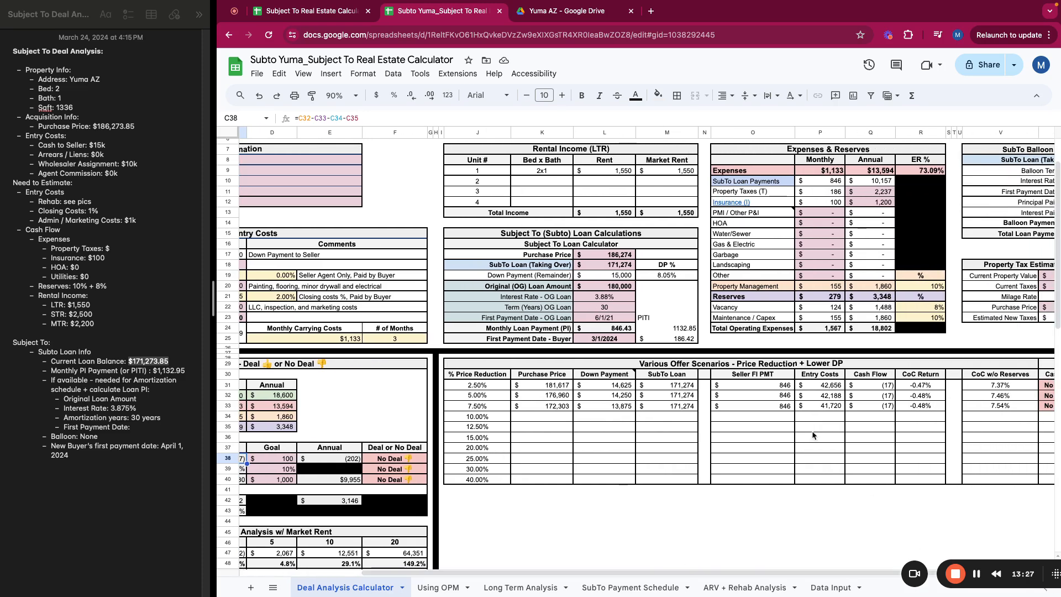
{"action": "left_click", "coordinate": [537, 330]}
{"action": "left_click", "coordinate": [593, 330]}
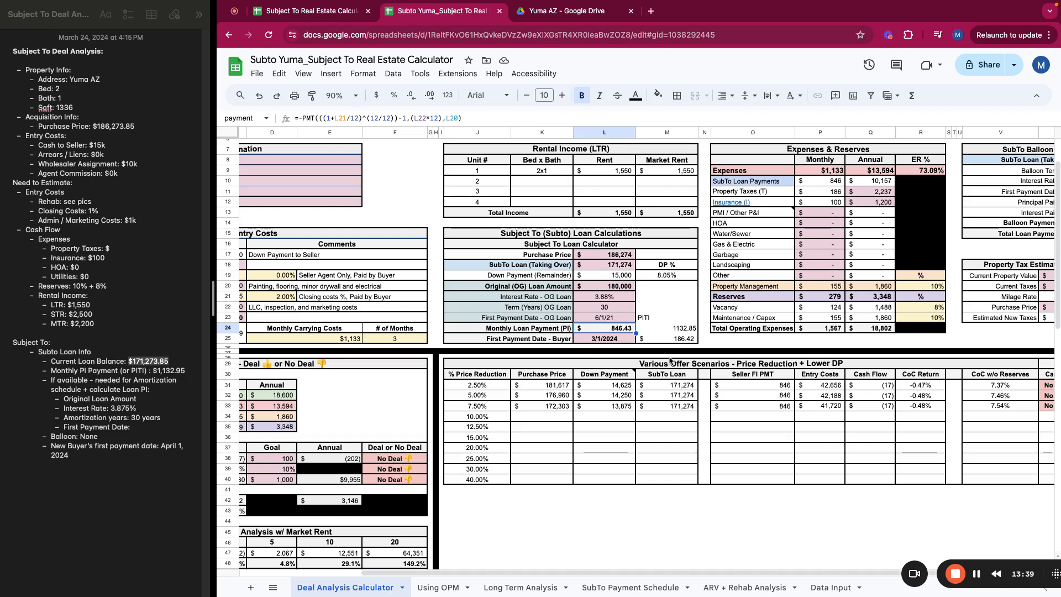
{"action": "left_click", "coordinate": [614, 173]}
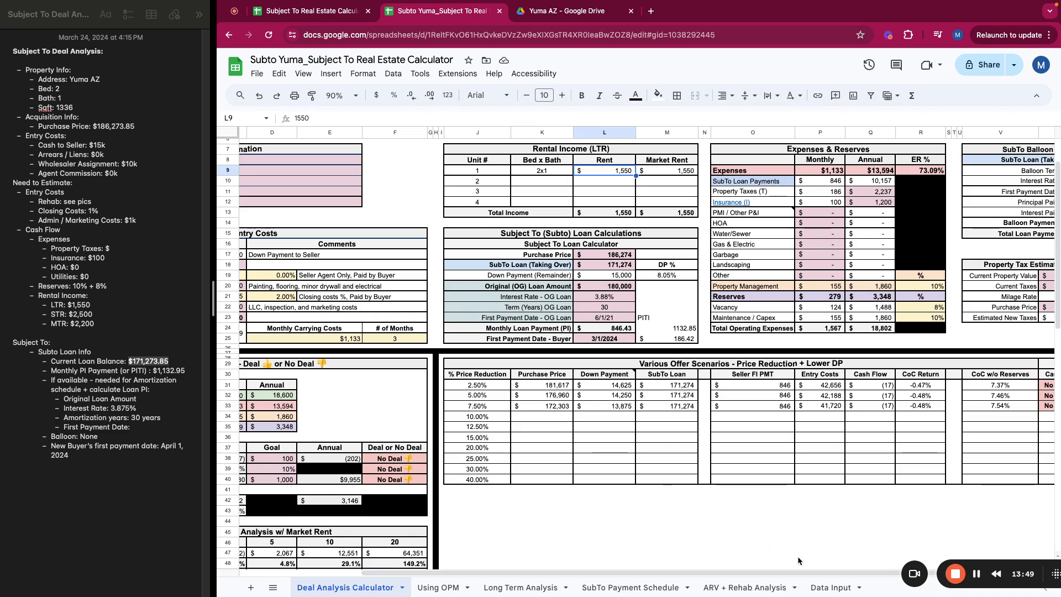
{"action": "scroll", "coordinate": [715, 522], "scroll_direction": "down", "scroll_amount": 1}
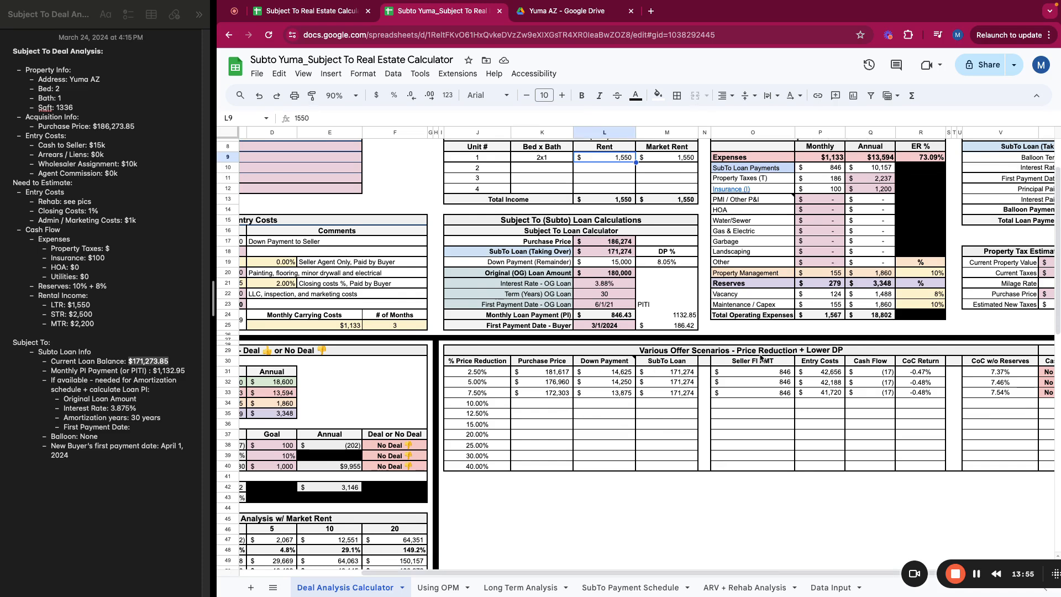
{"action": "left_click", "coordinate": [609, 263]}
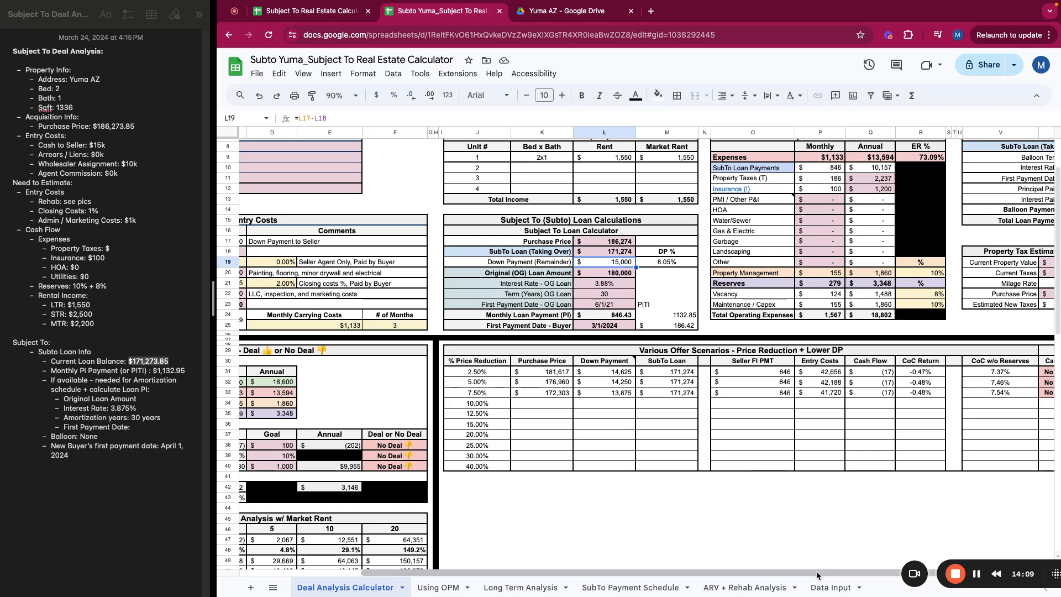
{"action": "scroll", "coordinate": [535, 480], "scroll_direction": "left", "scroll_amount": 5}
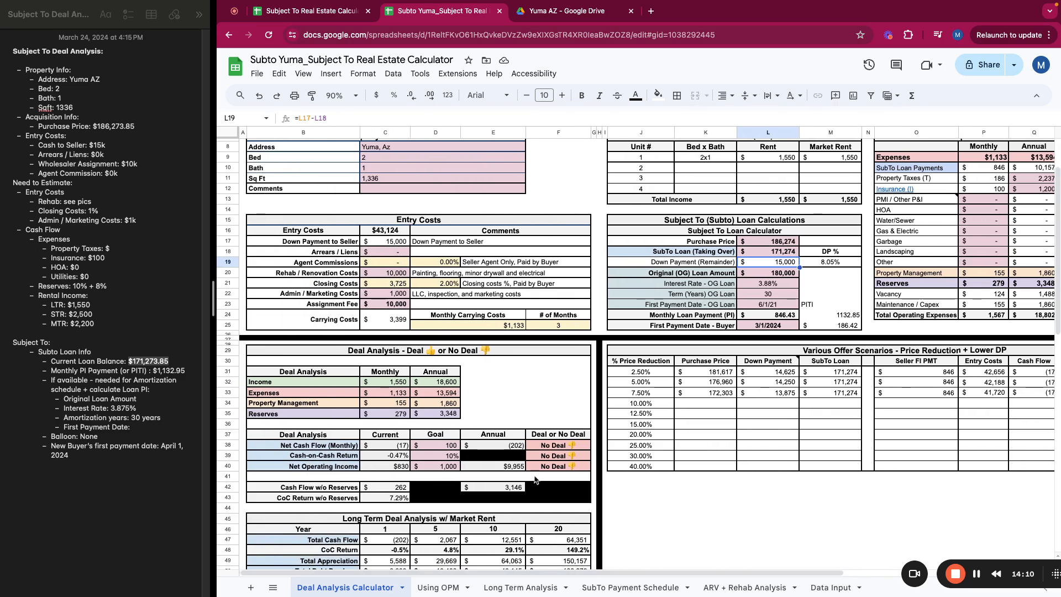
Compare the monthly net cash flow with the cash flow without reserves, checking the vacancy and maintenance reserves behind the difference.
{"action": "left_click", "coordinate": [399, 445]}
{"action": "scroll", "coordinate": [402, 451], "scroll_direction": "down", "scroll_amount": 1}
{"action": "scroll", "coordinate": [342, 456], "scroll_direction": "down", "scroll_amount": 1}
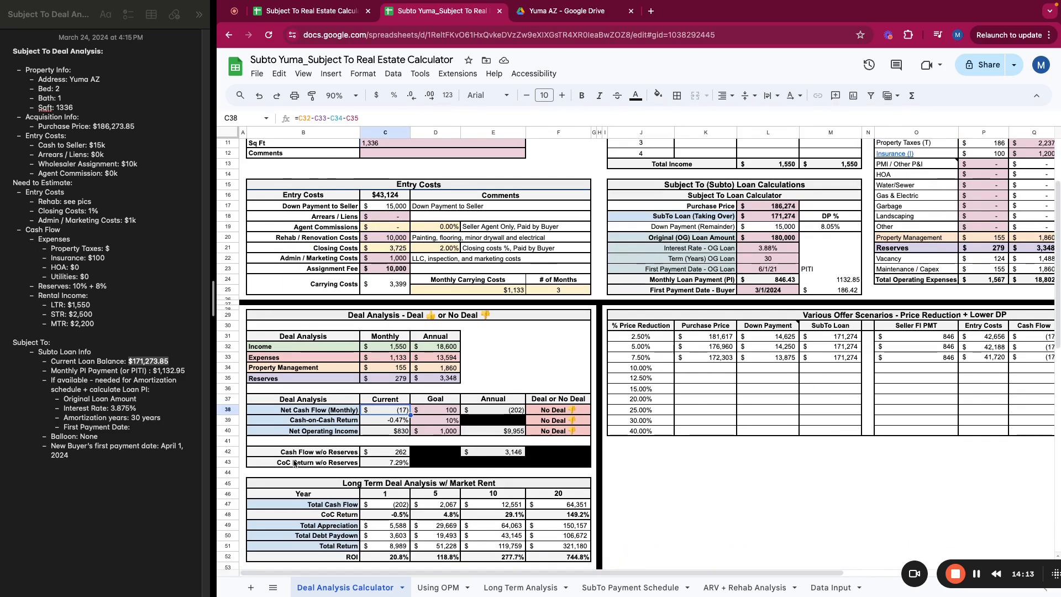
{"action": "left_click", "coordinate": [379, 456]}
{"action": "left_click", "coordinate": [429, 456]}
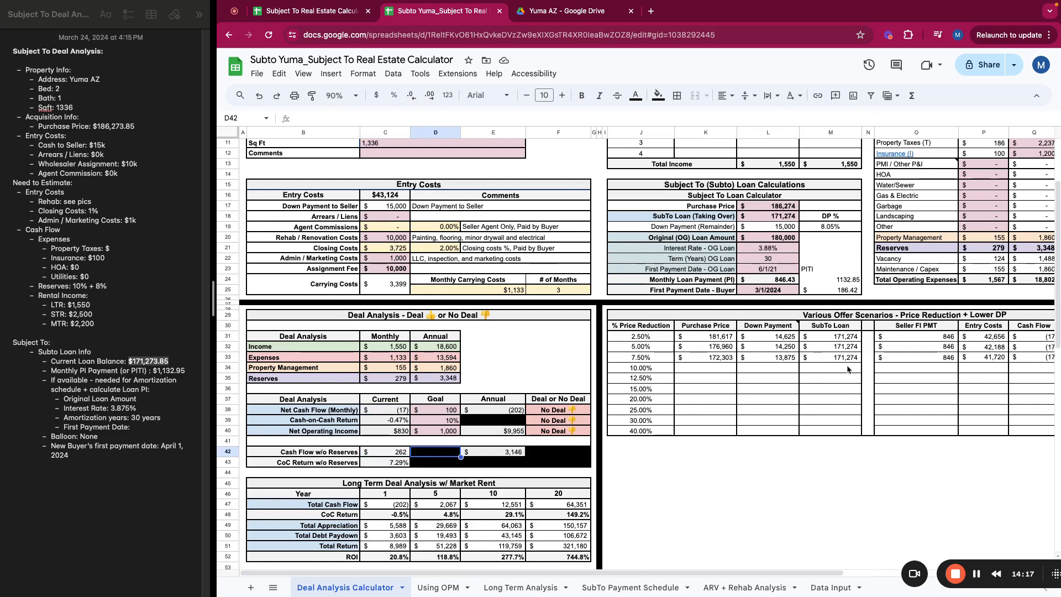
{"action": "scroll", "coordinate": [979, 267], "scroll_direction": "up", "scroll_amount": 1}
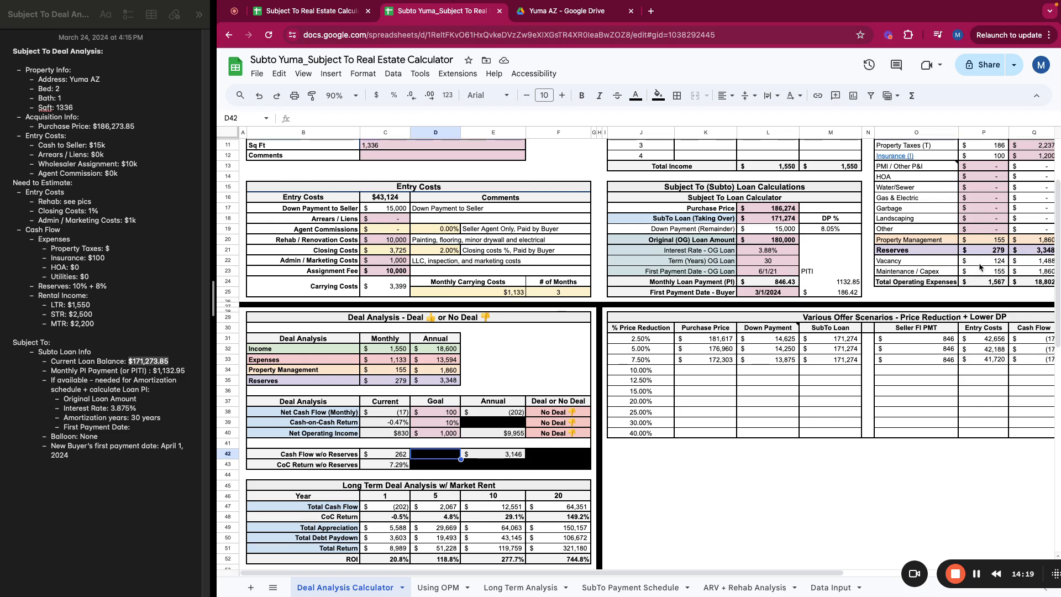
{"action": "left_click", "coordinate": [923, 263]}
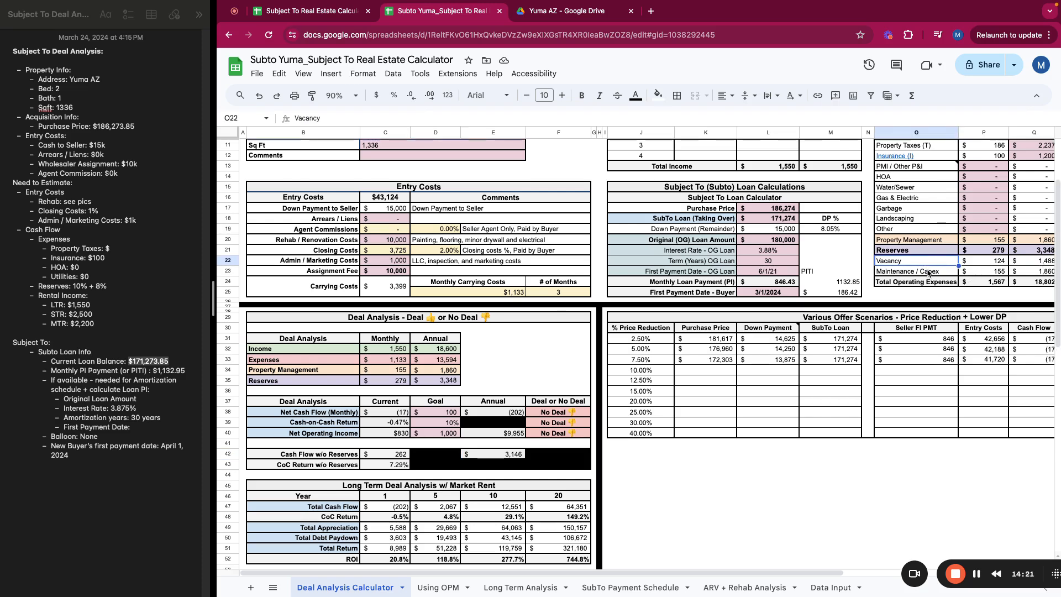
{"action": "left_click", "coordinate": [400, 457]}
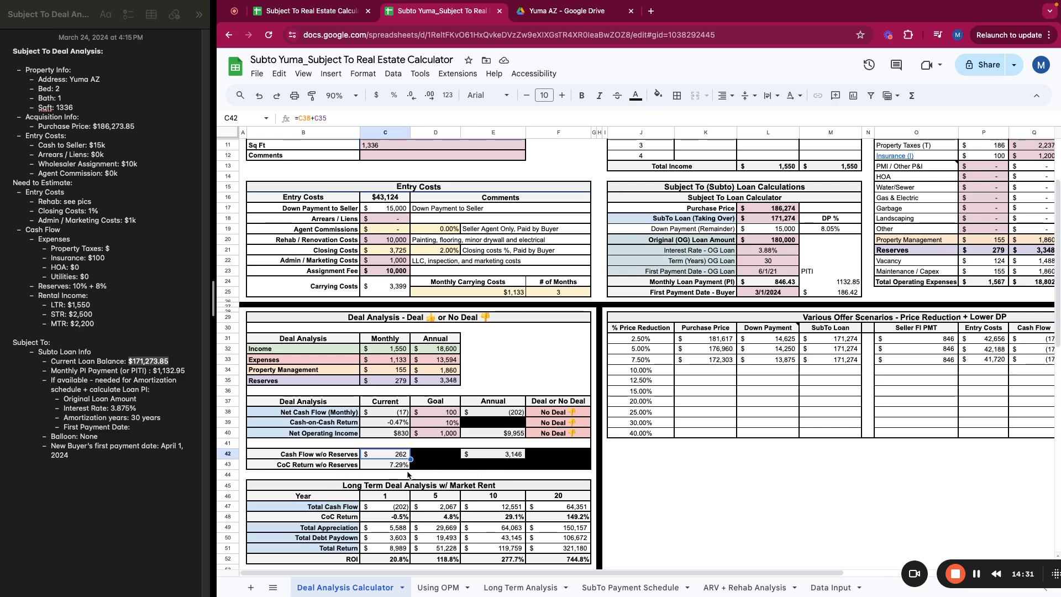
{"action": "left_click", "coordinate": [434, 466]}
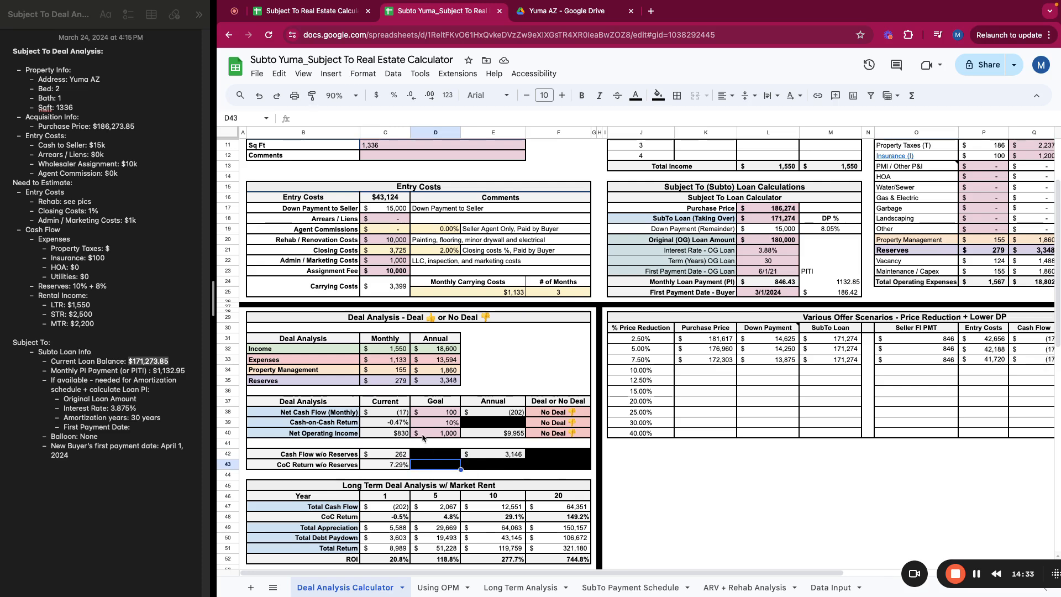
Check the current cash-on-cash return against its goal and against the return without reserves.
{"action": "scroll", "coordinate": [422, 442], "scroll_direction": "up", "scroll_amount": 1}
{"action": "scroll", "coordinate": [422, 442], "scroll_direction": "up", "scroll_amount": 1}
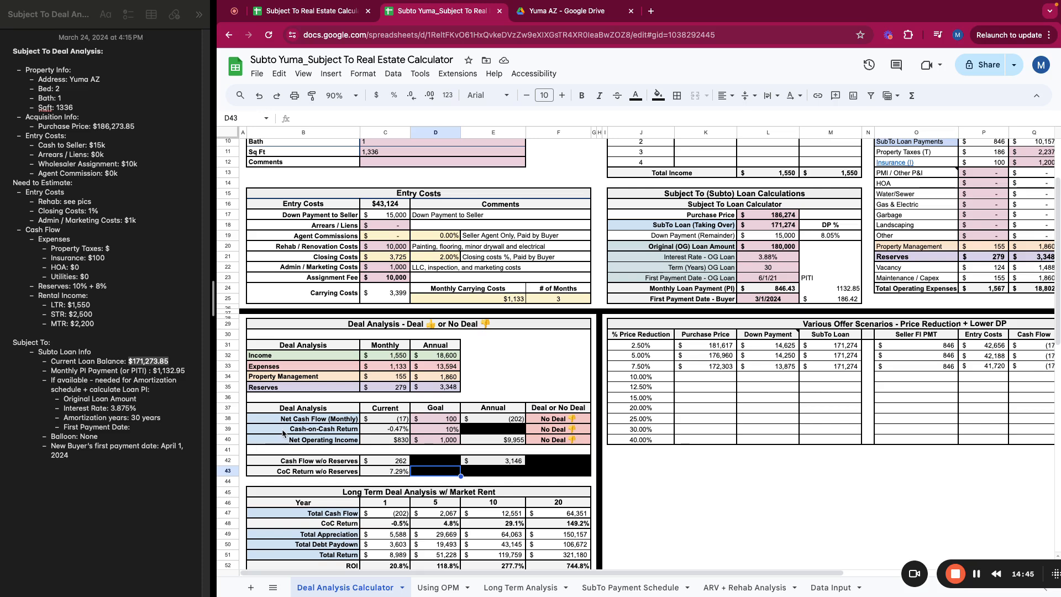
{"action": "left_click", "coordinate": [438, 432]}
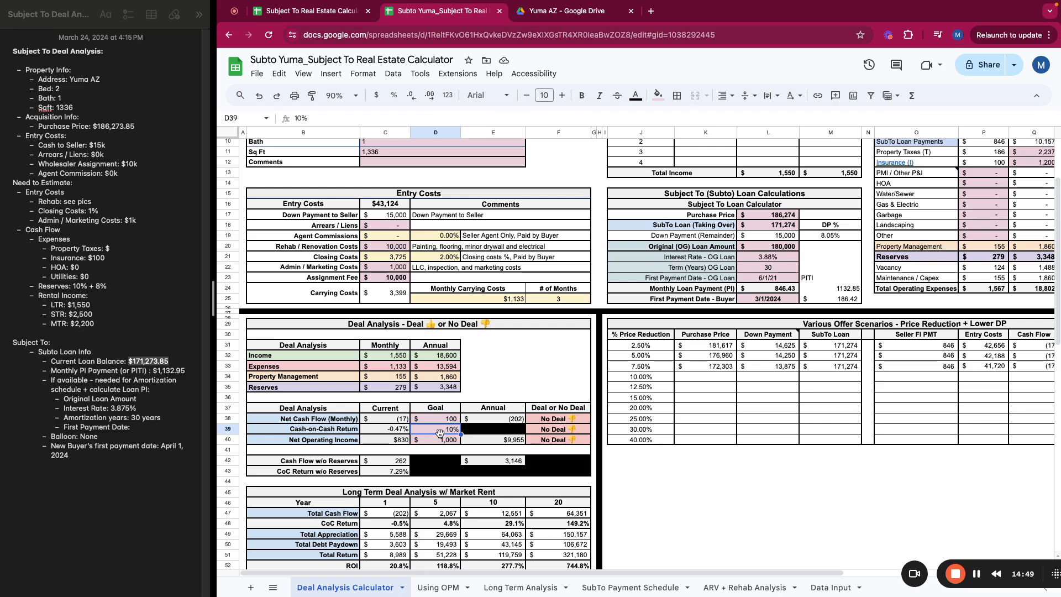
{"action": "left_click", "coordinate": [388, 431]}
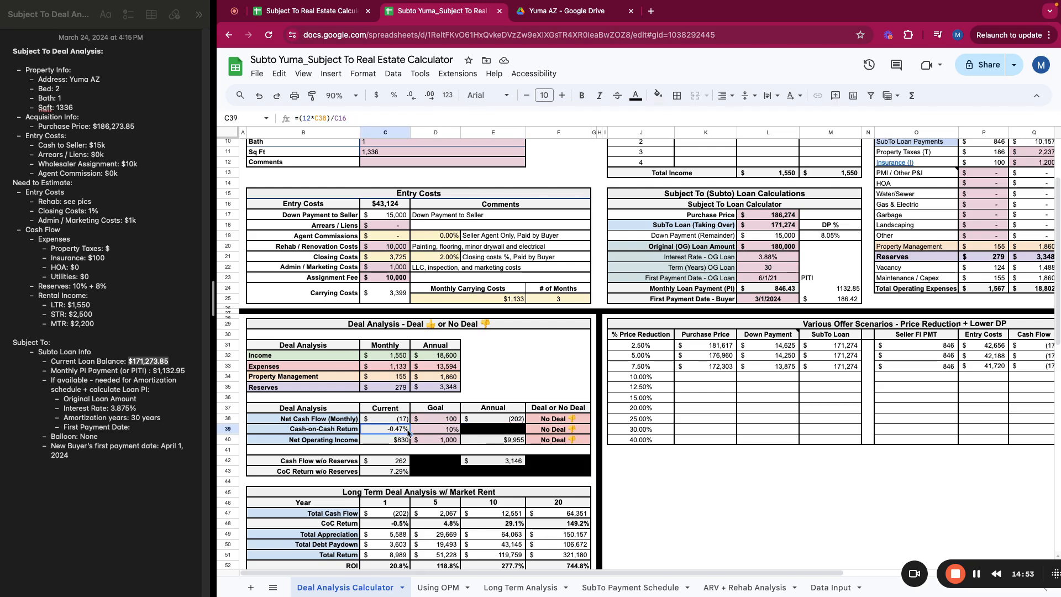
{"action": "scroll", "coordinate": [411, 434], "scroll_direction": "down", "scroll_amount": 2}
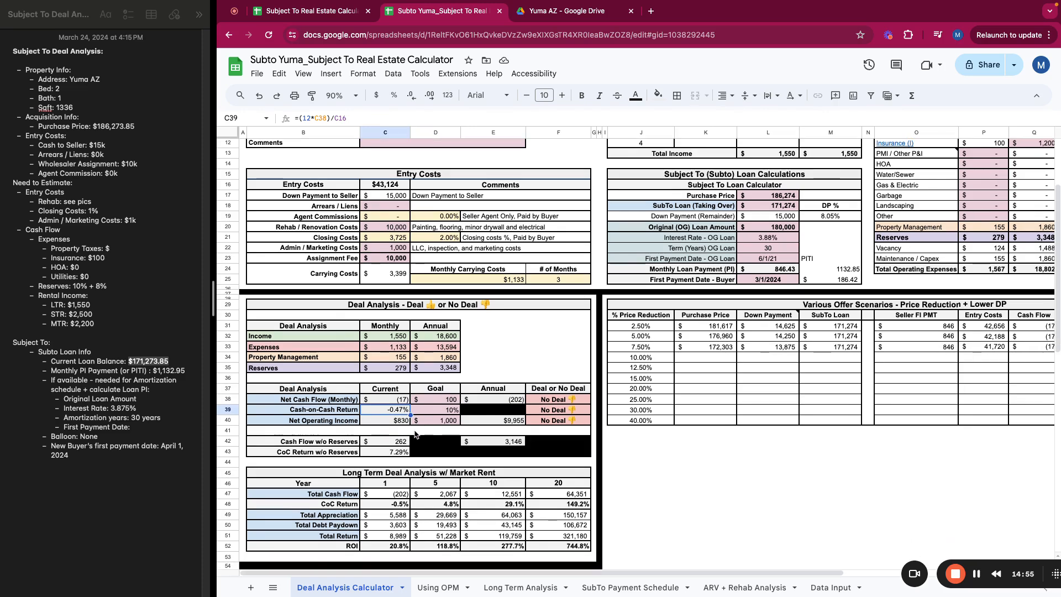
{"action": "left_click", "coordinate": [390, 451]}
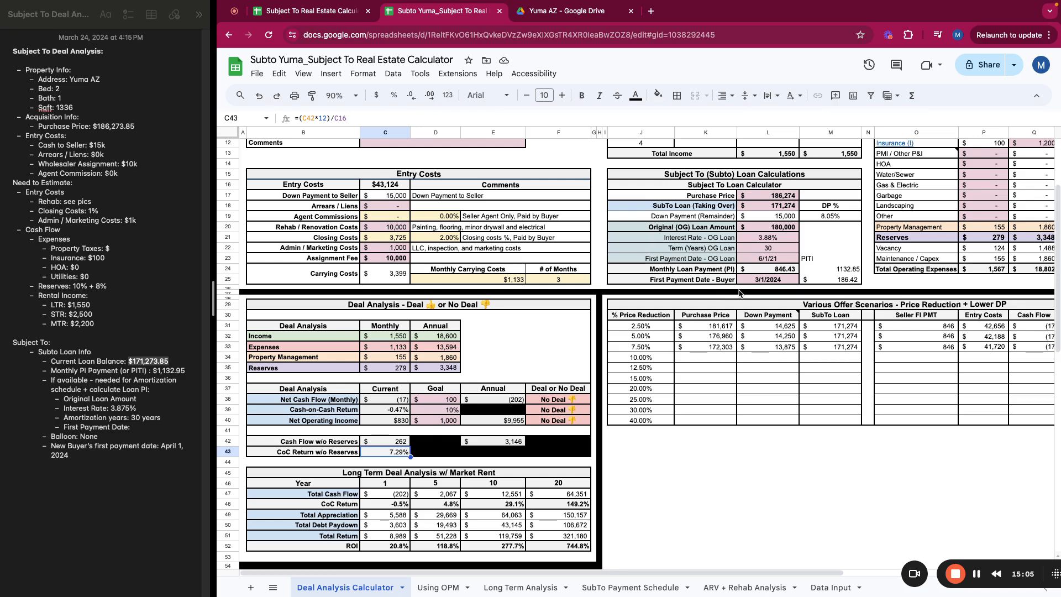
Set the Market Rent of unit 1 in the Rental Income (LTR) table to 1,650.
{"action": "scroll", "coordinate": [739, 293], "scroll_direction": "down", "scroll_amount": 1}
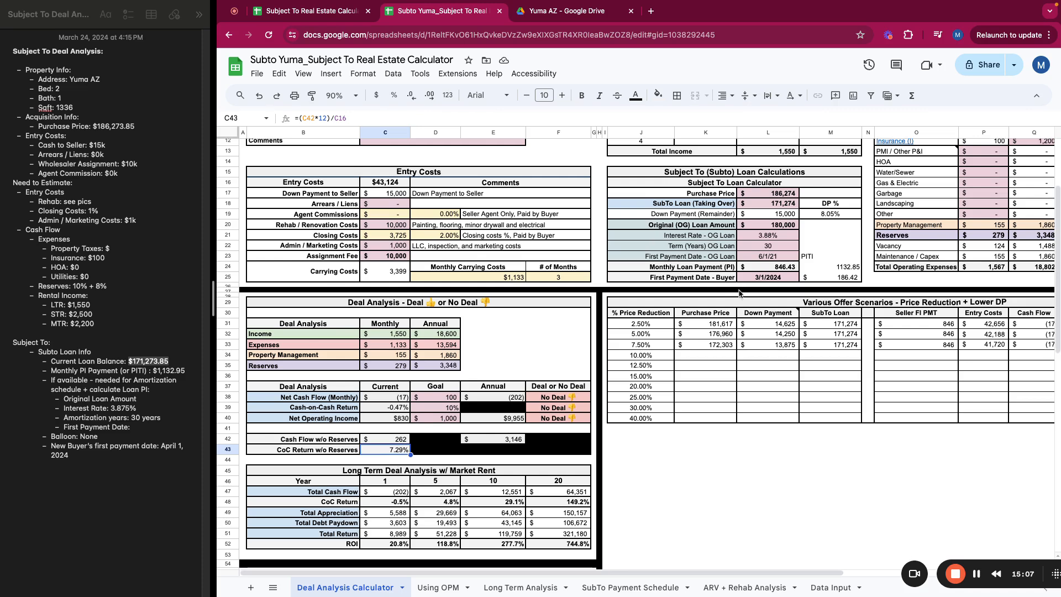
{"action": "scroll", "coordinate": [739, 293], "scroll_direction": "up", "scroll_amount": 3}
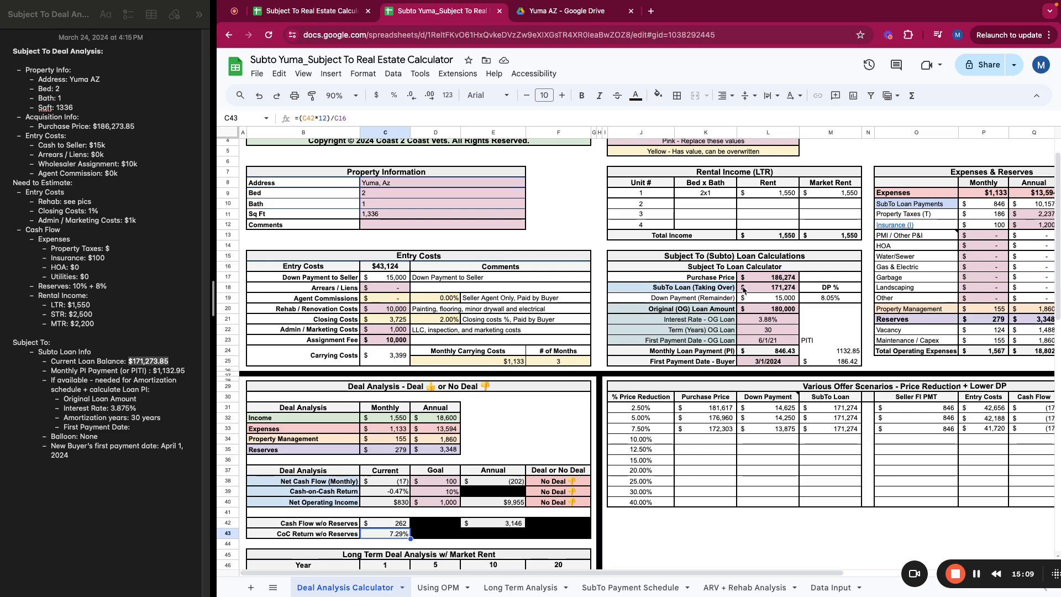
{"action": "left_click", "coordinate": [759, 197]}
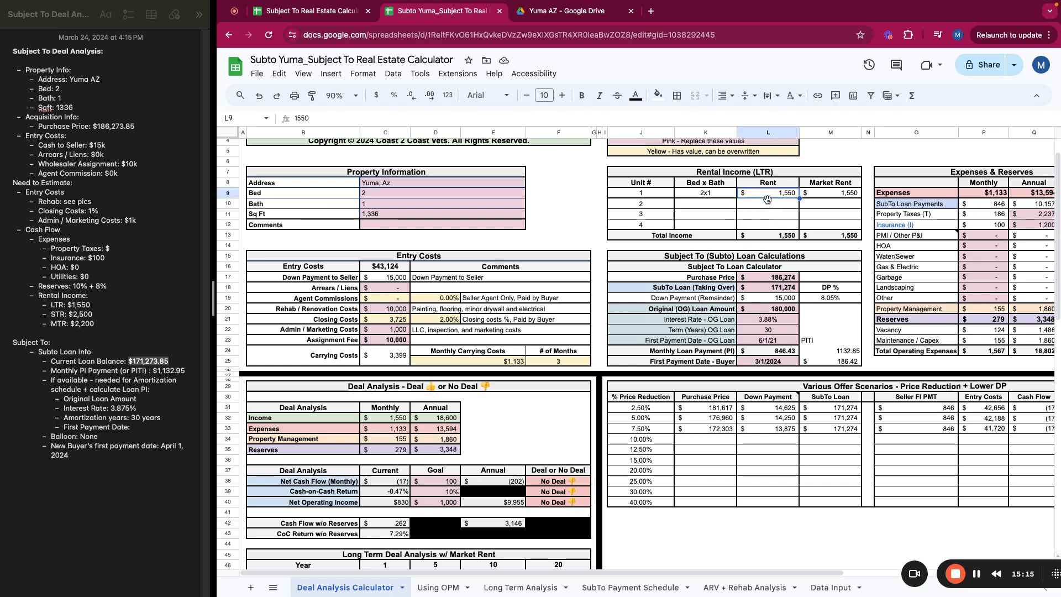
{"action": "left_click", "coordinate": [395, 311]}
{"action": "left_click", "coordinate": [770, 192]}
{"action": "left_click", "coordinate": [838, 195]}
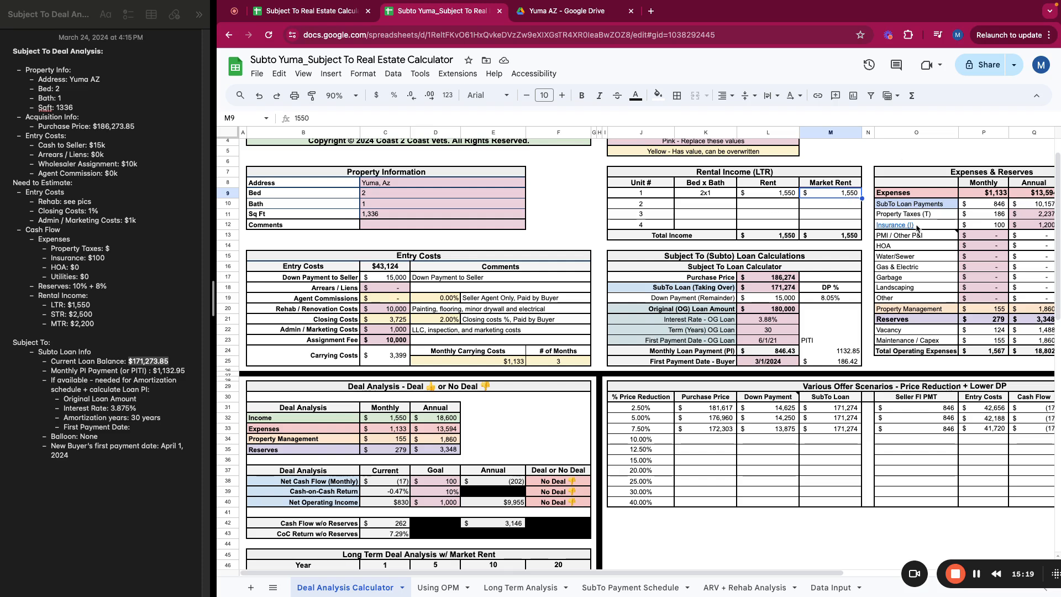
{"action": "mouse_move", "coordinate": [915, 225]}
{"action": "type", "text": "1650"}
{"action": "key", "text": "Return"}
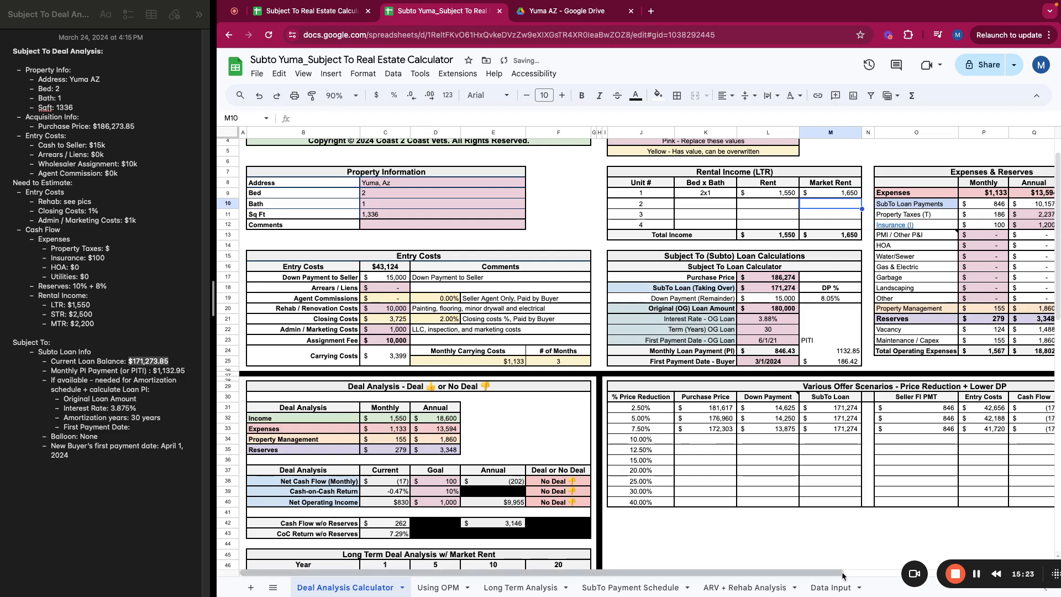
Examine the Long Term Deal Analysis w/ Market Rent table, focusing on total cash flow in years 1 and 10.
{"action": "scroll", "coordinate": [545, 476], "scroll_direction": "down", "scroll_amount": 3}
{"action": "scroll", "coordinate": [546, 476], "scroll_direction": "down", "scroll_amount": 3}
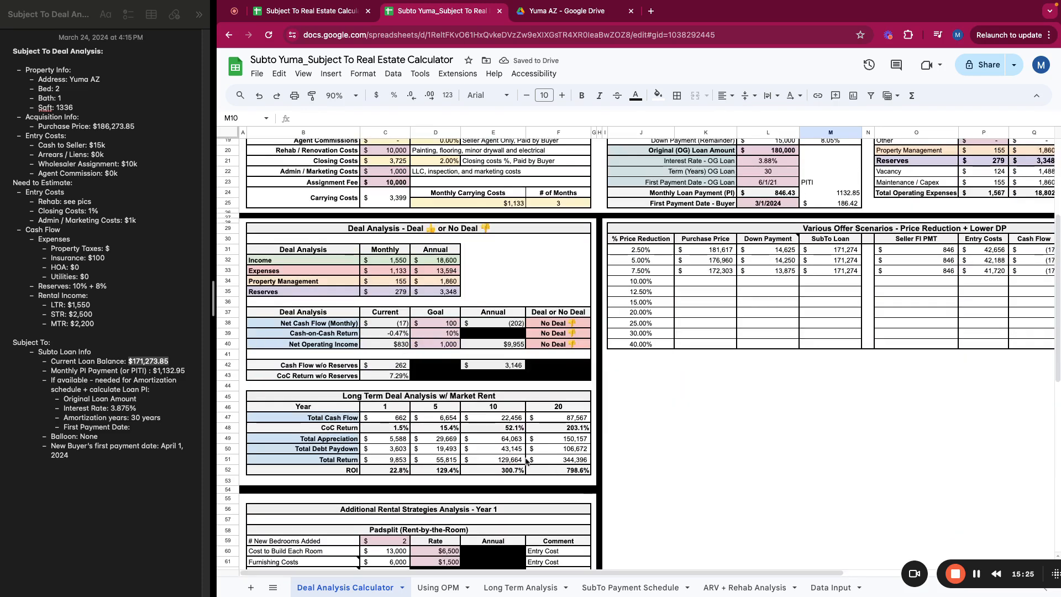
{"action": "left_click_drag", "start_coordinate": [352, 397], "coordinate": [548, 474]}
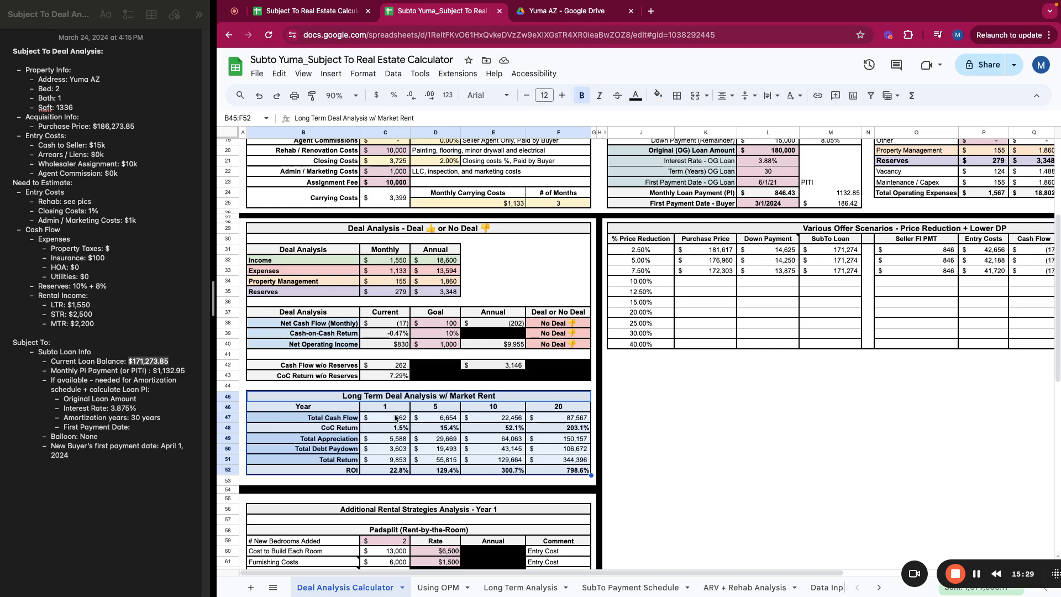
{"action": "left_click", "coordinate": [497, 417]}
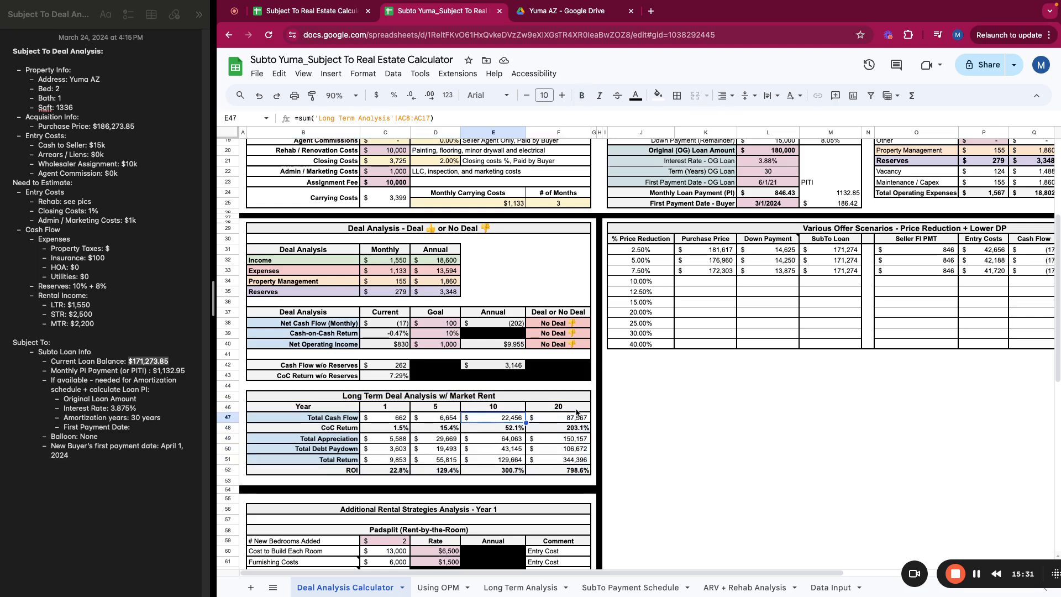
{"action": "left_click", "coordinate": [381, 419]}
{"action": "scroll", "coordinate": [821, 197], "scroll_direction": "up", "scroll_amount": 5}
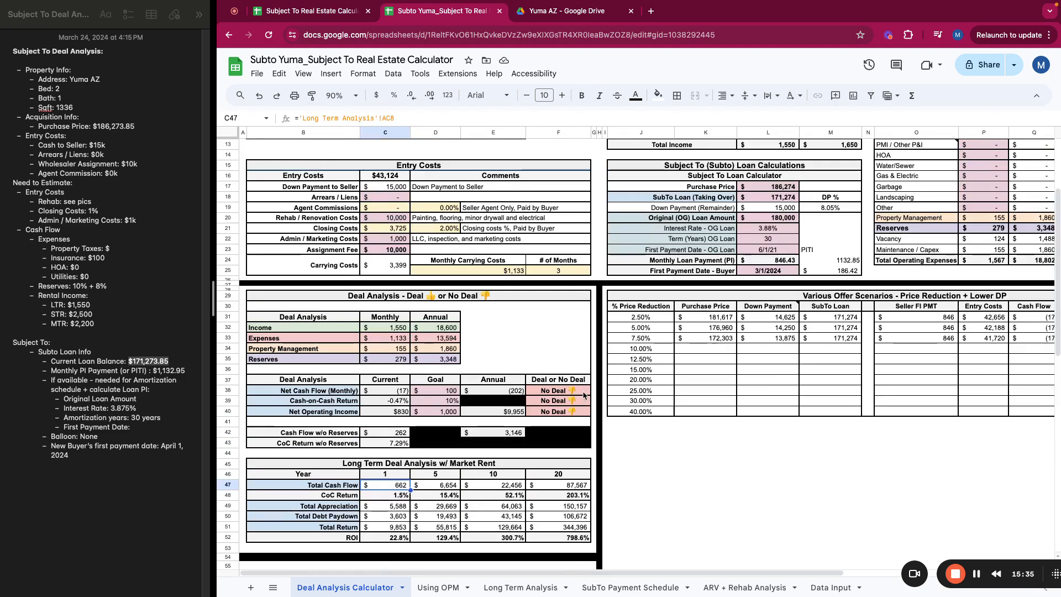
Compare the current deal analysis with the long-term cash-on-cash return, appreciation, debt paydown, total return and ROI.
{"action": "scroll", "coordinate": [403, 379], "scroll_direction": "down", "scroll_amount": 3}
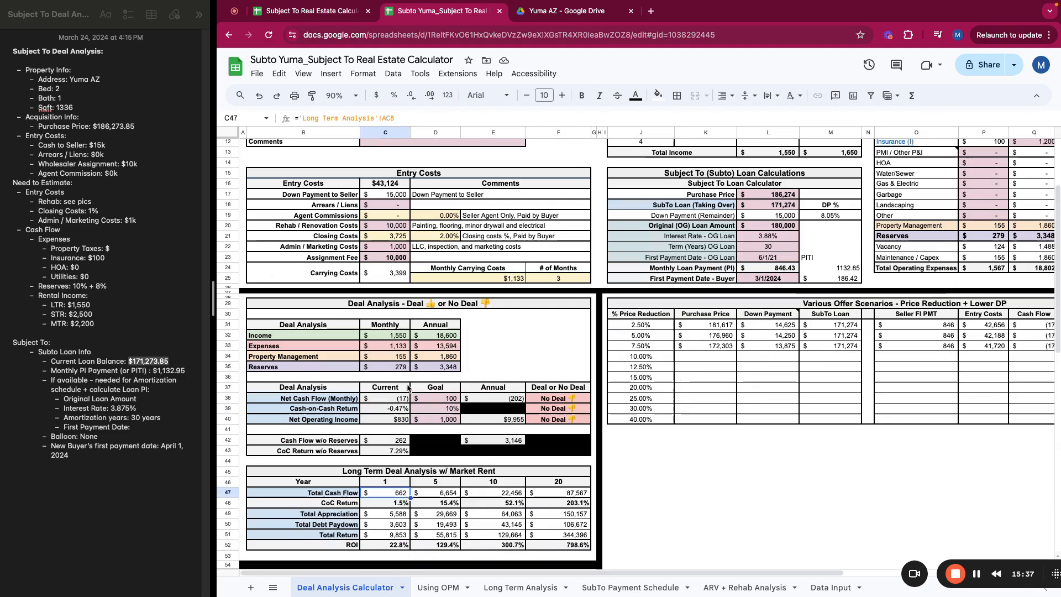
{"action": "scroll", "coordinate": [404, 379], "scroll_direction": "down", "scroll_amount": 1}
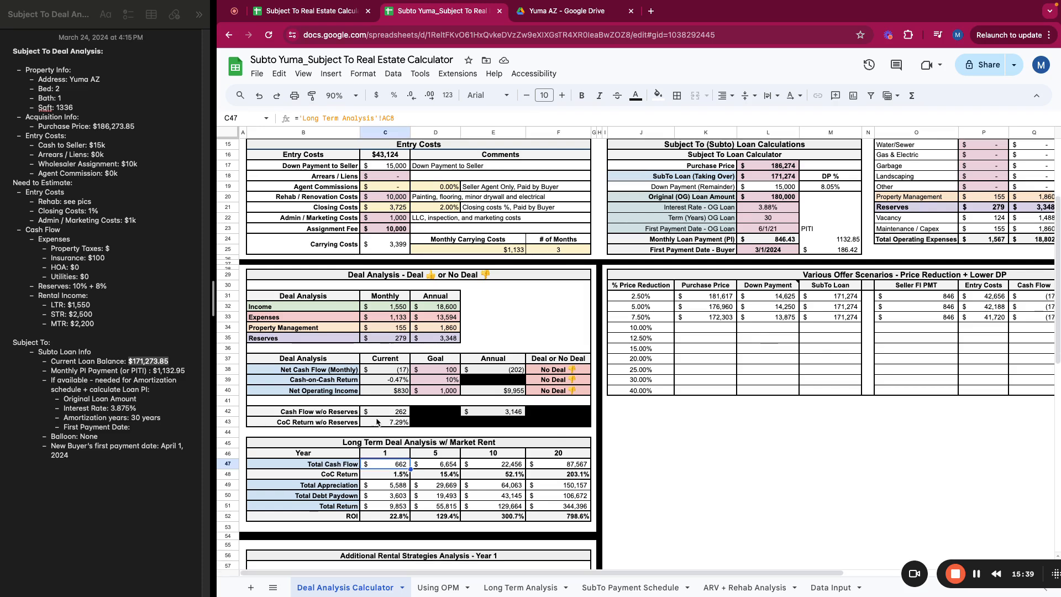
{"action": "scroll", "coordinate": [392, 473], "scroll_direction": "down", "scroll_amount": 1}
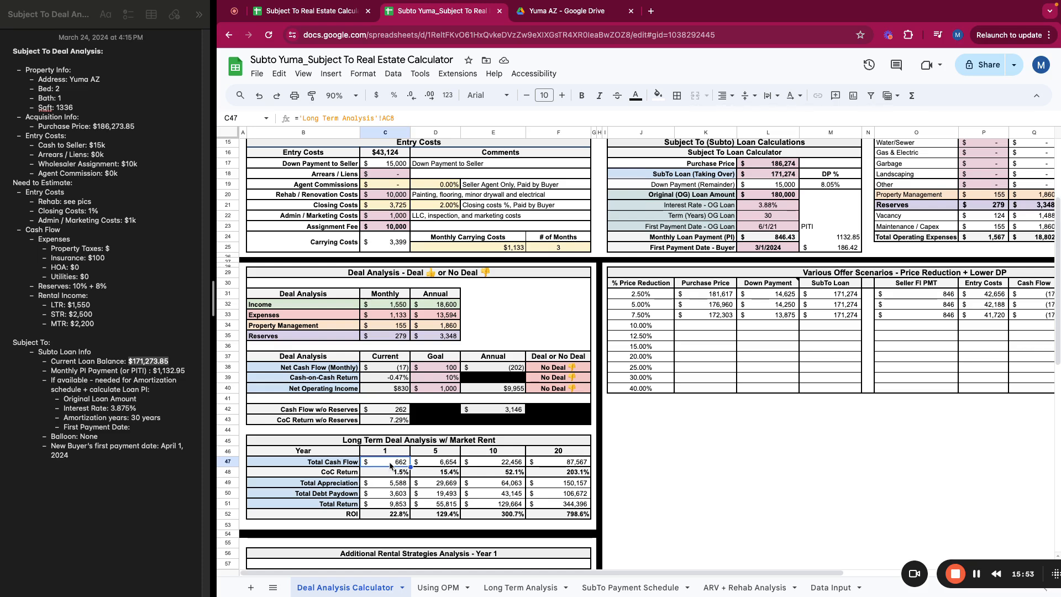
{"action": "scroll", "coordinate": [387, 467], "scroll_direction": "down", "scroll_amount": 1}
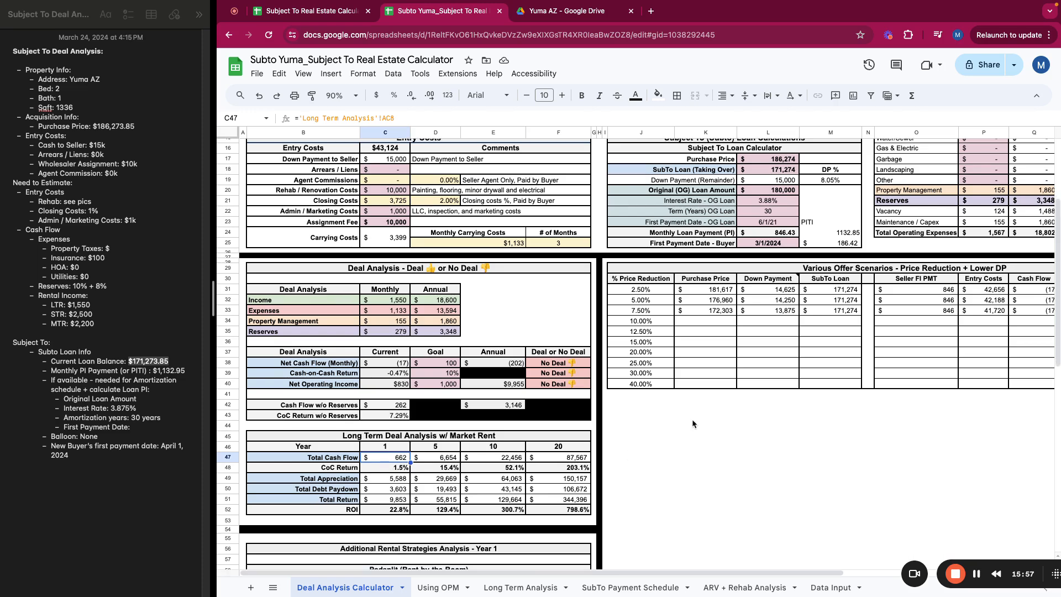
{"action": "scroll", "coordinate": [695, 423], "scroll_direction": "up", "scroll_amount": 4}
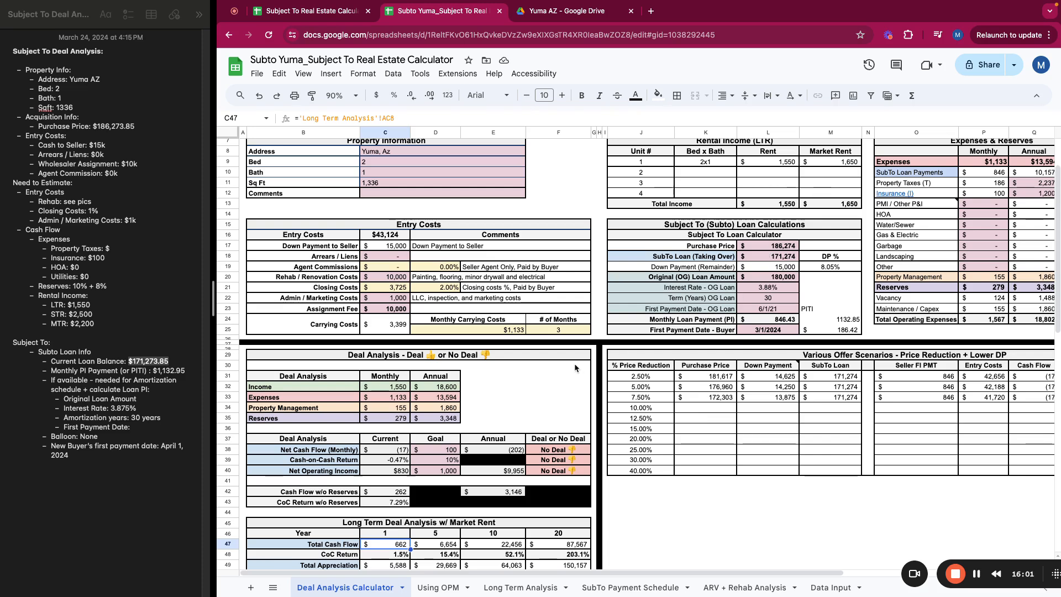
{"action": "scroll", "coordinate": [574, 363], "scroll_direction": "down", "scroll_amount": 3}
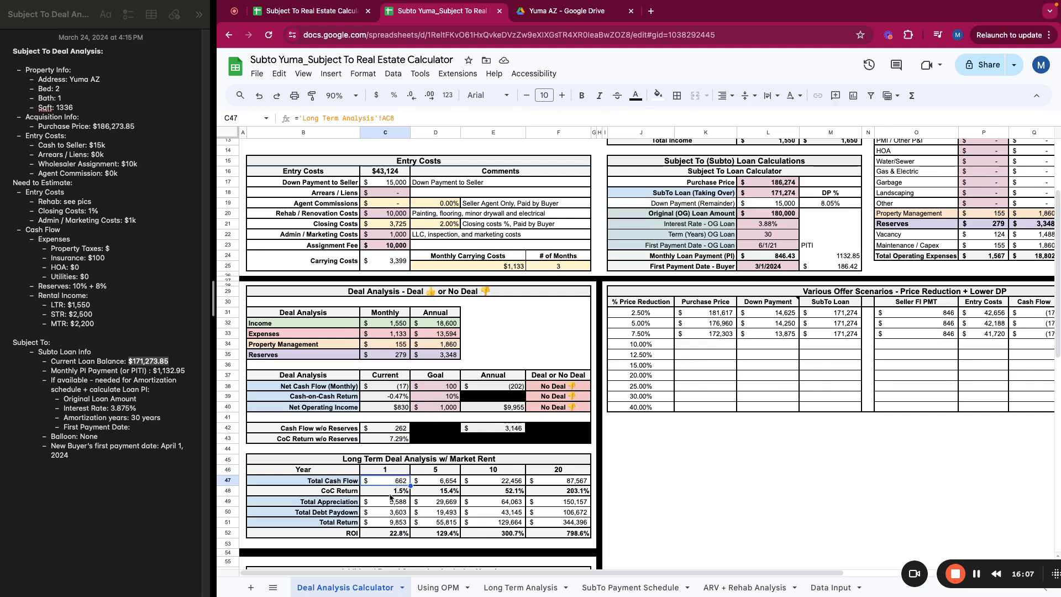
{"action": "scroll", "coordinate": [390, 497], "scroll_direction": "down", "scroll_amount": 3}
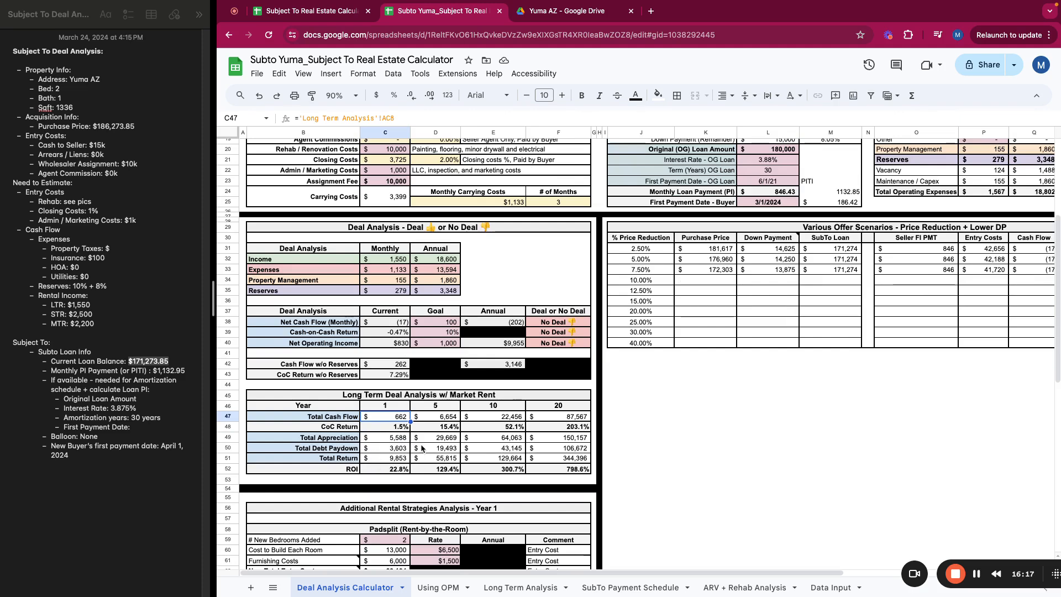
{"action": "scroll", "coordinate": [421, 448], "scroll_direction": "down", "scroll_amount": 1}
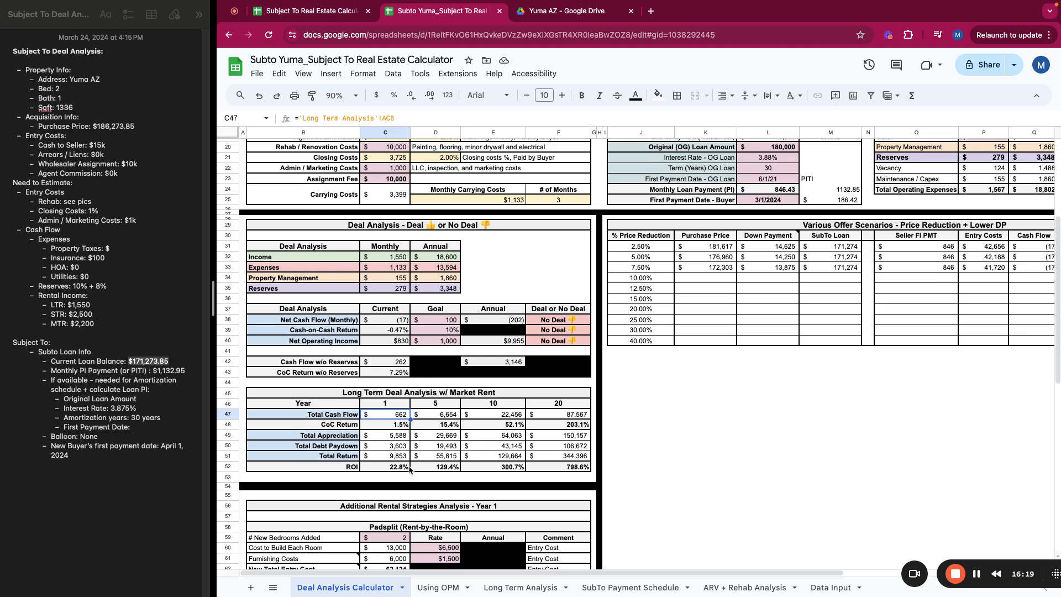
Examine the Padsplit (Rent-by-the-Room) analysis alongside the long-term results, the unit's bed and bath layout, and the square footage.
{"action": "scroll", "coordinate": [409, 470], "scroll_direction": "down", "scroll_amount": 1}
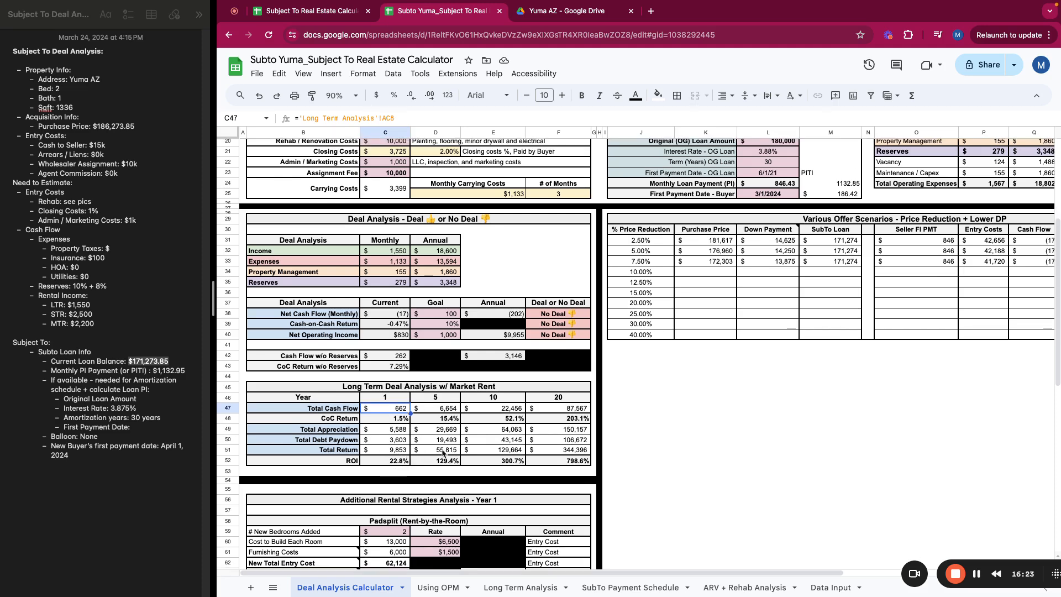
{"action": "scroll", "coordinate": [423, 449], "scroll_direction": "down", "scroll_amount": 5}
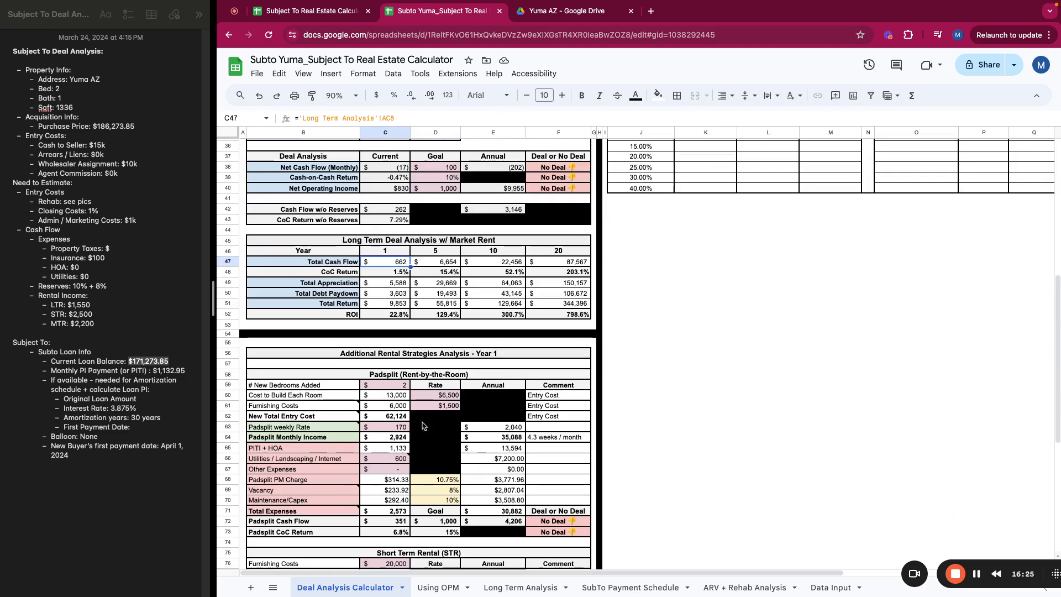
{"action": "scroll", "coordinate": [423, 426], "scroll_direction": "down", "scroll_amount": 1}
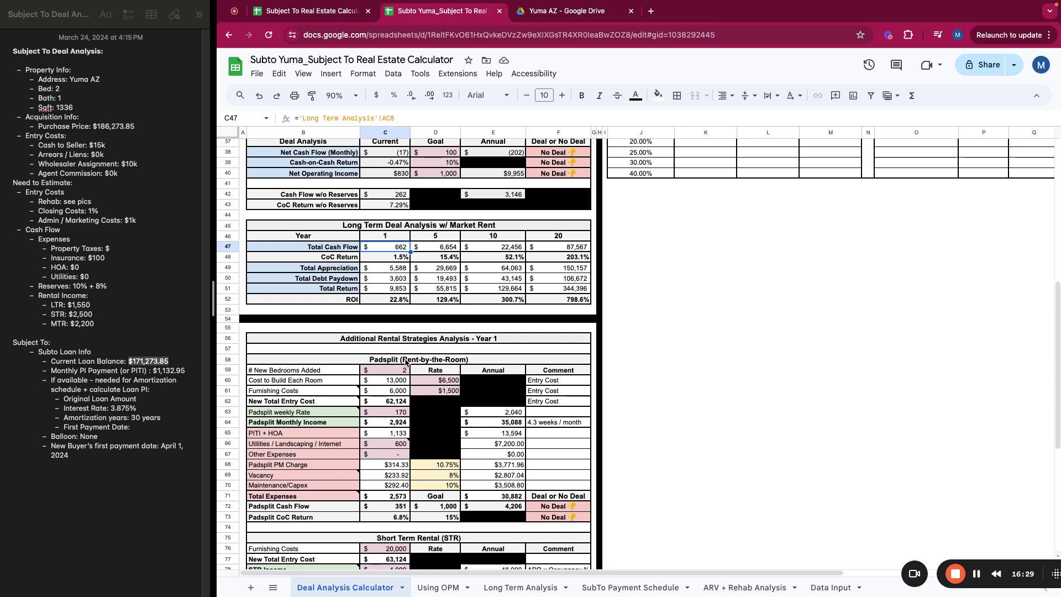
{"action": "scroll", "coordinate": [417, 379], "scroll_direction": "up", "scroll_amount": 12}
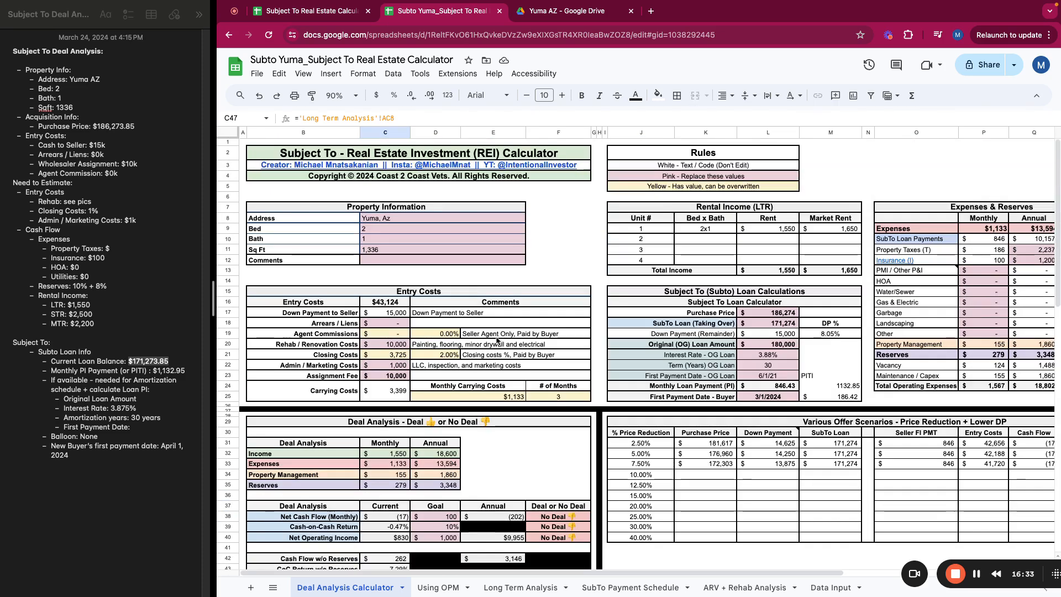
{"action": "left_click", "coordinate": [708, 232]}
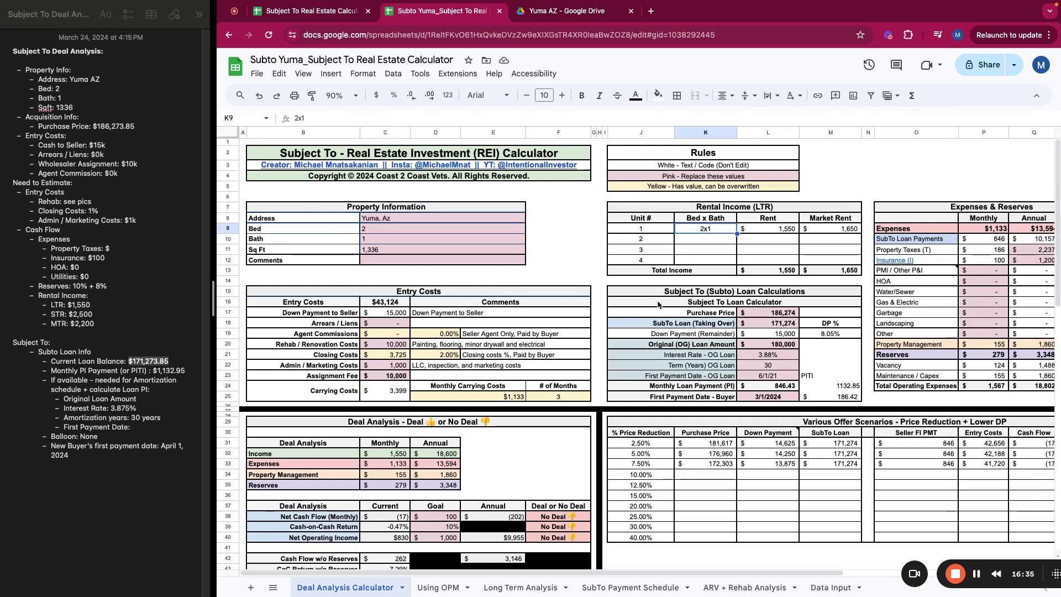
{"action": "left_click", "coordinate": [393, 253]}
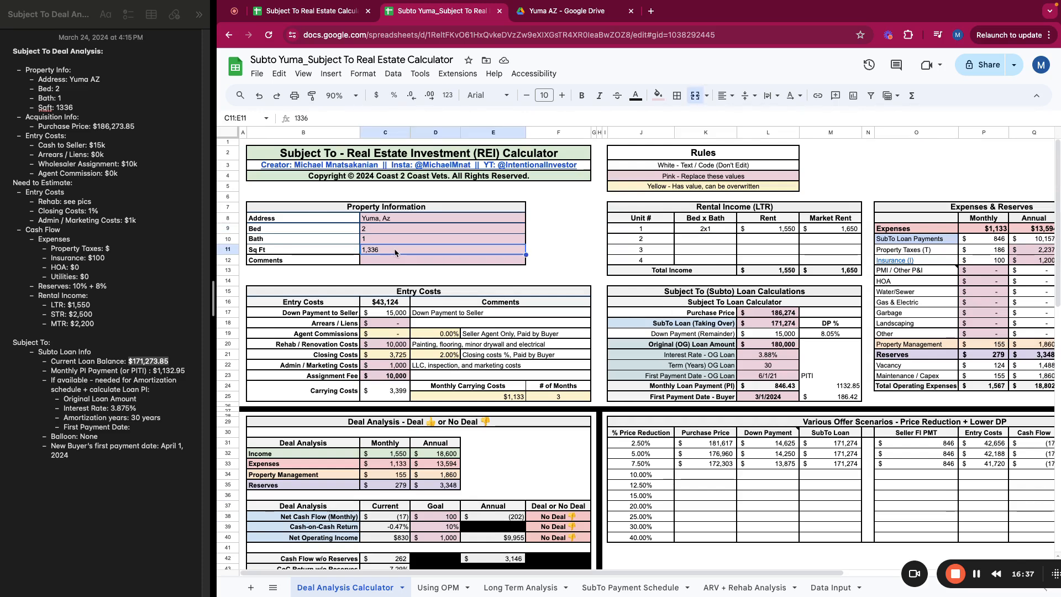
{"action": "scroll", "coordinate": [384, 314], "scroll_direction": "down", "scroll_amount": 2}
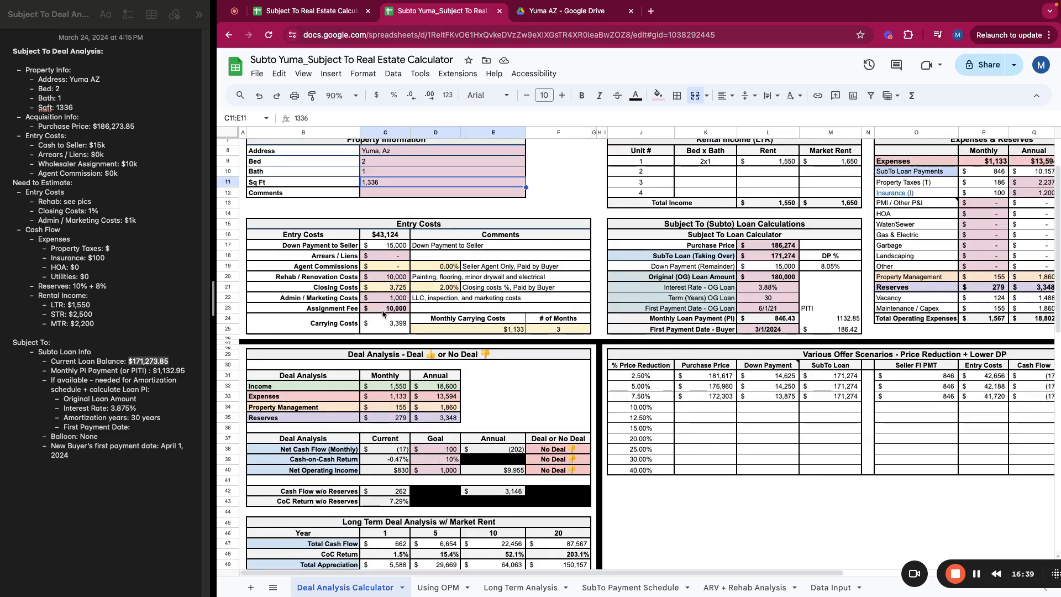
{"action": "scroll", "coordinate": [383, 314], "scroll_direction": "down", "scroll_amount": 2}
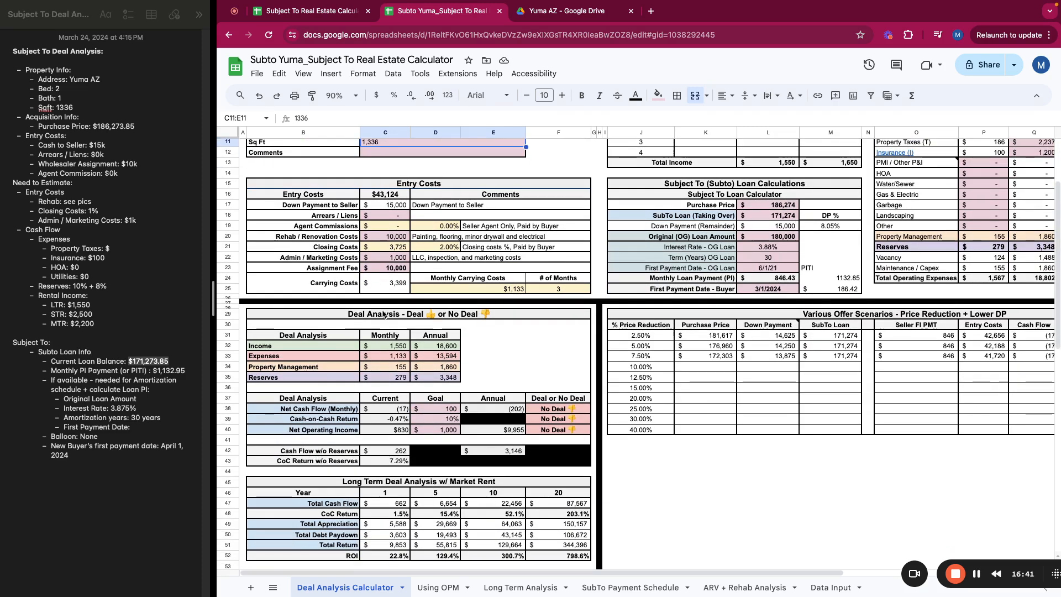
{"action": "scroll", "coordinate": [407, 314], "scroll_direction": "down", "scroll_amount": 3}
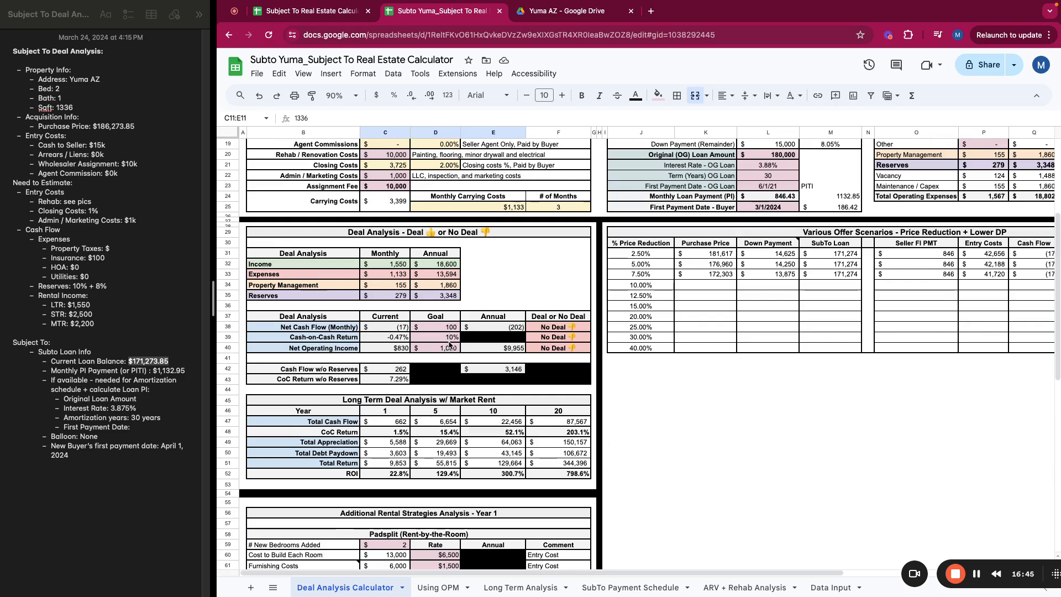
{"action": "scroll", "coordinate": [434, 348], "scroll_direction": "down", "scroll_amount": 5}
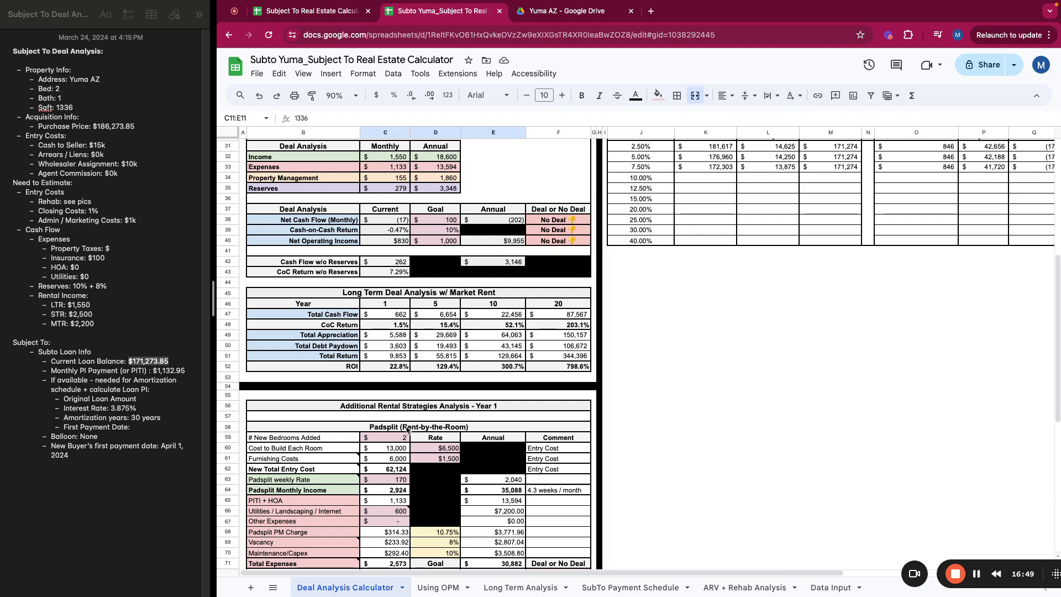
Set the monthly STR Income in the Short Term Rental section to 2,500, matching the STR estimate in the deal notes.
{"action": "scroll", "coordinate": [408, 429], "scroll_direction": "down", "scroll_amount": 5}
{"action": "scroll", "coordinate": [419, 429], "scroll_direction": "down", "scroll_amount": 8}
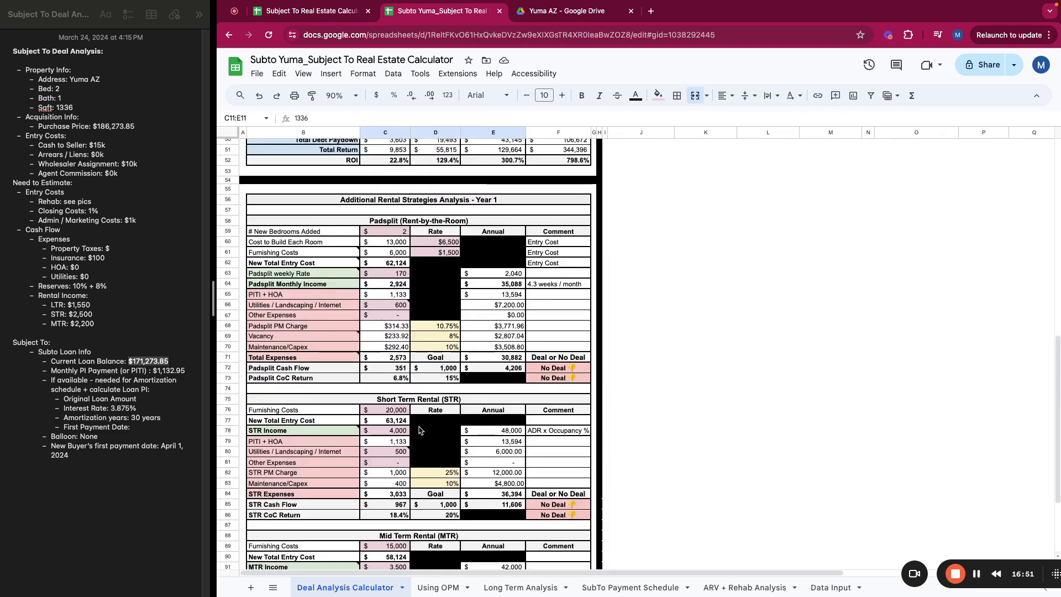
{"action": "left_click_drag", "start_coordinate": [369, 278], "coordinate": [371, 285]}
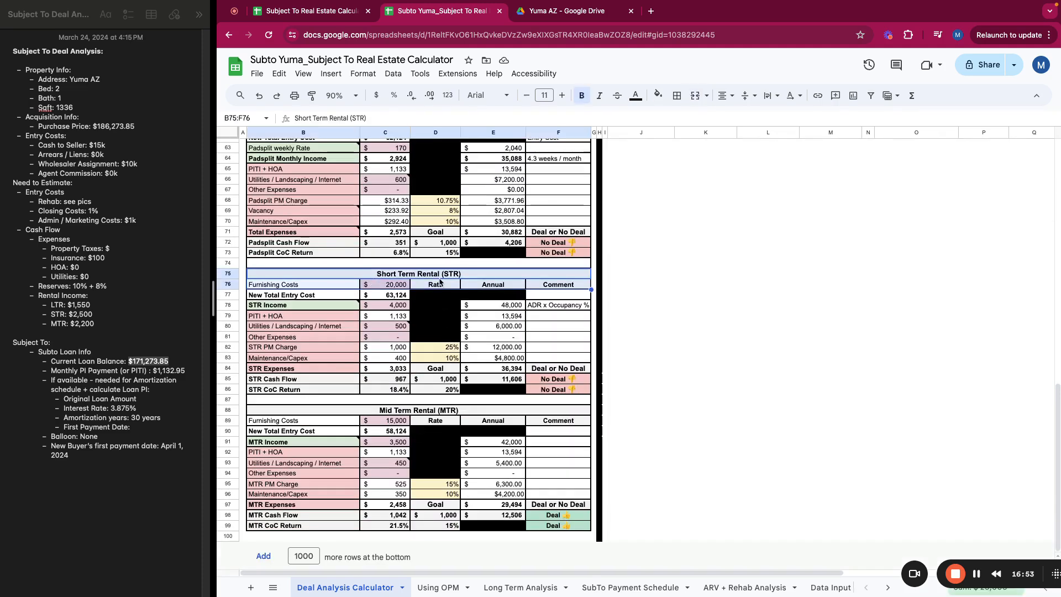
{"action": "left_click", "coordinate": [485, 308]}
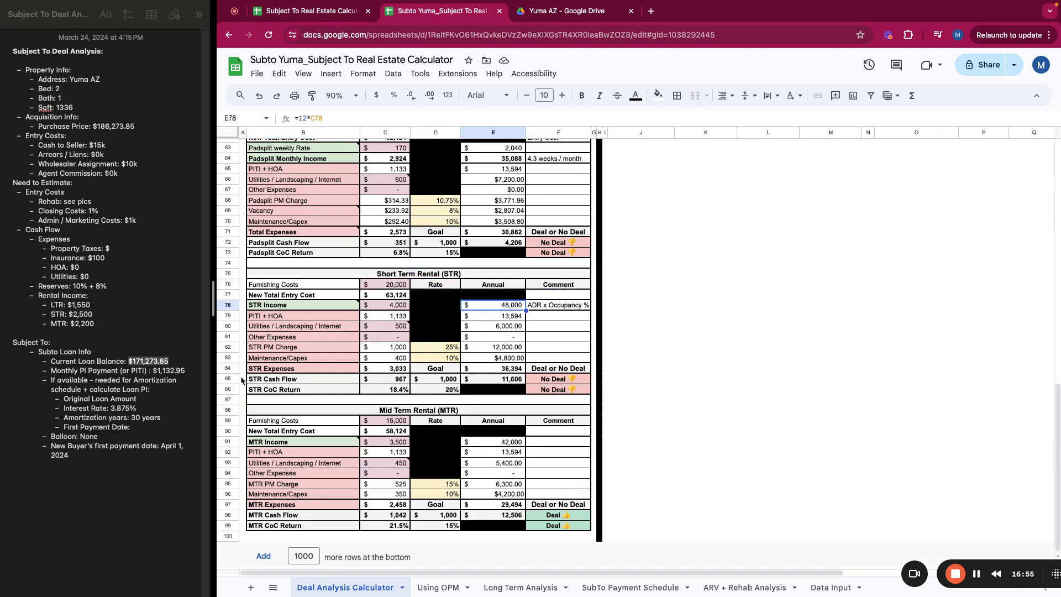
{"action": "left_click", "coordinate": [94, 322]}
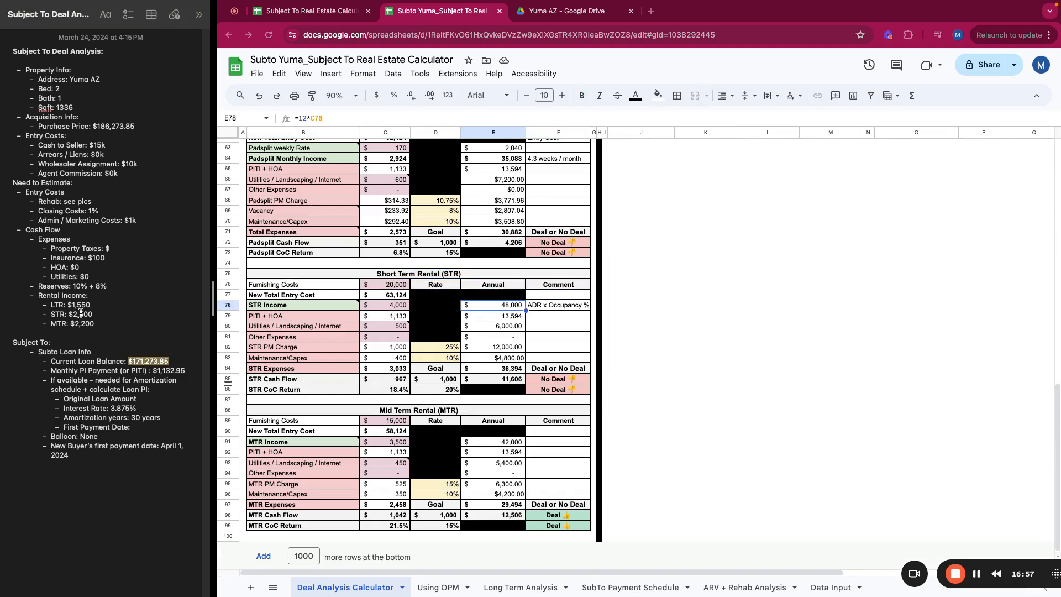
{"action": "left_click", "coordinate": [378, 313]}
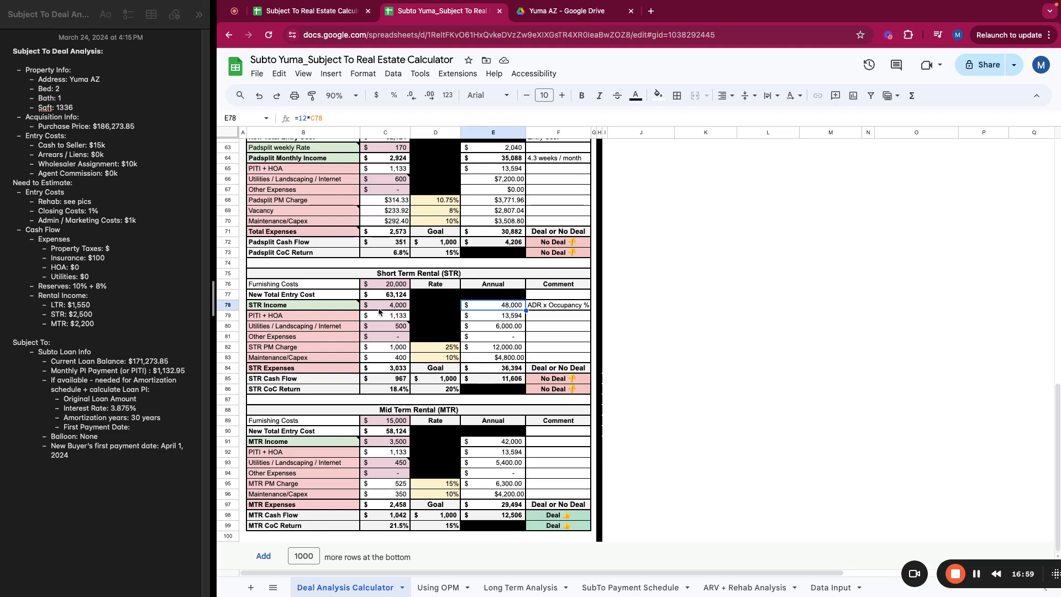
{"action": "type", "text": "2500"}
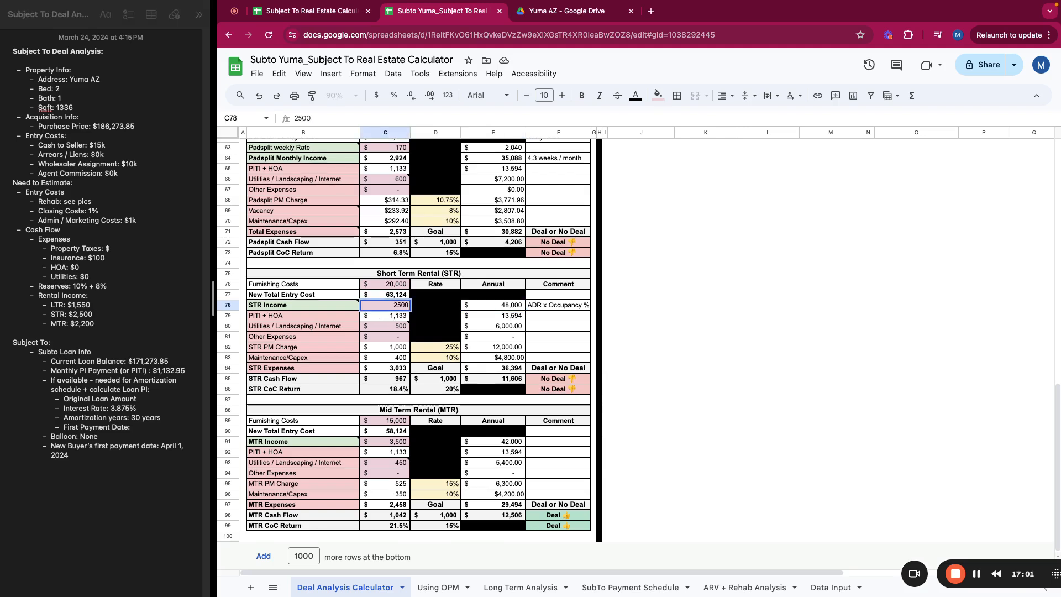
{"action": "key", "text": "Return"}
Check how the STR furnishing costs and the Entry Costs total make up the STR New Total Entry Cost.
{"action": "left_click", "coordinate": [383, 287]}
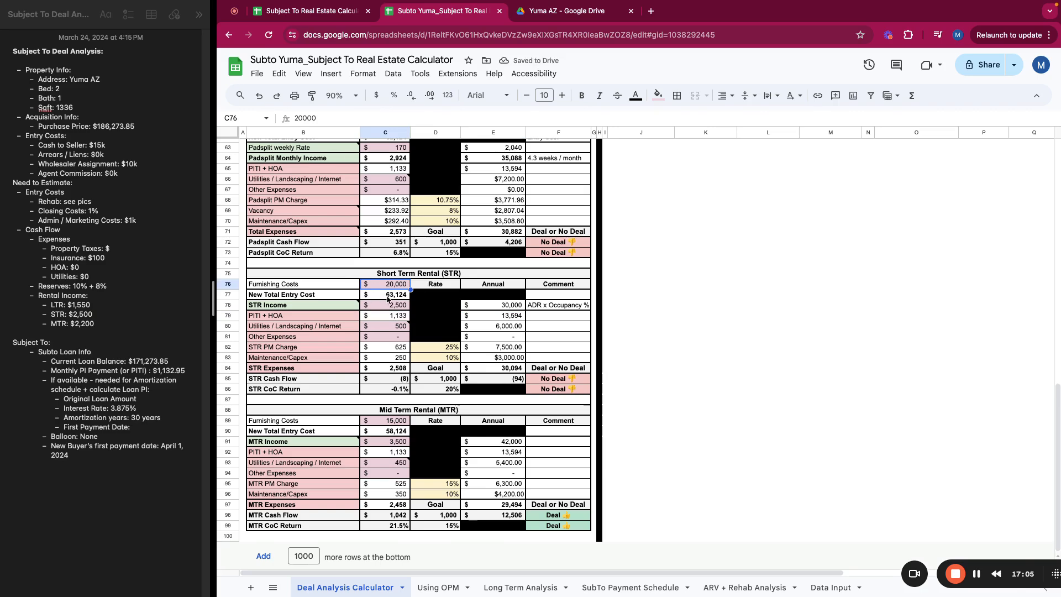
{"action": "left_click", "coordinate": [388, 297]}
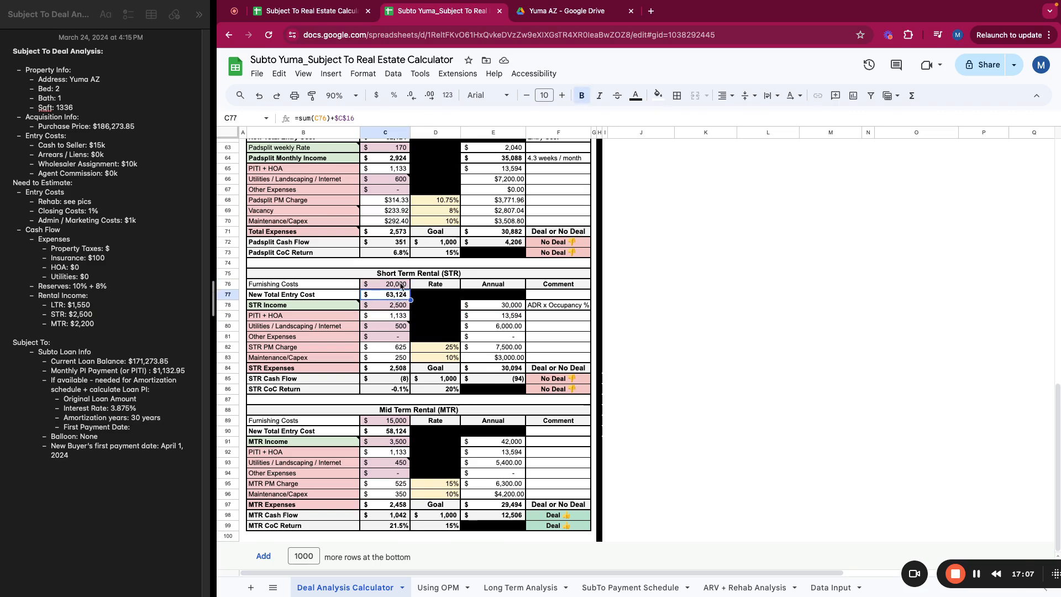
{"action": "scroll", "coordinate": [395, 288], "scroll_direction": "up", "scroll_amount": 15}
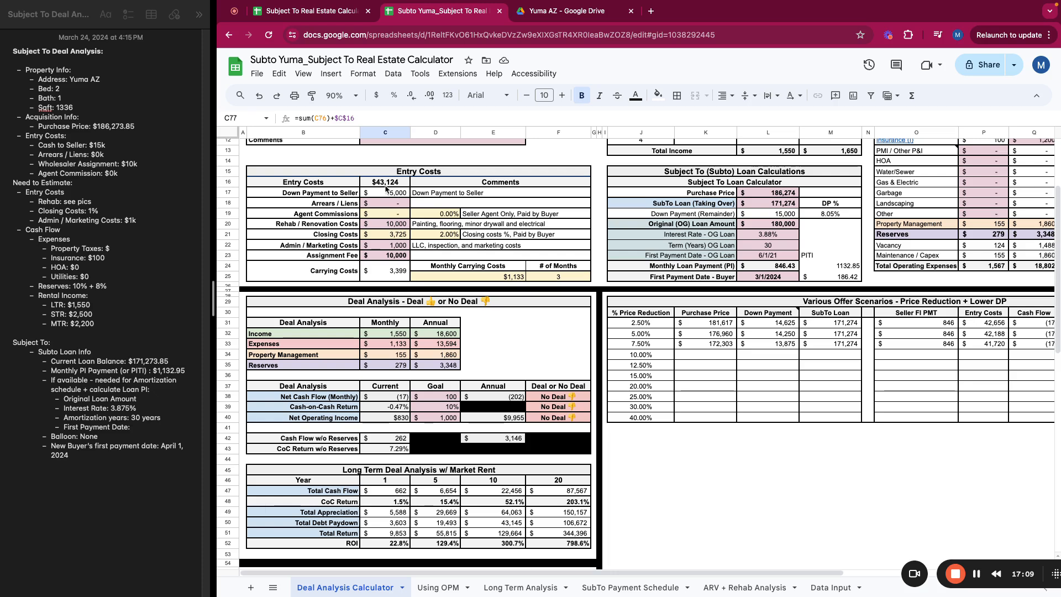
{"action": "scroll", "coordinate": [384, 312], "scroll_direction": "down", "scroll_amount": 10}
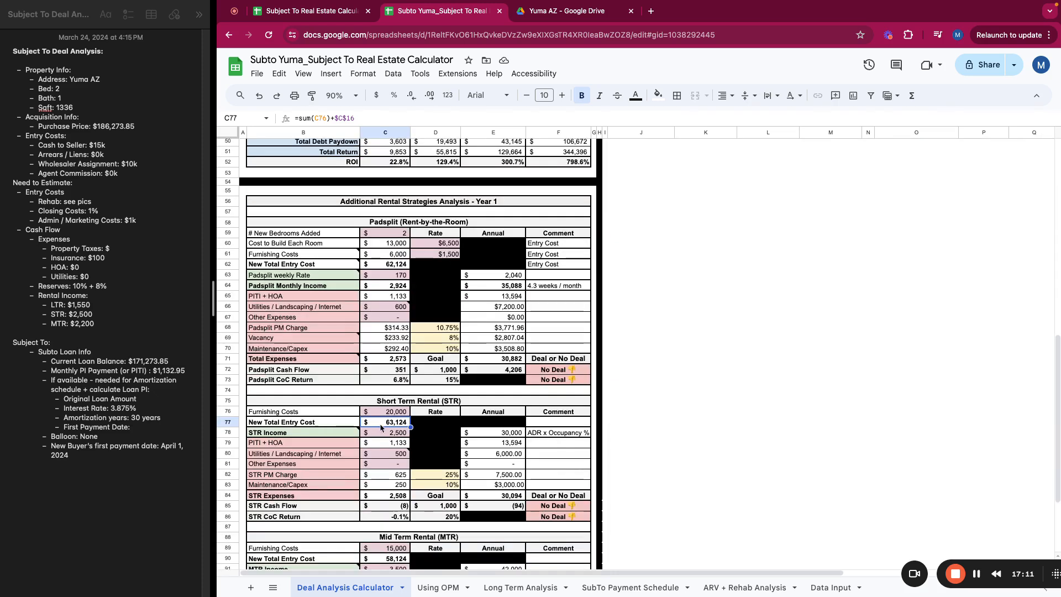
{"action": "scroll", "coordinate": [381, 427], "scroll_direction": "down", "scroll_amount": 1}
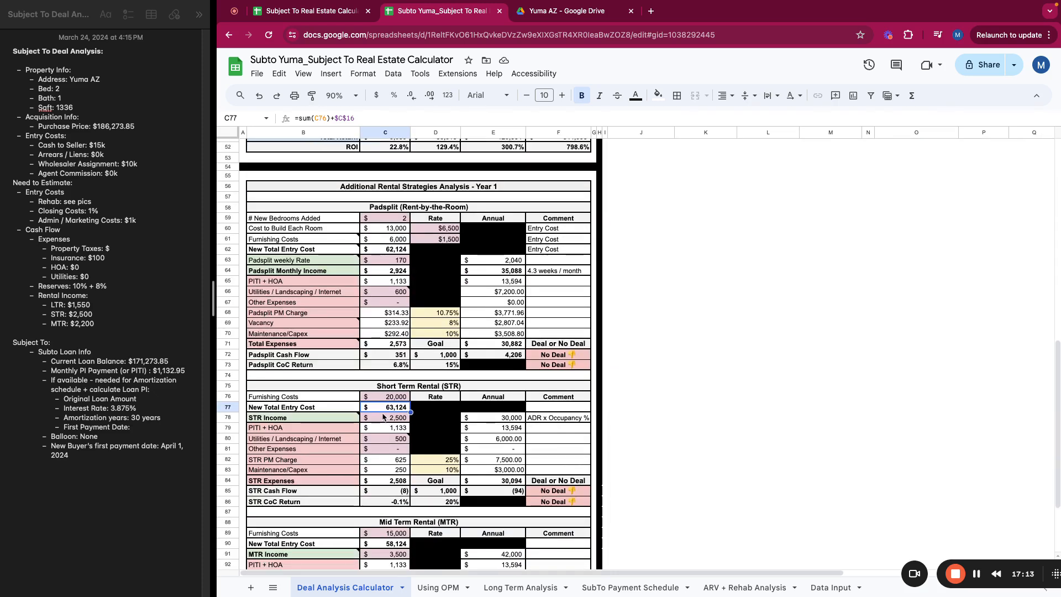
{"action": "scroll", "coordinate": [383, 418], "scroll_direction": "down", "scroll_amount": 2}
Review the STR income, the utilities, landscaping and internet cost, and the rates for PM charge and Maintenance/Capex.
{"action": "left_click", "coordinate": [385, 418]}
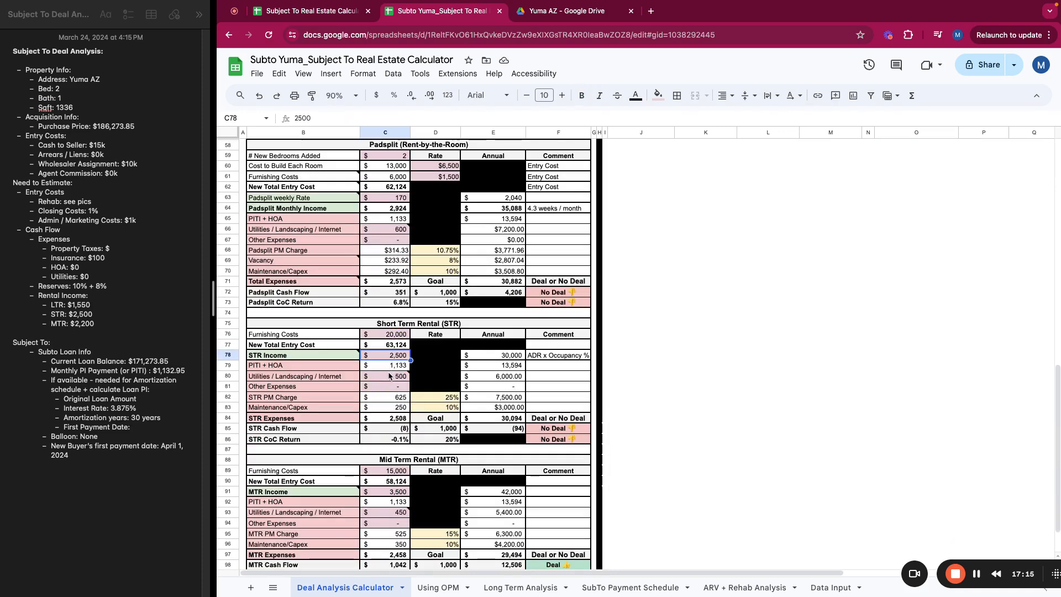
{"action": "left_click", "coordinate": [388, 377]}
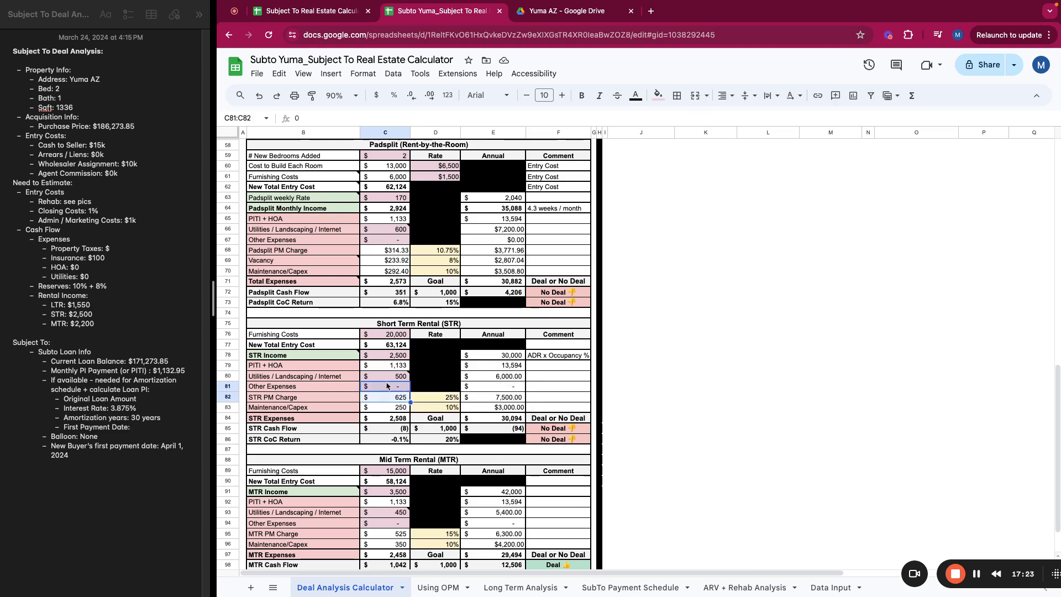
{"action": "scroll", "coordinate": [389, 377], "scroll_direction": "down", "scroll_amount": 1}
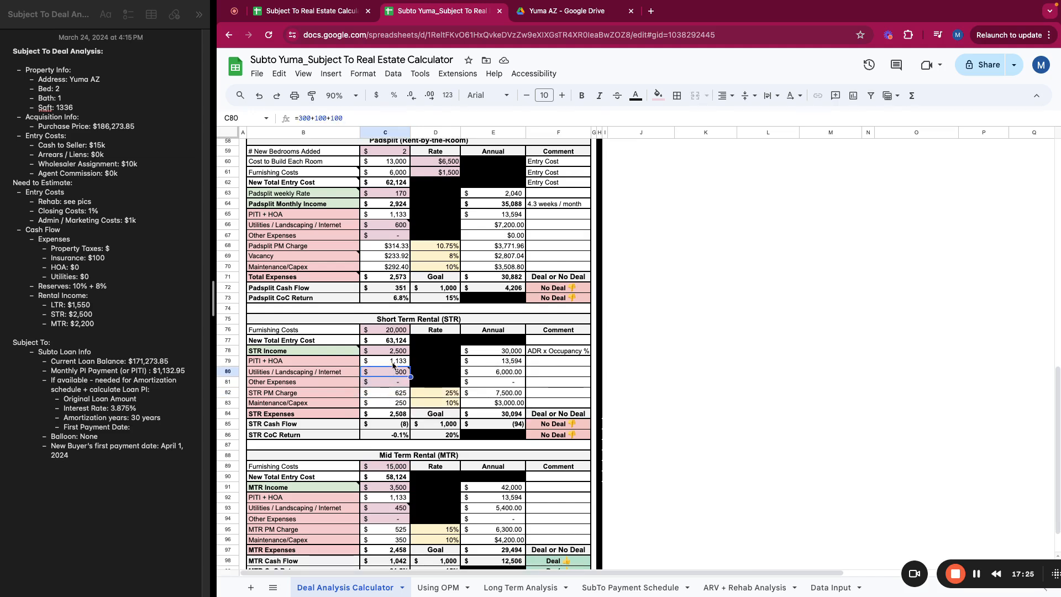
{"action": "scroll", "coordinate": [389, 377], "scroll_direction": "down", "scroll_amount": 1}
{"action": "left_click", "coordinate": [299, 381]}
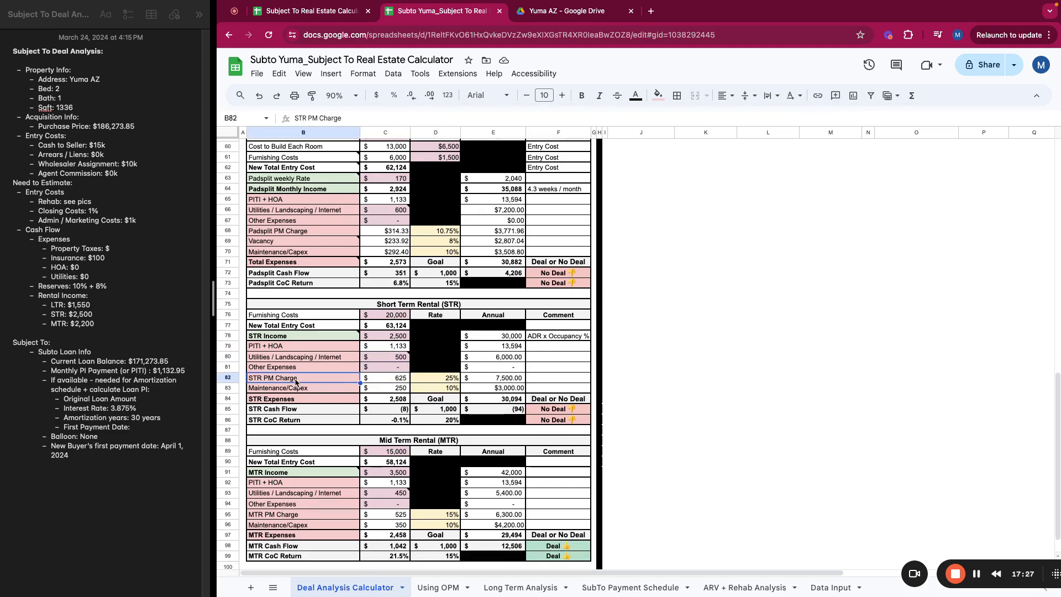
{"action": "left_click", "coordinate": [428, 377]}
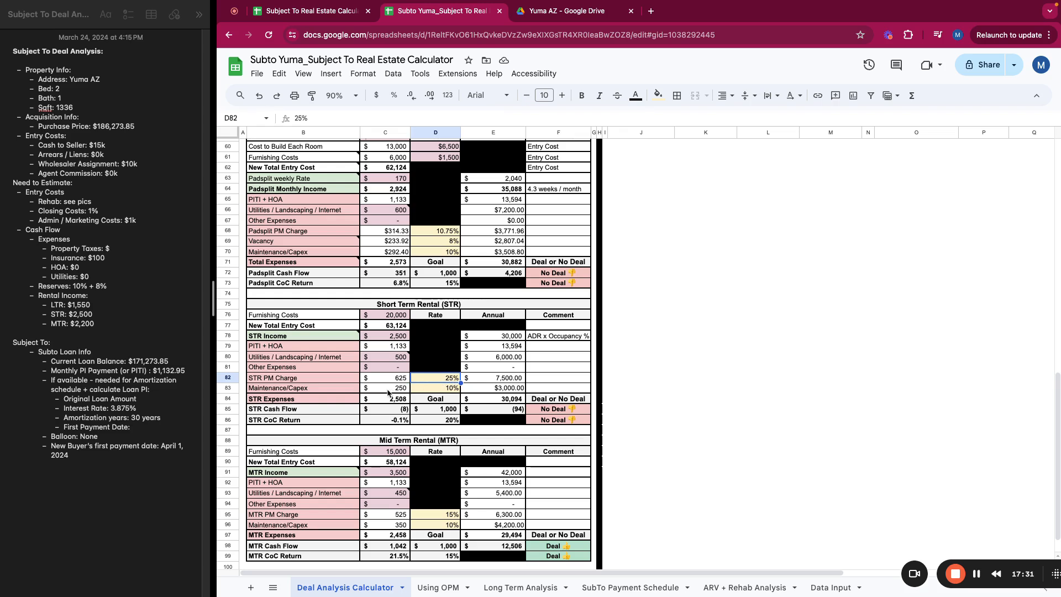
{"action": "left_click", "coordinate": [441, 390]}
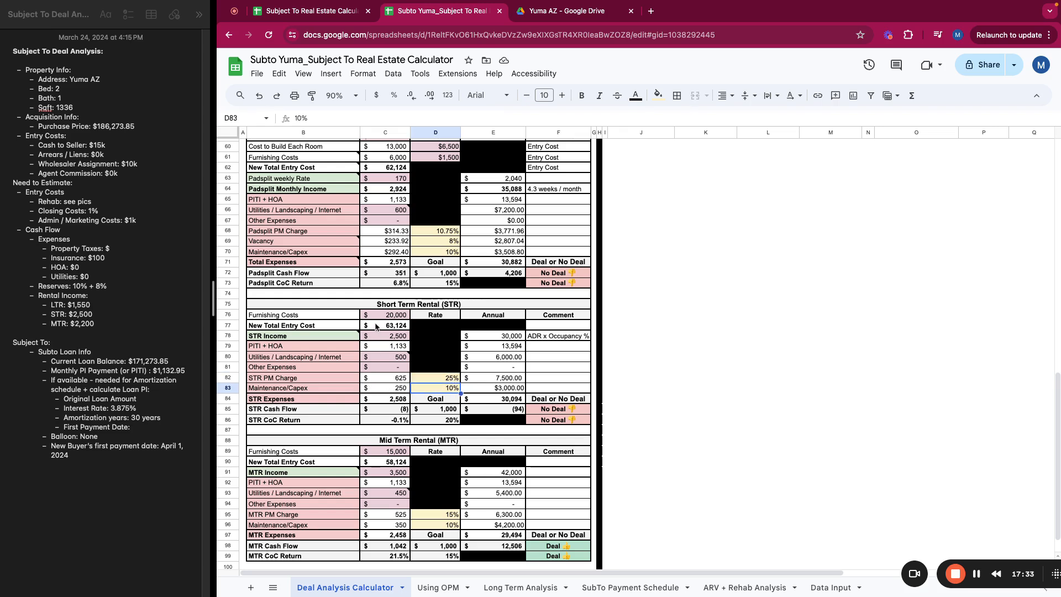
Read the note on the STR utilities cost and inspect the formula behind the monthly STR PM Charge.
{"action": "scroll", "coordinate": [393, 411], "scroll_direction": "down", "scroll_amount": 1}
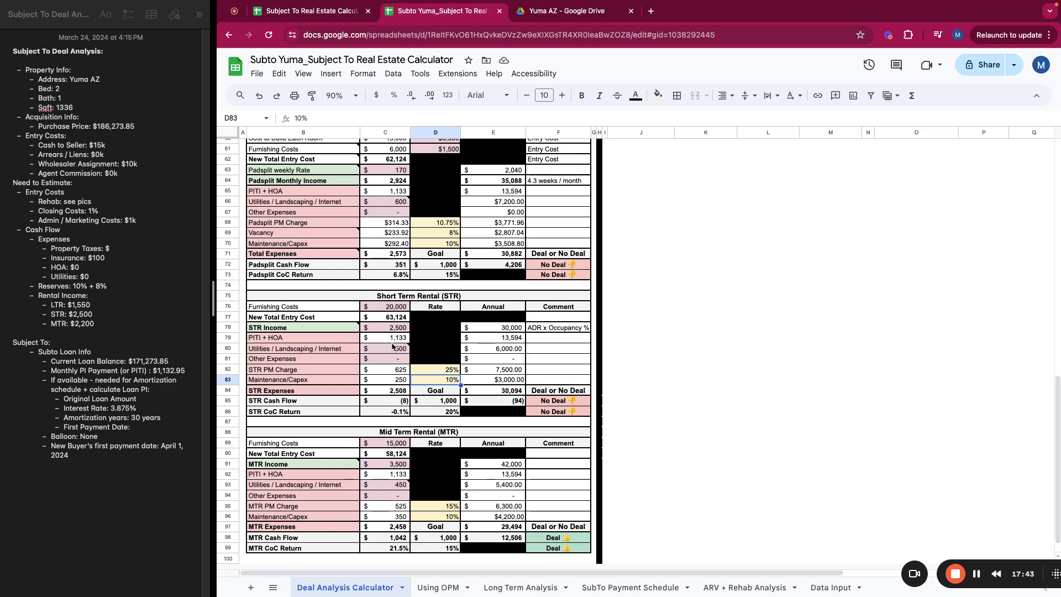
{"action": "mouse_move", "coordinate": [393, 346]}
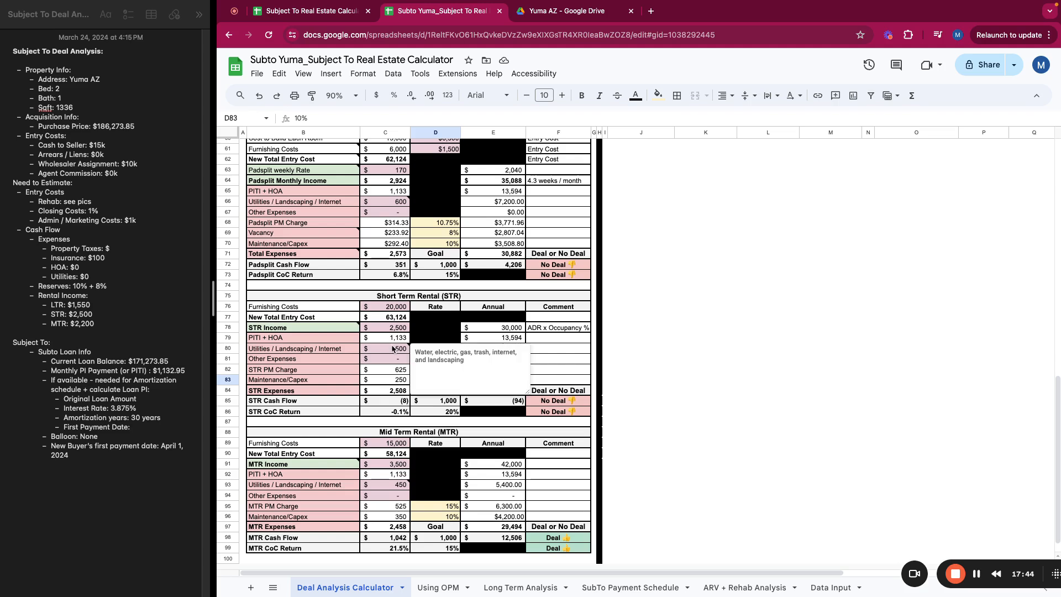
{"action": "left_click", "coordinate": [384, 377]}
{"action": "left_click", "coordinate": [381, 372]}
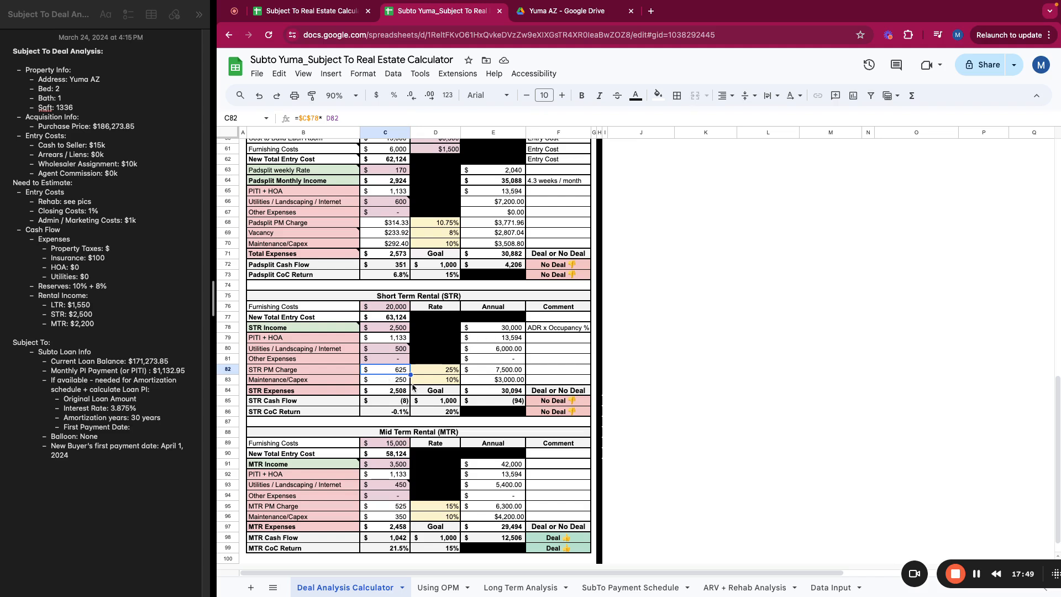
Compare the STR furnishing costs with the resulting STR cash flow and cash-on-cash return.
{"action": "scroll", "coordinate": [398, 392], "scroll_direction": "down", "scroll_amount": 1}
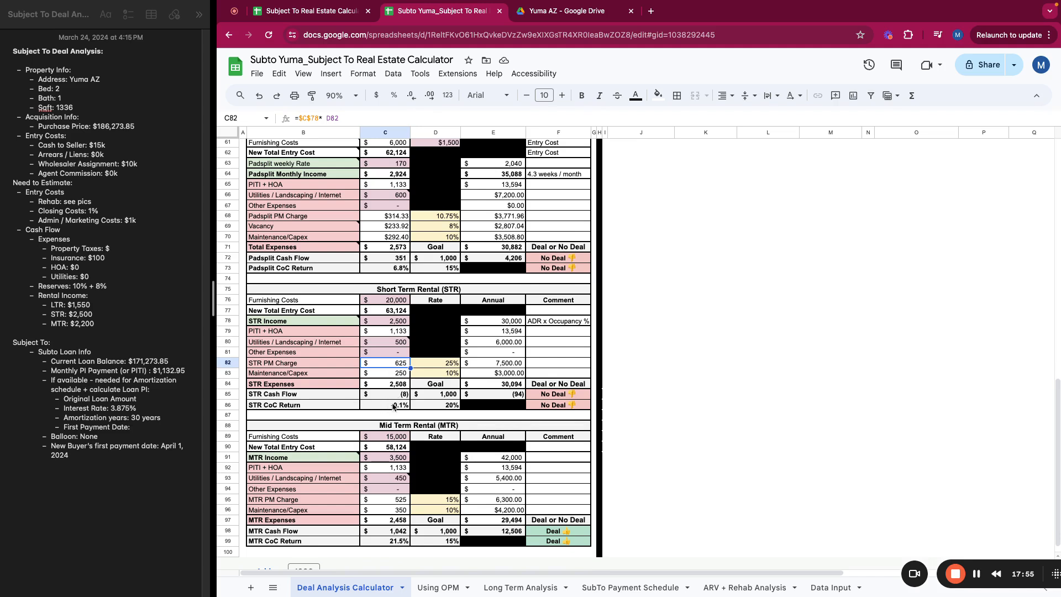
{"action": "left_click", "coordinate": [397, 302]}
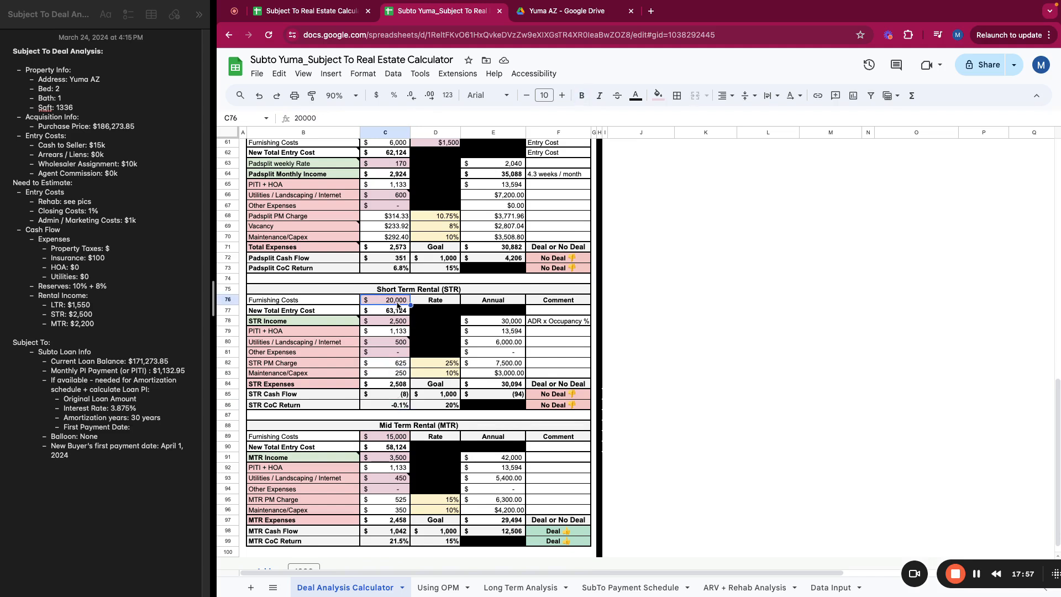
{"action": "left_click", "coordinate": [396, 393]}
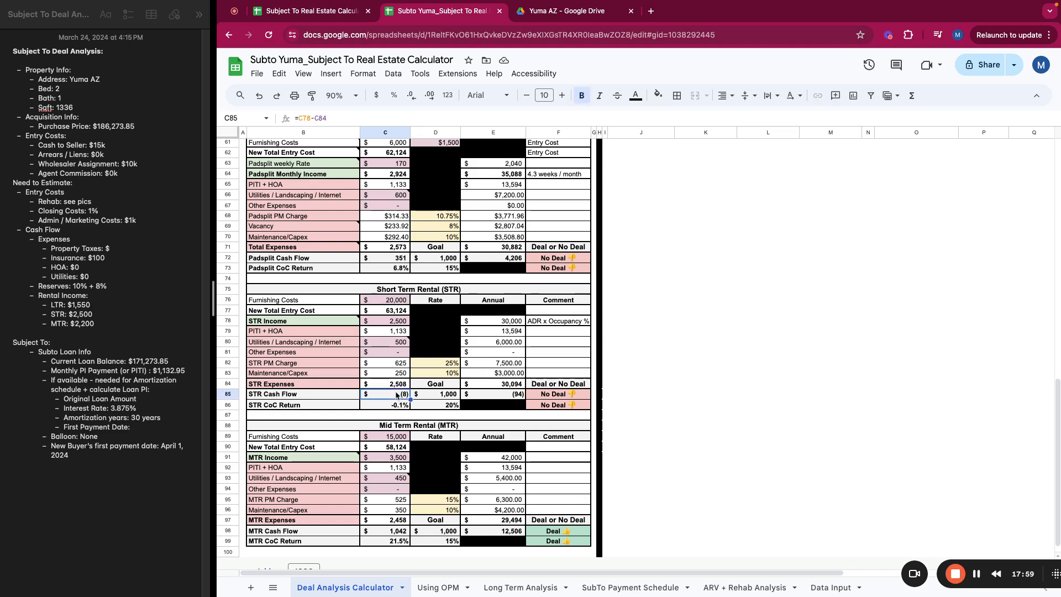
{"action": "scroll", "coordinate": [396, 390], "scroll_direction": "down", "scroll_amount": 1}
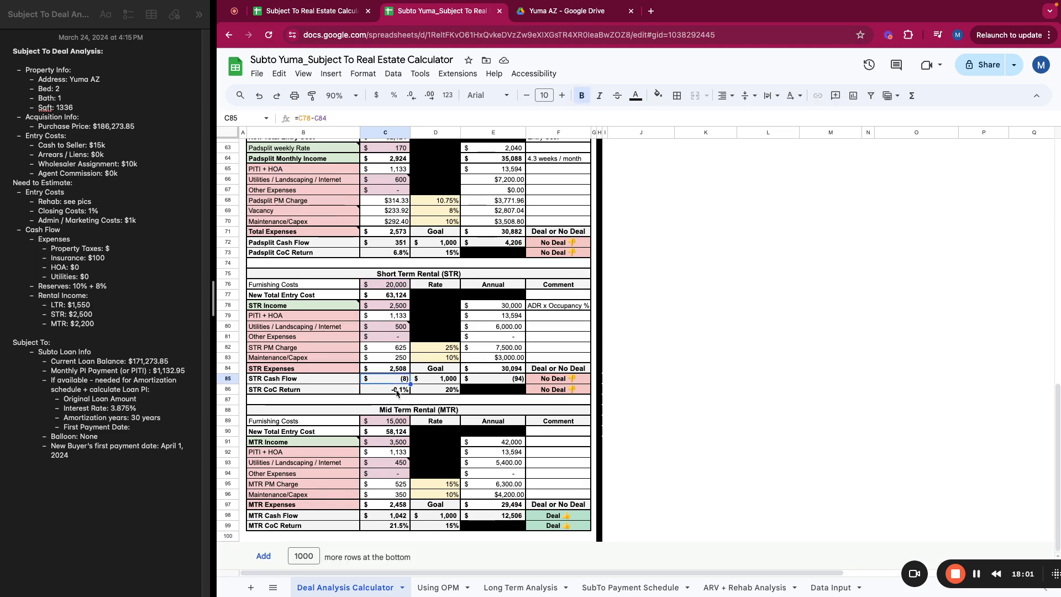
Check the MTR furnishing costs and set the monthly MTR Income to 2,200 in the Mid Term Rental section.
{"action": "left_click", "coordinate": [383, 424]}
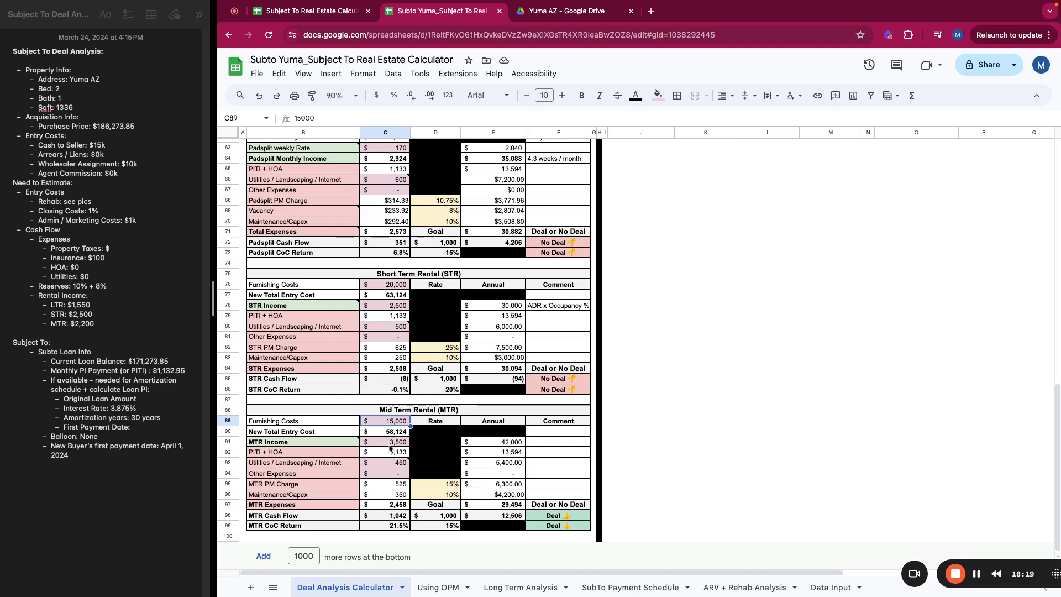
{"action": "left_click", "coordinate": [390, 444]}
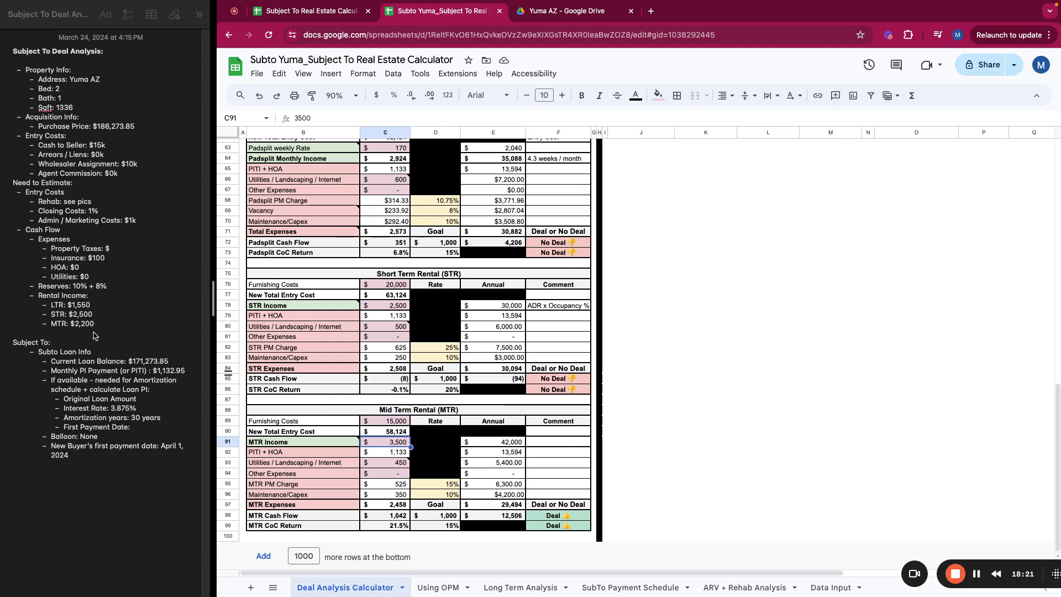
{"action": "type", "text": "2"}
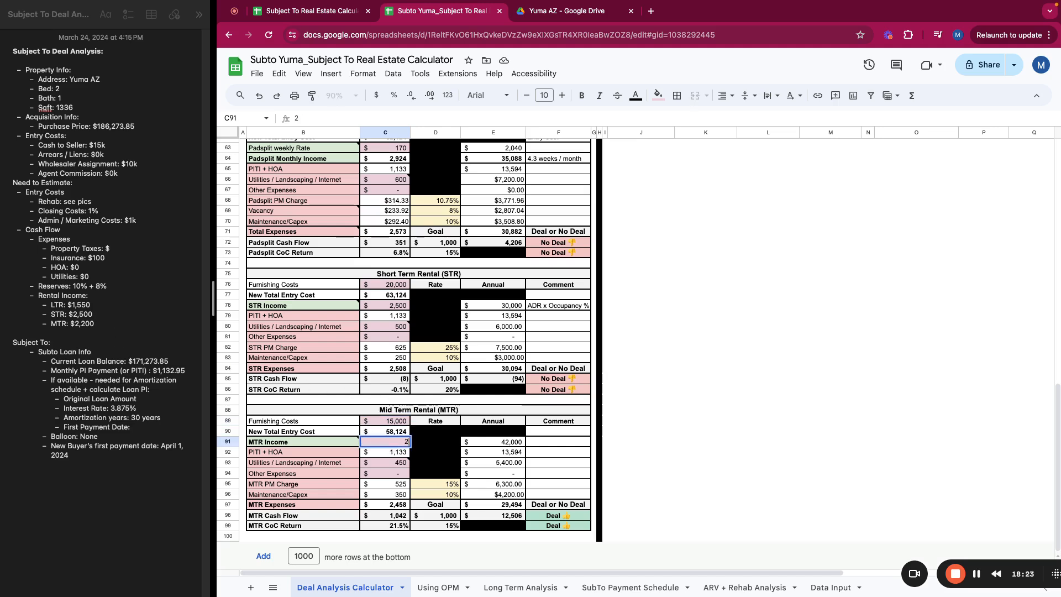
{"action": "type", "text": ",2000"}
{"action": "key", "text": "Return"}
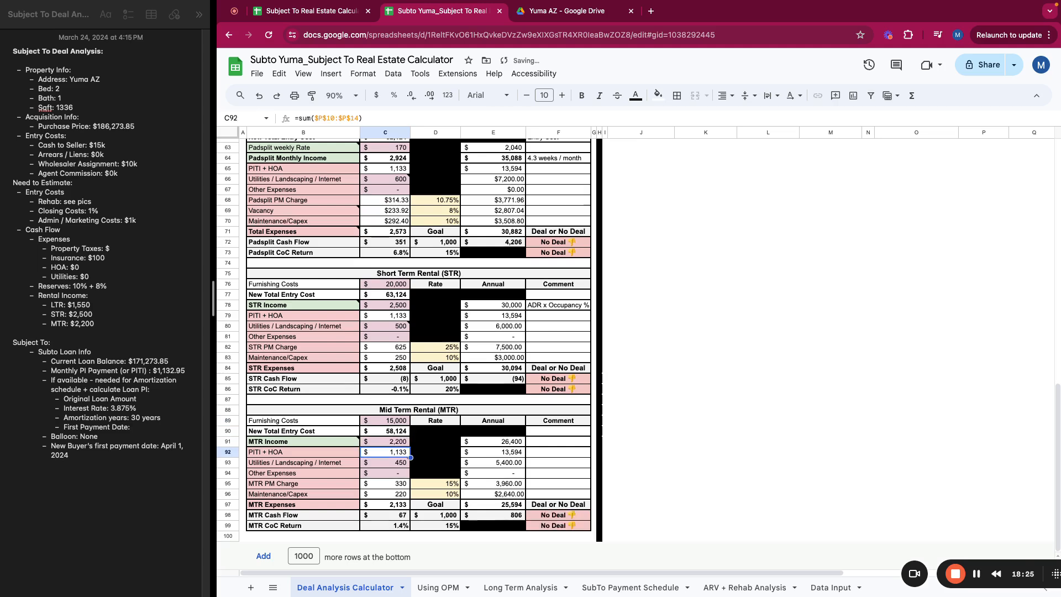
Review the MTR utilities cost, PM charge and total expenses, and the resulting MTR cash flow and cash-on-cash return.
{"action": "left_click", "coordinate": [395, 467]}
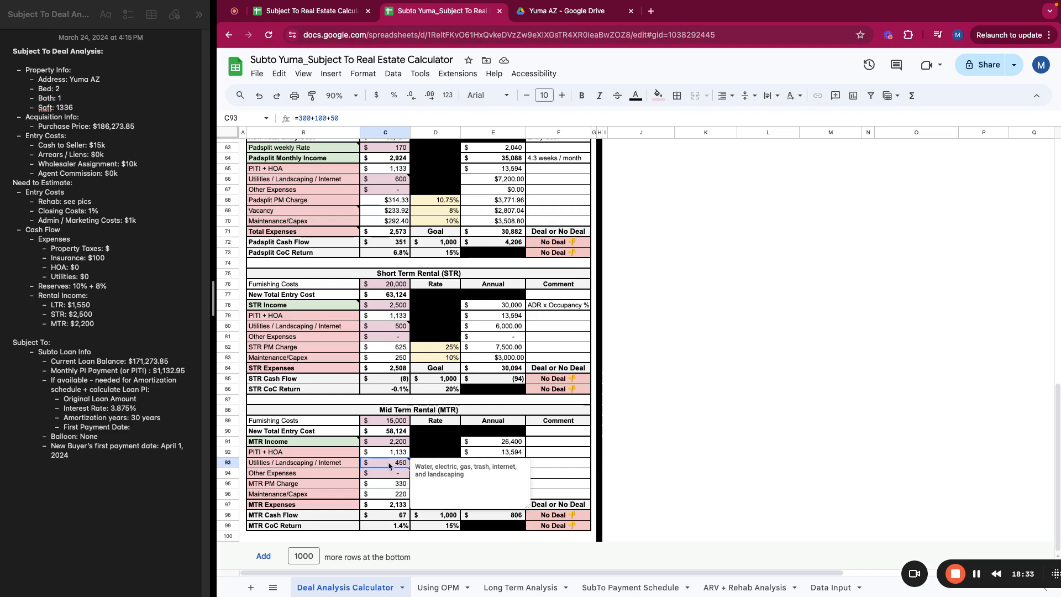
{"action": "left_click", "coordinate": [392, 487]}
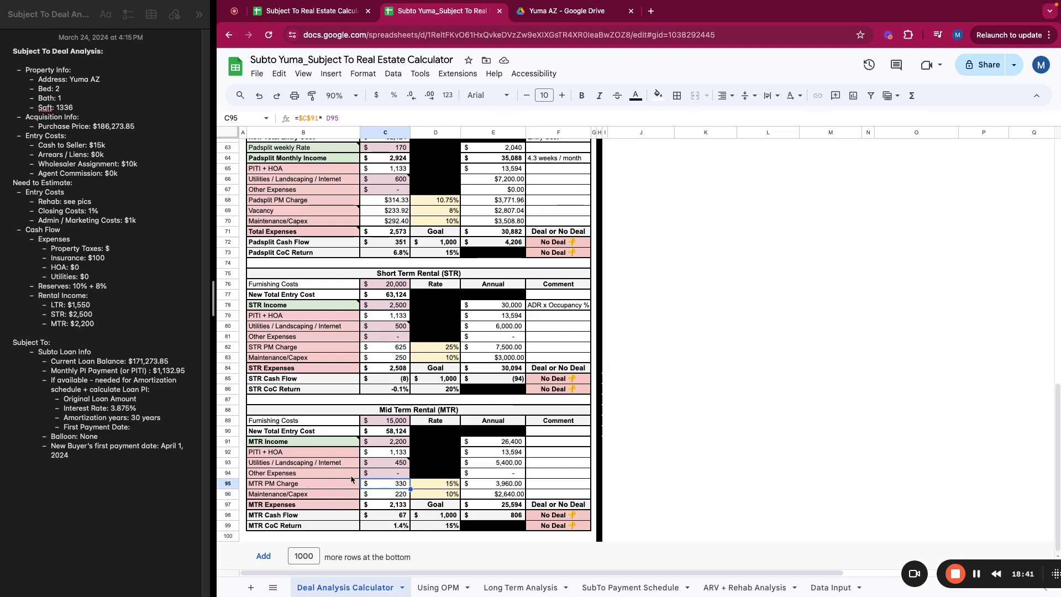
{"action": "left_click", "coordinate": [409, 505]}
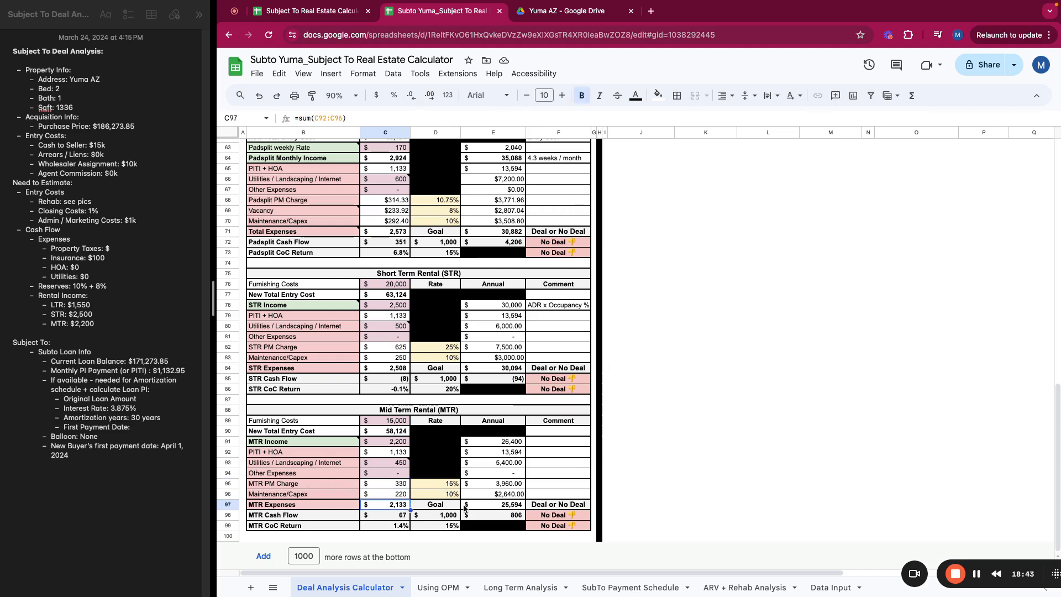
{"action": "left_click", "coordinate": [384, 515]}
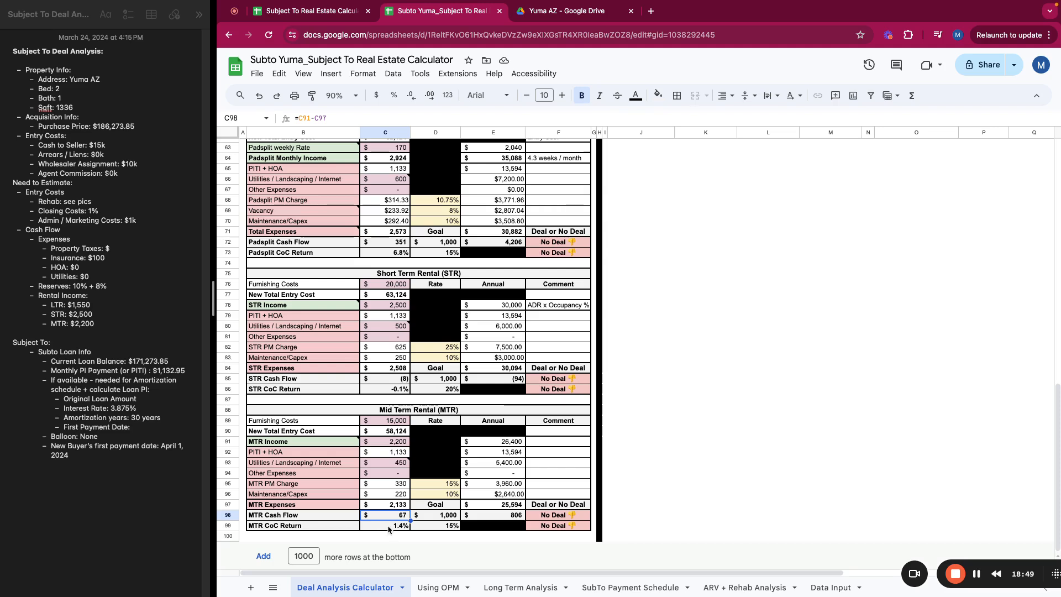
{"action": "left_click", "coordinate": [389, 527]}
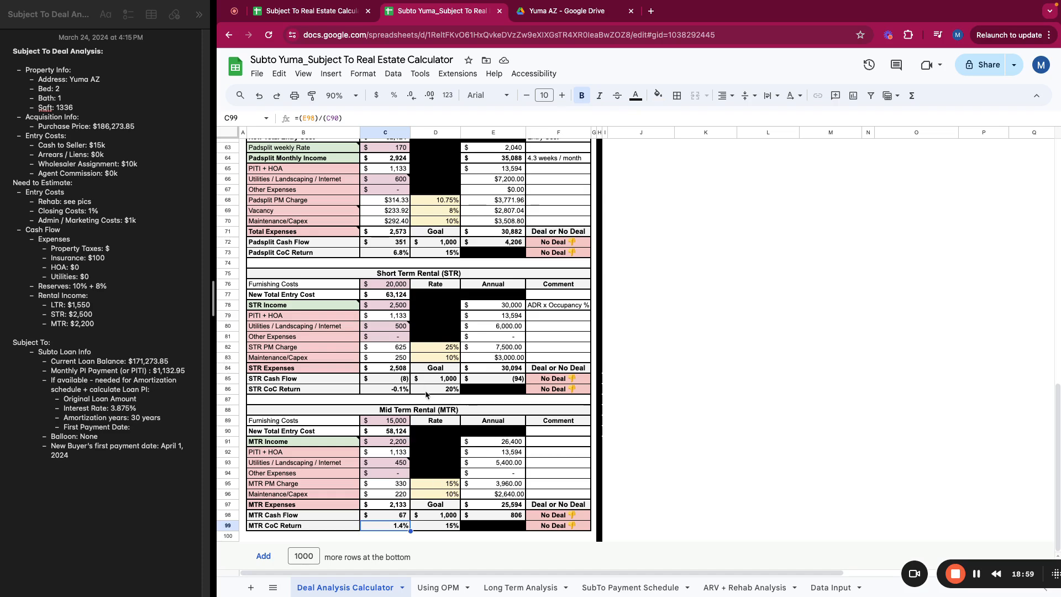
Set the Purchase Price in the Subject To Loan Calculator to 171,274, matching the loan balance being taken over.
{"action": "scroll", "coordinate": [411, 342], "scroll_direction": "up", "scroll_amount": 3}
{"action": "scroll", "coordinate": [415, 316], "scroll_direction": "up", "scroll_amount": 15}
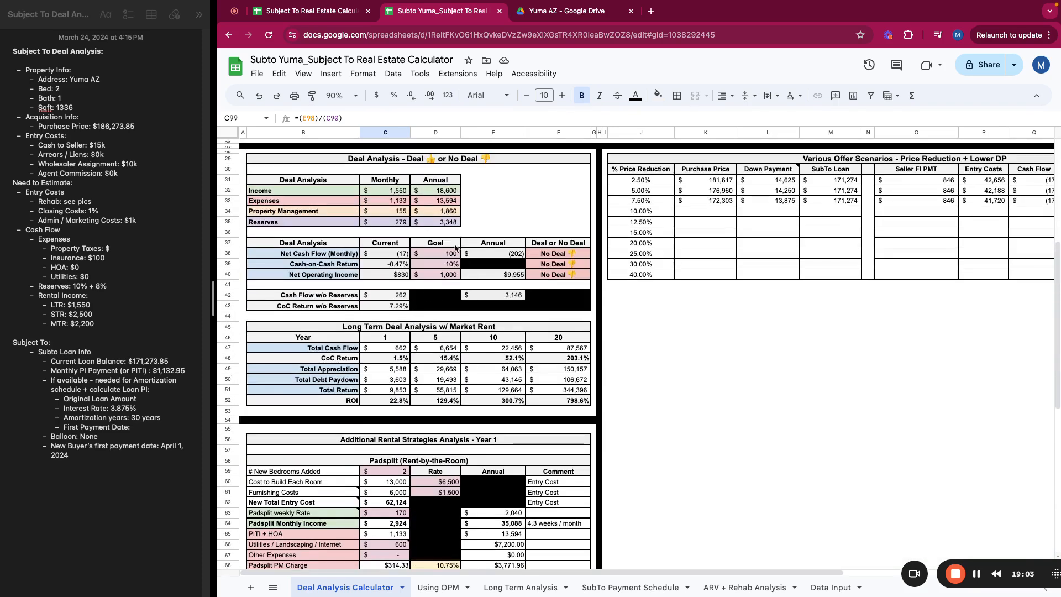
{"action": "scroll", "coordinate": [406, 310], "scroll_direction": "up", "scroll_amount": 1}
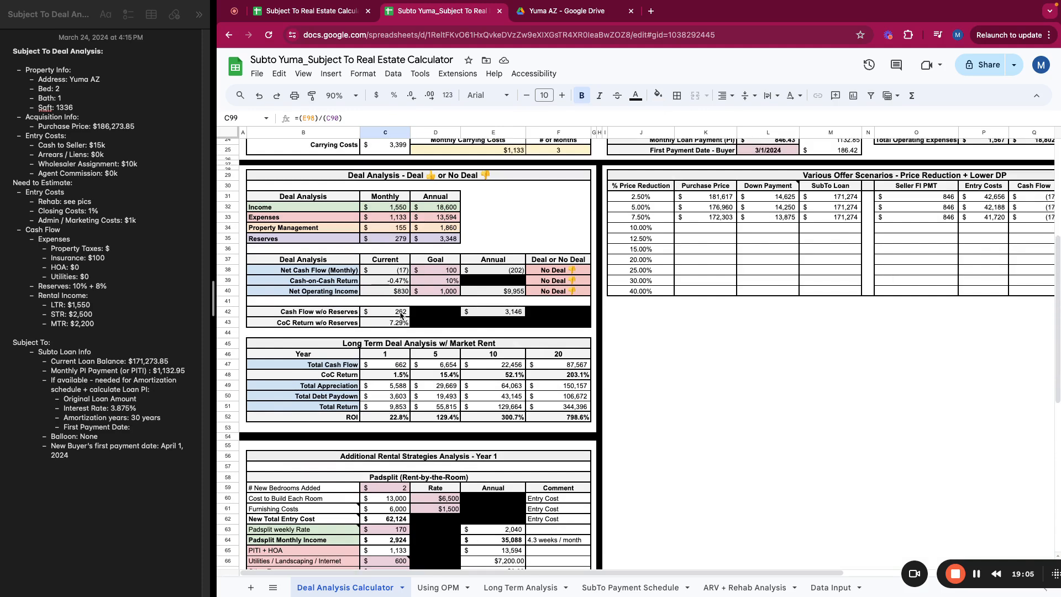
{"action": "scroll", "coordinate": [684, 314], "scroll_direction": "up", "scroll_amount": 3}
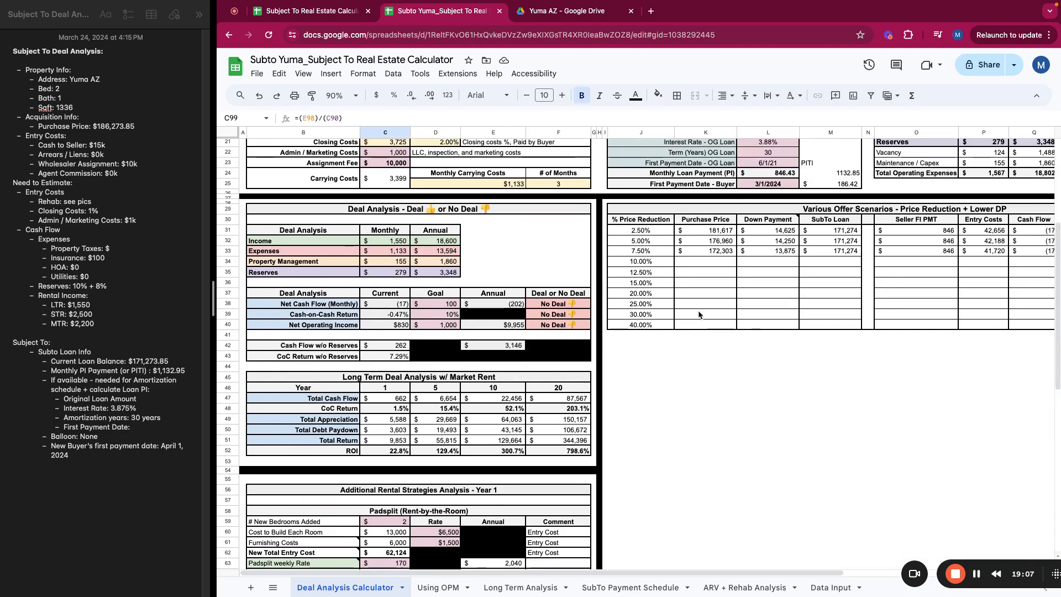
{"action": "scroll", "coordinate": [693, 320], "scroll_direction": "up", "scroll_amount": 5}
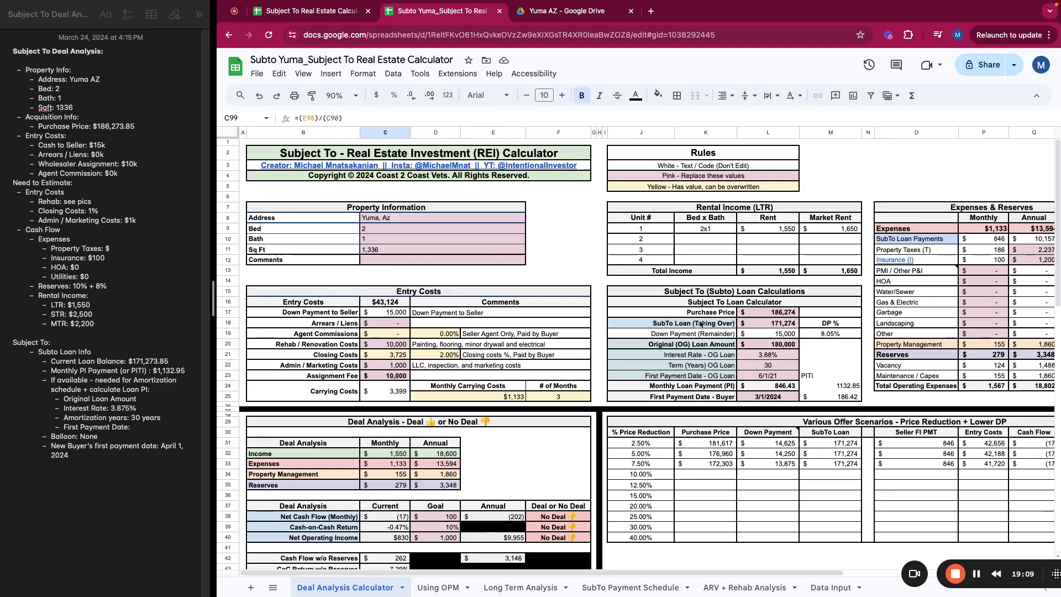
{"action": "scroll", "coordinate": [701, 325], "scroll_direction": "down", "scroll_amount": 2}
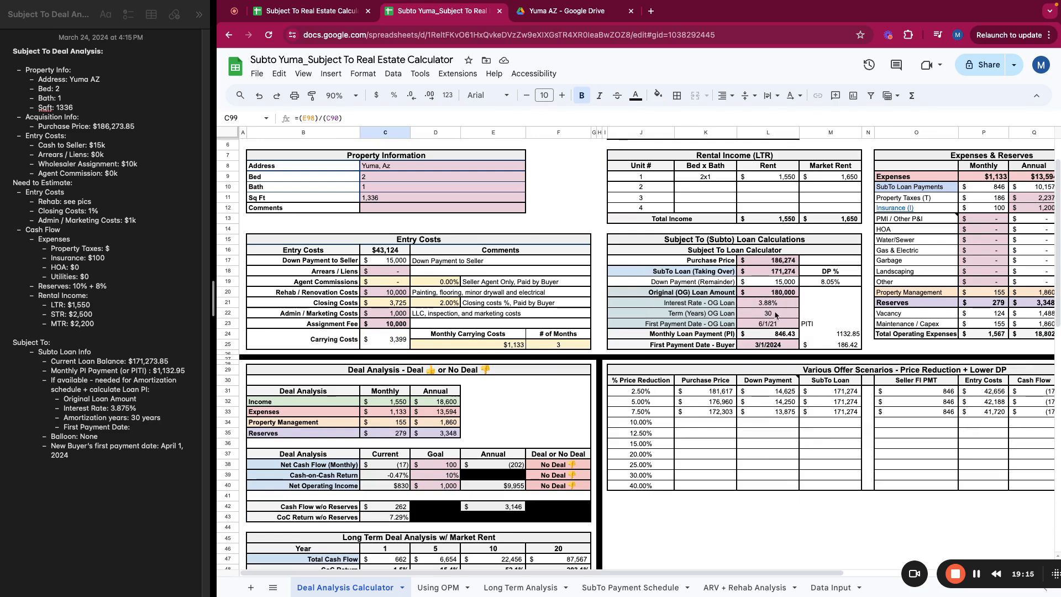
{"action": "left_click", "coordinate": [768, 283]}
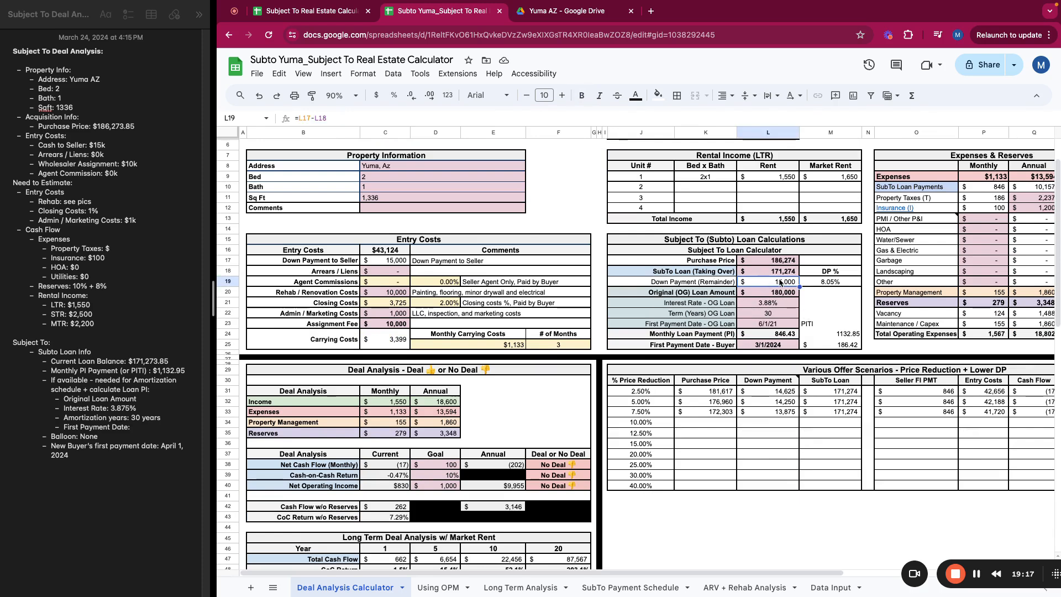
{"action": "left_click", "coordinate": [771, 261]}
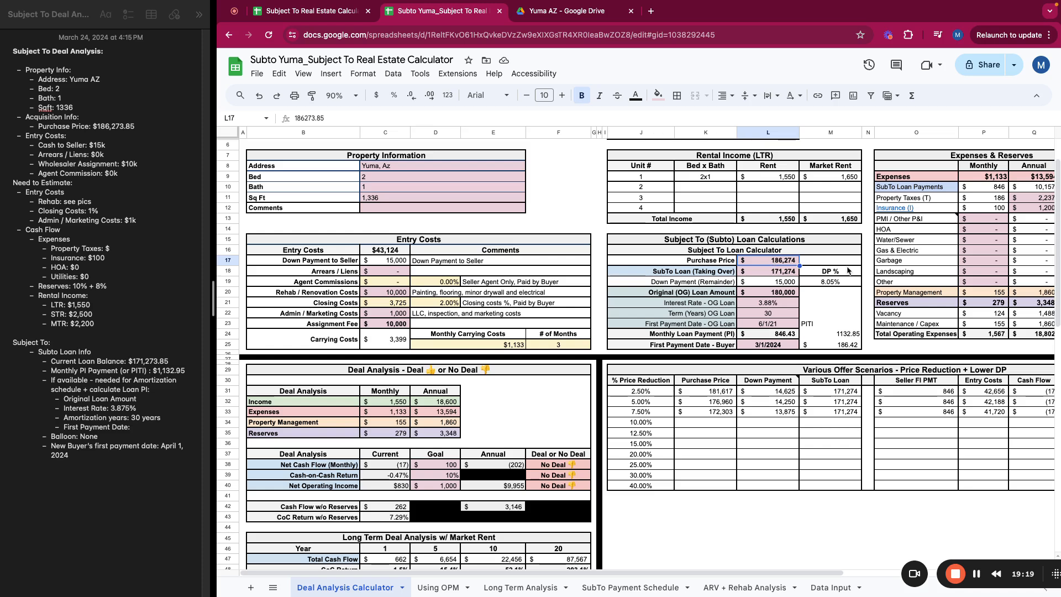
{"action": "type", "text": "1712"}
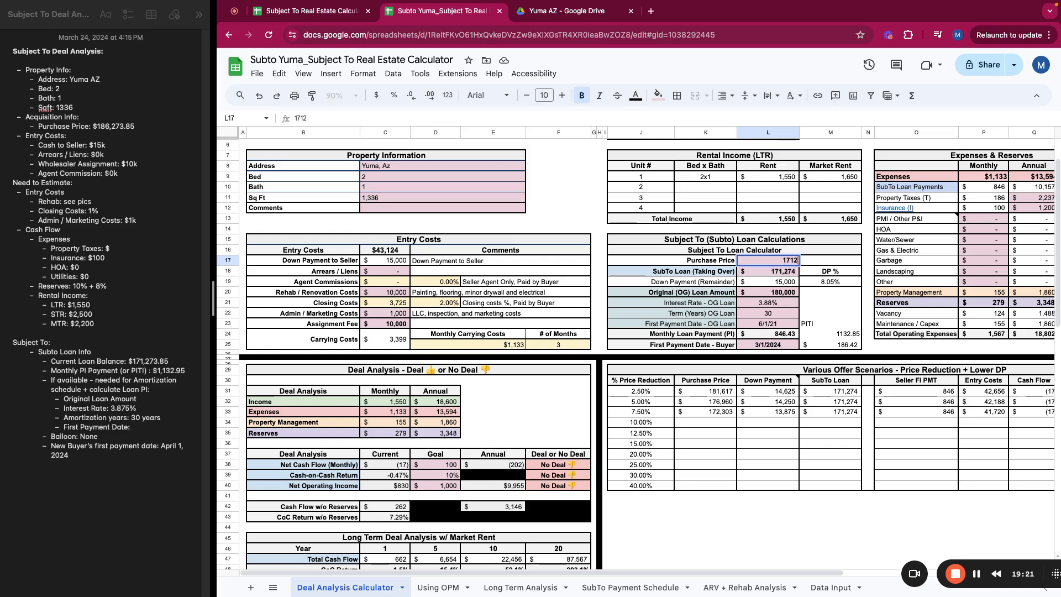
{"action": "type", "text": "74"}
{"action": "key", "text": "Return"}
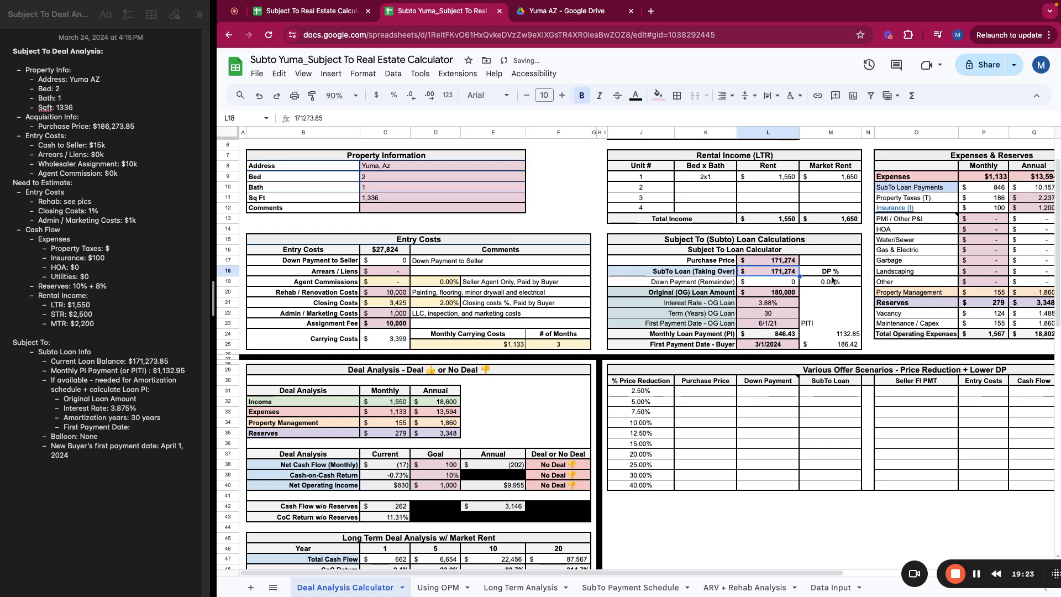
Check the remaining down payment formula, the assignment fee and the rehab/renovation costs.
{"action": "left_click", "coordinate": [764, 283]}
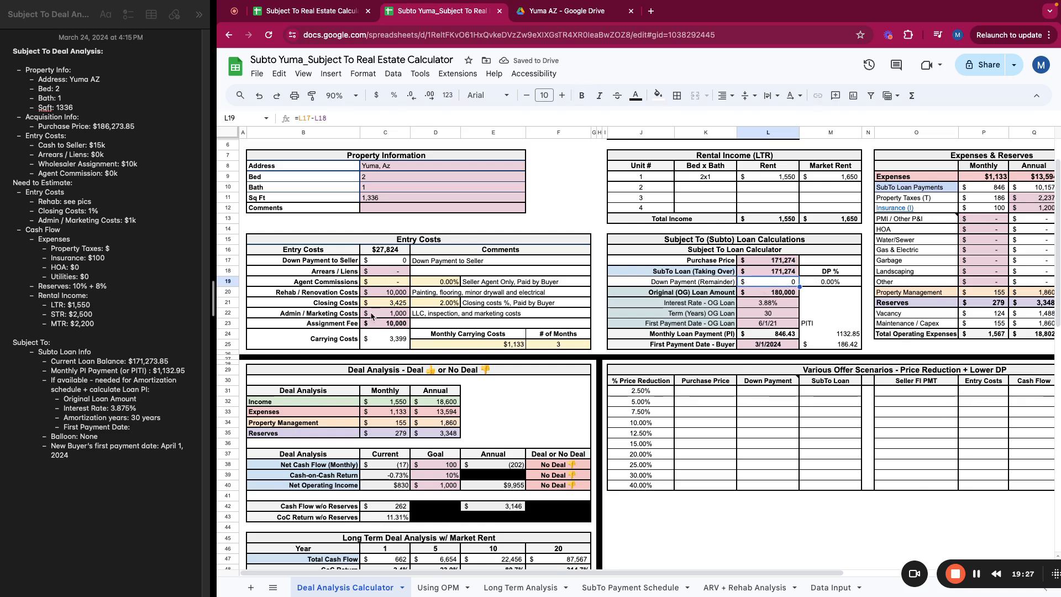
{"action": "left_click", "coordinate": [401, 324]}
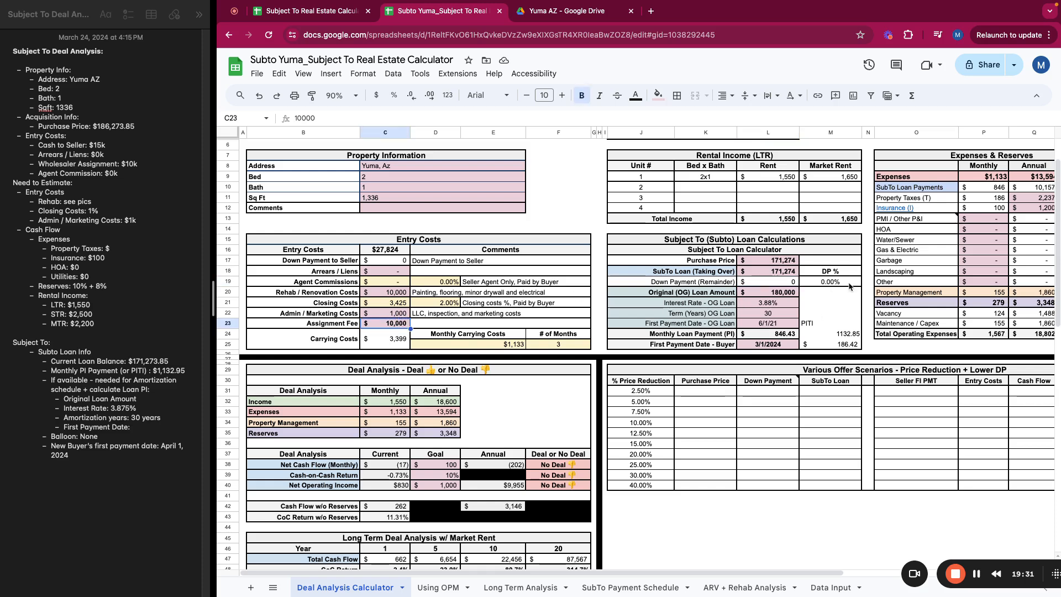
{"action": "left_click", "coordinate": [395, 297]}
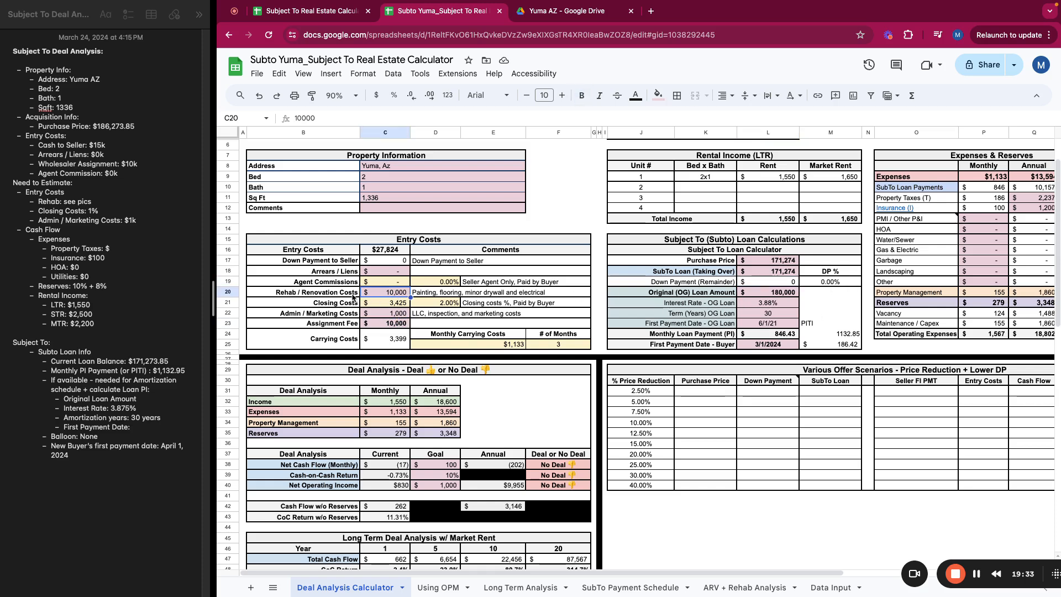
Review the monthly net cash flow, the cash flow without reserves and the year 1 total cash flow at market rent.
{"action": "scroll", "coordinate": [387, 301], "scroll_direction": "down", "scroll_amount": 2}
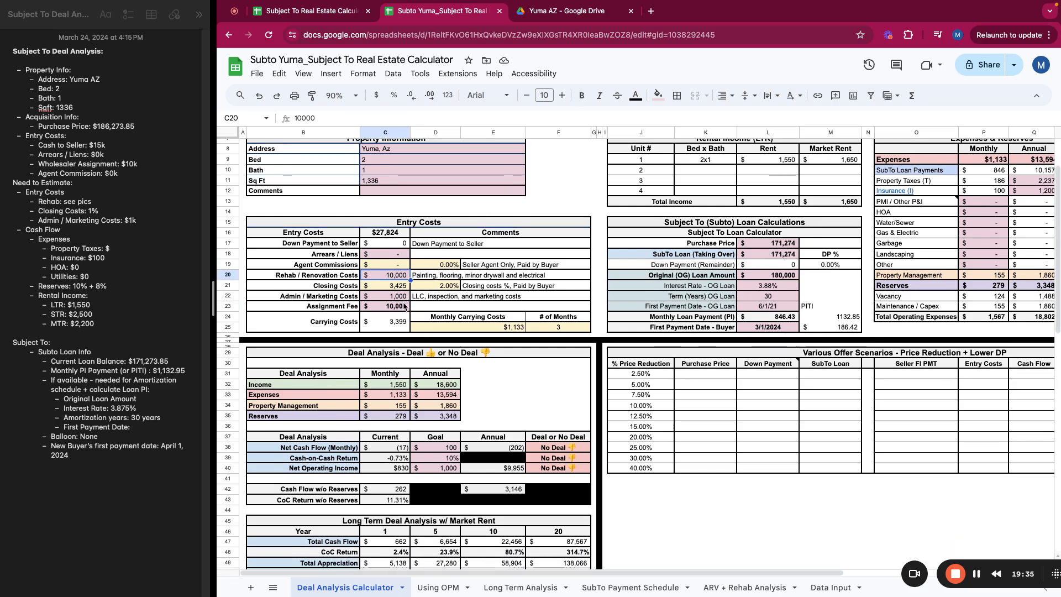
{"action": "scroll", "coordinate": [406, 315], "scroll_direction": "down", "scroll_amount": 5}
{"action": "left_click", "coordinate": [388, 380]}
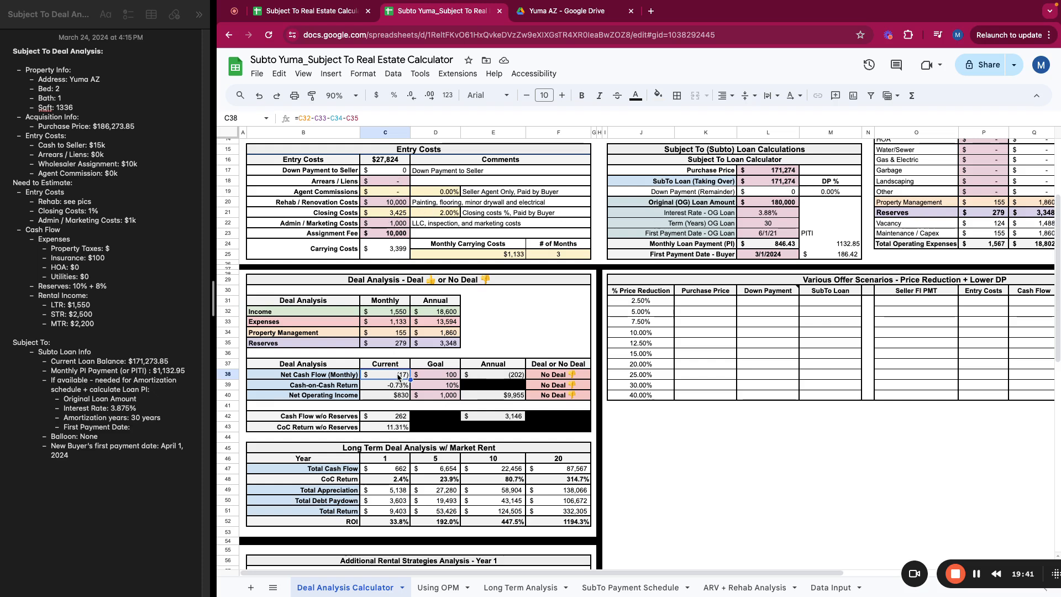
{"action": "scroll", "coordinate": [401, 377], "scroll_direction": "down", "scroll_amount": 1}
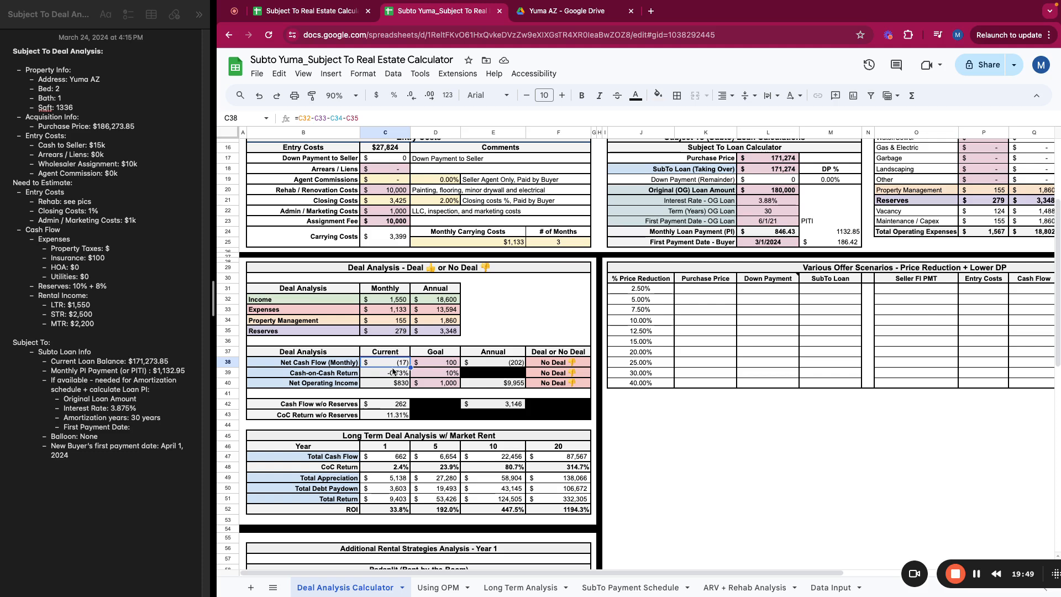
{"action": "left_click", "coordinate": [399, 404]}
{"action": "scroll", "coordinate": [399, 405], "scroll_direction": "down", "scroll_amount": 2}
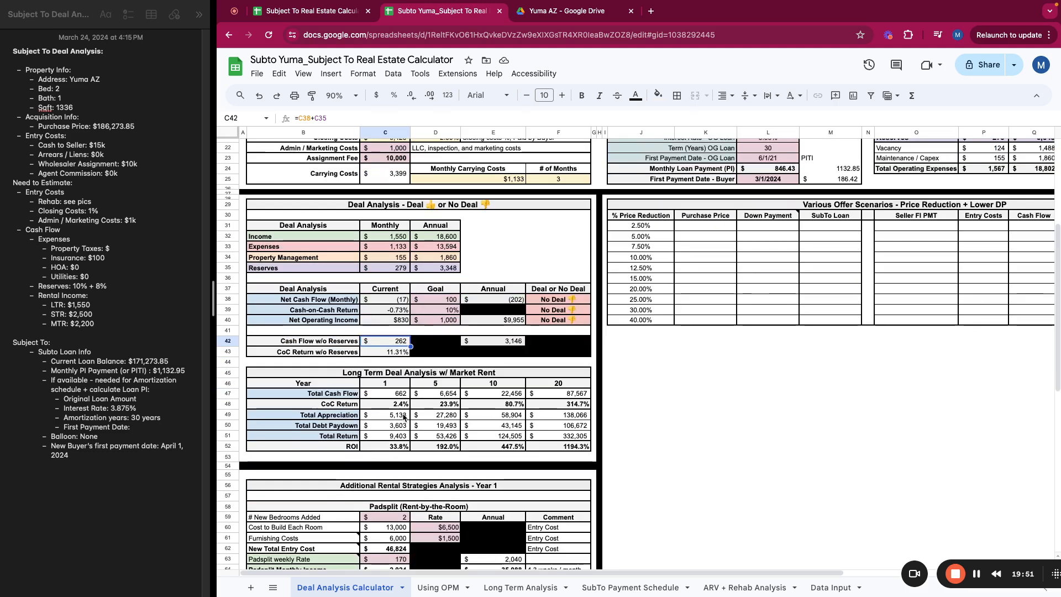
{"action": "left_click", "coordinate": [395, 391]}
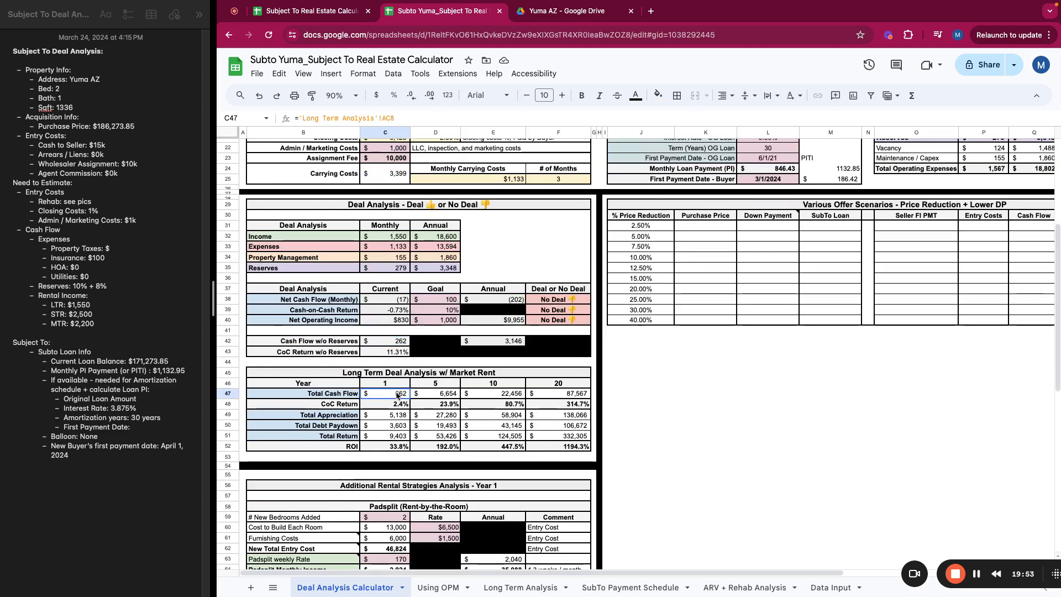
Compare the entry costs and deal analysis with the year 1 CoC Return in the long-term analysis.
{"action": "scroll", "coordinate": [398, 392], "scroll_direction": "up", "scroll_amount": 5}
{"action": "scroll", "coordinate": [438, 417], "scroll_direction": "down", "scroll_amount": 5}
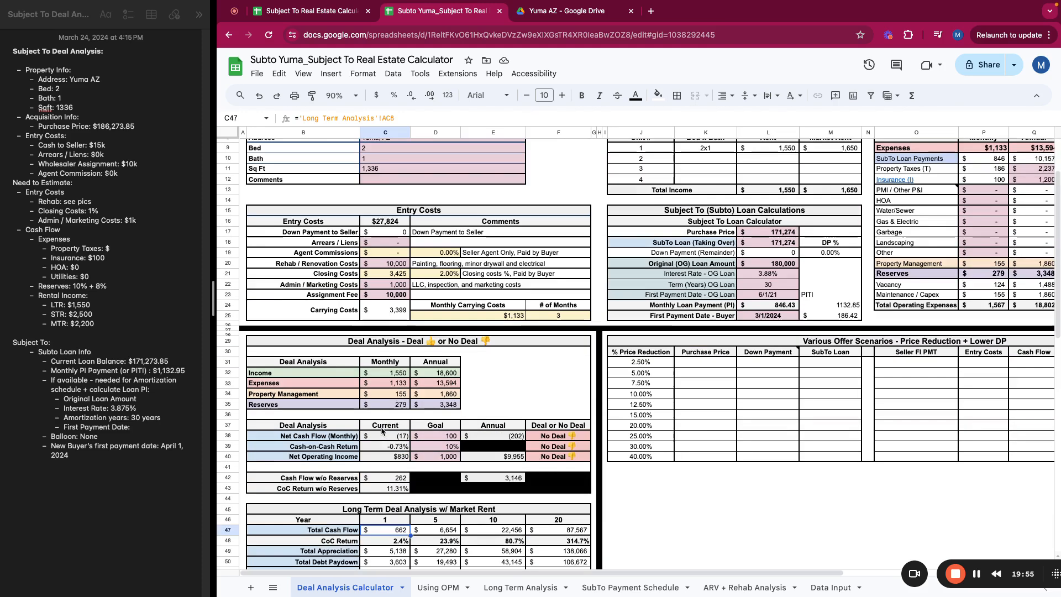
{"action": "scroll", "coordinate": [386, 298], "scroll_direction": "down", "scroll_amount": 2}
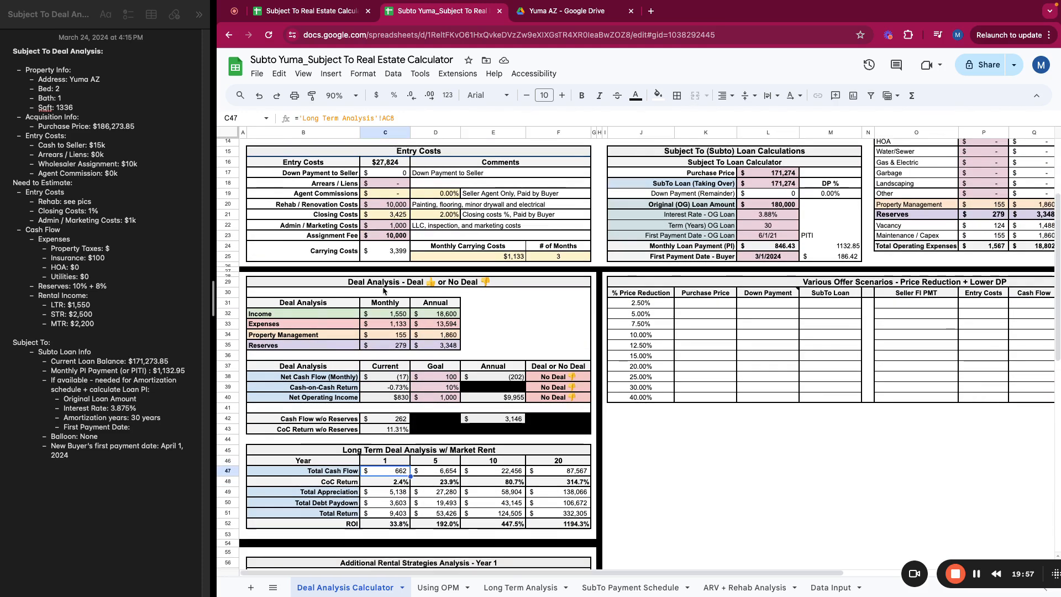
{"action": "scroll", "coordinate": [398, 332], "scroll_direction": "up", "scroll_amount": 5}
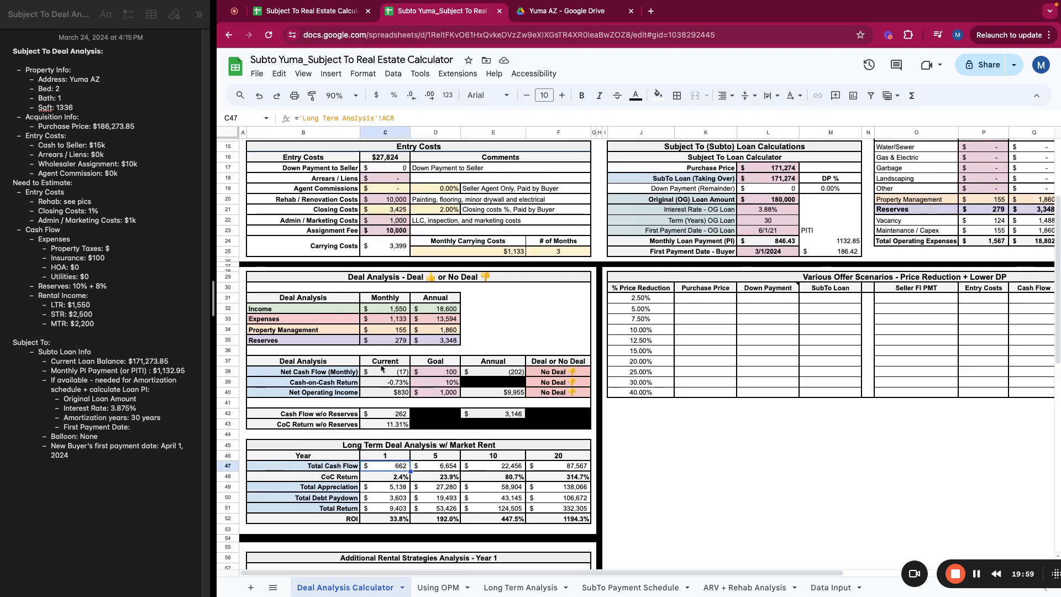
{"action": "scroll", "coordinate": [395, 398], "scroll_direction": "down", "scroll_amount": 7}
{"action": "left_click", "coordinate": [395, 399]}
{"action": "left_click", "coordinate": [404, 376]}
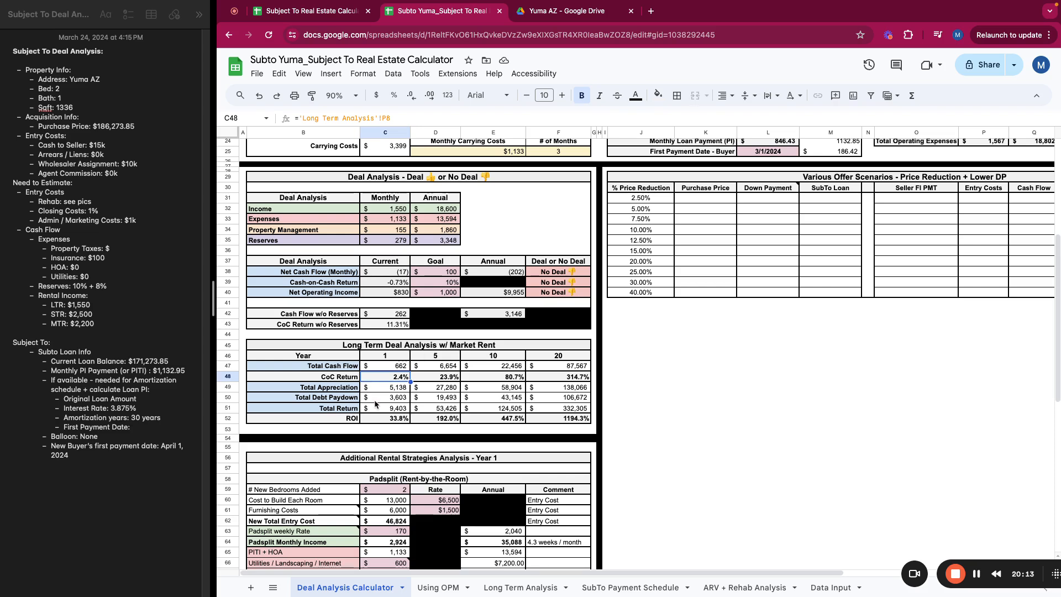
Open the Using OPM sheet and examine the entry cost, ownership and cash flow splits in the Year 1 private money partner breakdown.
{"action": "left_click", "coordinate": [438, 589]}
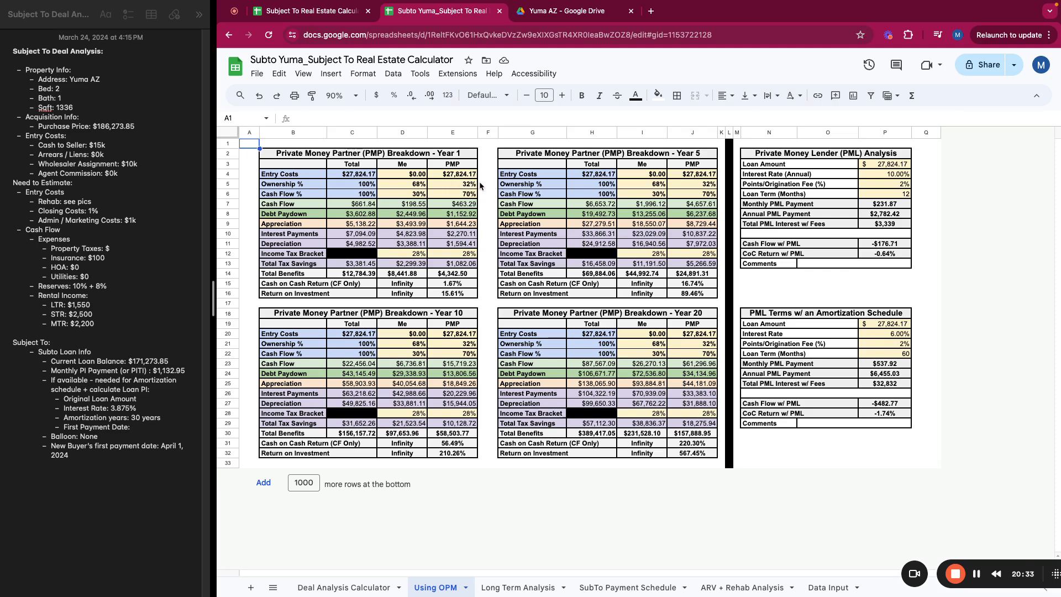
{"action": "left_click", "coordinate": [479, 185]}
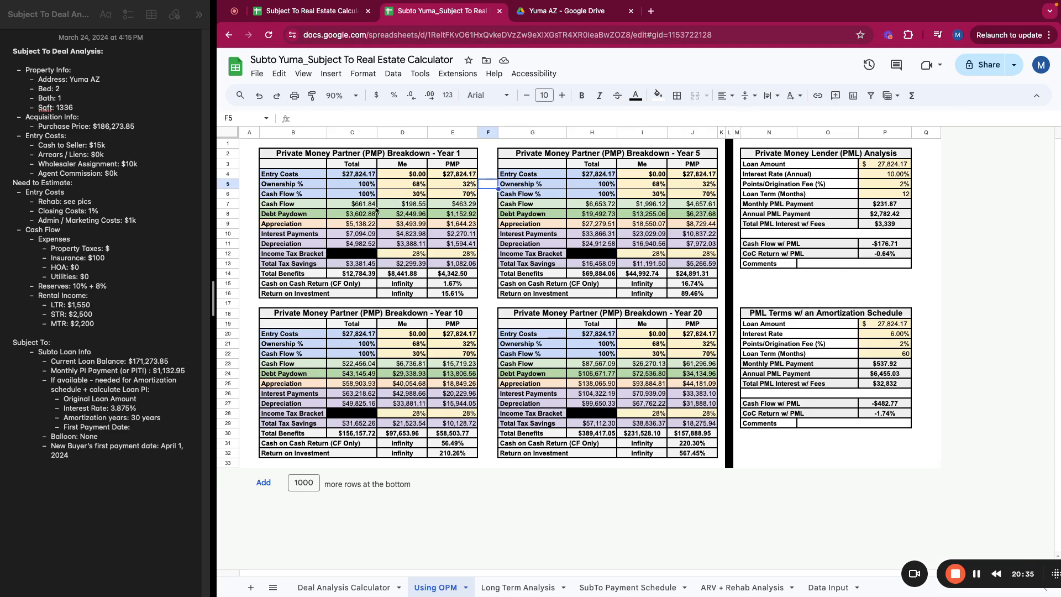
{"action": "left_click", "coordinate": [415, 185]}
{"action": "left_click", "coordinate": [466, 187]}
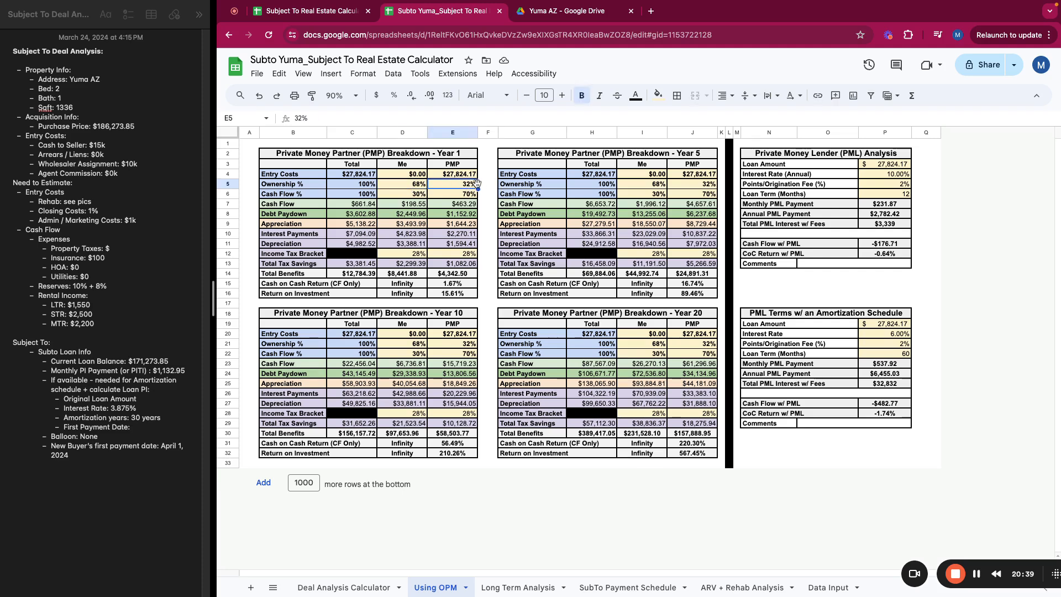
{"action": "left_click", "coordinate": [415, 197]}
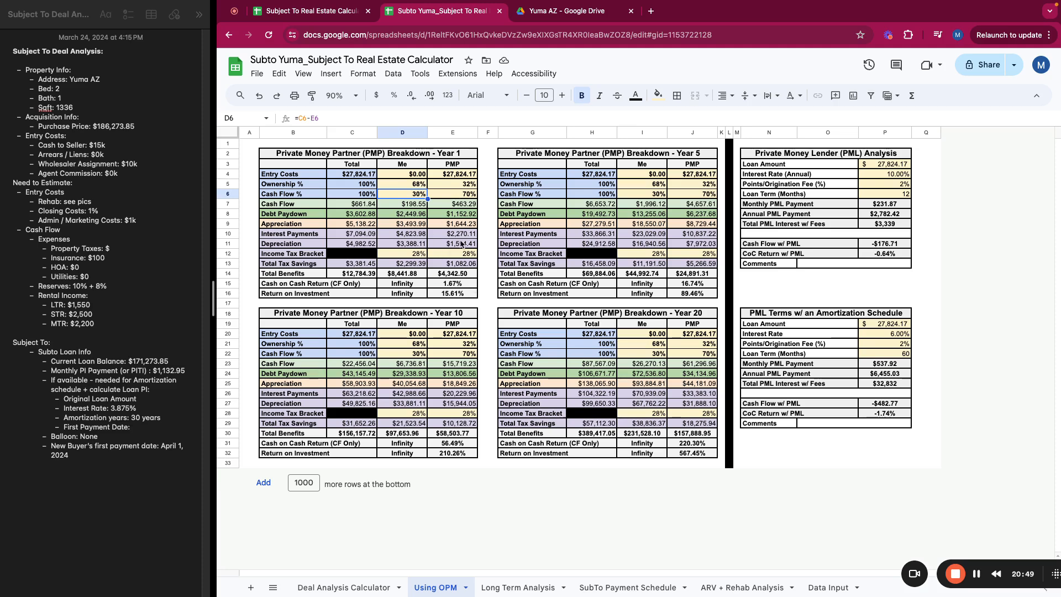
{"action": "left_click", "coordinate": [463, 173]}
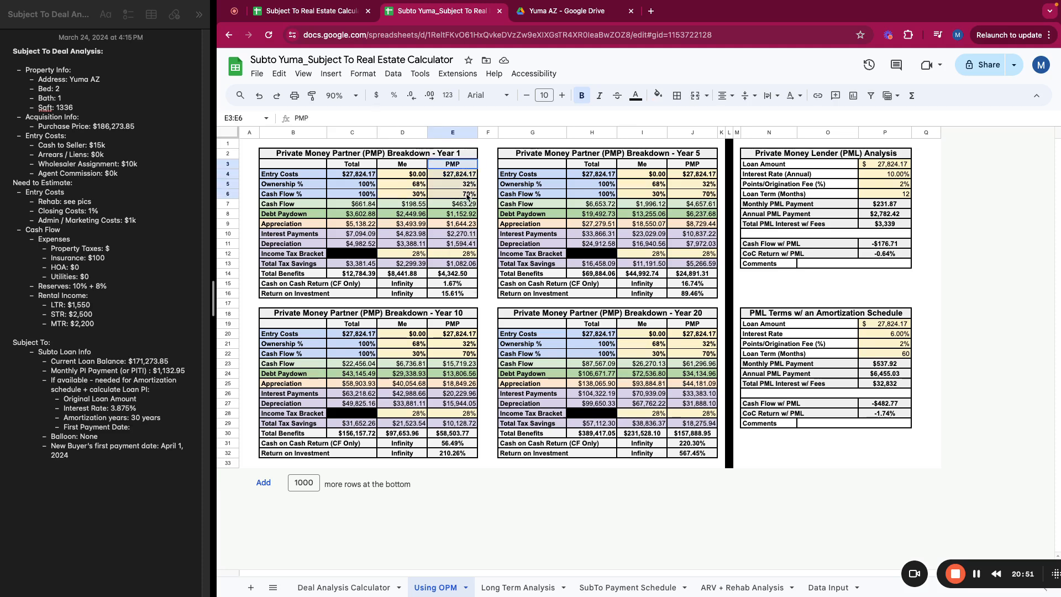
Examine the private money partner returns across the four year breakdowns, plus the cash flow and CoC return with a private money lender.
{"action": "left_click", "coordinate": [468, 286]}
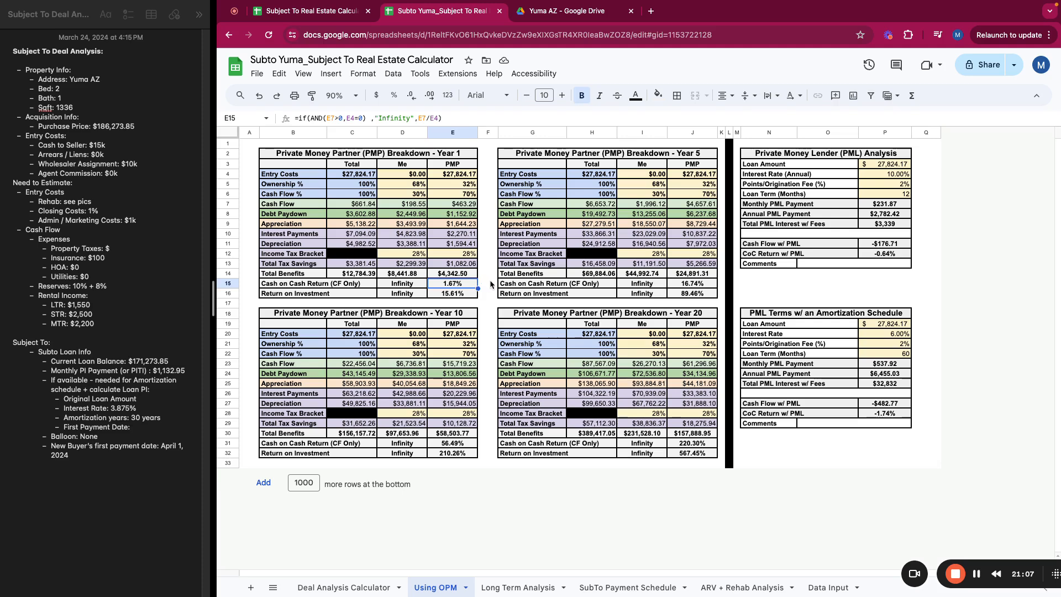
{"action": "left_click_drag", "start_coordinate": [331, 155], "coordinate": [579, 274]}
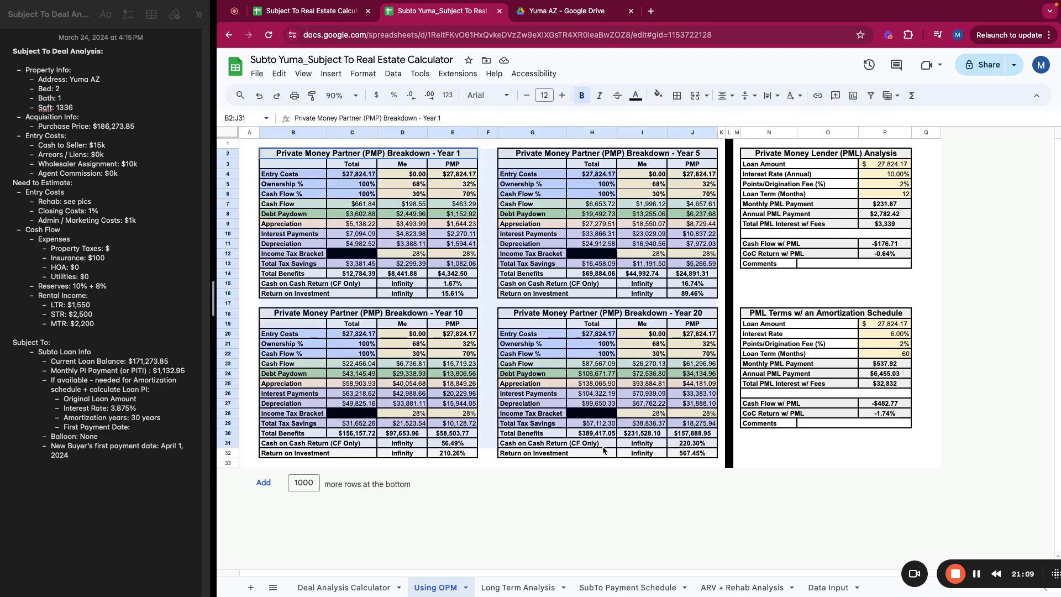
{"action": "left_click", "coordinate": [395, 176]}
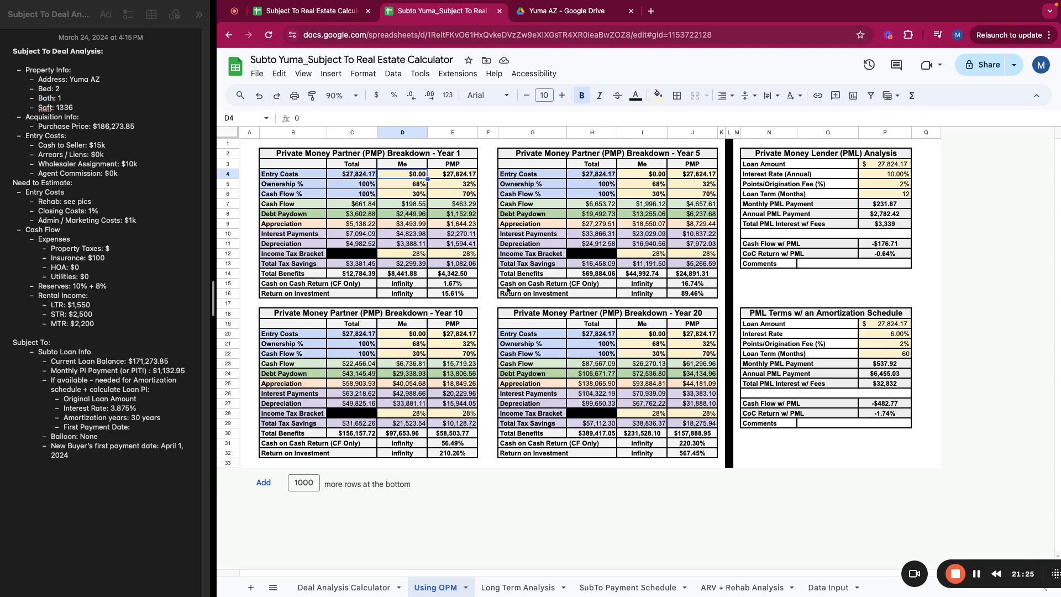
{"action": "left_click", "coordinate": [650, 295]}
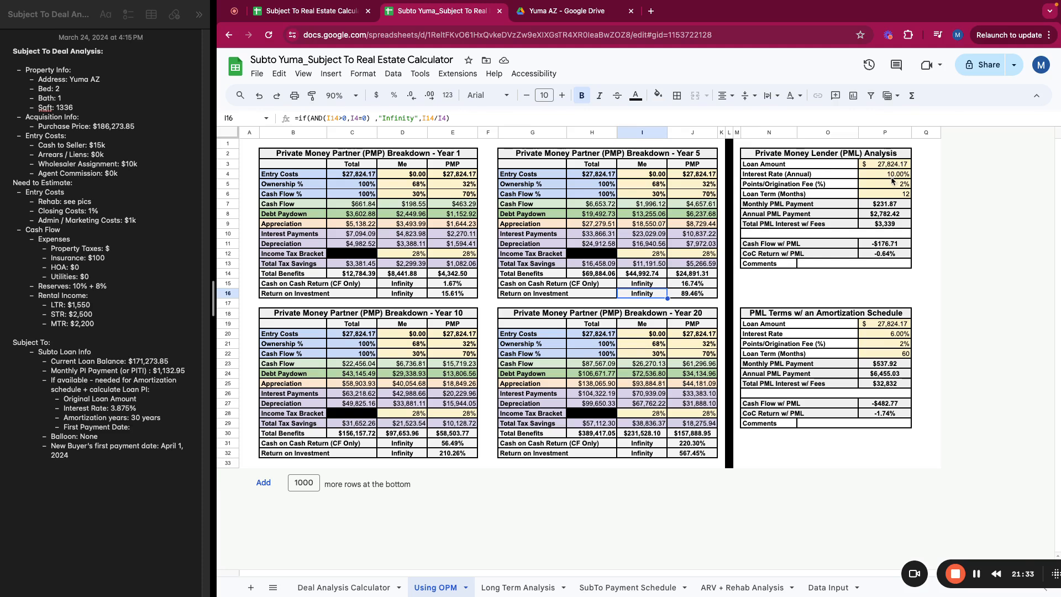
{"action": "left_click", "coordinate": [902, 274]}
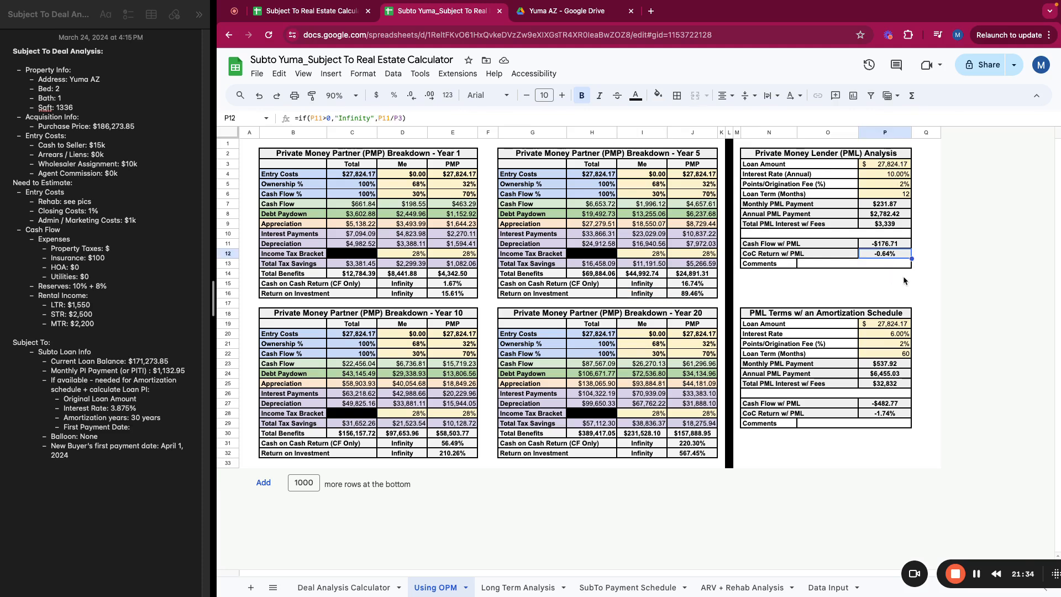
{"action": "left_click", "coordinate": [898, 248]}
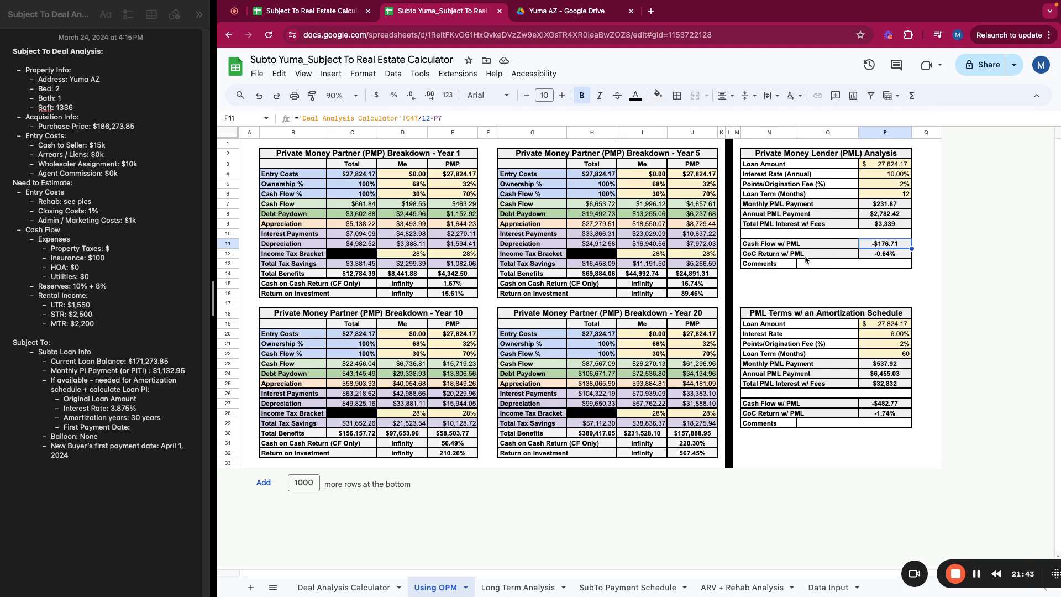
Open the Long Term Analysis sheet and review its expenses, CoC return, ROI and tax benefits tables across the 30 years.
{"action": "left_click", "coordinate": [527, 586]}
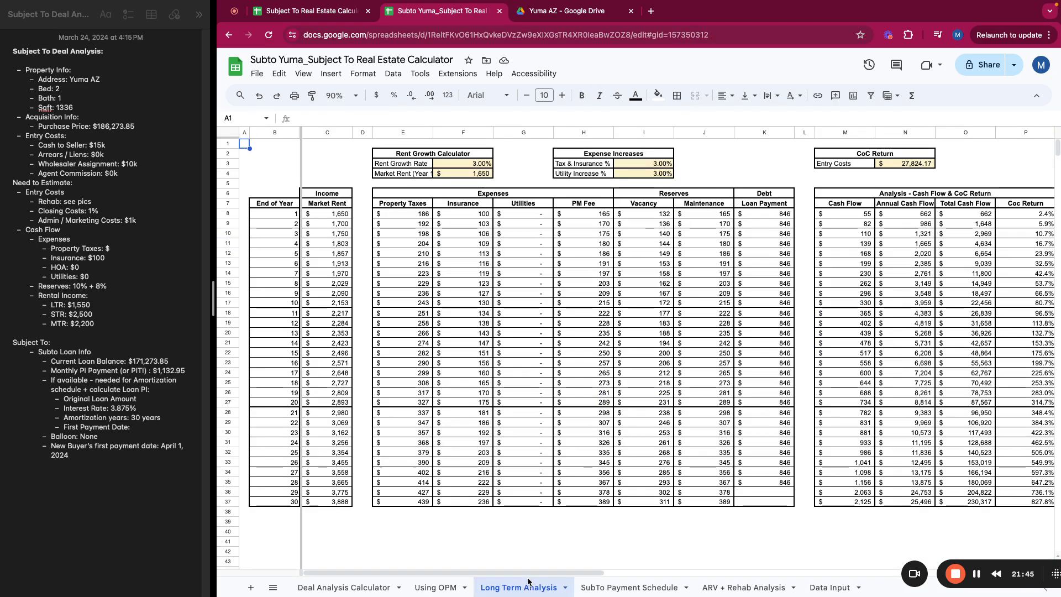
{"action": "scroll", "coordinate": [607, 536], "scroll_direction": "right", "scroll_amount": 10}
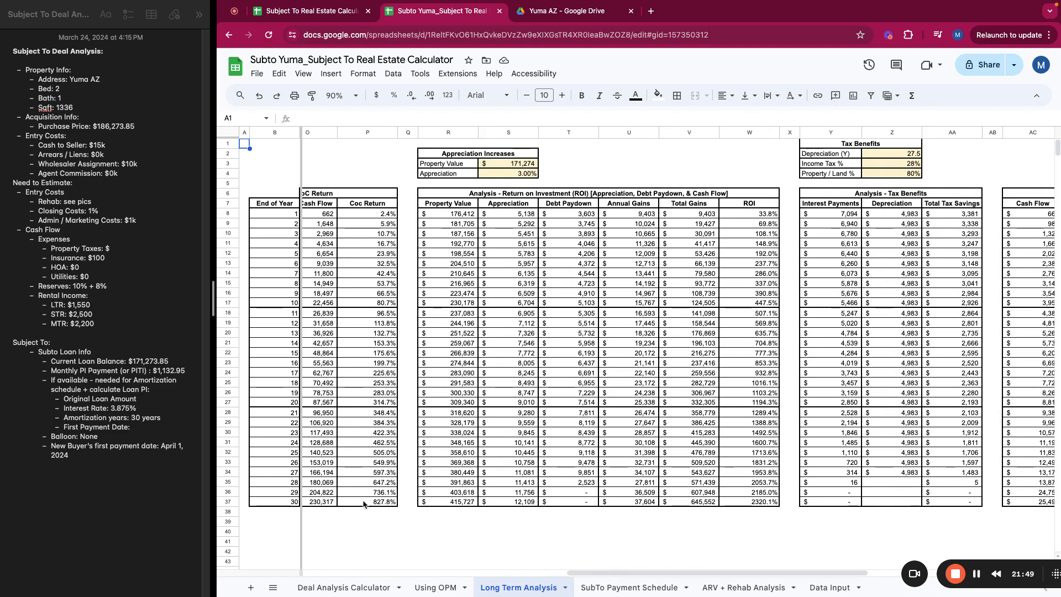
{"action": "left_click", "coordinate": [630, 549]}
{"action": "left_click_drag", "start_coordinate": [787, 565], "coordinate": [470, 544]}
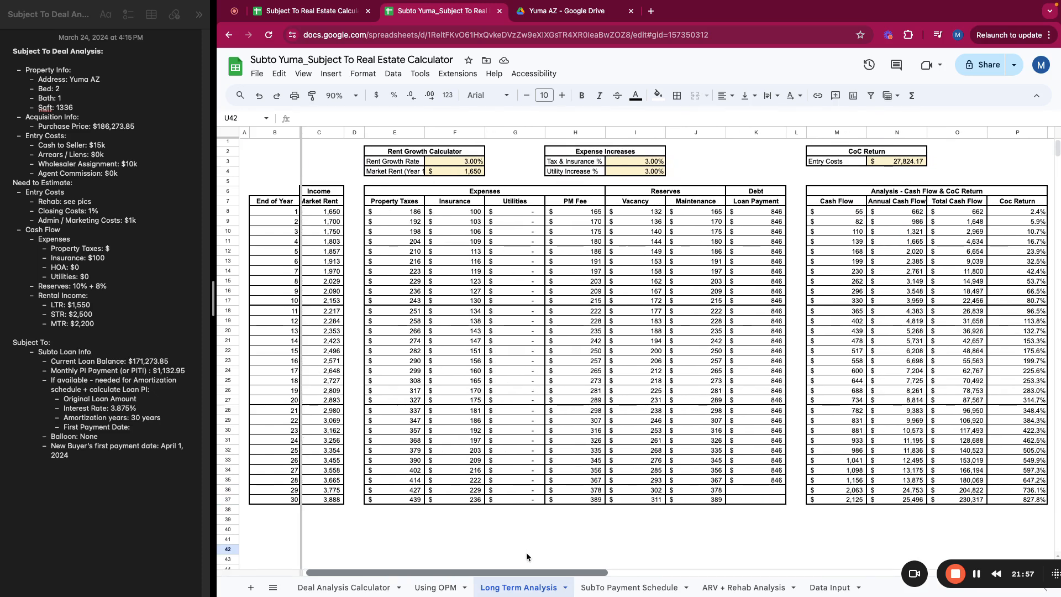
{"action": "scroll", "coordinate": [526, 552], "scroll_direction": "right", "scroll_amount": 3}
{"action": "scroll", "coordinate": [556, 556], "scroll_direction": "right", "scroll_amount": 3}
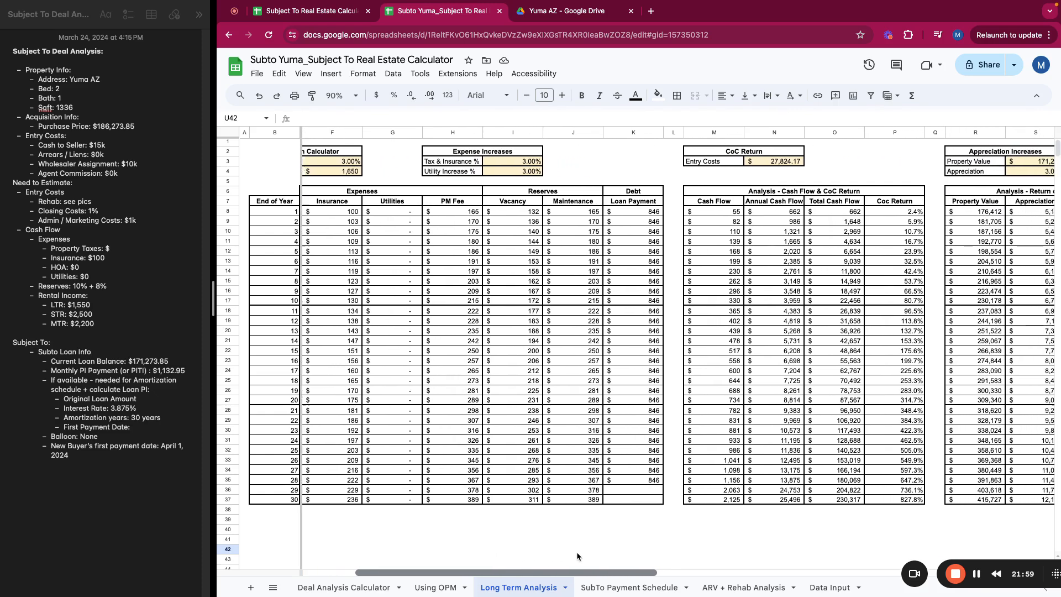
{"action": "scroll", "coordinate": [627, 558], "scroll_direction": "right", "scroll_amount": 2}
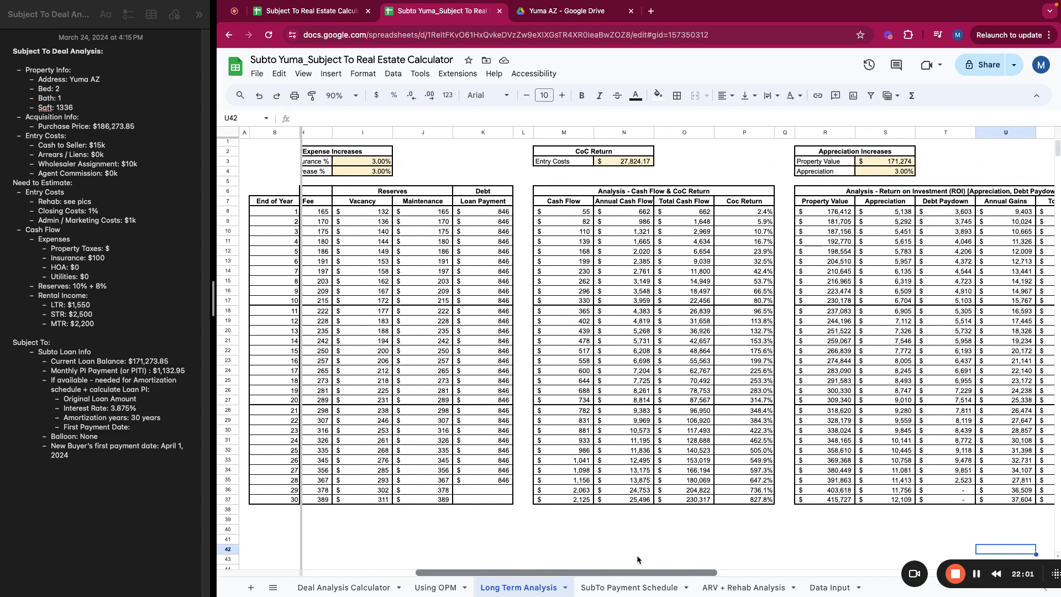
{"action": "scroll", "coordinate": [655, 556], "scroll_direction": "right", "scroll_amount": 6}
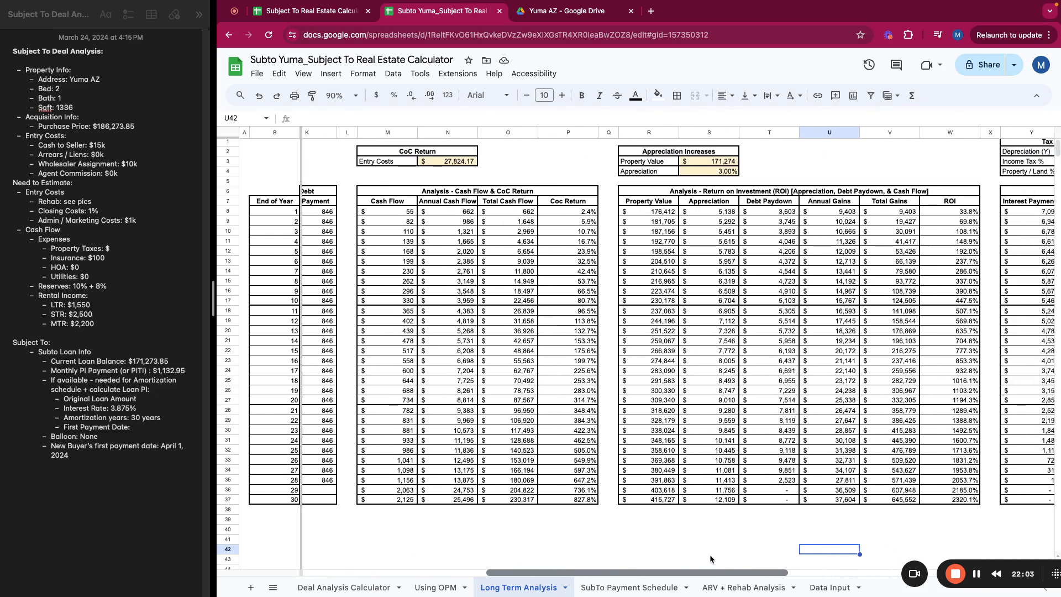
{"action": "scroll", "coordinate": [831, 555], "scroll_direction": "right", "scroll_amount": 1}
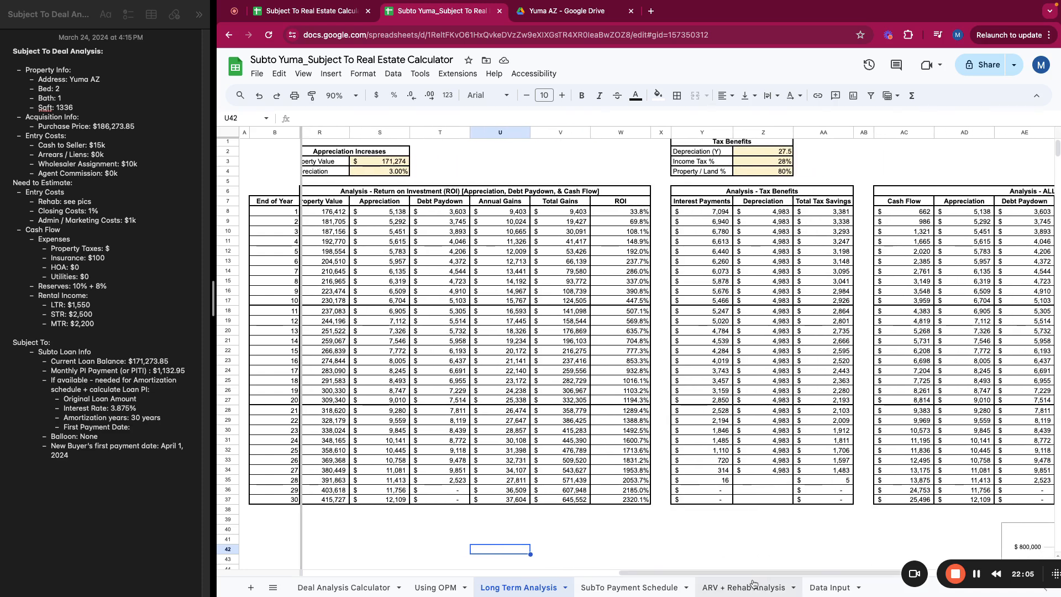
Open the SubTo Payment Schedule and examine the original loan's payments from 6/1/2021 up to the buyer's first payment on 4/1/2024.
{"action": "left_click", "coordinate": [662, 581]}
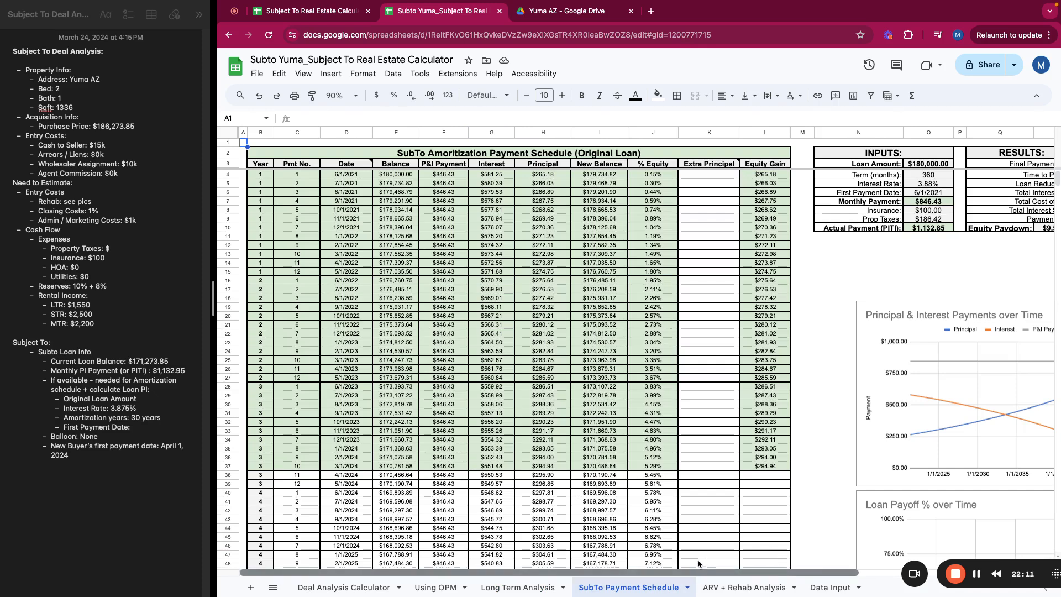
{"action": "scroll", "coordinate": [290, 196], "scroll_direction": "down", "scroll_amount": 1}
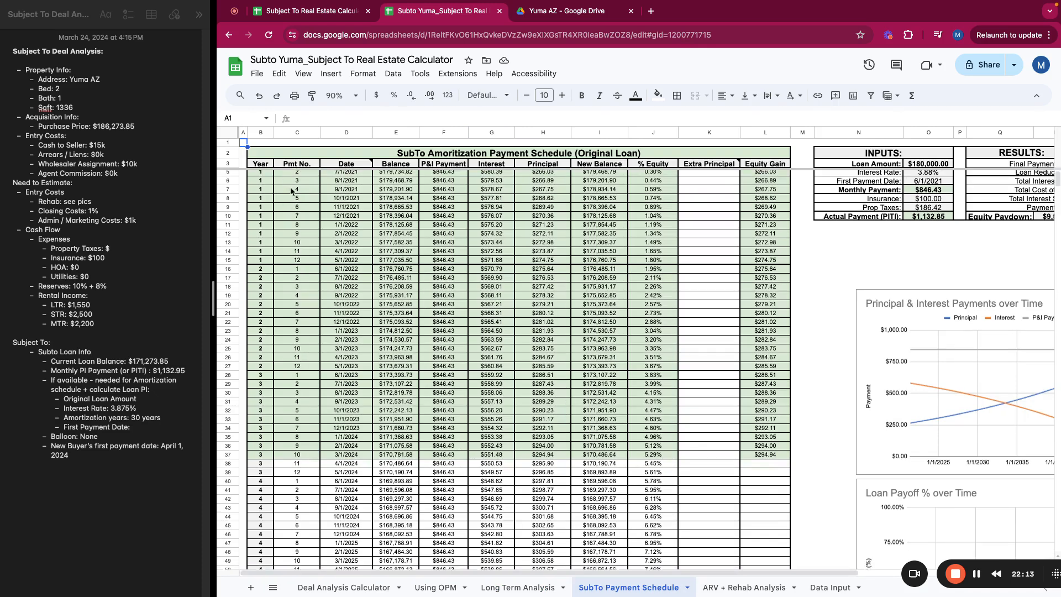
{"action": "scroll", "coordinate": [291, 193], "scroll_direction": "up", "scroll_amount": 1}
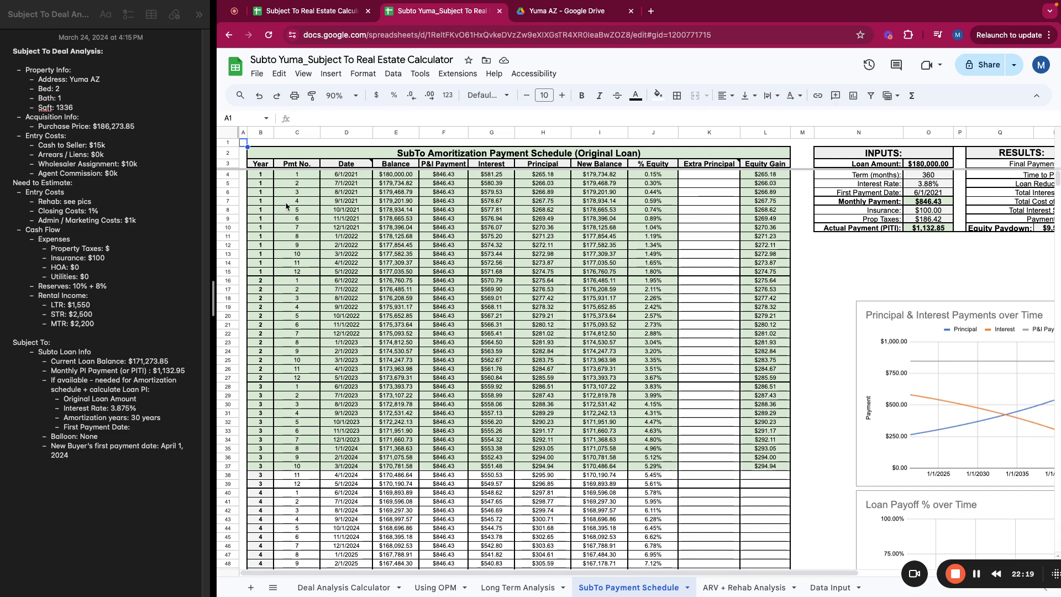
{"action": "left_click", "coordinate": [313, 467]}
{"action": "key", "text": "Down"}
{"action": "key", "text": "Left"}
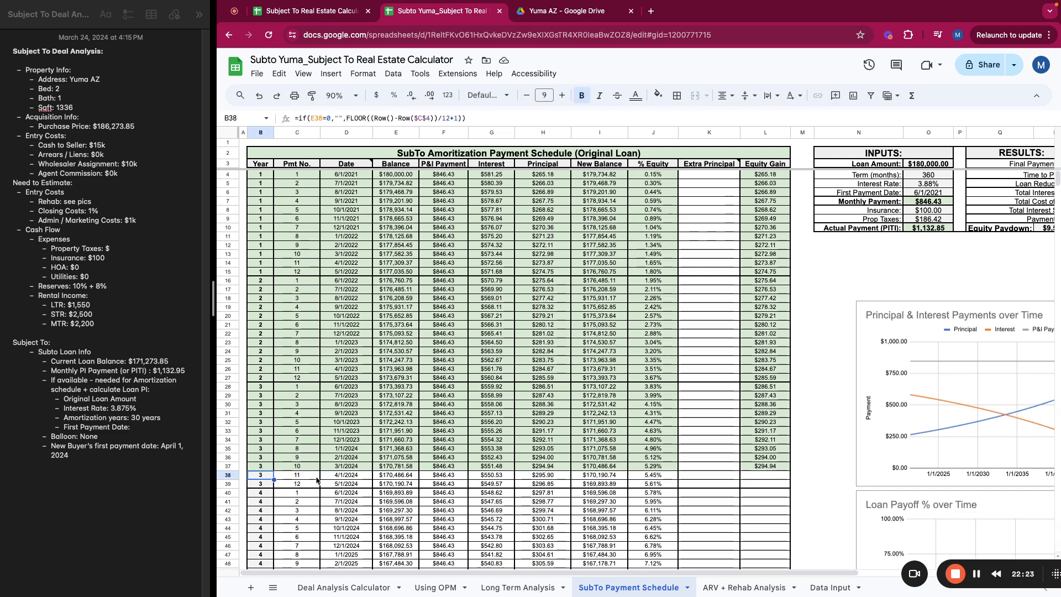
{"action": "left_click", "coordinate": [348, 476]}
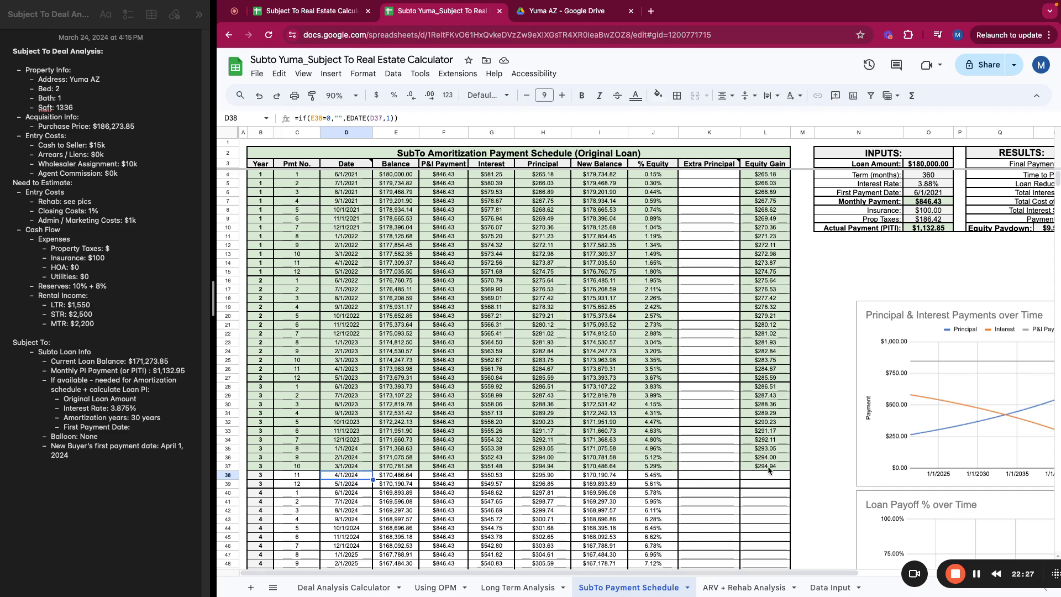
{"action": "left_click_drag", "start_coordinate": [768, 470], "coordinate": [252, 177]}
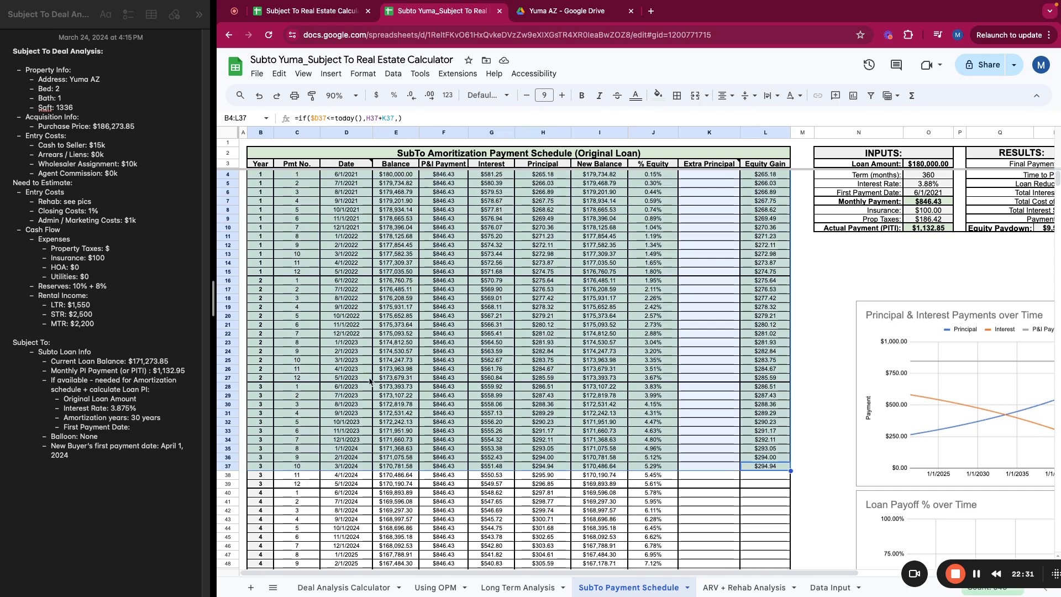
{"action": "scroll", "coordinate": [660, 393], "scroll_direction": "down", "scroll_amount": 1}
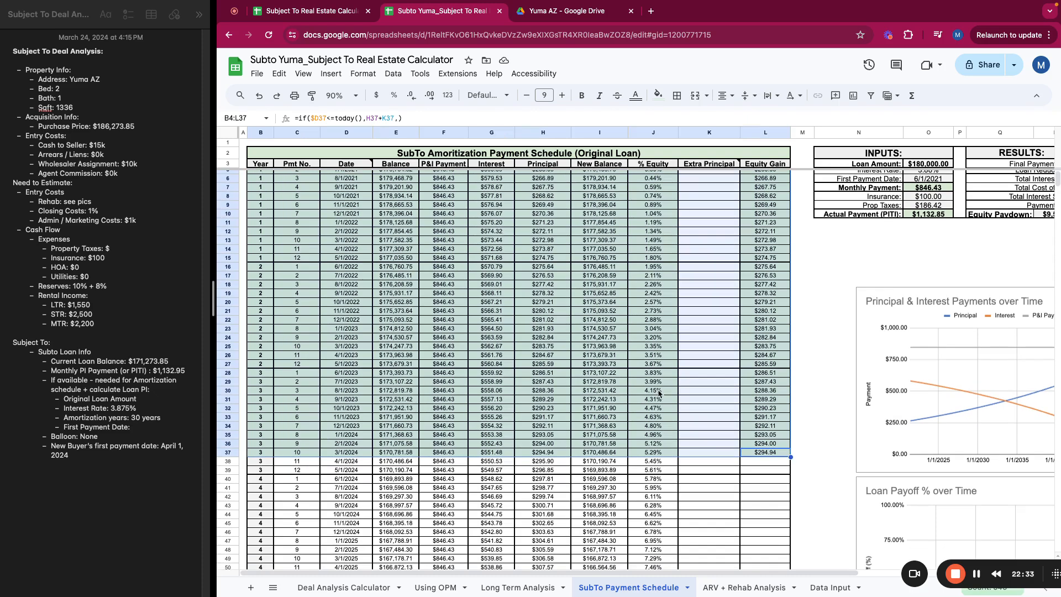
{"action": "scroll", "coordinate": [505, 428], "scroll_direction": "down", "scroll_amount": 1}
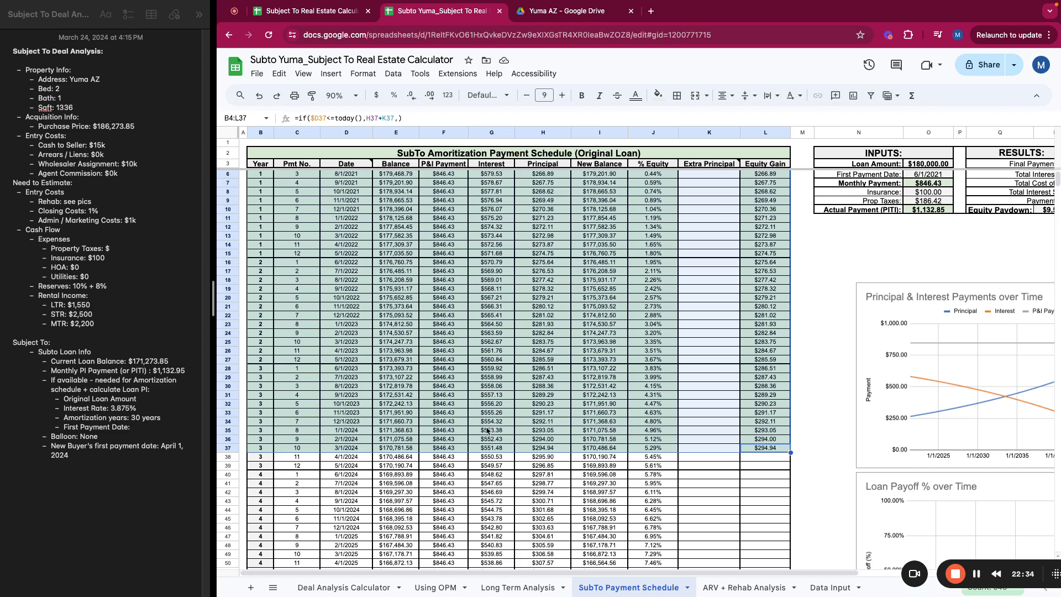
Examine the remaining payments from 4/1/2024 onward, checking their P&I payment, interest, principal, new balance and equity percentage.
{"action": "left_click", "coordinate": [496, 462]}
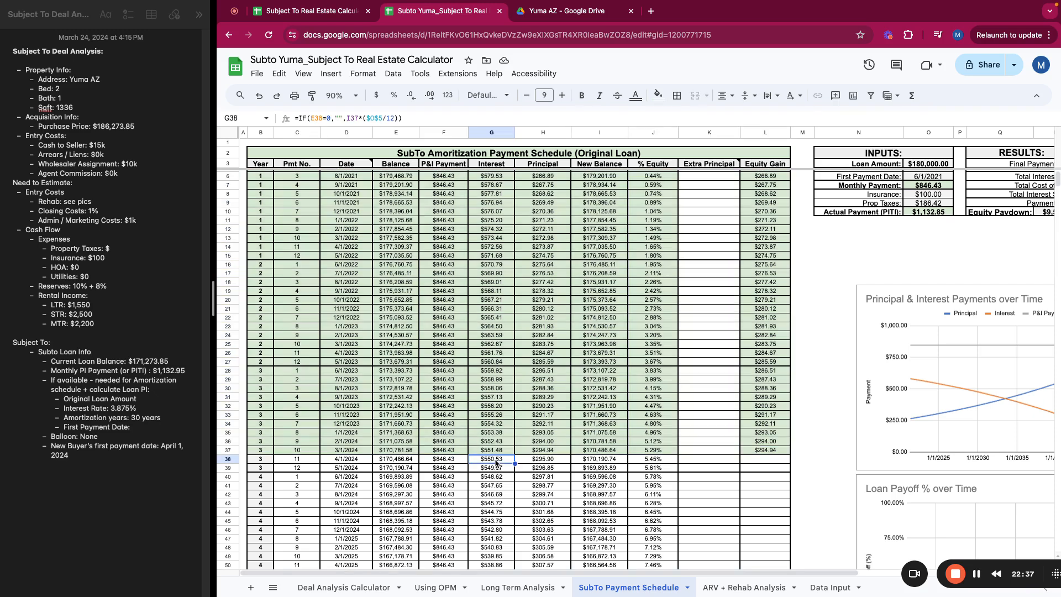
{"action": "left_click_drag", "start_coordinate": [260, 459], "coordinate": [780, 551]}
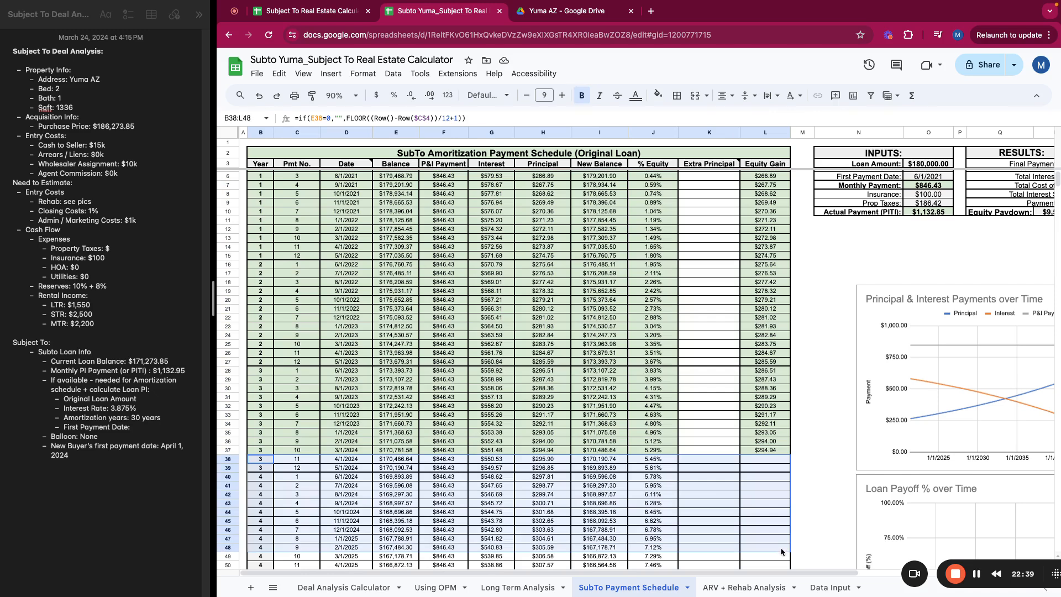
{"action": "left_click", "coordinate": [645, 514]}
{"action": "scroll", "coordinate": [596, 458], "scroll_direction": "down", "scroll_amount": 1}
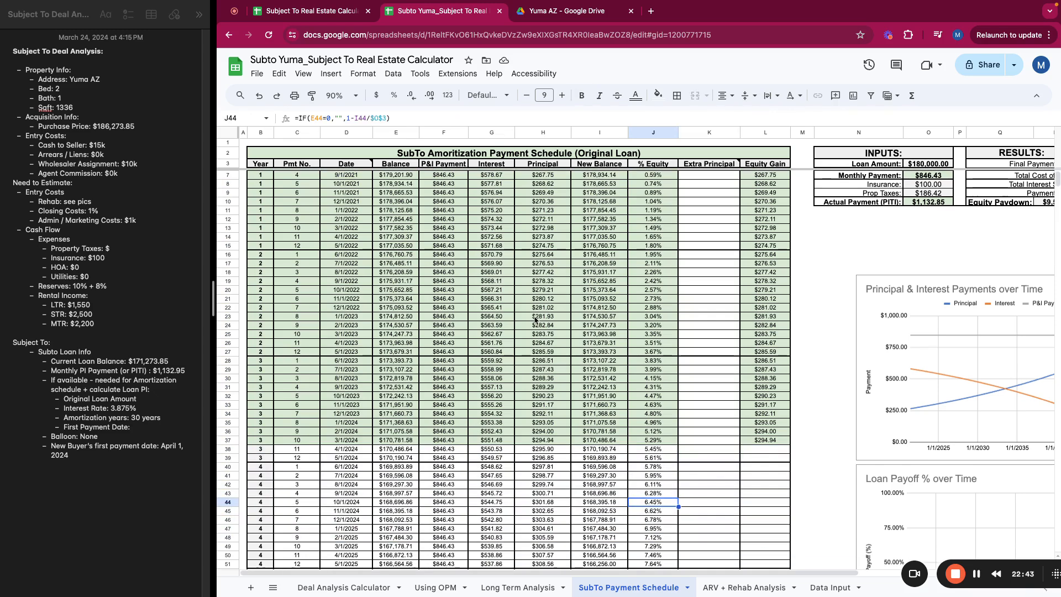
{"action": "left_click", "coordinate": [551, 450]}
{"action": "left_click", "coordinate": [582, 451]}
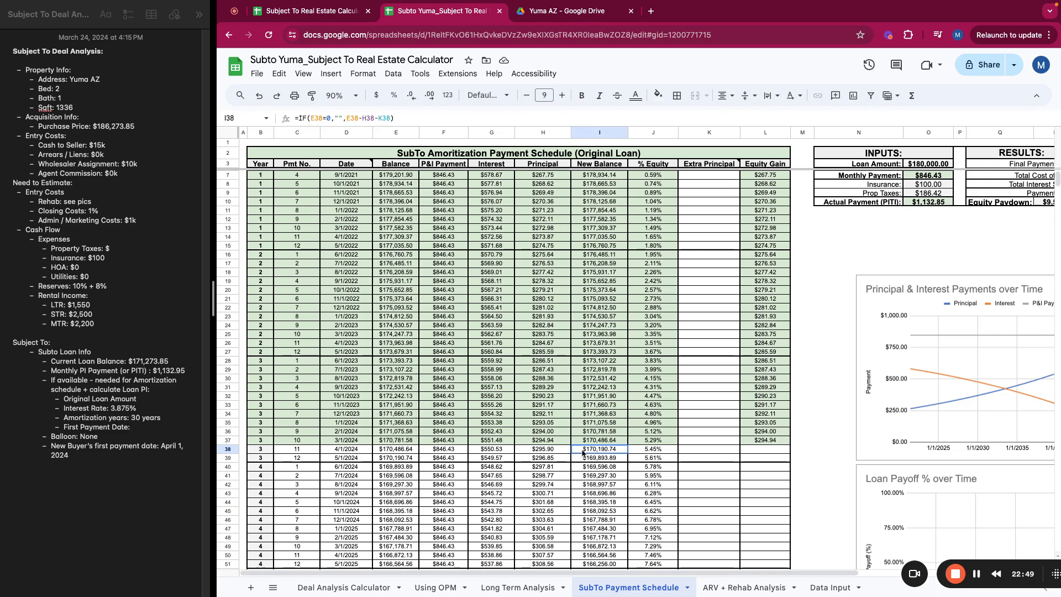
{"action": "left_click_drag", "start_coordinate": [556, 451], "coordinate": [557, 459]}
{"action": "left_click", "coordinate": [457, 451]}
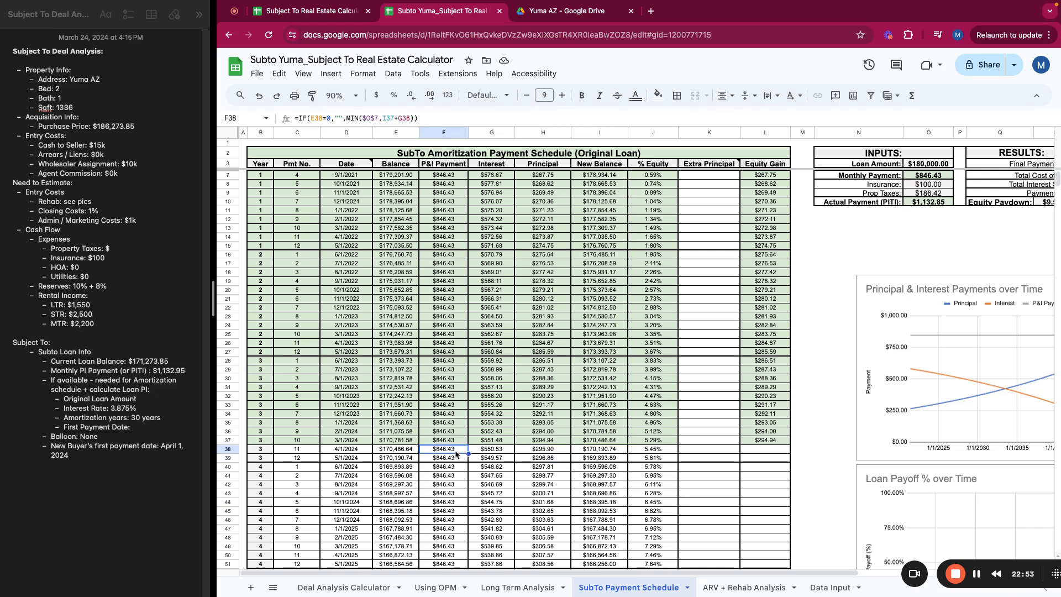
{"action": "left_click_drag", "start_coordinate": [560, 450], "coordinate": [560, 511]}
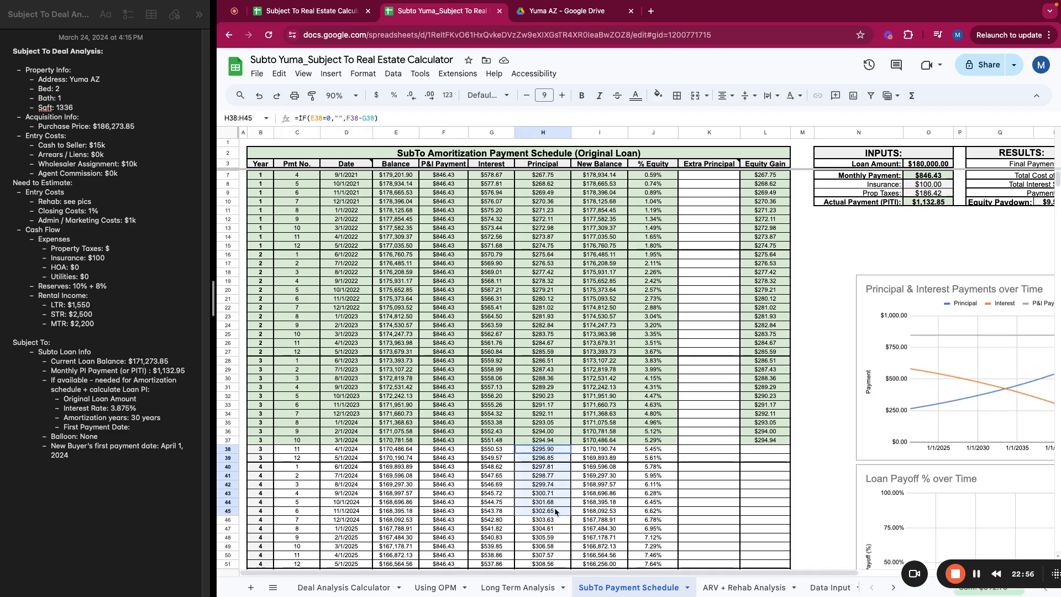
{"action": "left_click", "coordinate": [503, 450]}
Follow the interest and principal amounts into later years and inspect their crossover in the Principal & Interest Payments over Time chart.
{"action": "scroll", "coordinate": [491, 442], "scroll_direction": "down", "scroll_amount": 3}
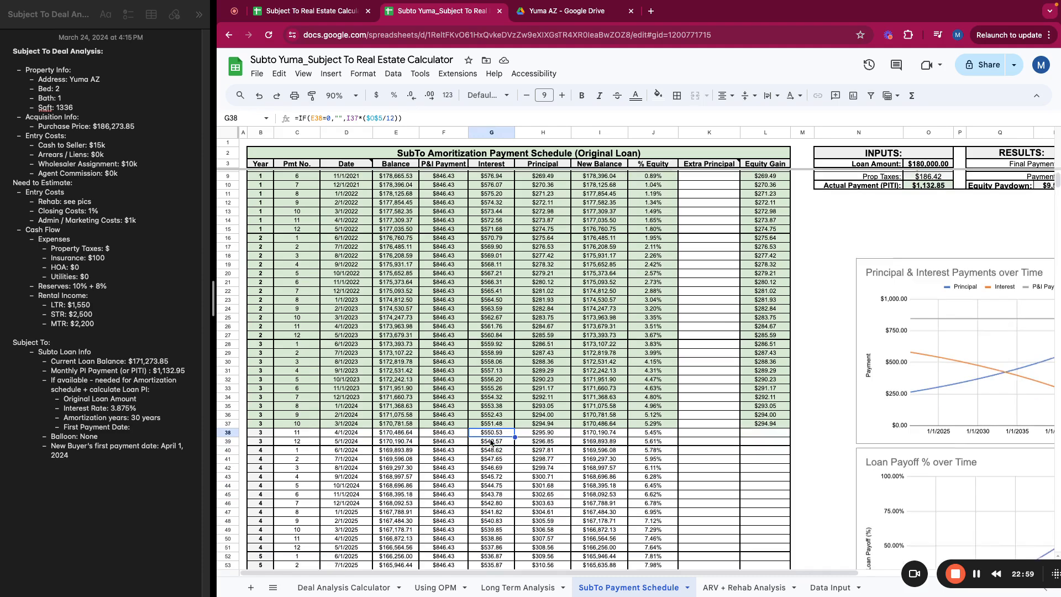
{"action": "scroll", "coordinate": [496, 426], "scroll_direction": "down", "scroll_amount": 5}
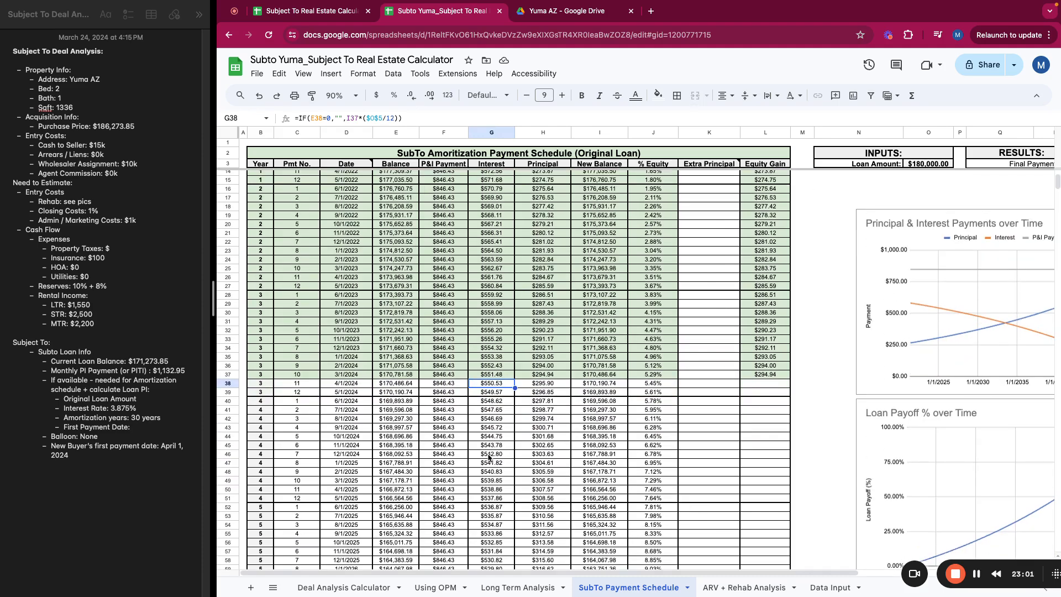
{"action": "scroll", "coordinate": [489, 456], "scroll_direction": "down", "scroll_amount": 11}
{"action": "scroll", "coordinate": [547, 468], "scroll_direction": "up", "scroll_amount": 3}
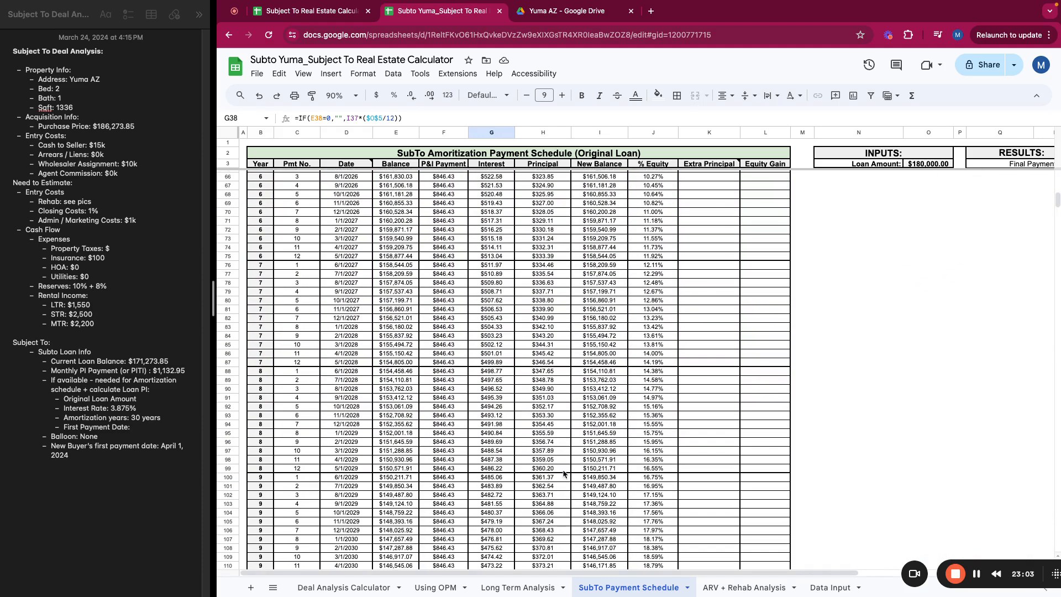
{"action": "left_click", "coordinate": [774, 566]}
{"action": "scroll", "coordinate": [801, 520], "scroll_direction": "right", "scroll_amount": 3}
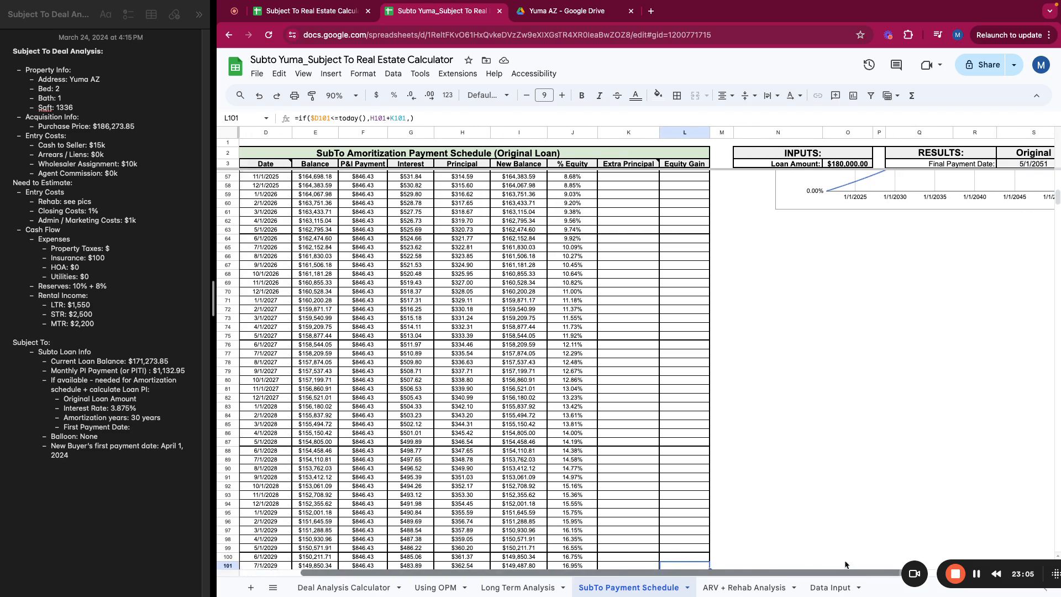
{"action": "scroll", "coordinate": [843, 465], "scroll_direction": "up", "scroll_amount": 13}
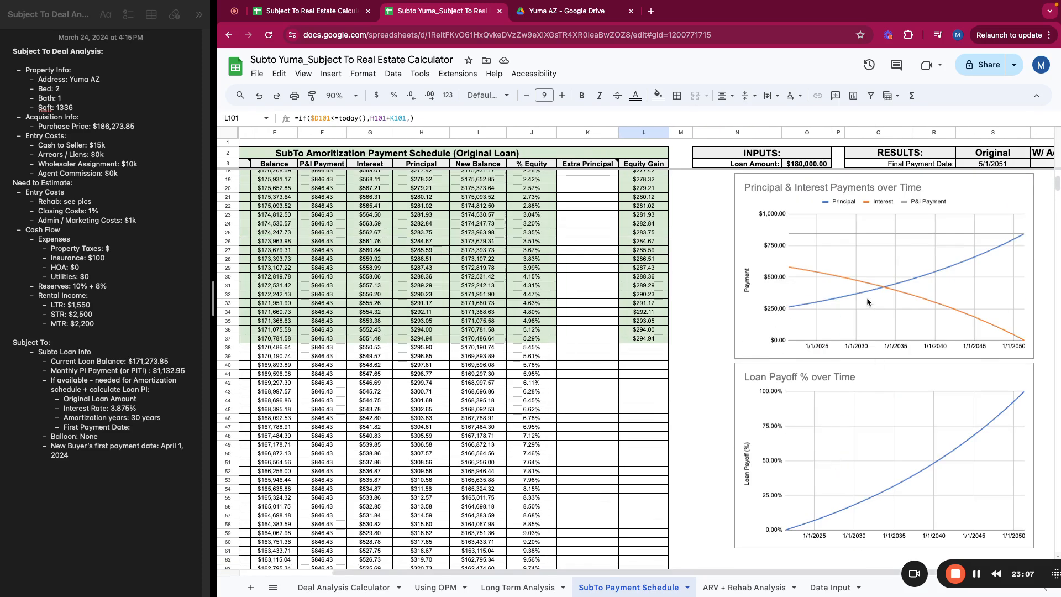
{"action": "left_click", "coordinate": [883, 289]}
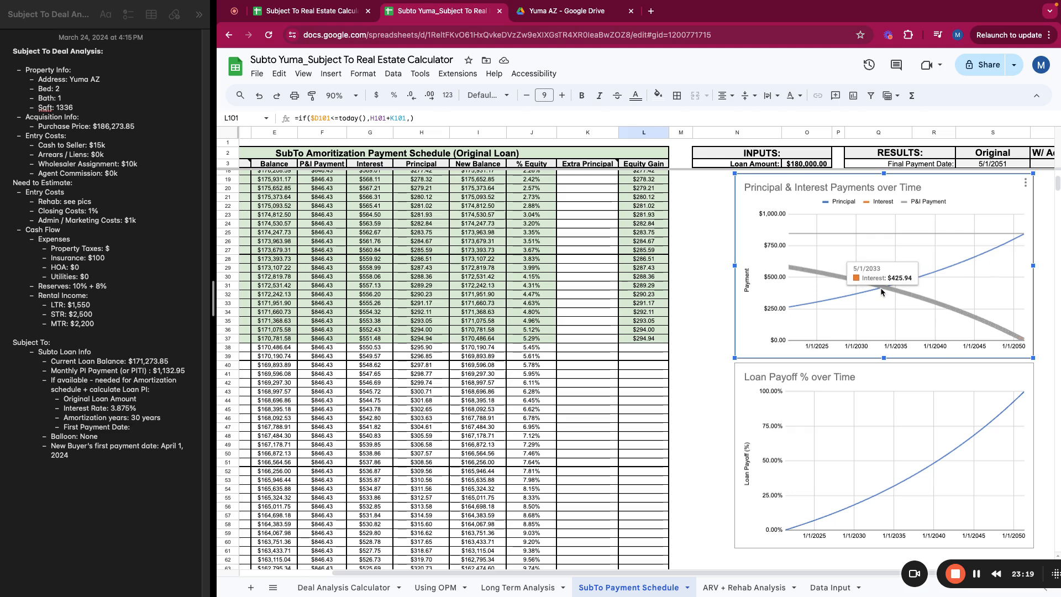
{"action": "left_click", "coordinate": [477, 321]}
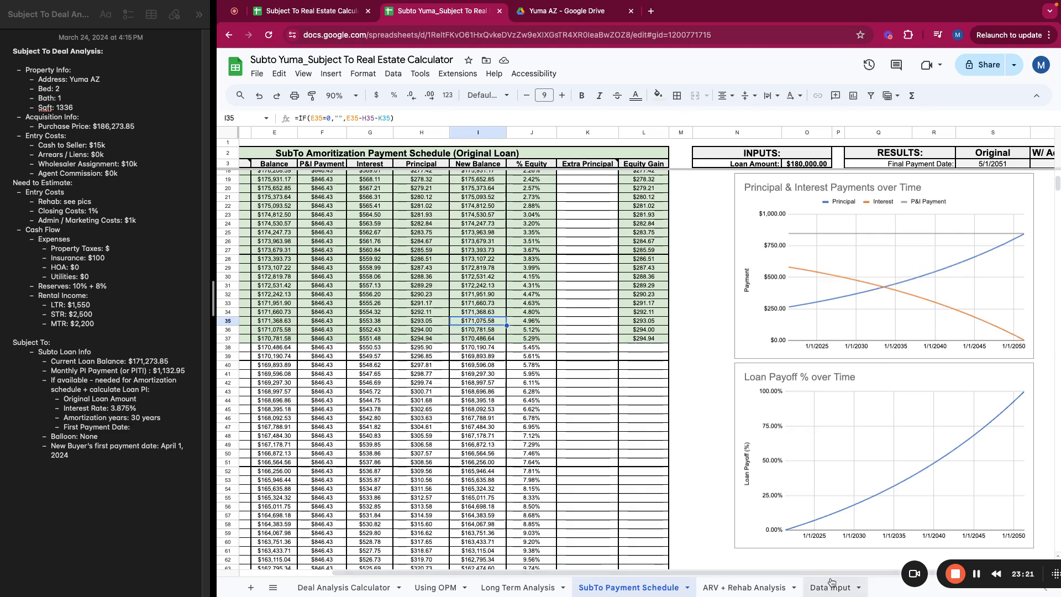
Look through the amortization rows up to year 10, and return to the early payments and the loan charts.
{"action": "left_click_drag", "start_coordinate": [829, 573], "coordinate": [538, 527]}
{"action": "scroll", "coordinate": [482, 472], "scroll_direction": "down", "scroll_amount": 5}
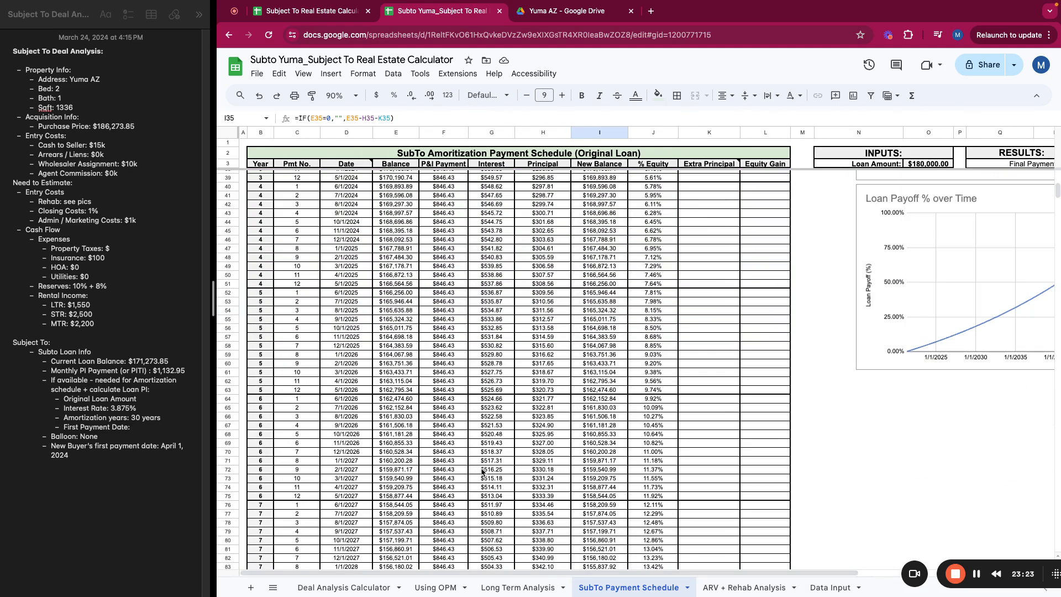
{"action": "scroll", "coordinate": [483, 473], "scroll_direction": "down", "scroll_amount": 2}
{"action": "scroll", "coordinate": [482, 472], "scroll_direction": "down", "scroll_amount": 5}
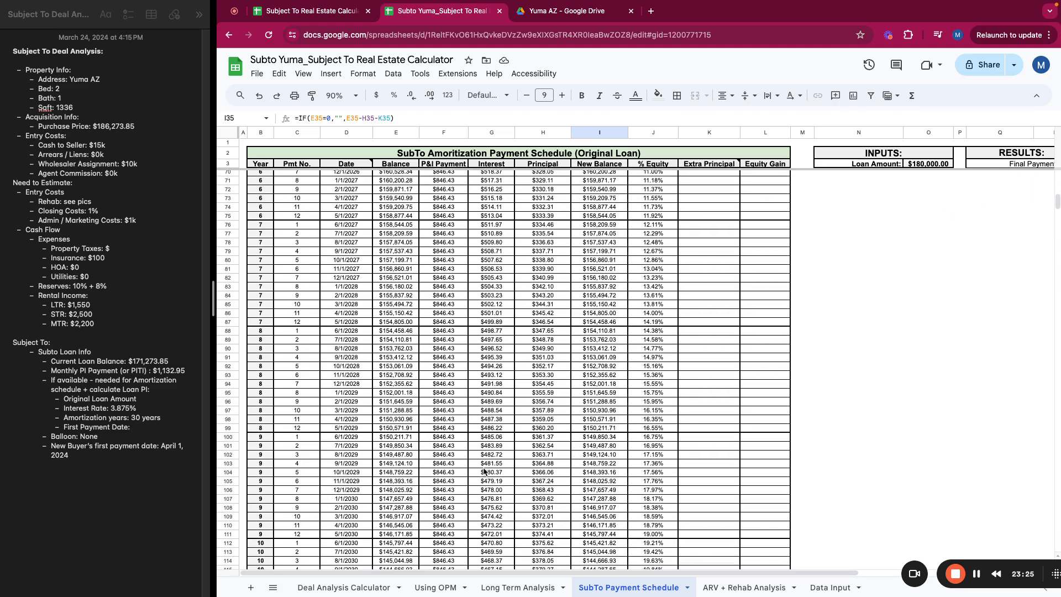
{"action": "scroll", "coordinate": [484, 470], "scroll_direction": "up", "scroll_amount": 14}
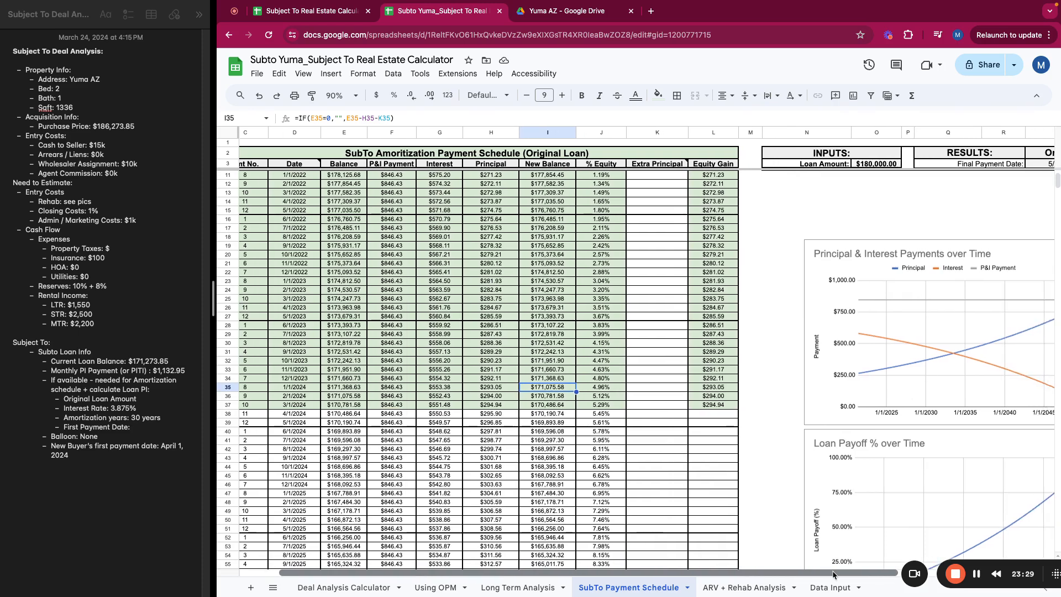
Return to the Deal Analysis Calculator sheet and view the property information, entry costs and loan calculations.
{"action": "left_click", "coordinate": [326, 586]}
{"action": "scroll", "coordinate": [432, 446], "scroll_direction": "up", "scroll_amount": 5}
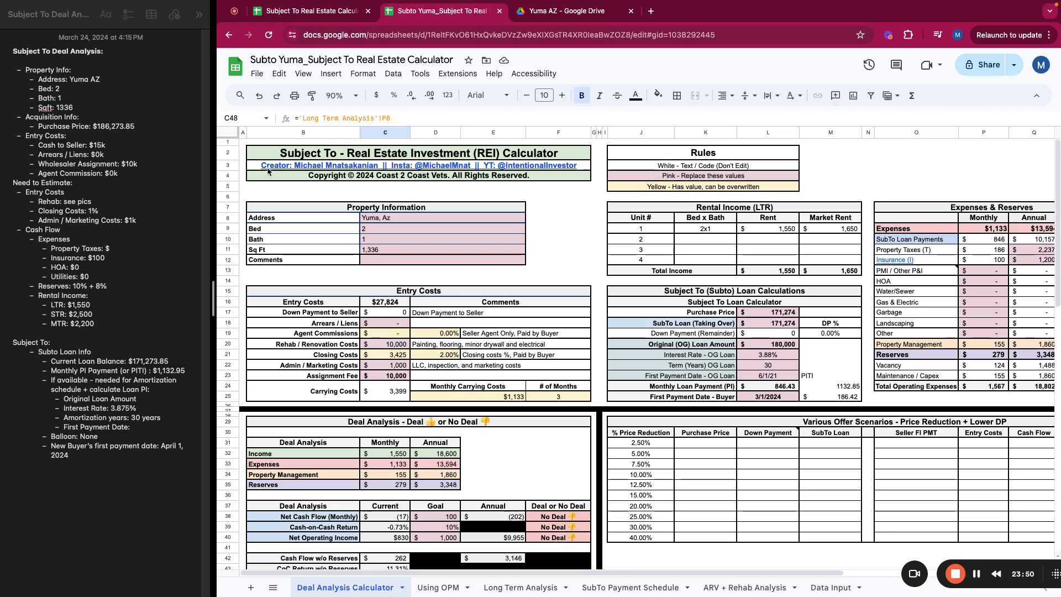
{"action": "left_click", "coordinate": [593, 239]}
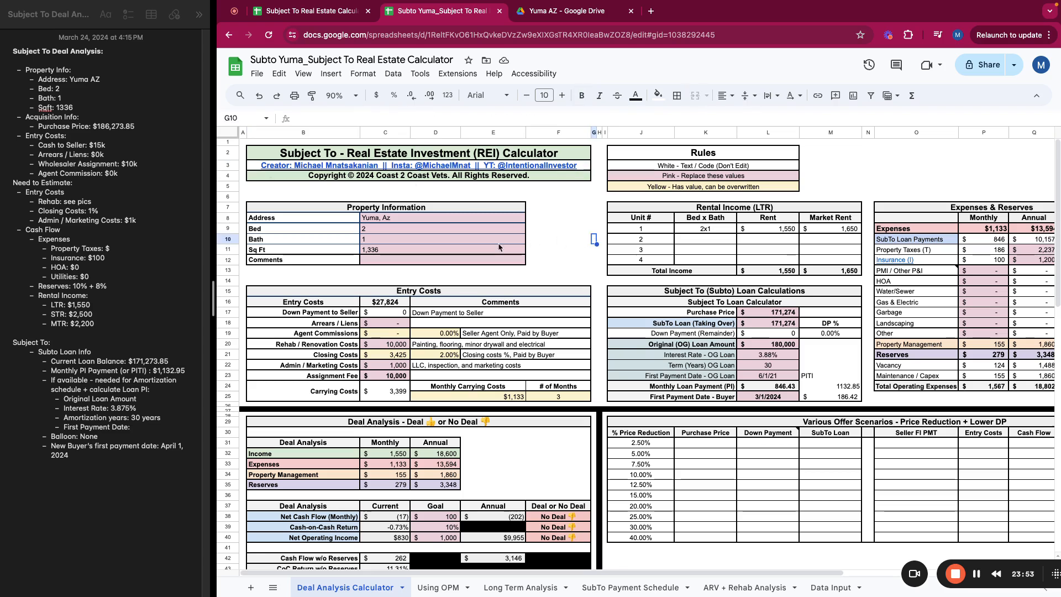